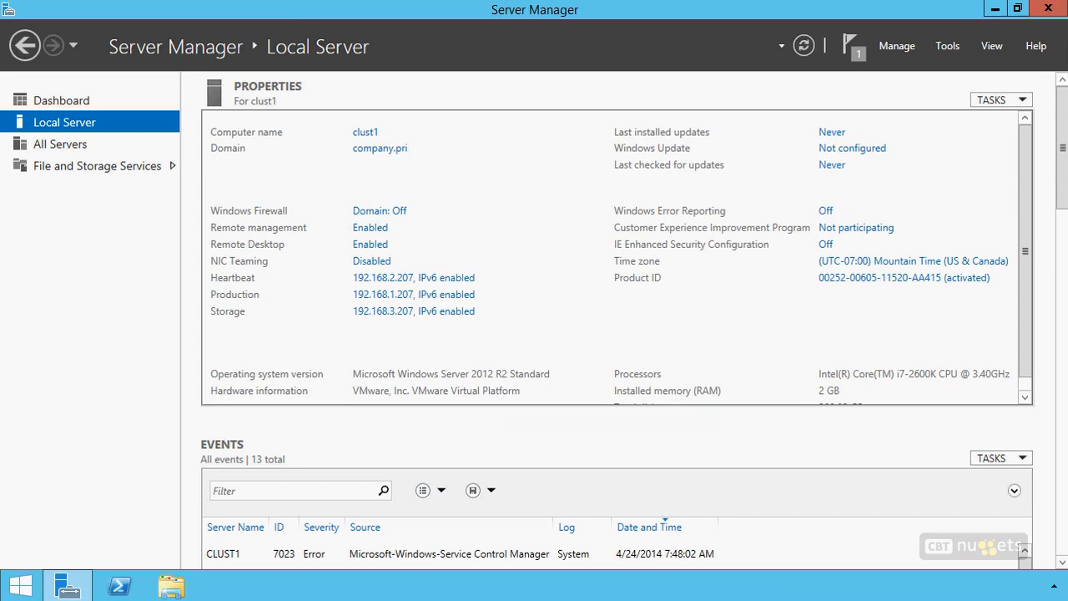
mouse_move(488, 267)
mouse_down()
mouse_move(189, 266)
mouse_move(285, 336)
mouse_move(512, 331)
mouse_move(446, 269)
mouse_up()
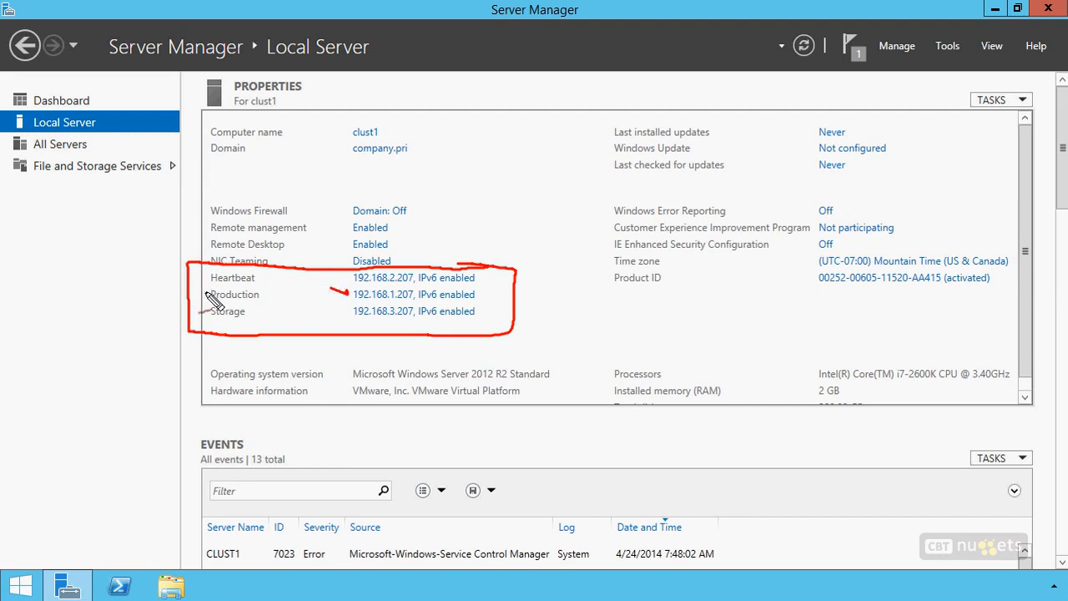
drag(331, 273, 346, 278)
drag(192, 272, 205, 278)
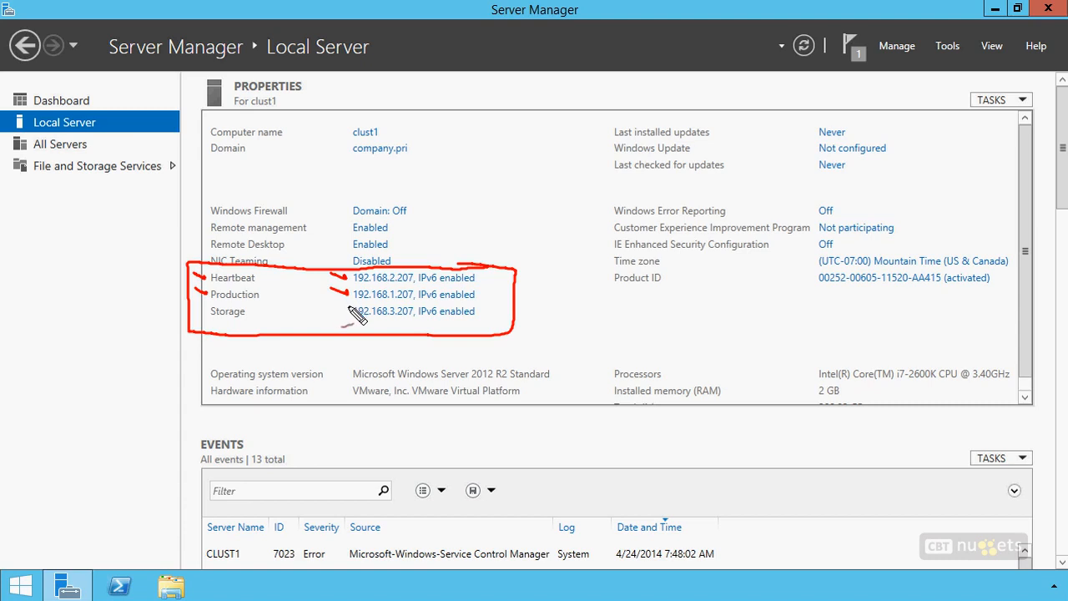
drag(330, 305, 349, 311)
drag(190, 306, 209, 313)
key(Escape)
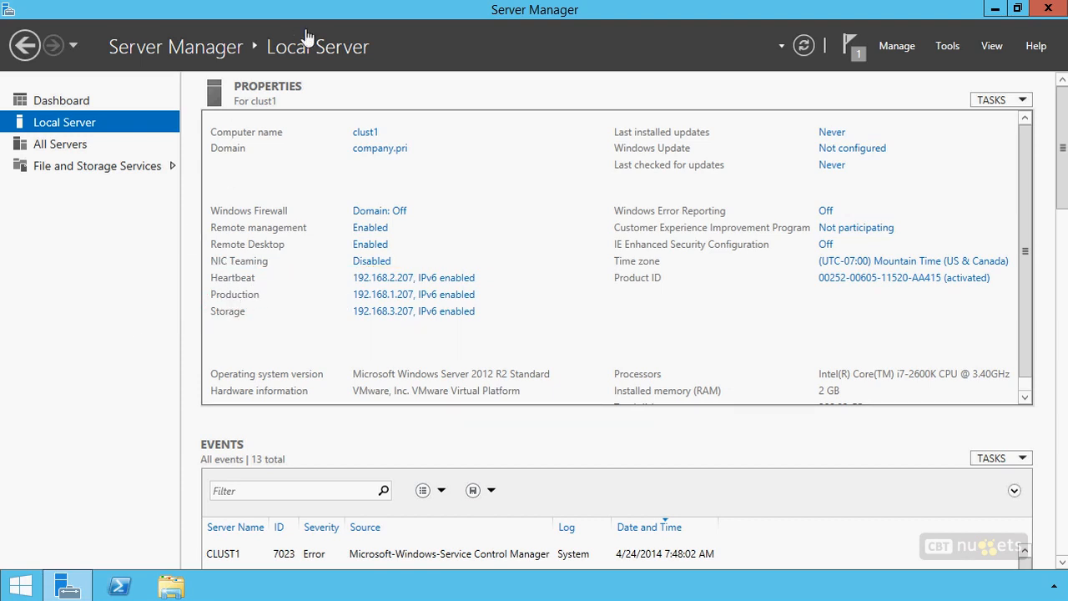
From the dashboard, start adding roles and features, advance to the feature list to check Failover Clustering, and cancel the wizard.
click(330, 1)
click(65, 99)
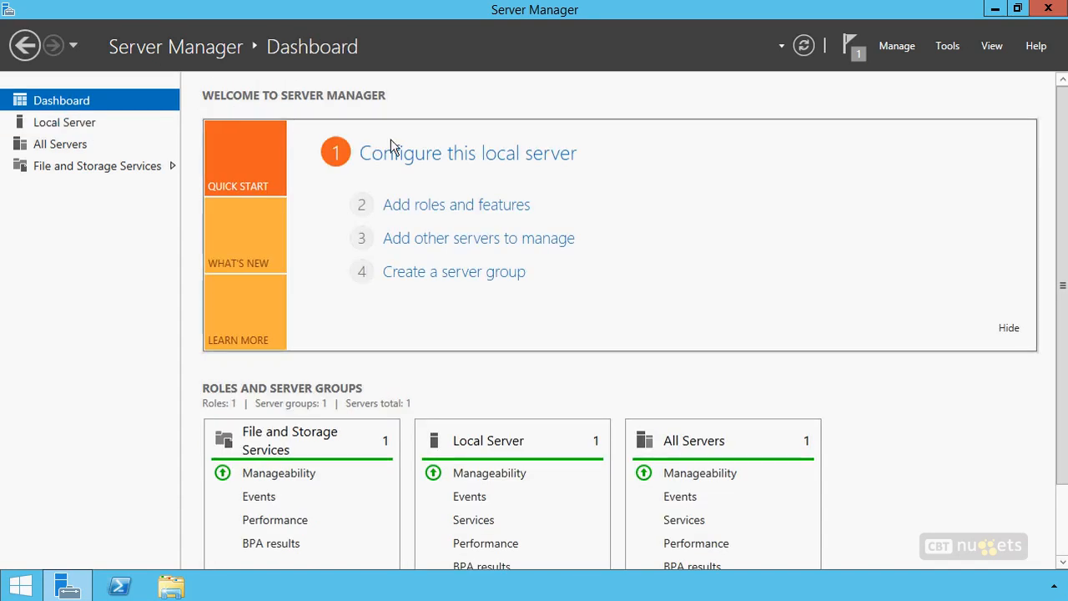
click(488, 208)
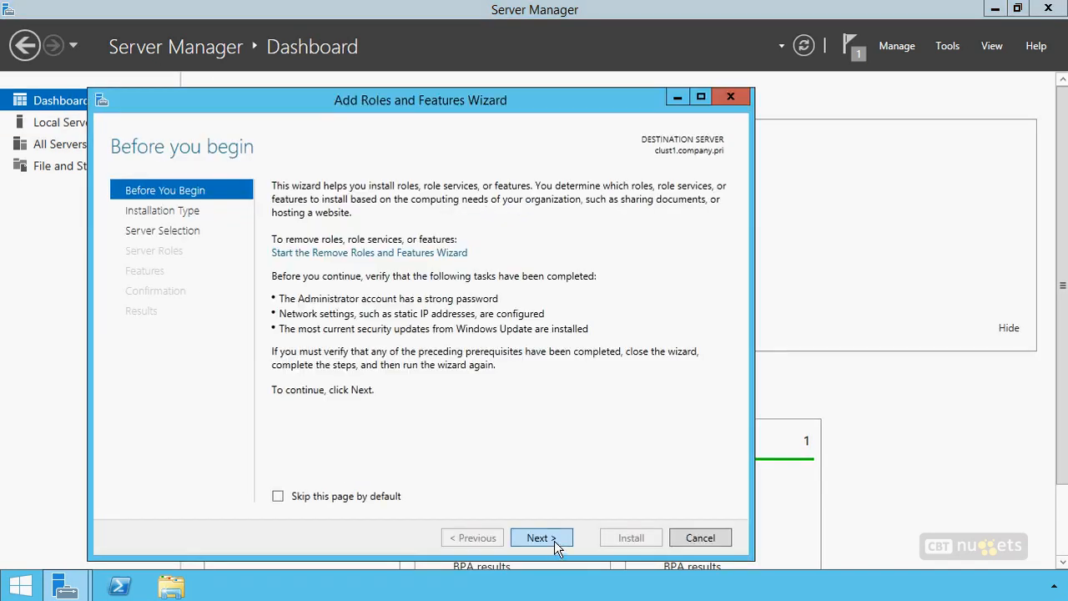
click(554, 539)
click(553, 539)
click(552, 539)
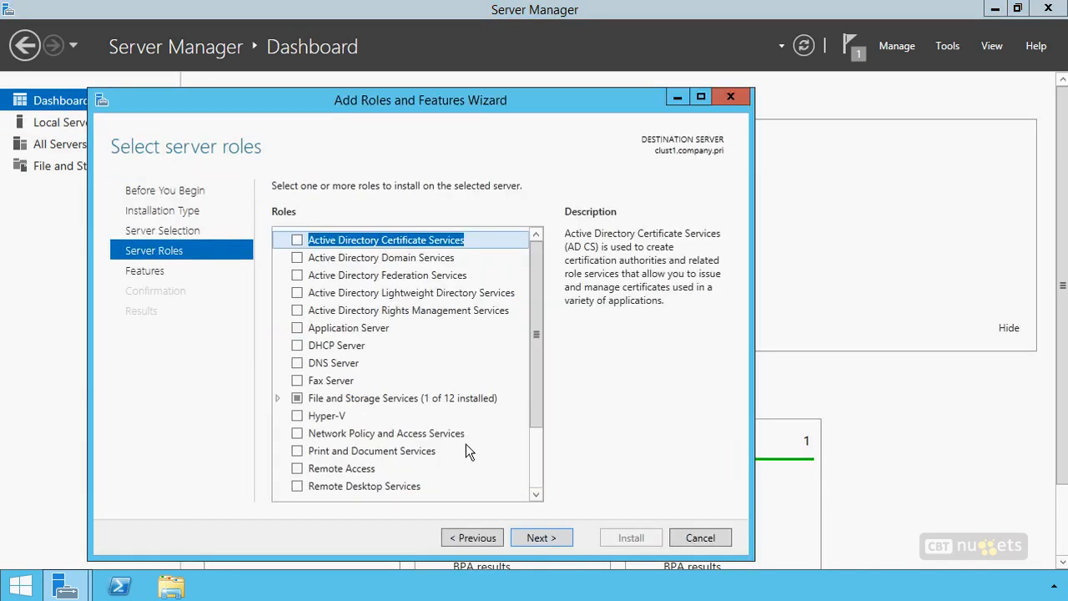
click(538, 538)
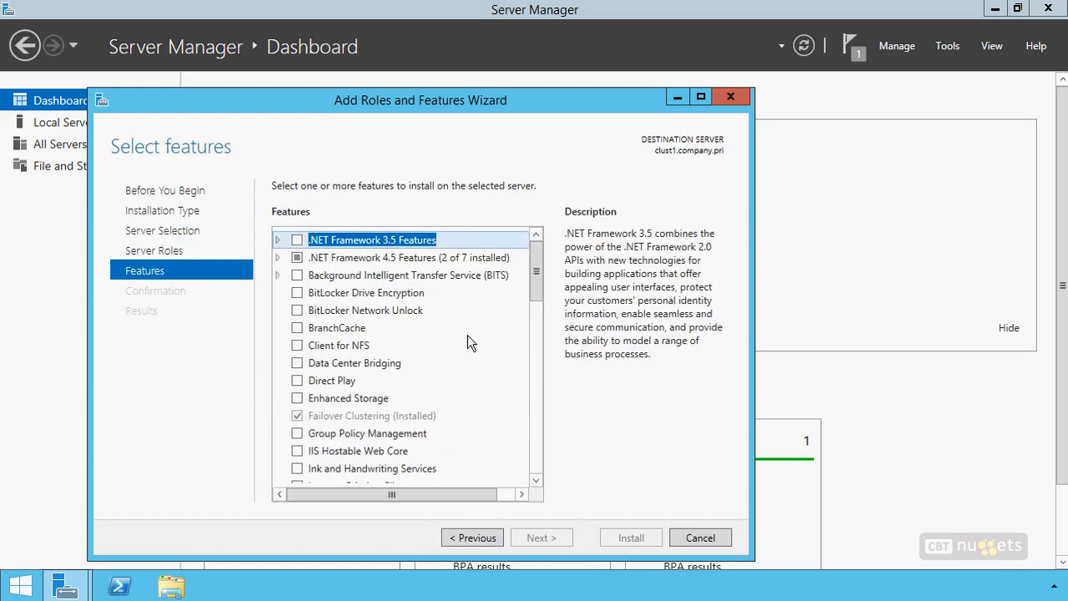
click(685, 536)
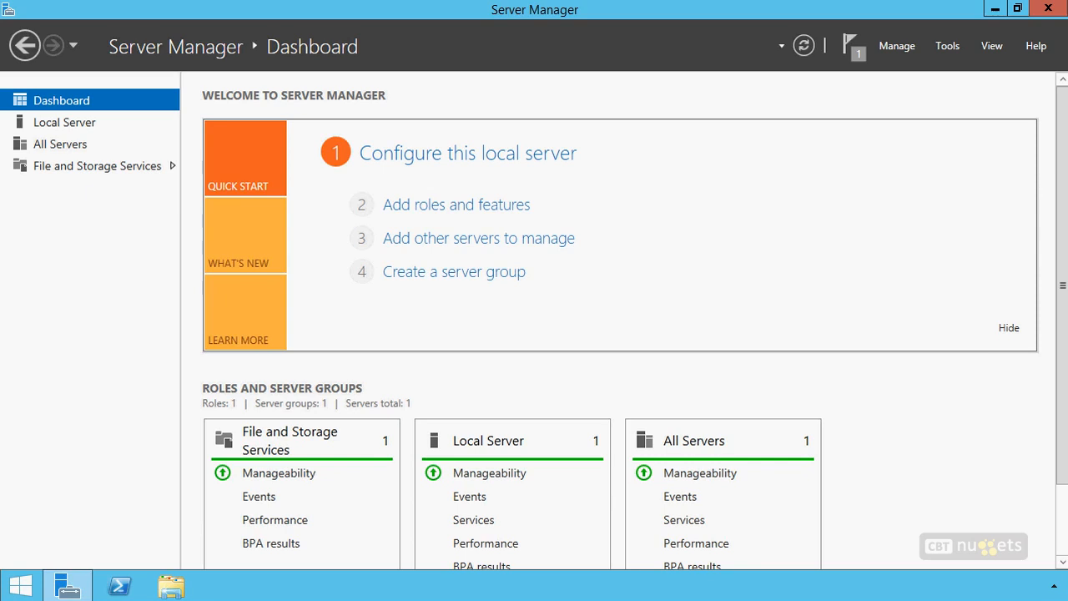
drag(729, 124, 724, 170)
mouse_move(733, 129)
mouse_down()
mouse_move(689, 127)
mouse_move(725, 171)
mouse_move(758, 171)
mouse_move(825, 131)
mouse_move(813, 177)
mouse_up()
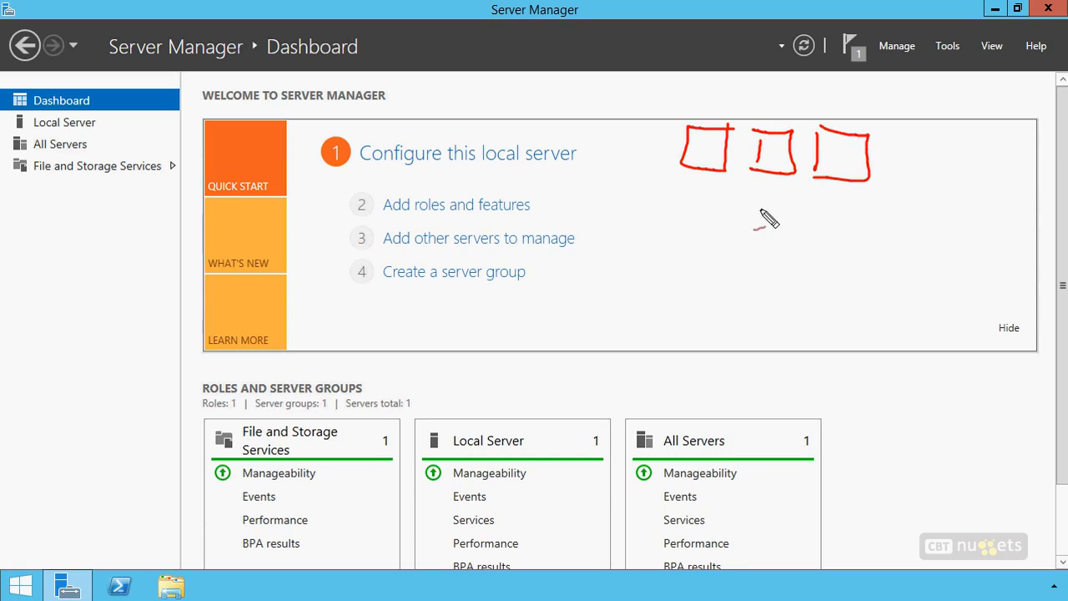
mouse_move(759, 219)
mouse_down()
mouse_move(766, 284)
mouse_move(826, 243)
mouse_move(829, 291)
mouse_up()
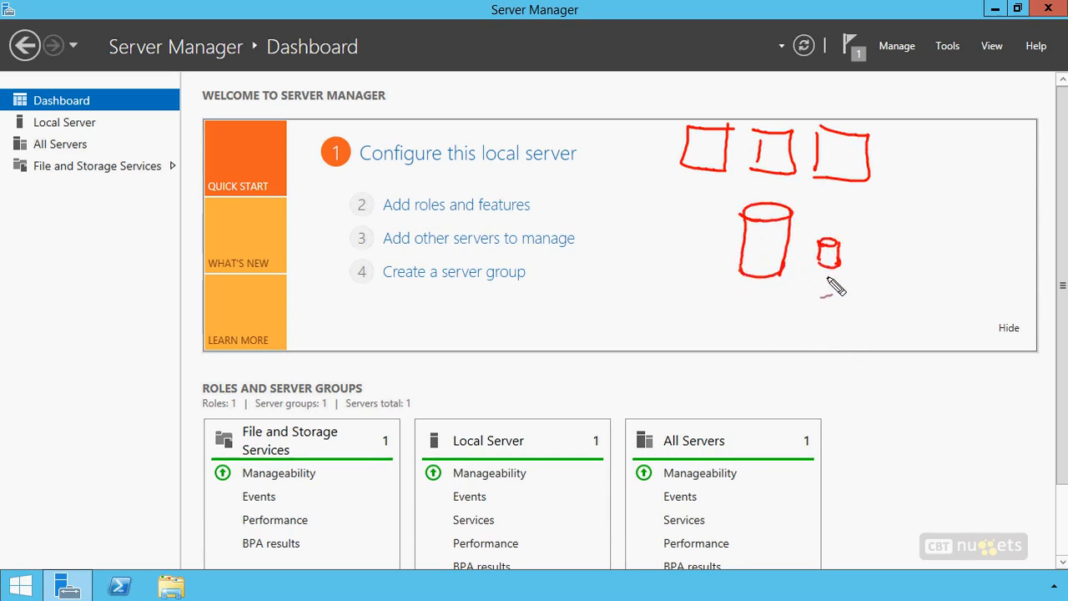
drag(713, 178, 734, 218)
mouse_move(772, 185)
mouse_down()
mouse_move(771, 200)
mouse_move(801, 221)
mouse_up()
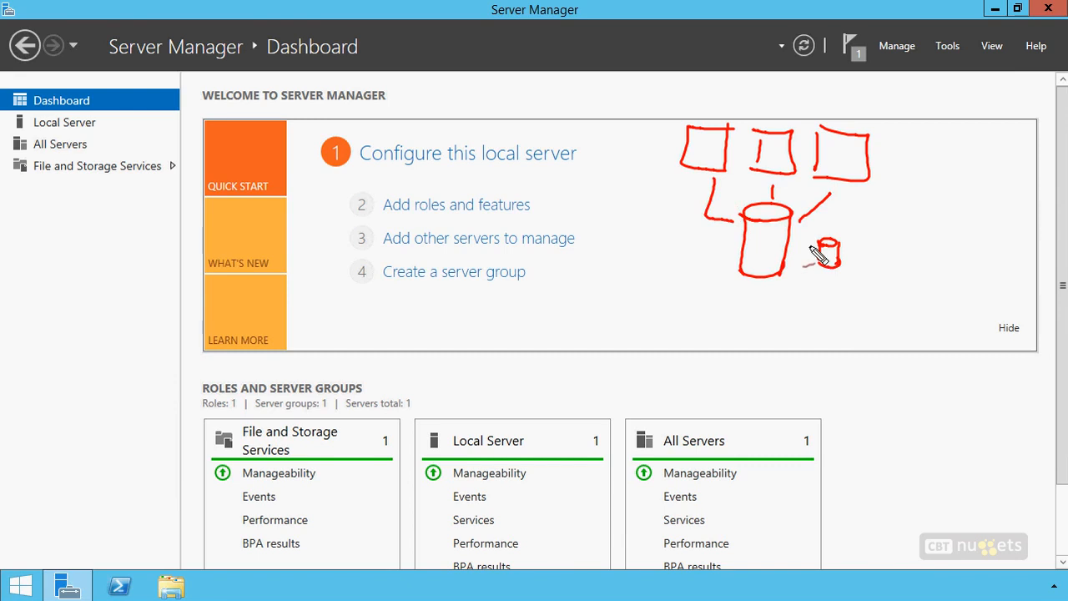
drag(723, 329, 745, 316)
mouse_move(740, 316)
mouse_down()
mouse_move(741, 328)
mouse_move(758, 316)
mouse_up()
mouse_move(752, 316)
mouse_down()
mouse_move(753, 329)
mouse_move(758, 322)
mouse_up()
drag(773, 316, 762, 330)
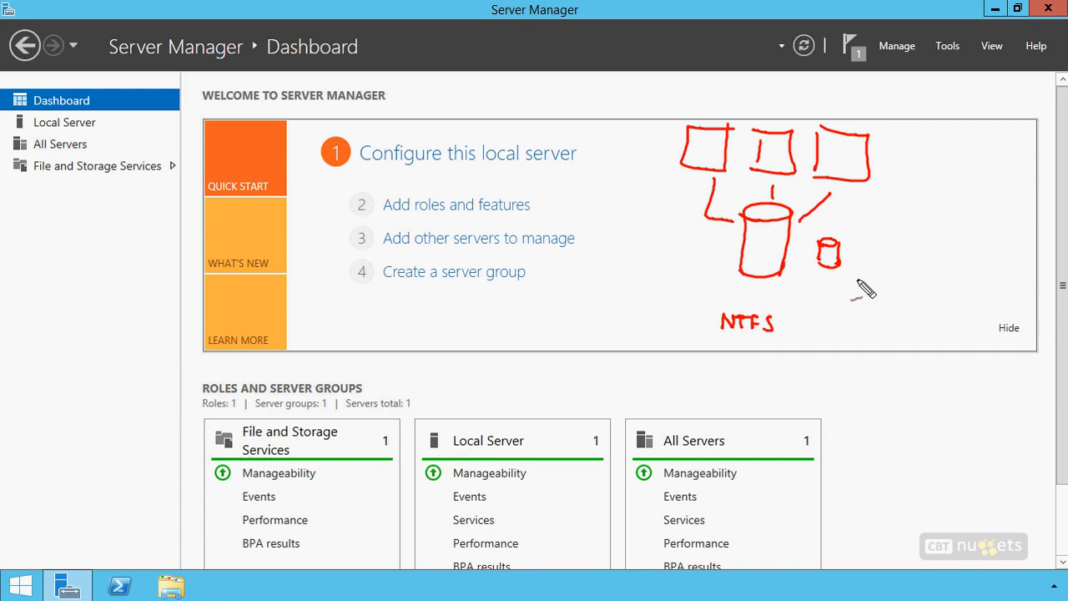
drag(843, 277, 876, 335)
drag(838, 289, 856, 282)
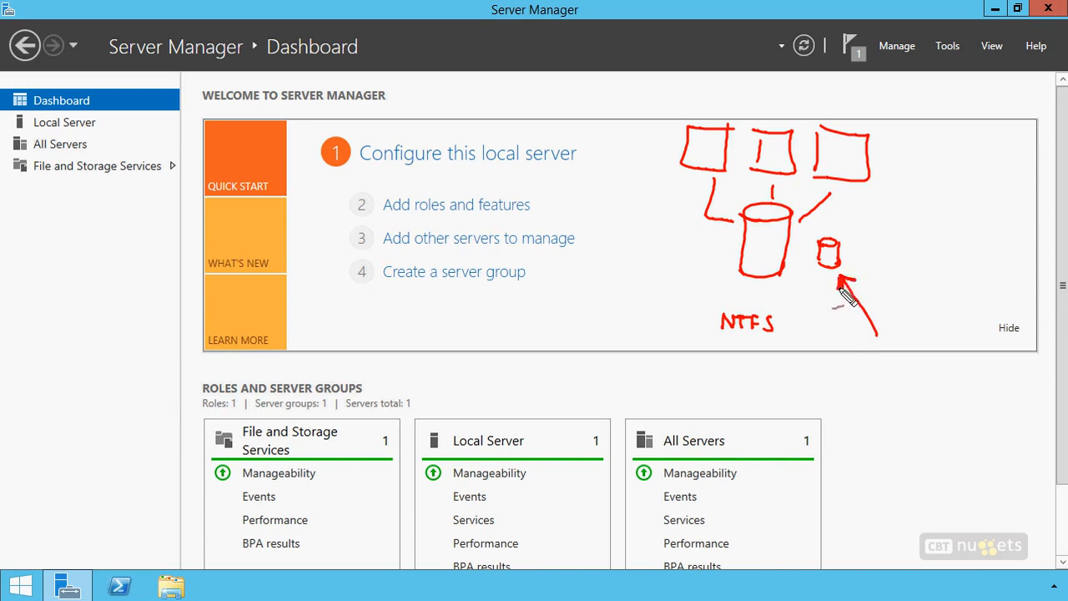
mouse_move(908, 323)
mouse_down()
mouse_move(918, 335)
mouse_move(961, 337)
mouse_up()
mouse_move(893, 381)
mouse_down()
mouse_move(948, 376)
mouse_move(968, 392)
mouse_move(999, 384)
mouse_up()
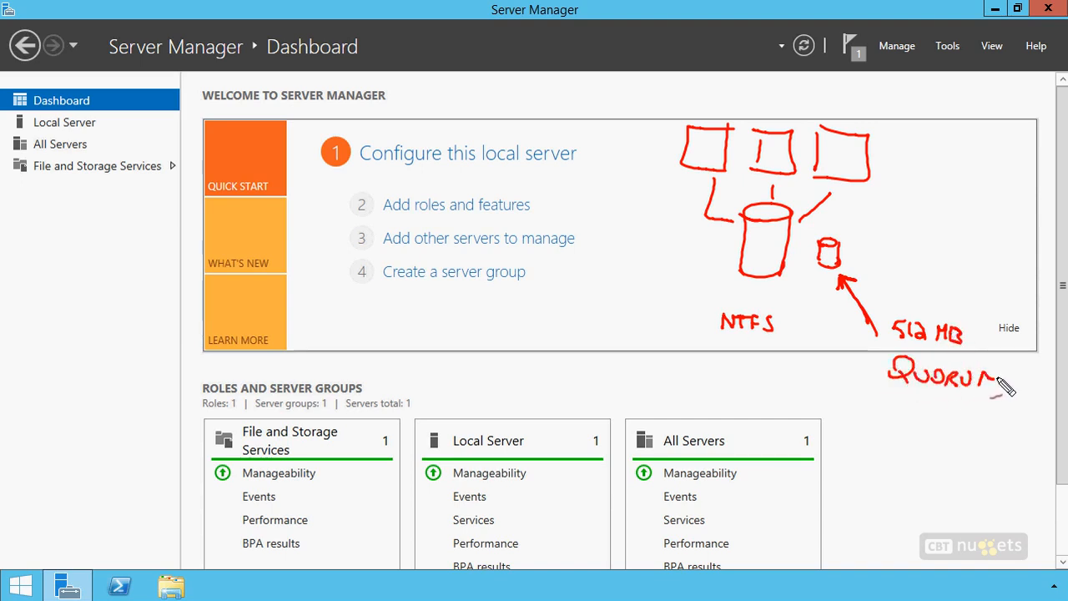
drag(913, 398, 983, 409)
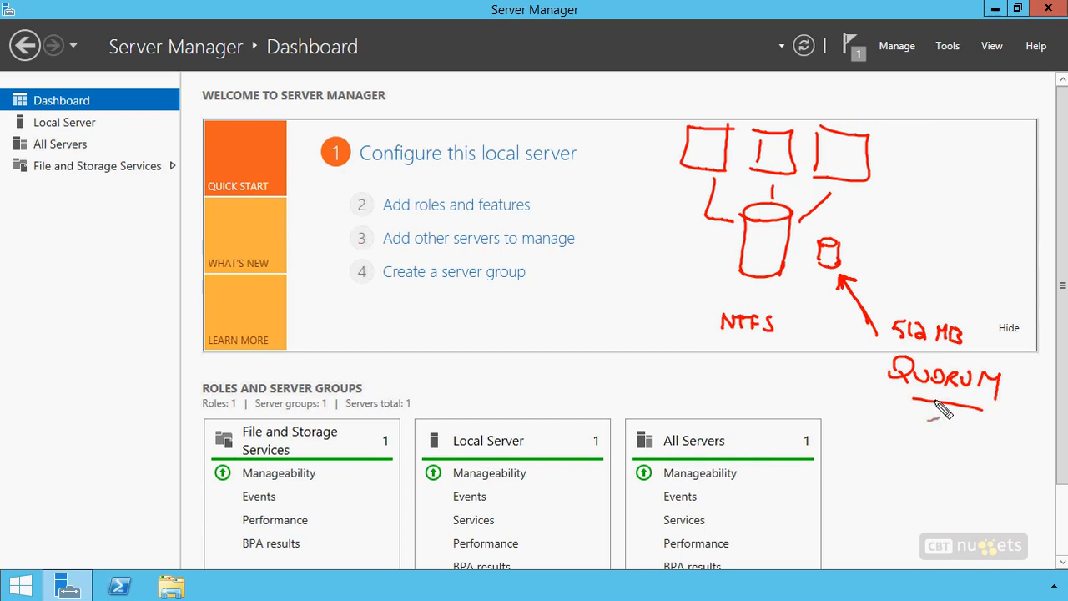
mouse_move(982, 420)
mouse_down()
mouse_move(1014, 368)
mouse_move(884, 366)
mouse_move(953, 406)
mouse_up()
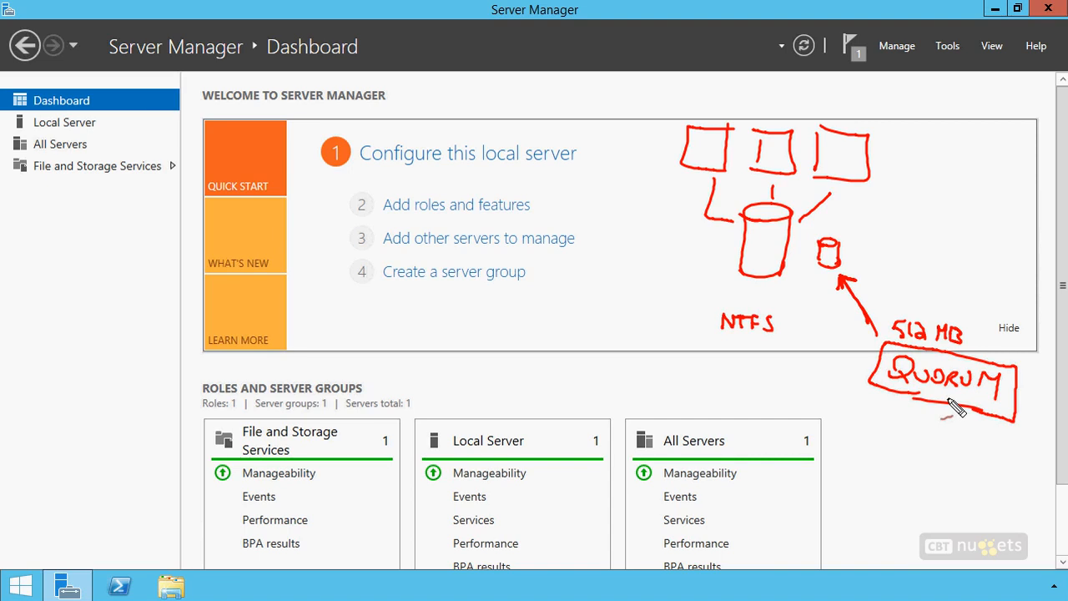
drag(871, 387, 1012, 421)
mouse_move(1015, 372)
mouse_down()
mouse_move(1009, 414)
mouse_move(1011, 387)
mouse_move(904, 344)
mouse_move(880, 344)
mouse_move(872, 386)
mouse_up()
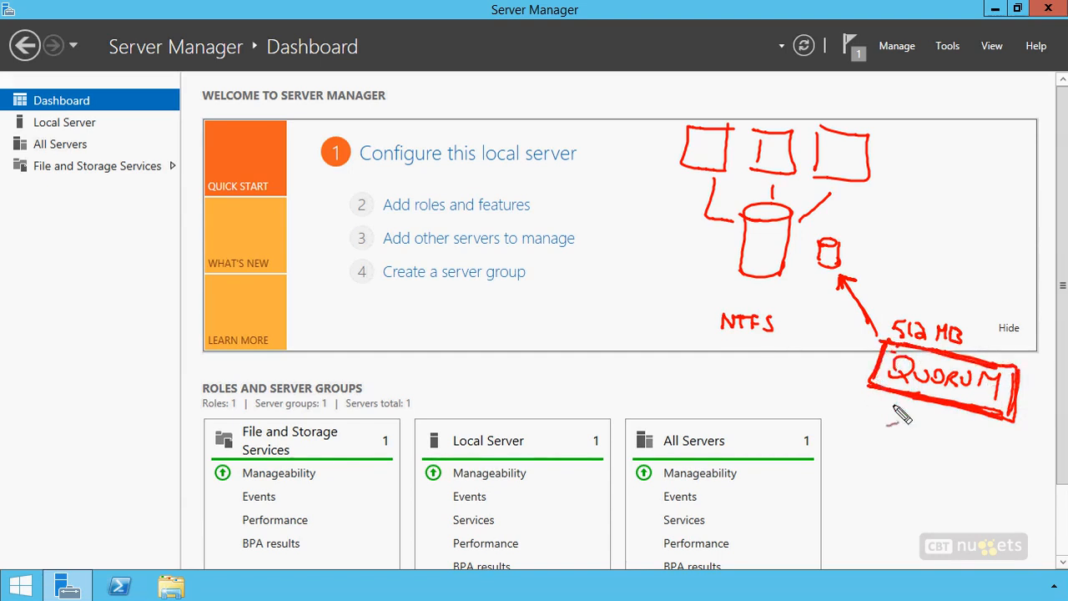
mouse_move(903, 421)
mouse_down()
mouse_move(898, 447)
mouse_move(971, 451)
mouse_up()
drag(963, 444, 963, 461)
drag(987, 453, 979, 475)
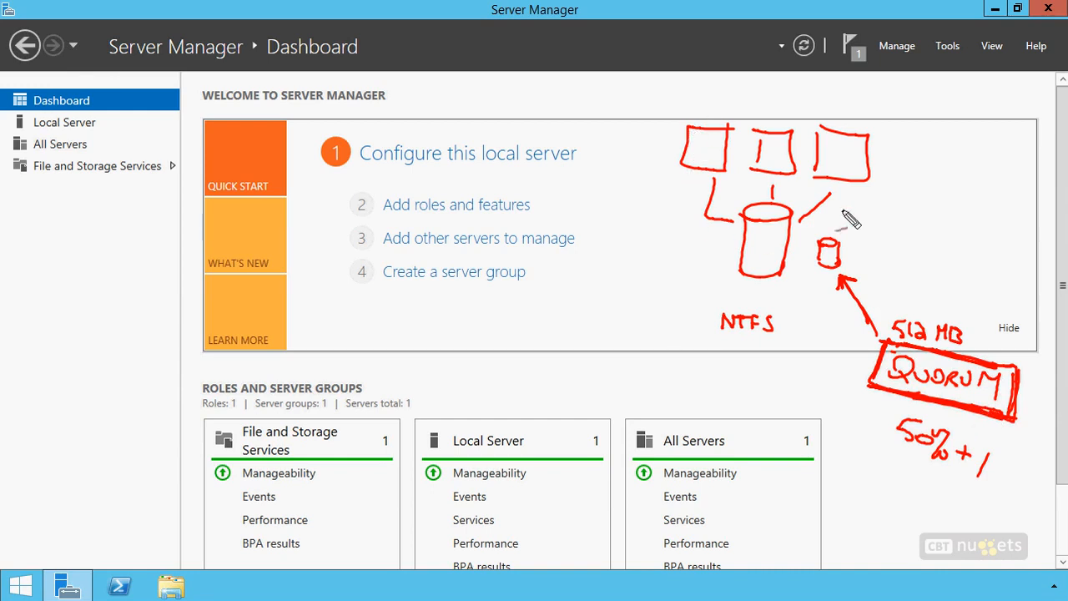
drag(657, 118, 676, 129)
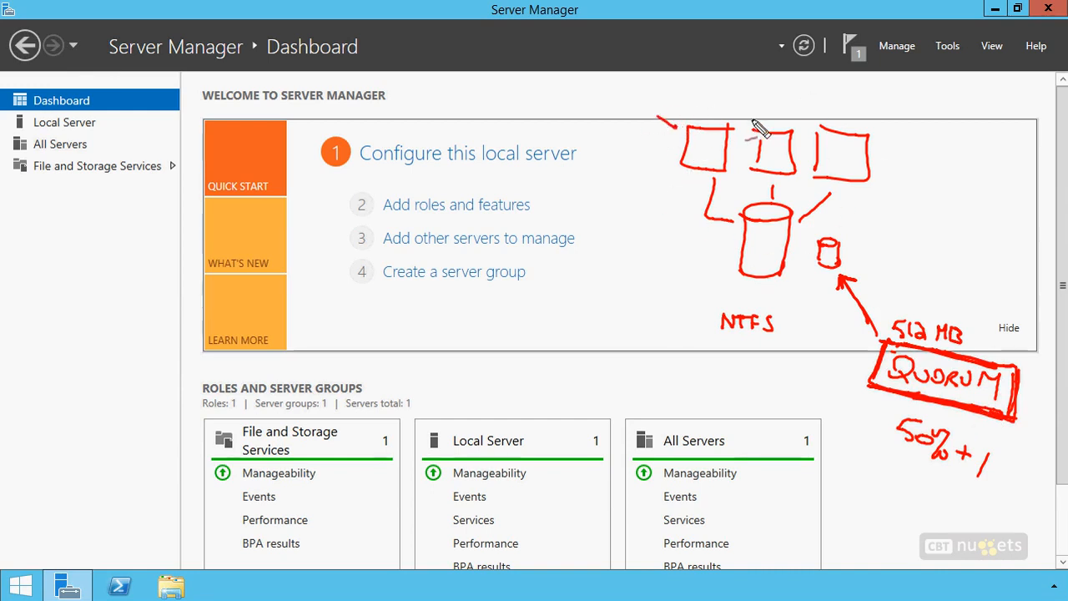
drag(733, 109, 751, 123)
drag(808, 145, 819, 142)
drag(789, 108, 809, 125)
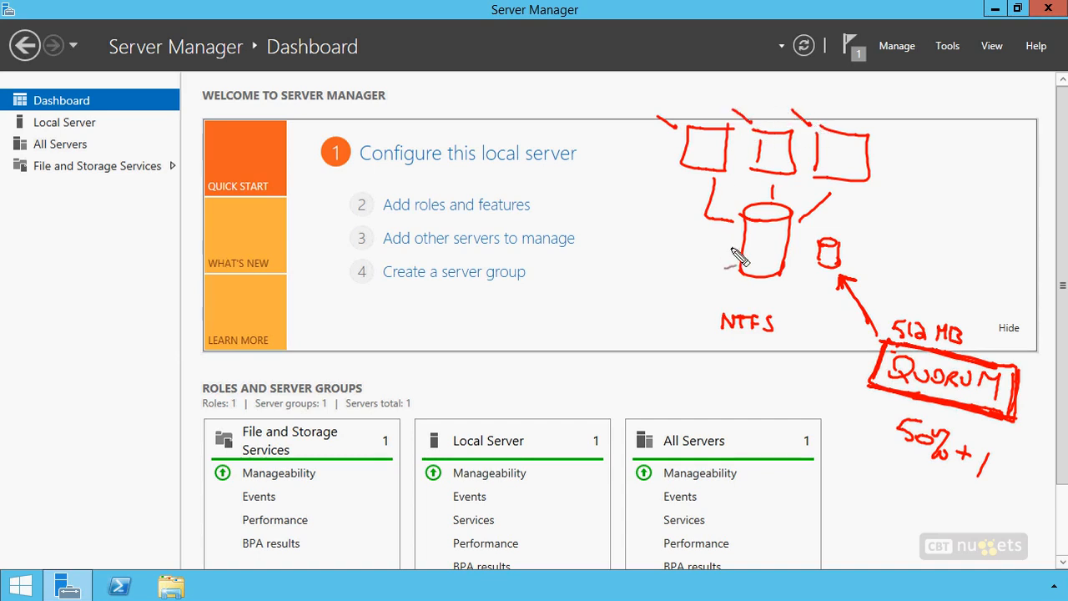
drag(713, 243, 729, 255)
drag(697, 365, 709, 360)
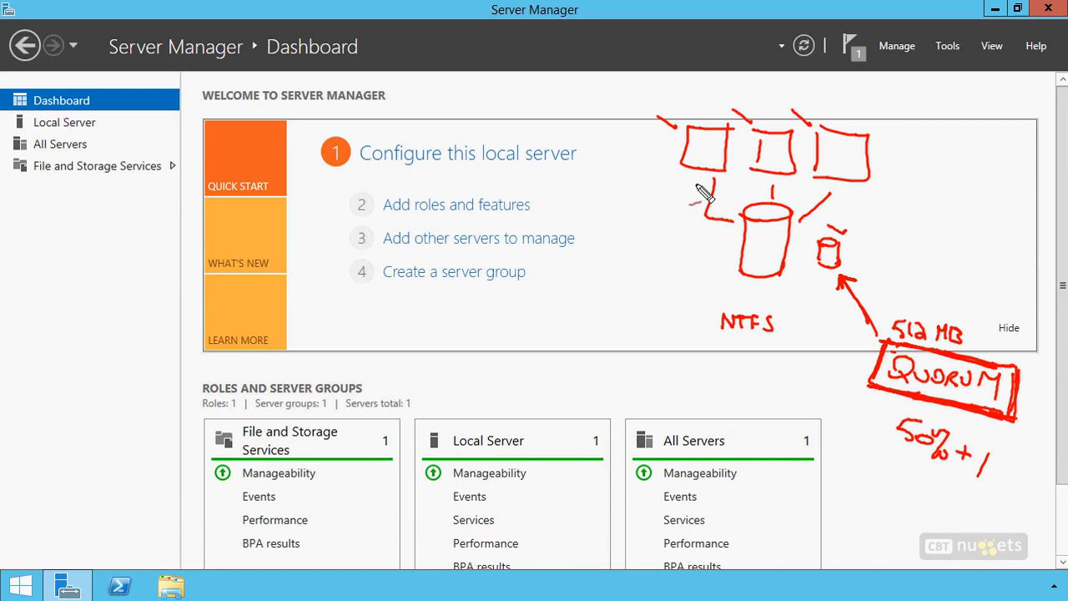
mouse_move(546, 317)
mouse_down()
mouse_move(658, 358)
mouse_move(589, 376)
mouse_move(675, 376)
mouse_move(666, 409)
mouse_move(544, 394)
mouse_up()
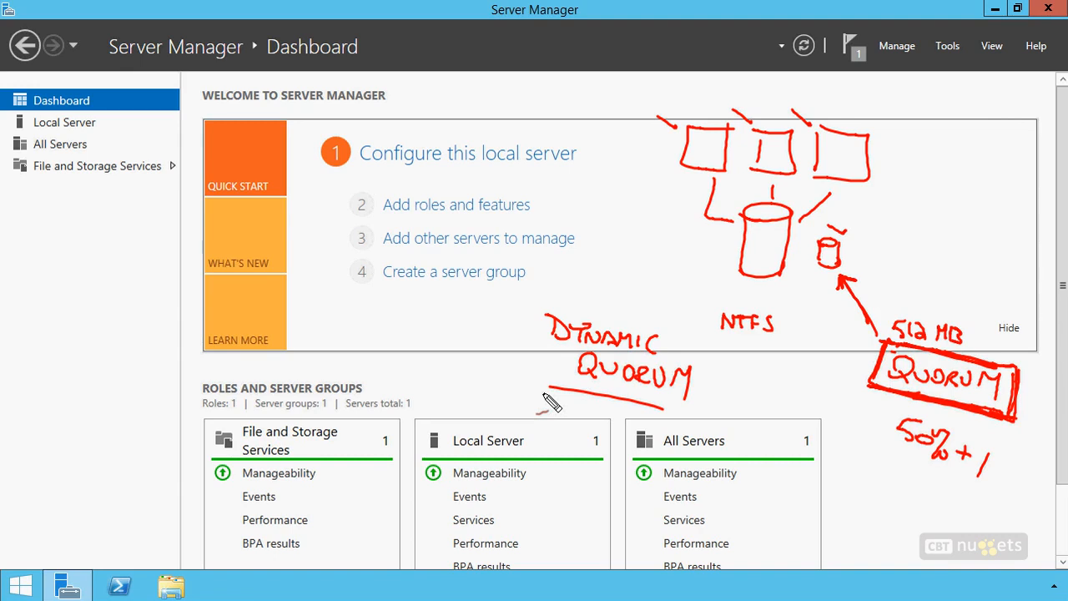
mouse_move(555, 385)
mouse_down()
mouse_move(519, 398)
mouse_move(714, 315)
mouse_move(611, 405)
mouse_up()
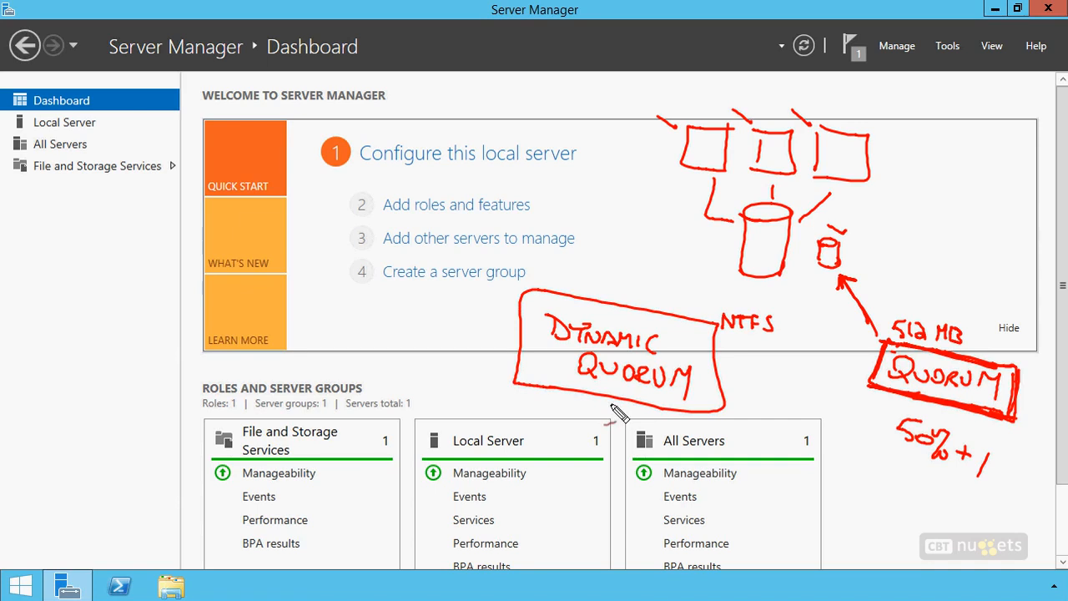
drag(580, 272, 589, 313)
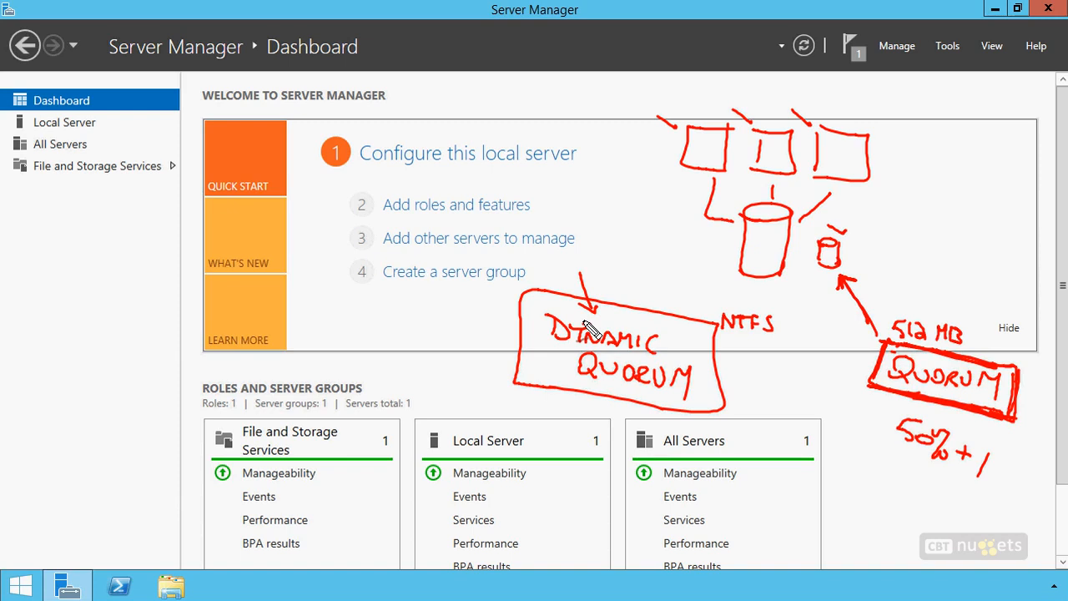
mouse_move(842, 244)
mouse_down()
mouse_move(819, 277)
mouse_move(835, 275)
mouse_move(847, 299)
mouse_up()
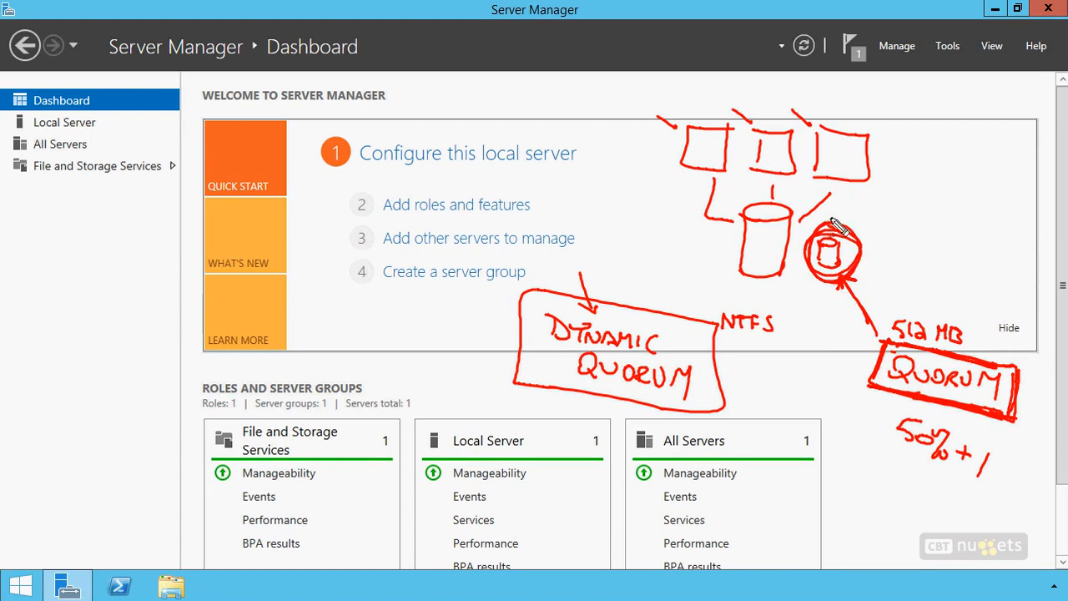
mouse_move(747, 183)
mouse_down()
mouse_move(789, 209)
mouse_move(830, 210)
mouse_up()
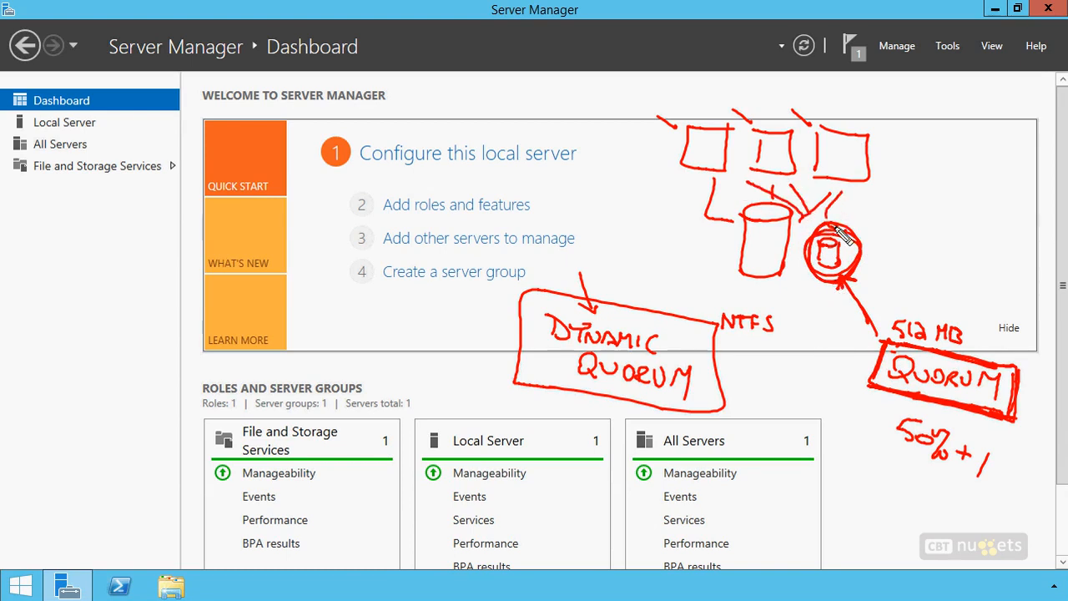
mouse_move(653, 238)
mouse_down()
mouse_move(620, 238)
mouse_move(665, 196)
mouse_move(677, 284)
mouse_move(677, 182)
mouse_move(649, 209)
mouse_move(666, 209)
mouse_up()
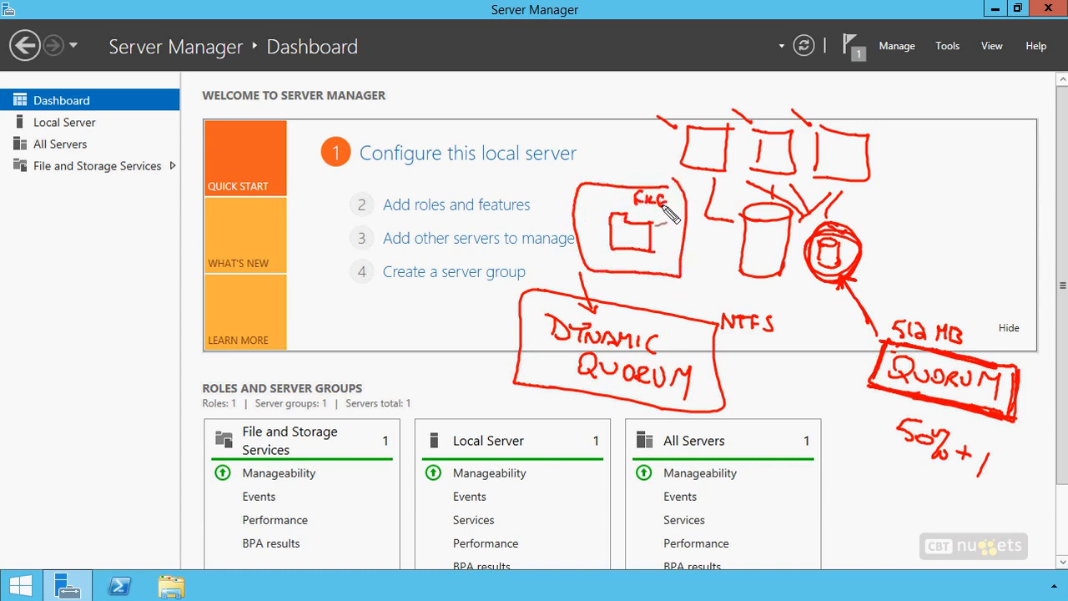
mouse_move(588, 181)
mouse_down()
mouse_move(597, 170)
mouse_move(623, 170)
mouse_move(636, 187)
mouse_move(656, 177)
mouse_up()
drag(828, 302, 817, 294)
mouse_move(816, 373)
mouse_down()
mouse_move(817, 389)
mouse_move(839, 400)
mouse_move(823, 417)
mouse_move(844, 427)
mouse_move(840, 458)
mouse_up()
drag(587, 150, 602, 158)
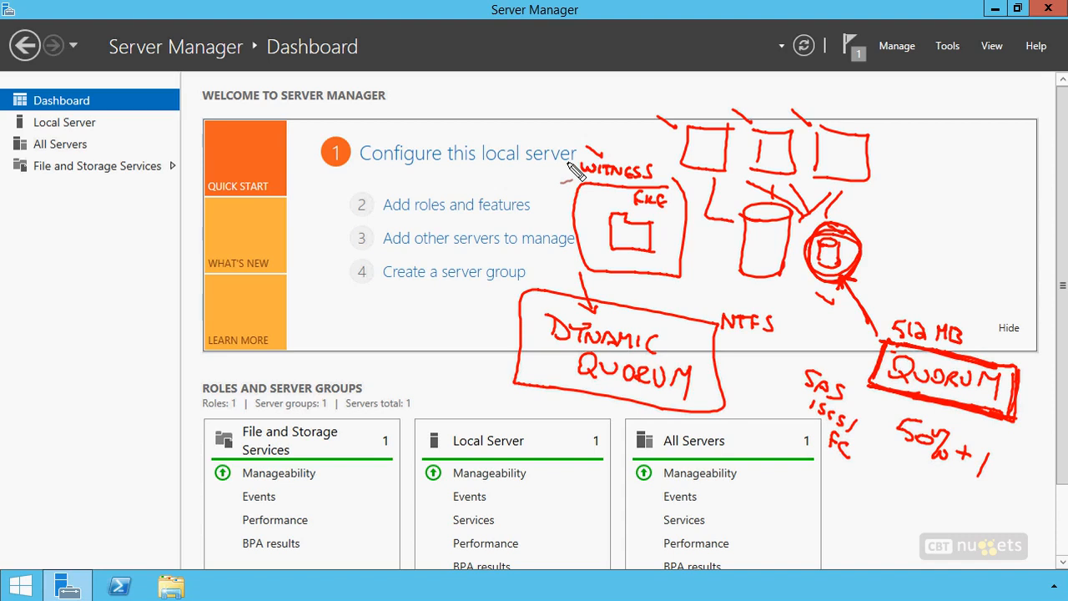
key(Escape)
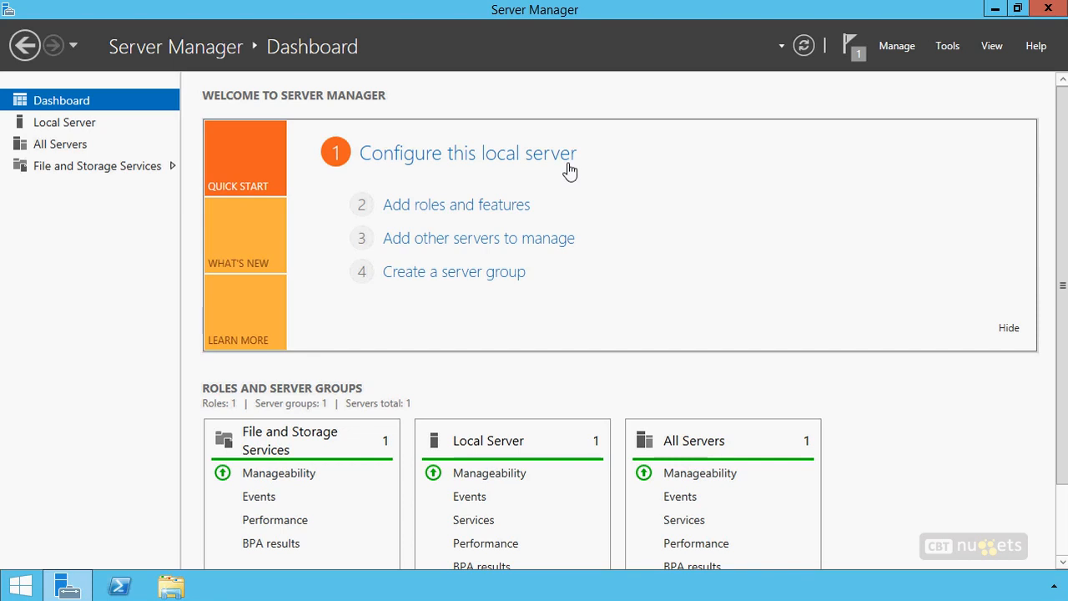
Open the iSCSI Initiator and review its target portals, iSNS servers and discovered targets.
click(951, 45)
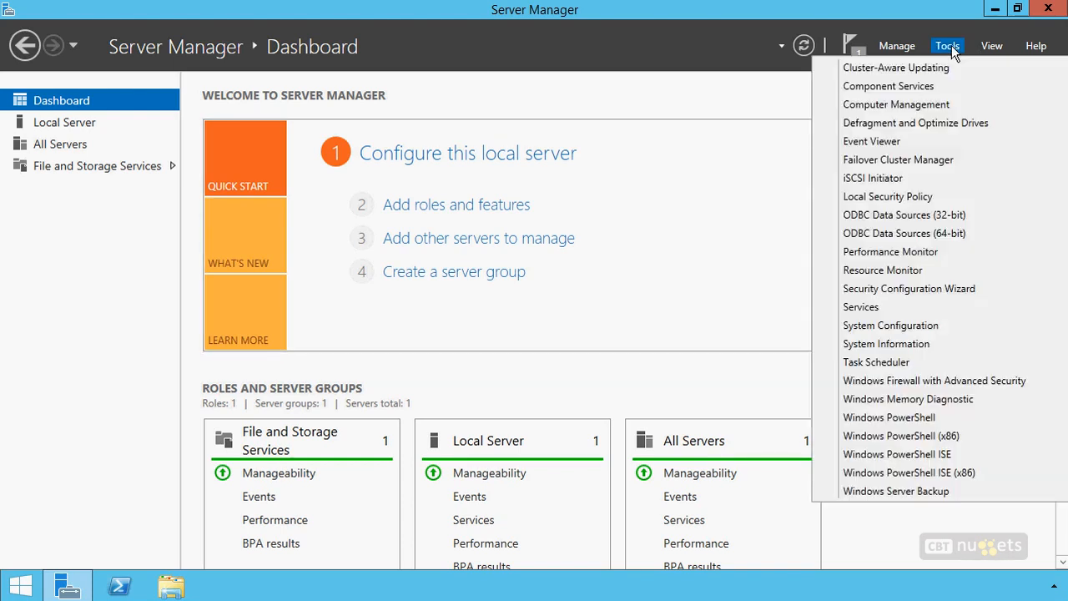
click(897, 178)
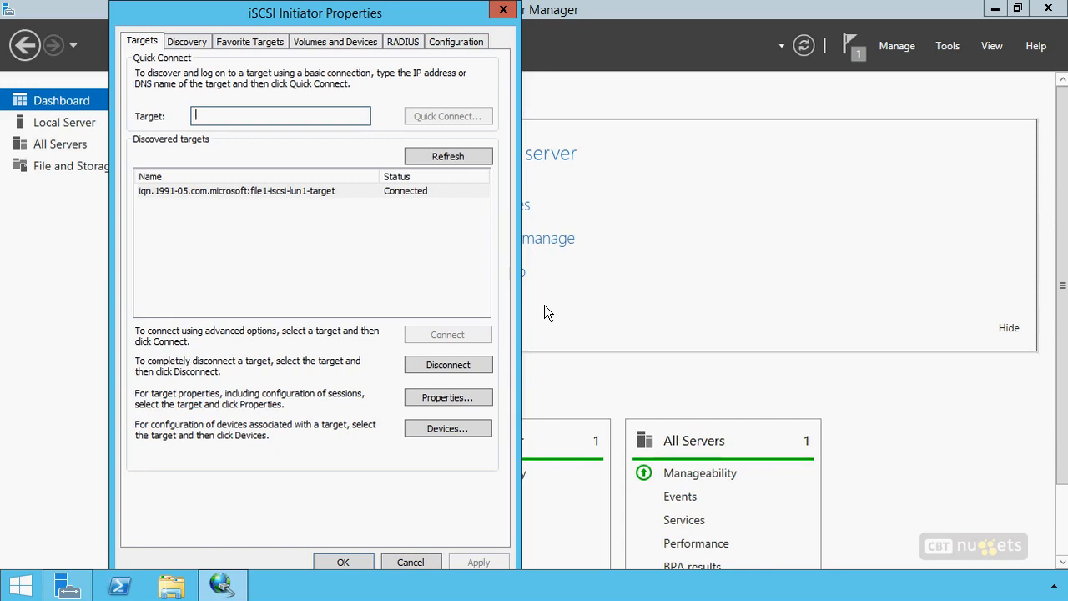
click(189, 42)
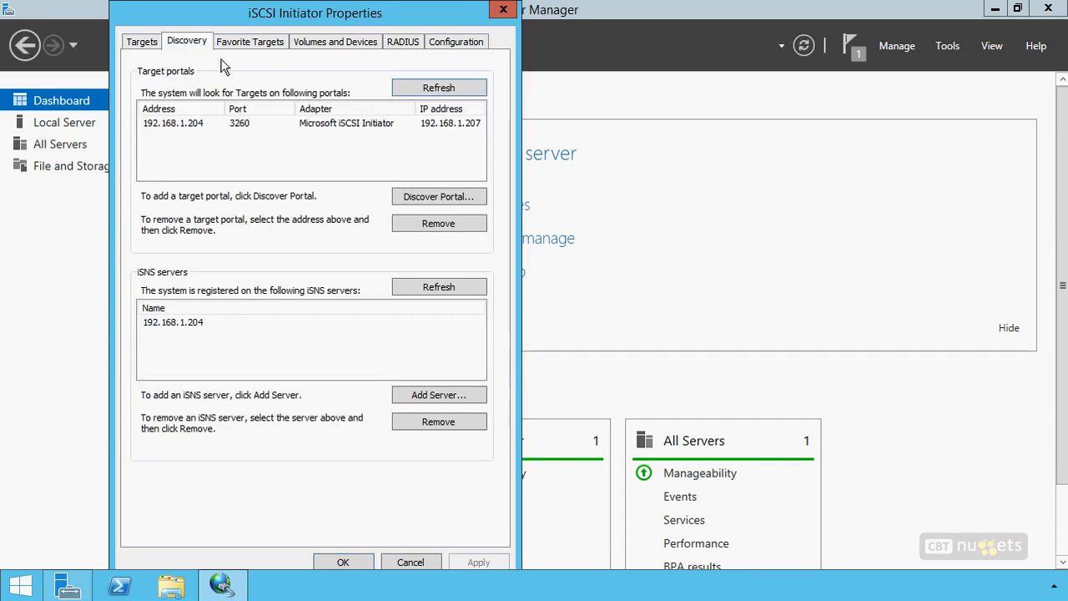
click(201, 123)
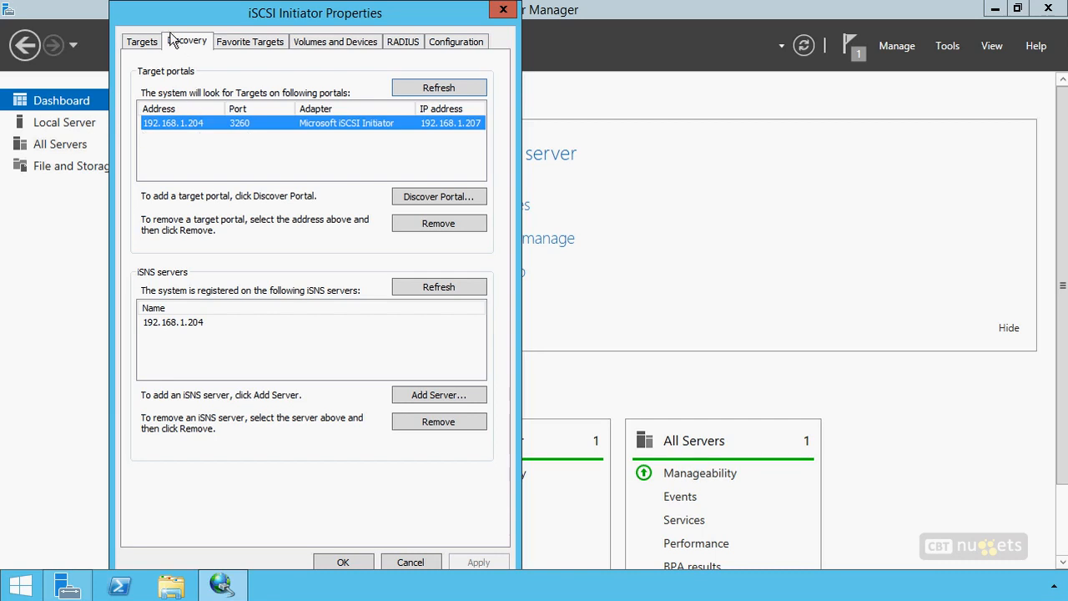
click(144, 42)
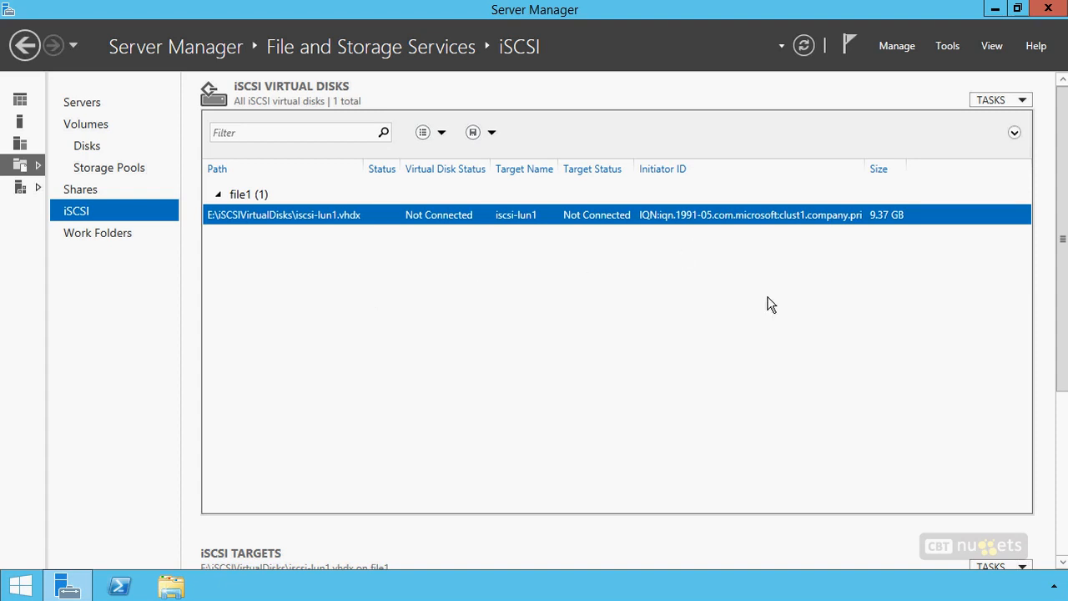
Start a new iSCSI virtual disk on volume F: of file1 and name it iscsi-lun3.
click(990, 100)
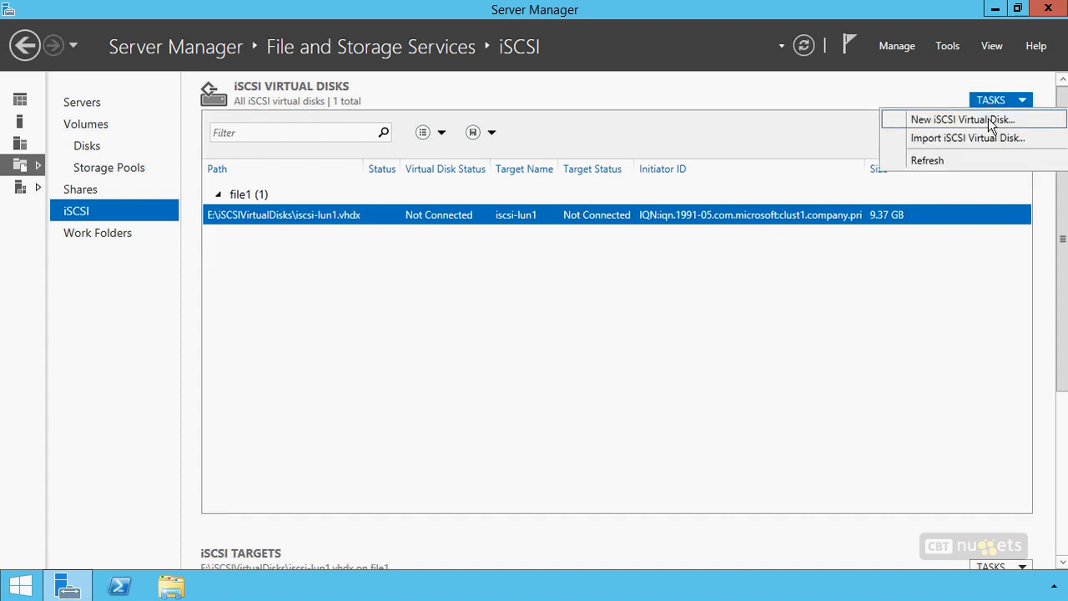
click(990, 121)
drag(591, 133, 650, 35)
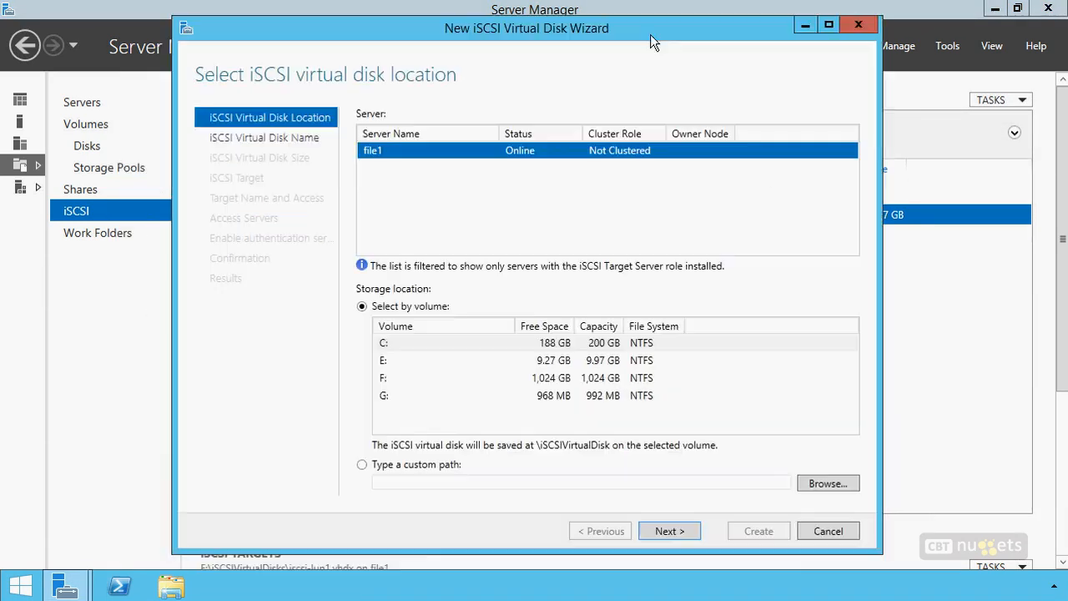
click(558, 379)
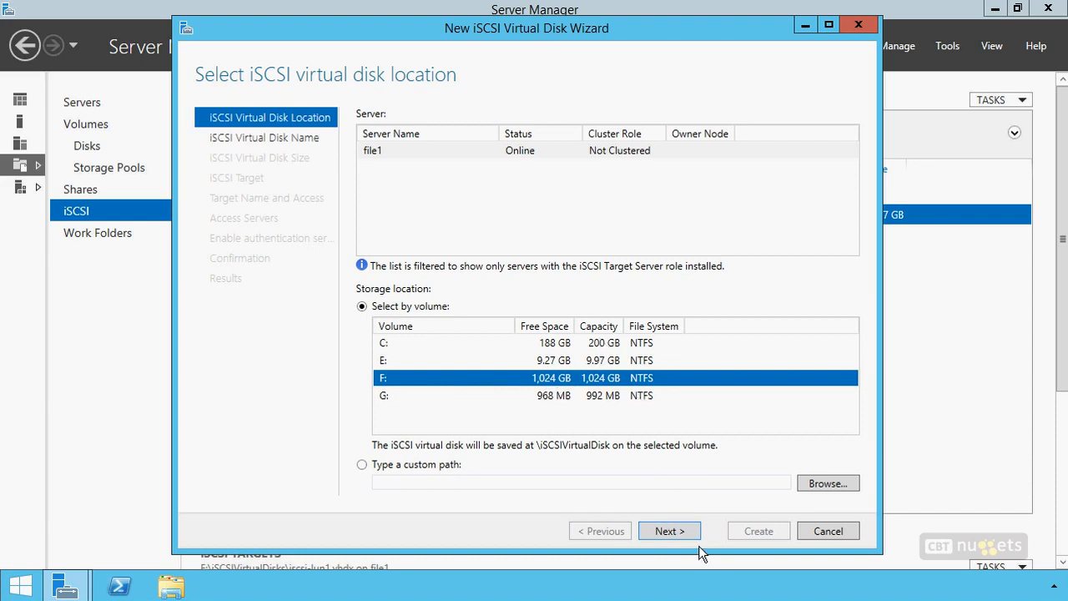
click(665, 530)
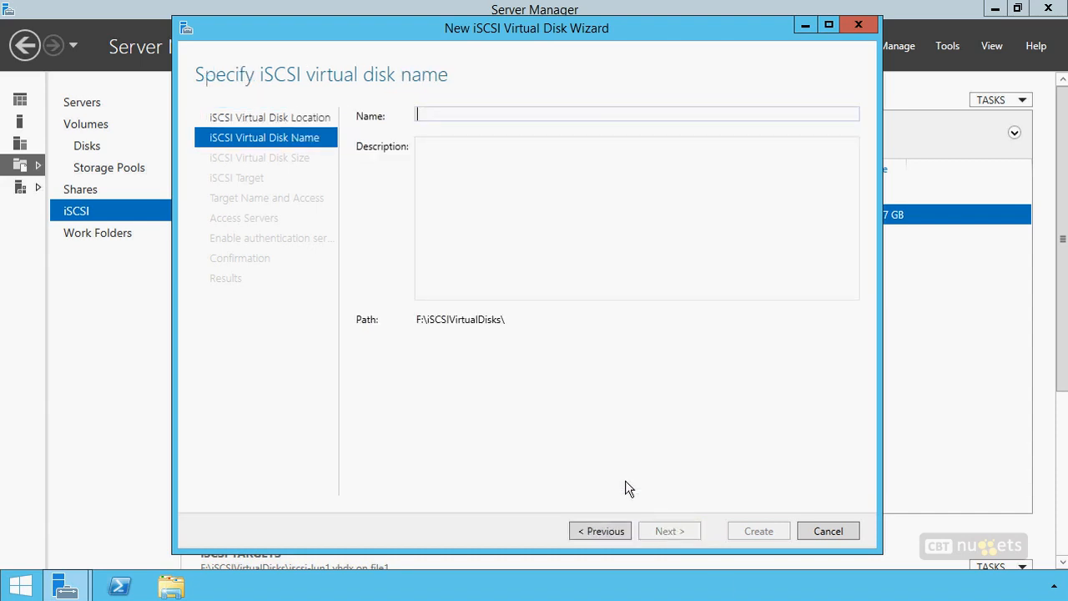
text(iscsi-l)
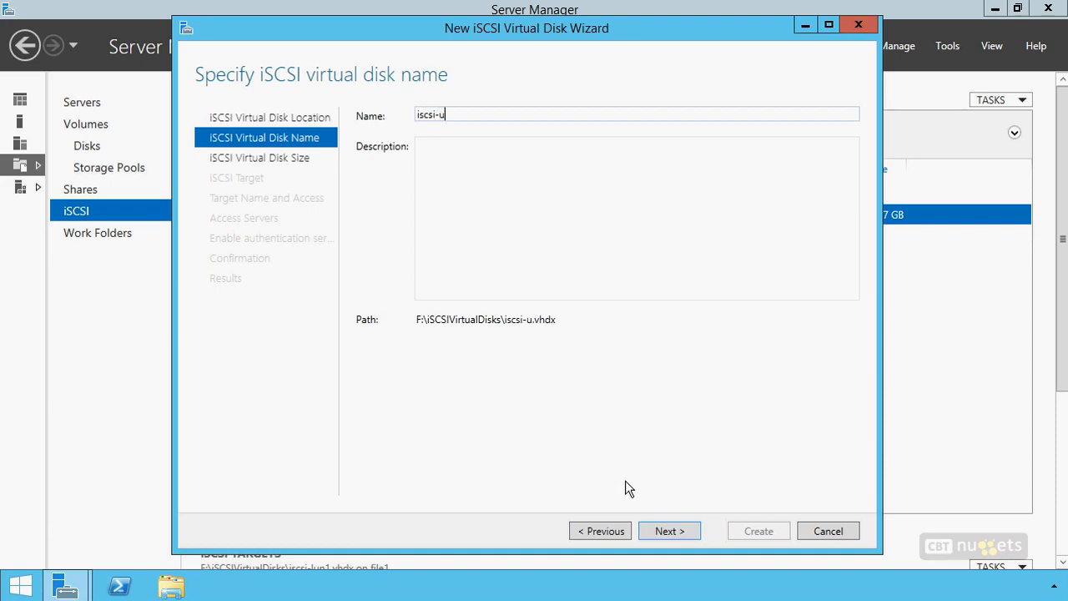
text(un3)
click(669, 531)
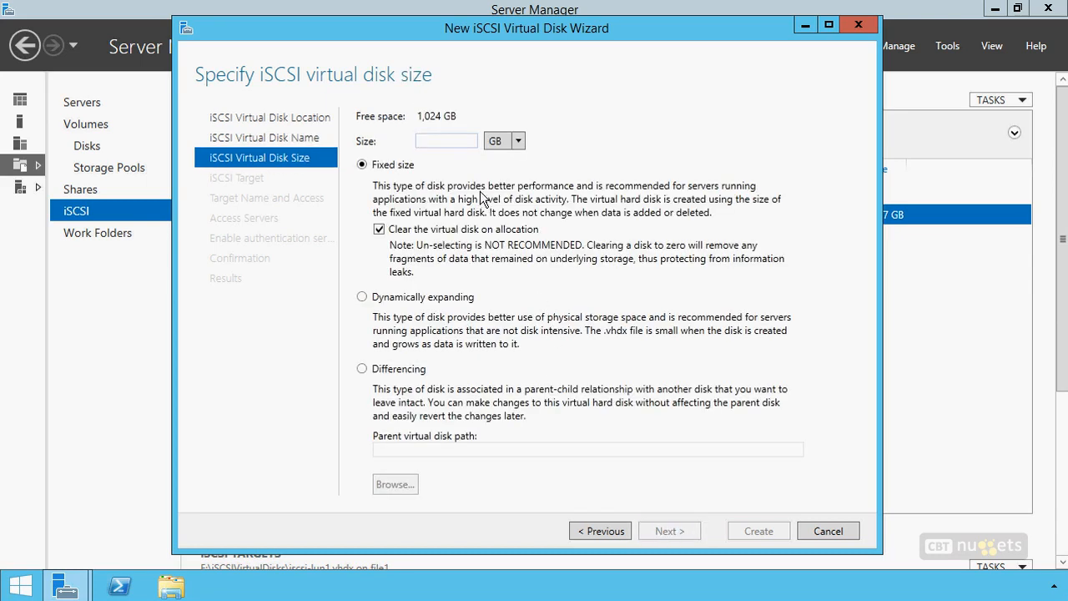
Set the iscsi-lun3 virtual disk's size to 1 TB and make it dynamically expanding.
text(1)
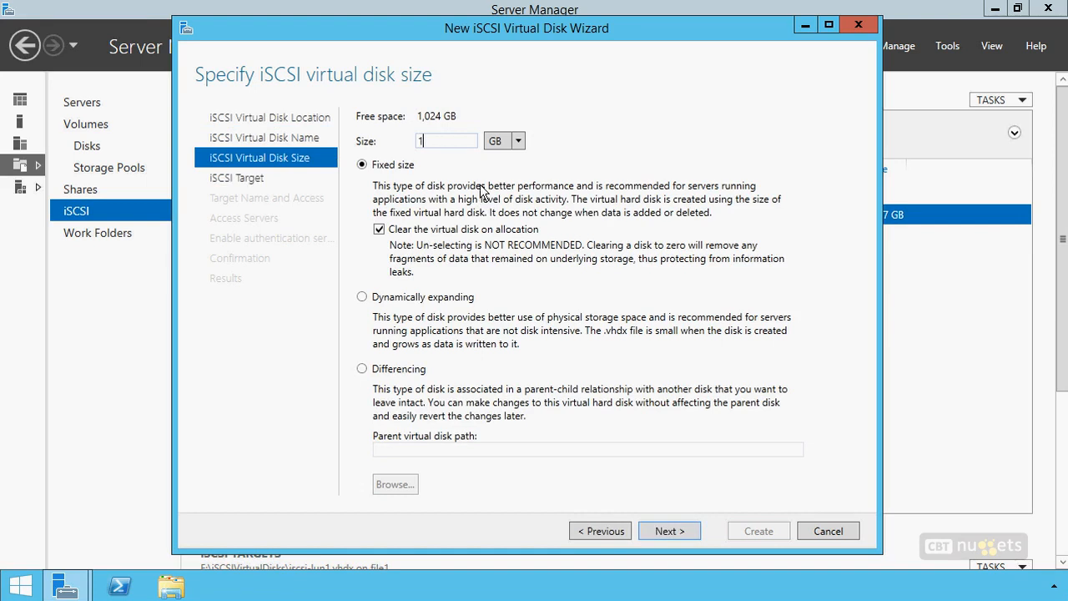
click(517, 141)
click(513, 193)
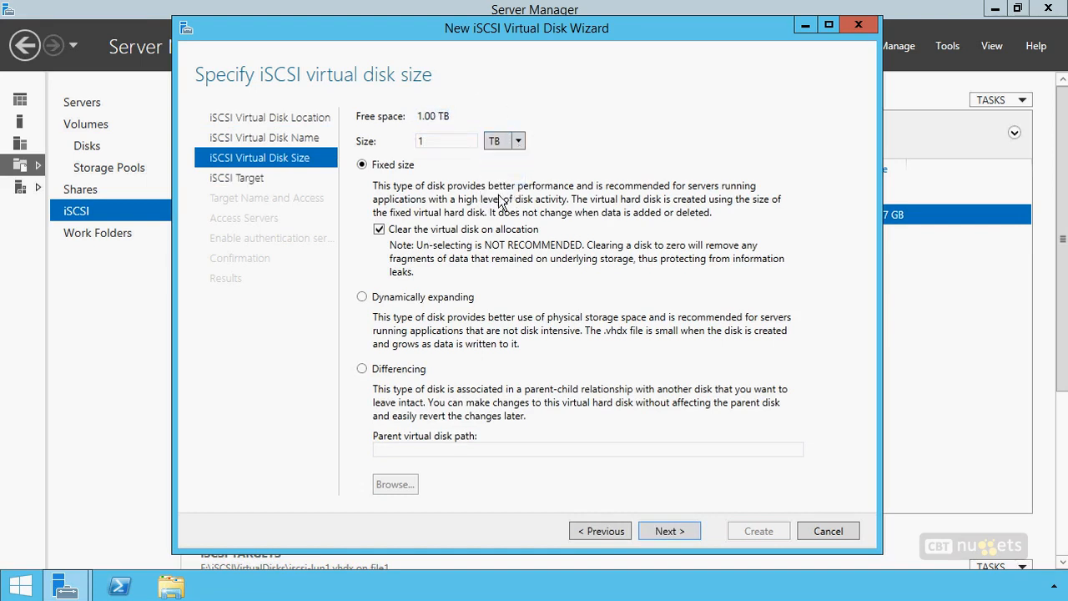
click(438, 298)
click(666, 531)
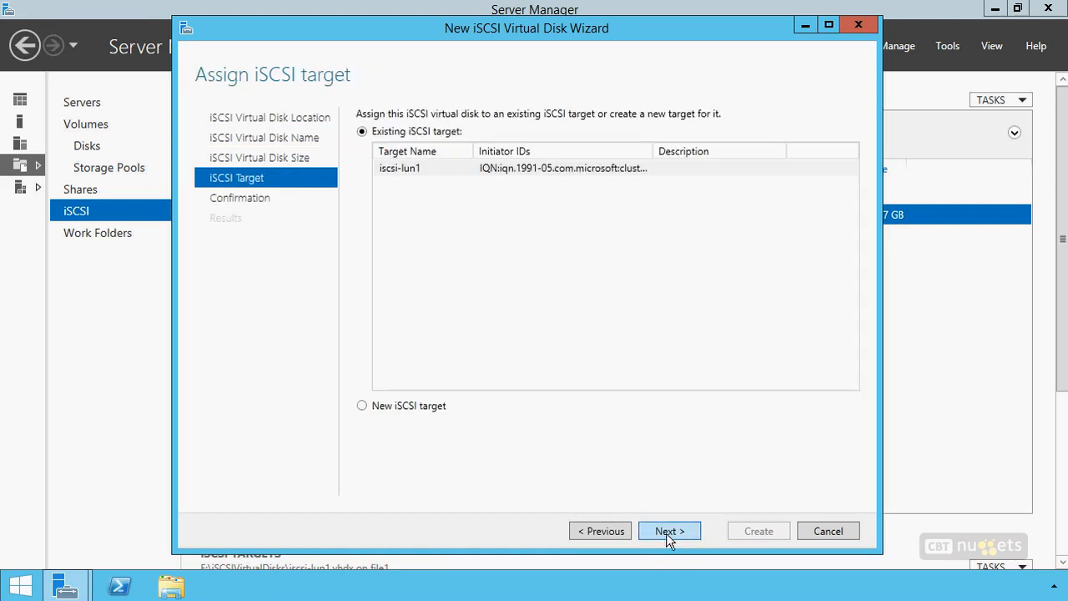
Assign the virtual disk to a new iSCSI target named iscsi-lun3.
click(369, 406)
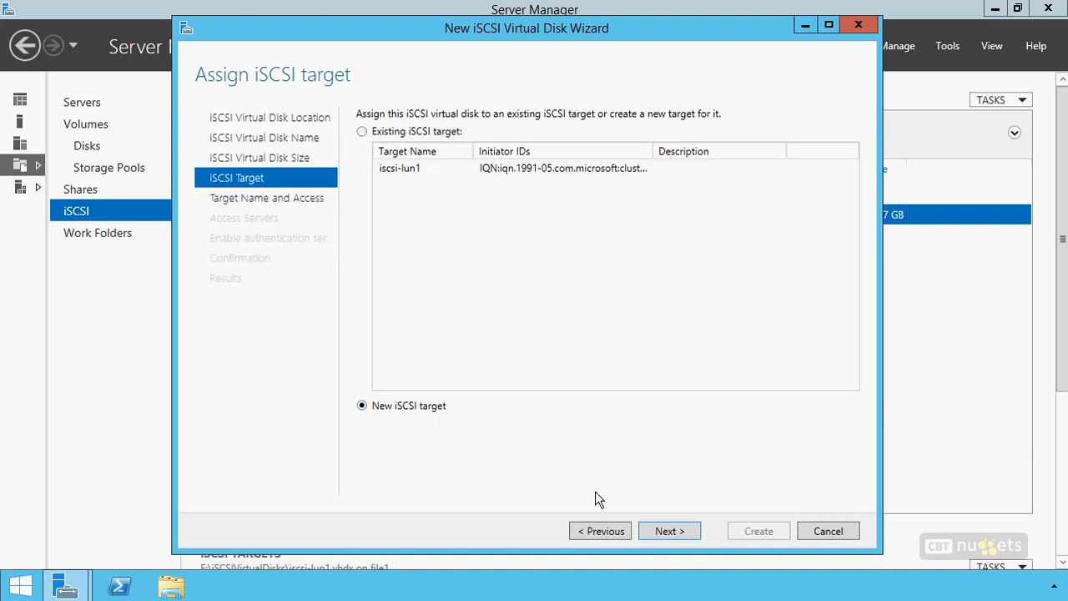
click(667, 534)
text(iscsilu)
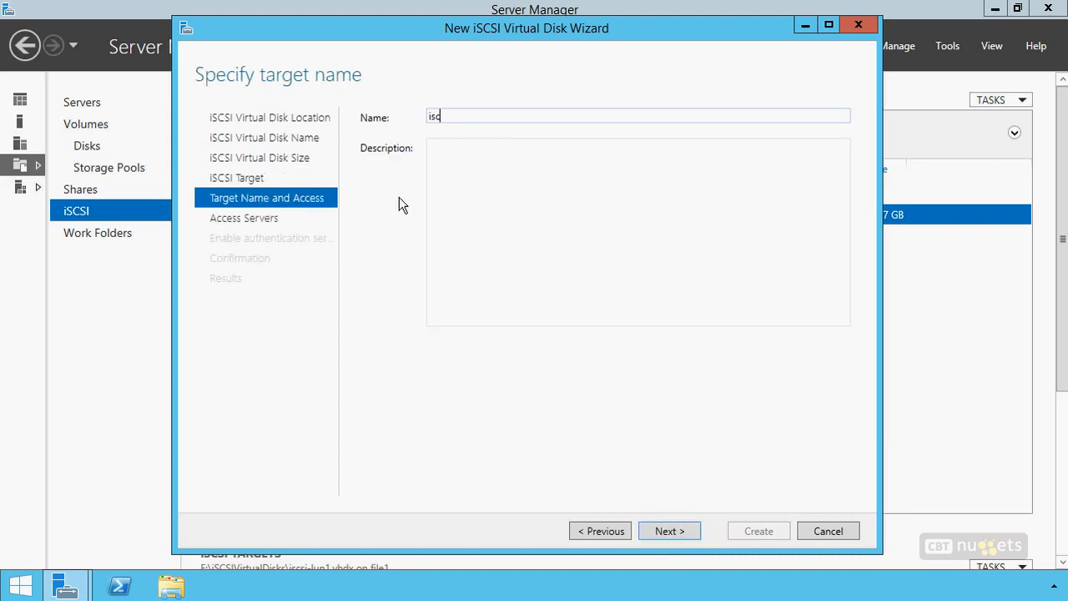
key(BackSpace)
key(BackSpace)
text(-lun3)
click(668, 529)
Add the cached initiators clust1, clust2 and clust3.company.pri as access servers for the iscsi-lun3 target.
click(388, 395)
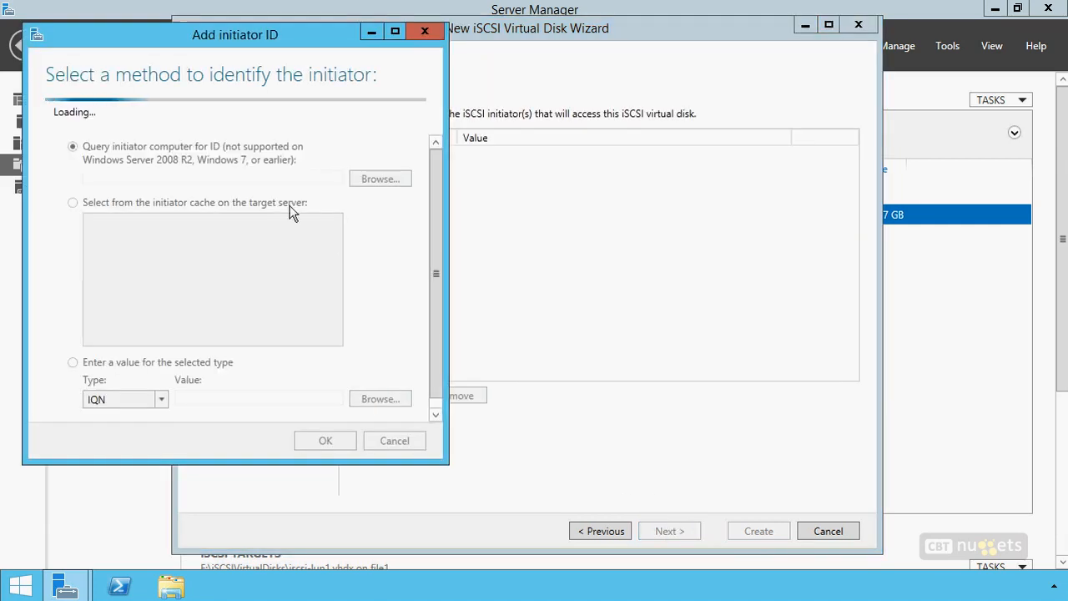
click(195, 201)
click(325, 441)
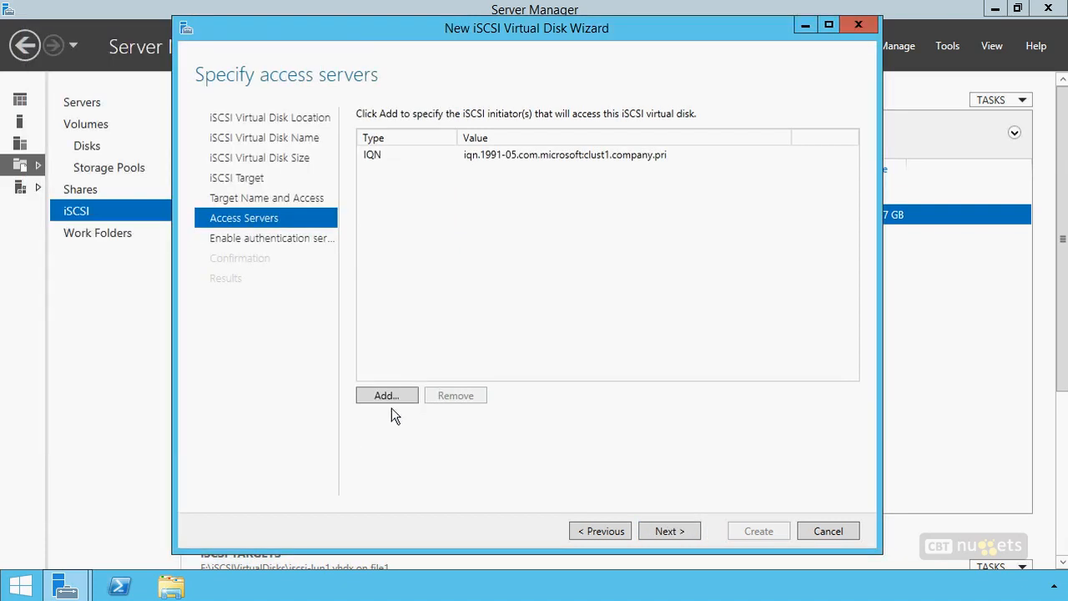
click(388, 396)
click(250, 238)
click(347, 467)
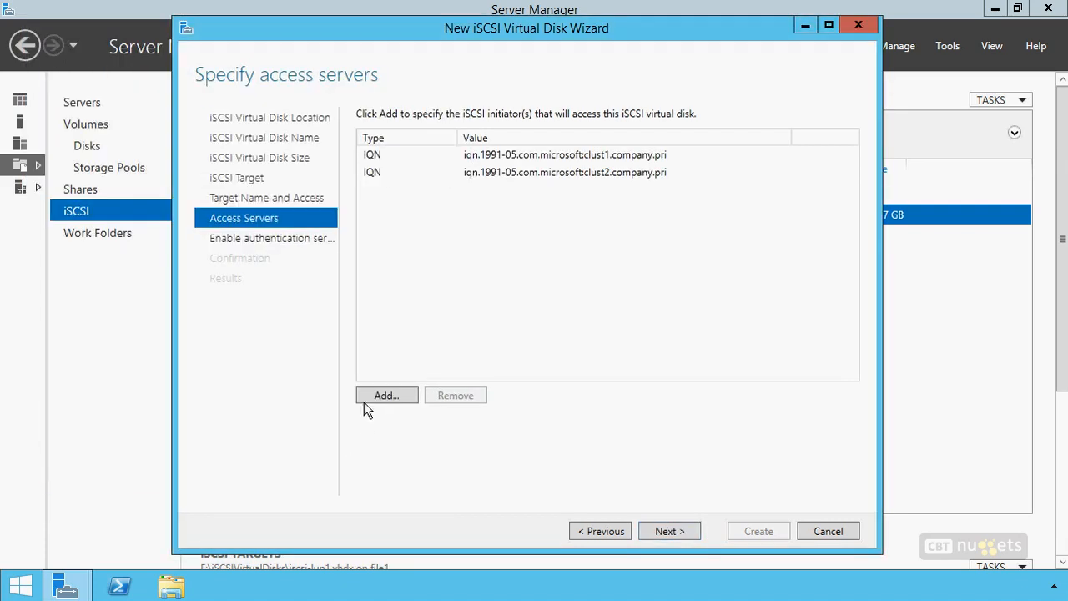
click(372, 396)
click(281, 302)
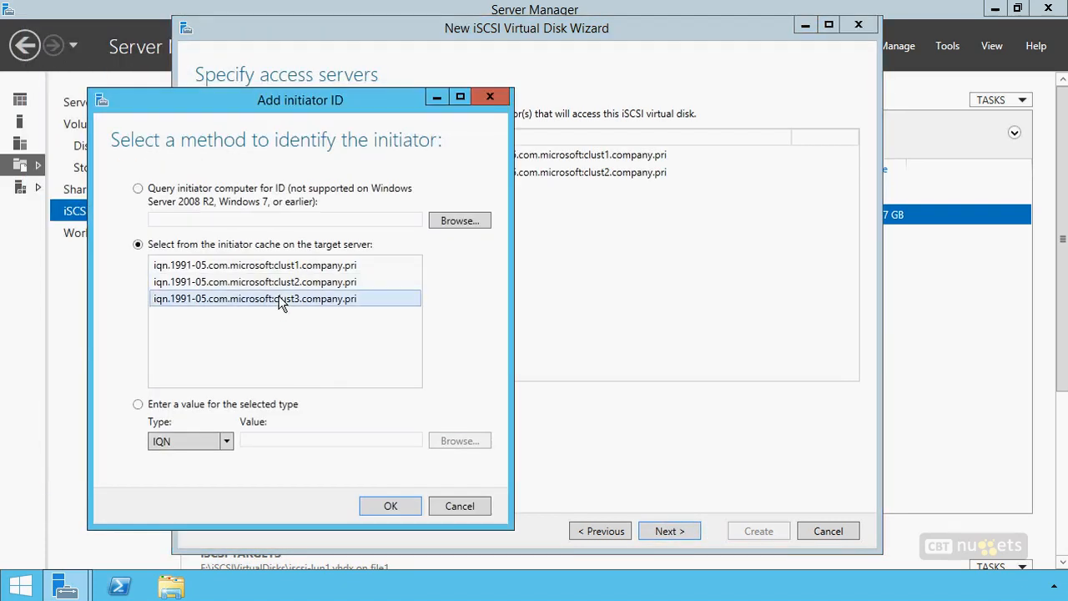
click(370, 505)
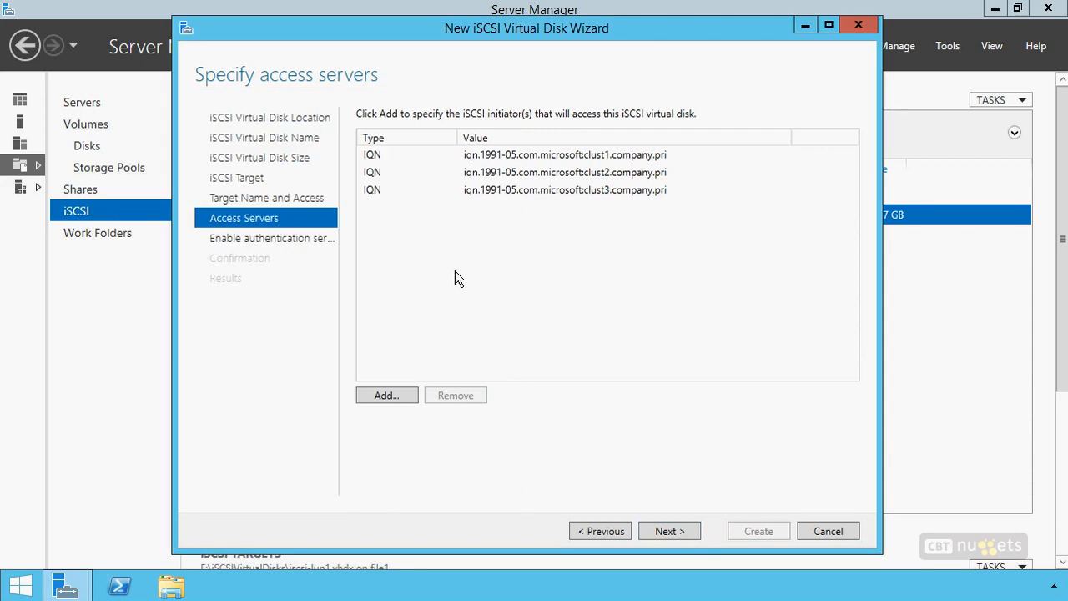
Leave CHAP and reverse CHAP disabled, create the iscsi-lun3 virtual disk and close the wizard.
click(667, 531)
click(665, 530)
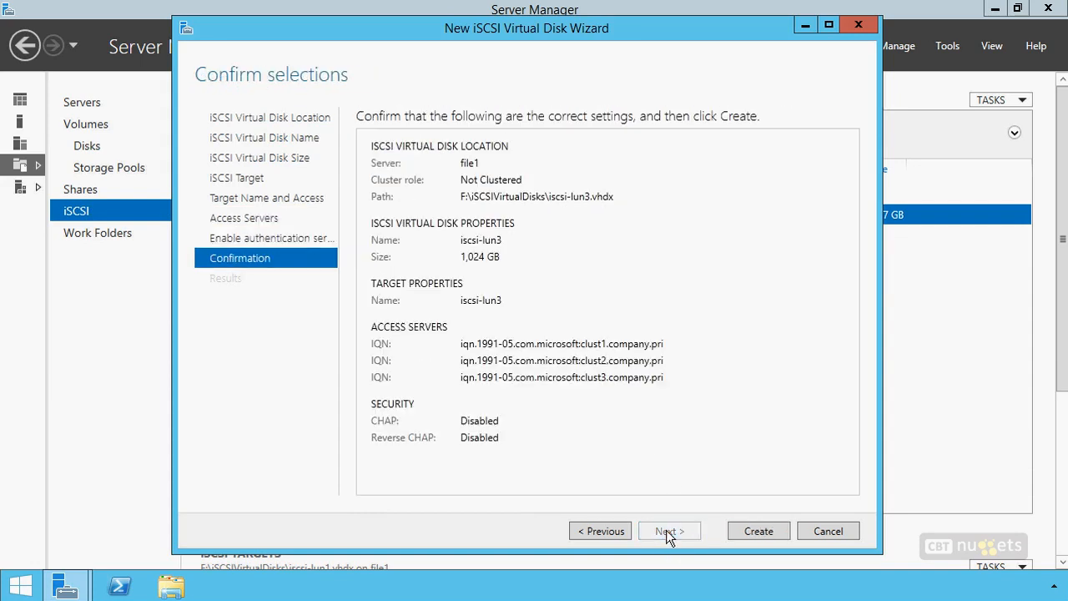
click(756, 530)
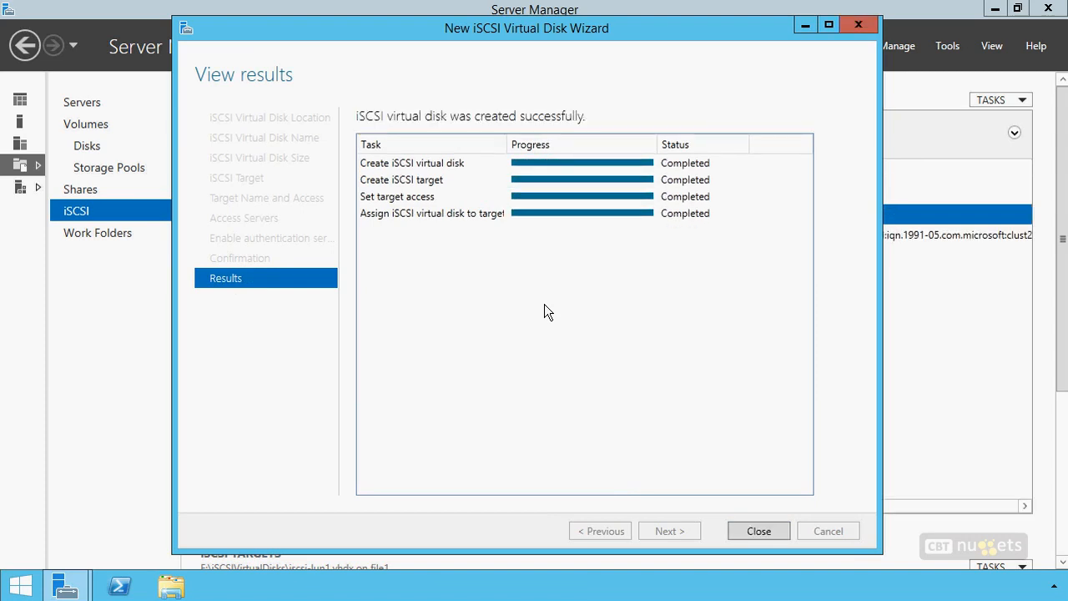
click(766, 531)
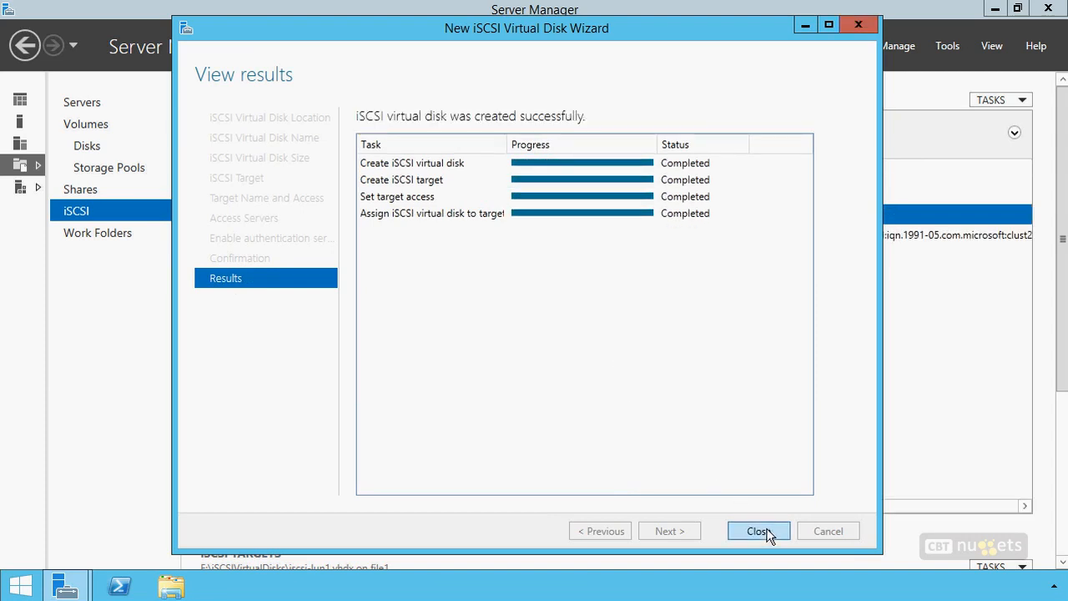
Start another iSCSI virtual disk on volume G: and name it iscsi-quroumdisk, copying the name for reuse.
click(992, 100)
click(989, 118)
drag(475, 122, 532, 31)
click(540, 396)
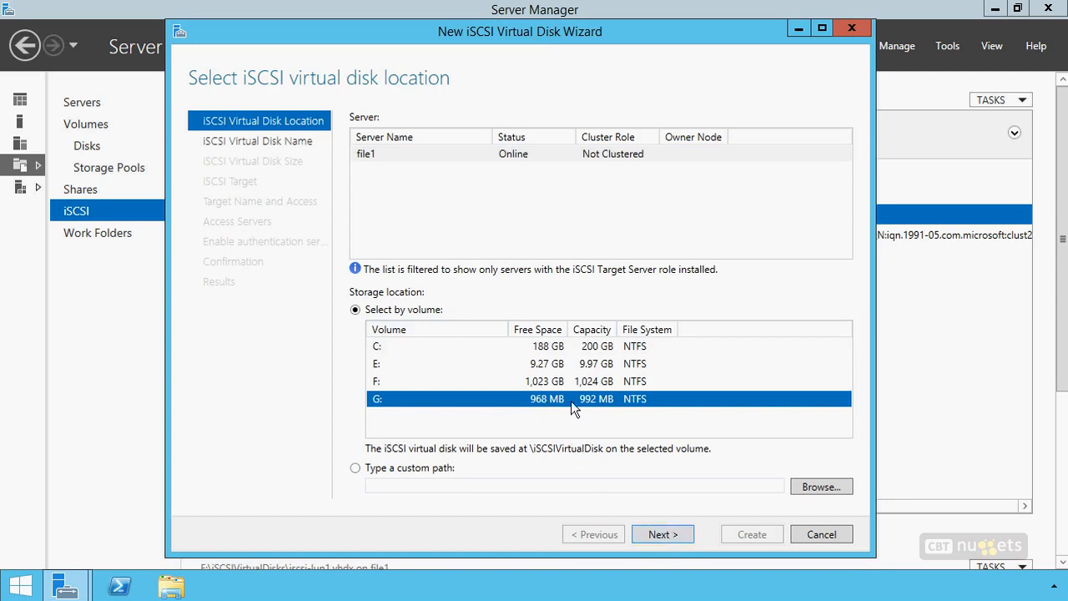
click(669, 535)
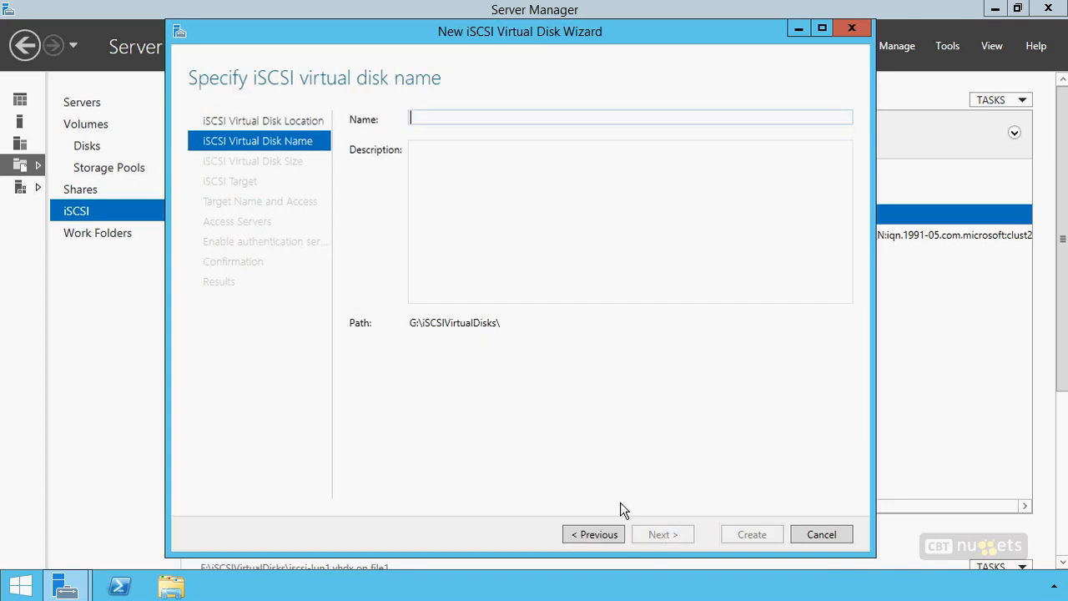
text(iscsi-)
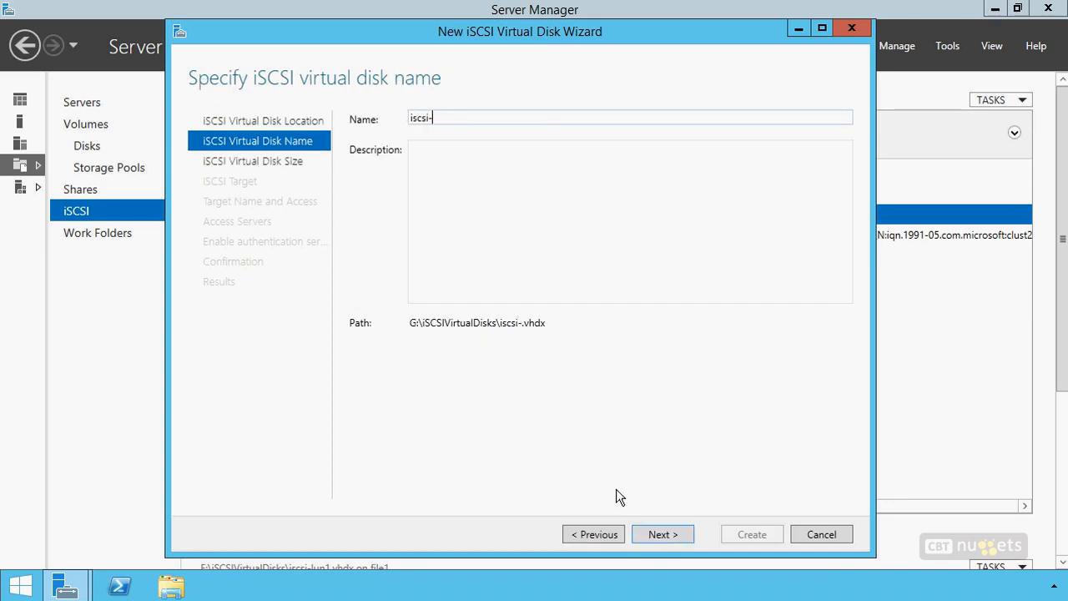
text(quroumdisk)
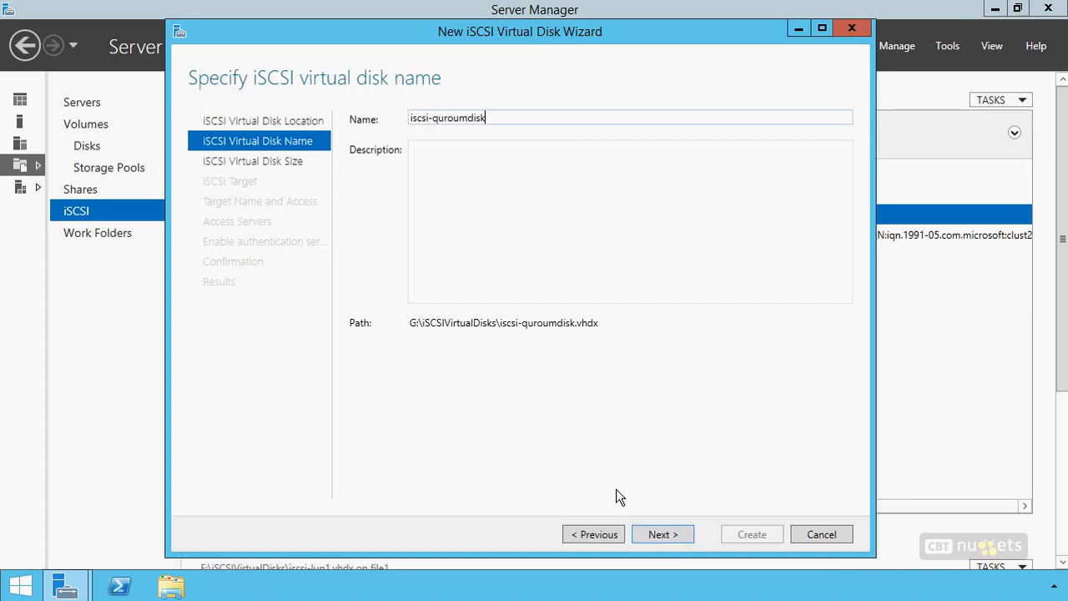
key(ctrl+shift+Left)
key(ctrl+shift+Left)
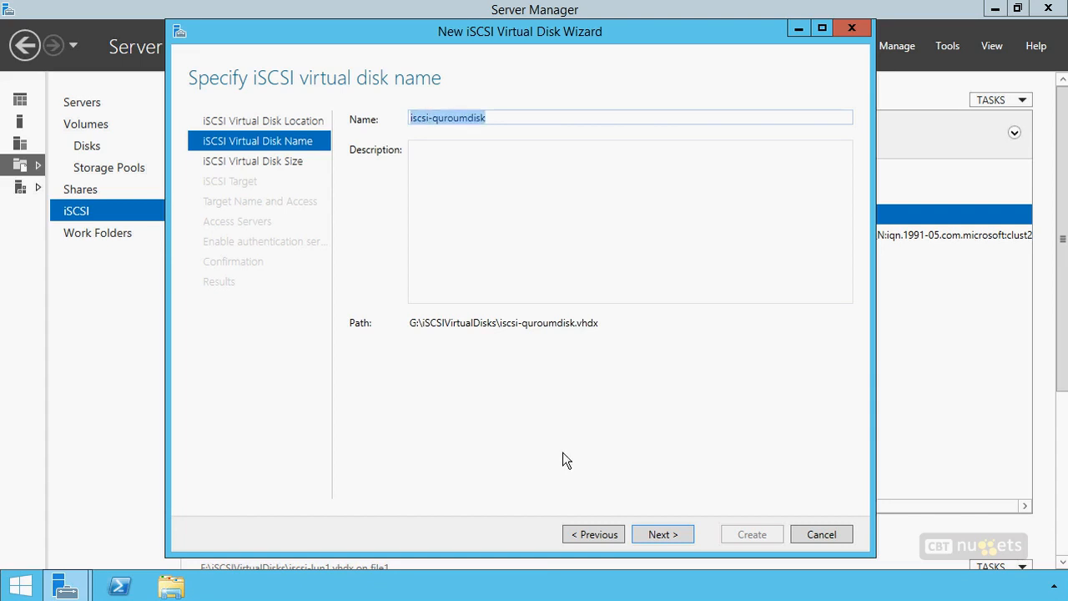
click(658, 533)
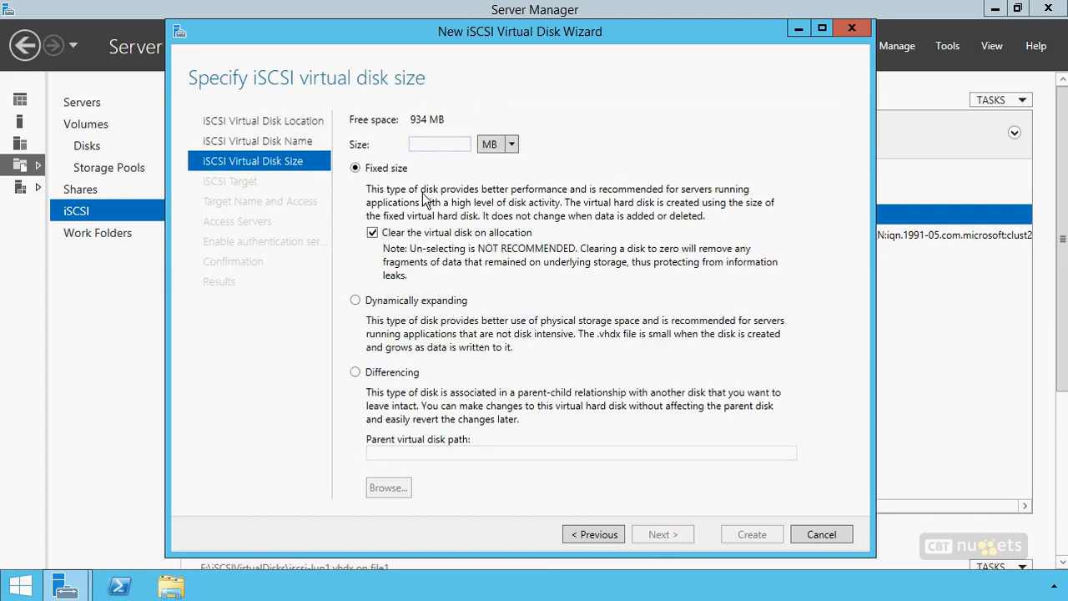
Set the quorum disk's size to 934 MB and make it dynamically expanding.
text(934)
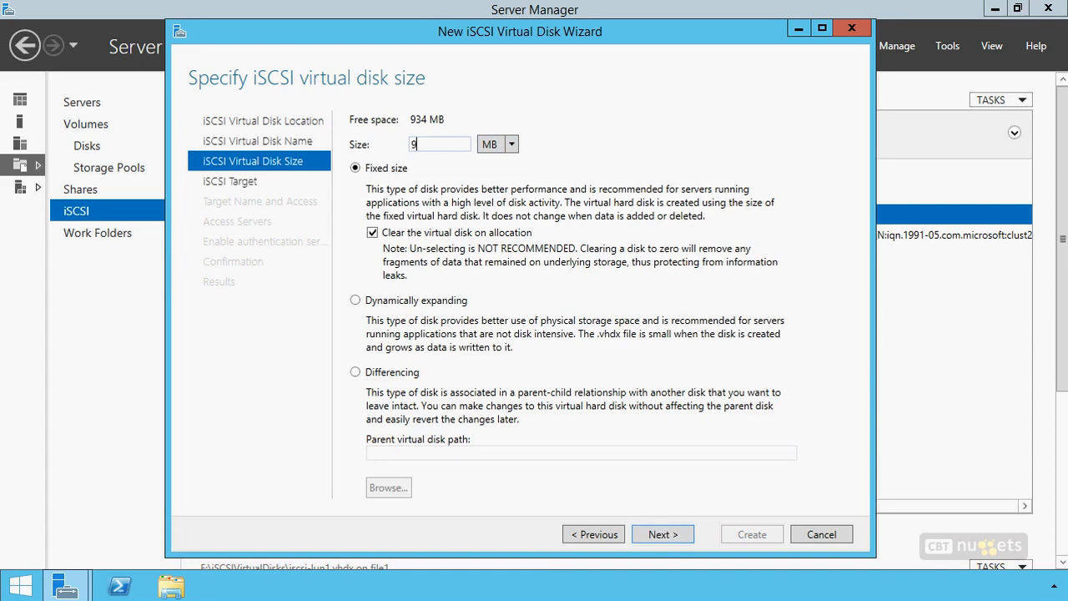
click(411, 303)
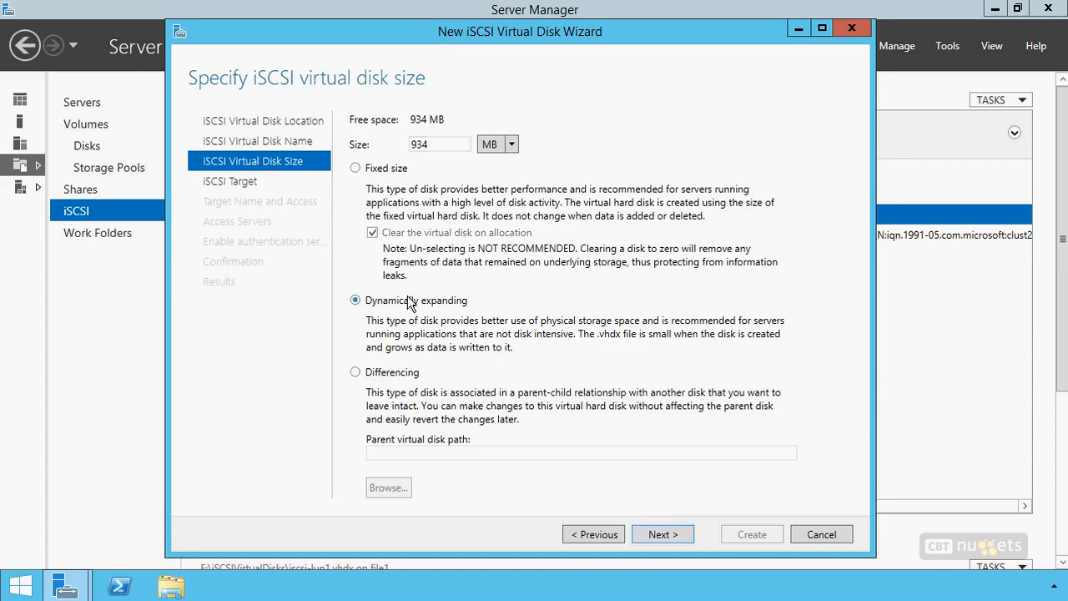
click(660, 533)
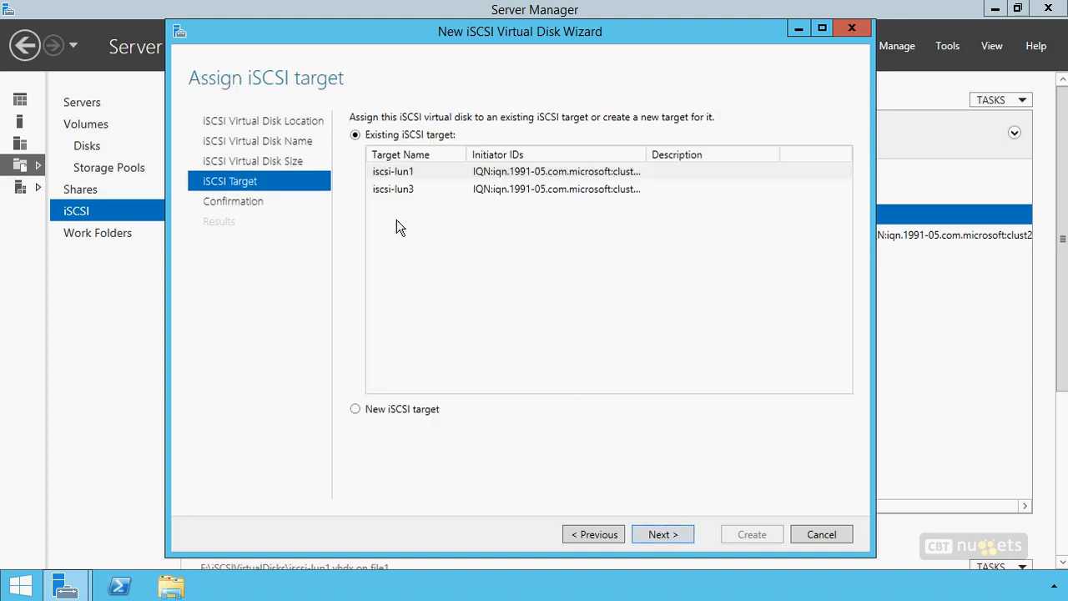
Assign the quorum disk to a new iSCSI target named iscsi-quroumdisk.
click(394, 409)
click(666, 534)
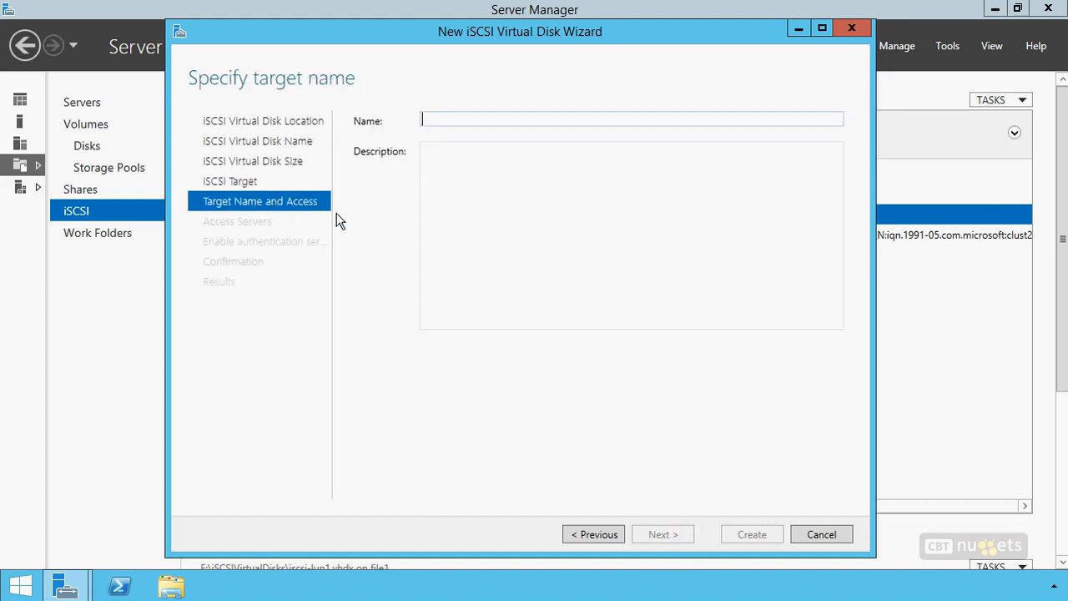
text(iscsi-quroumdisk)
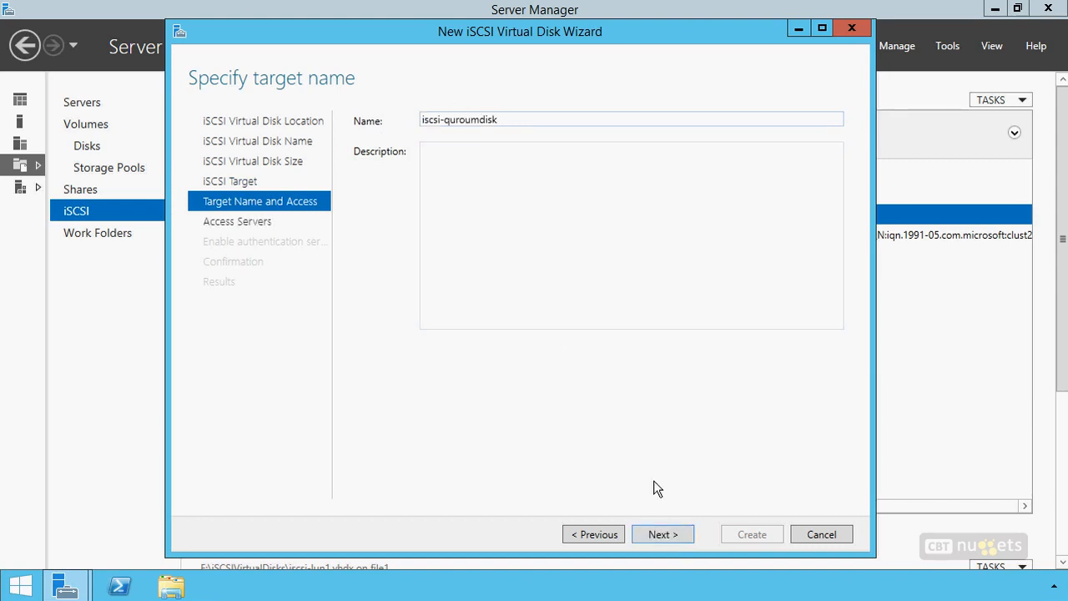
click(655, 532)
Add the cached initiators clust1, clust2 and clust3.company.pri as access servers for the iscsi-quroumdisk target.
click(378, 398)
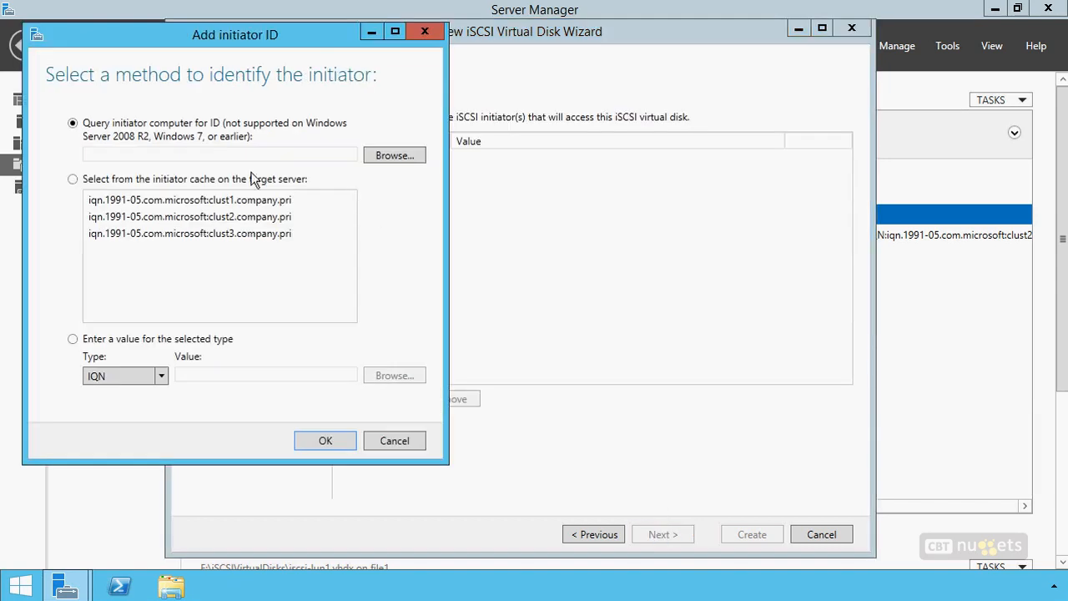
click(257, 204)
click(319, 439)
click(375, 400)
click(250, 240)
click(337, 461)
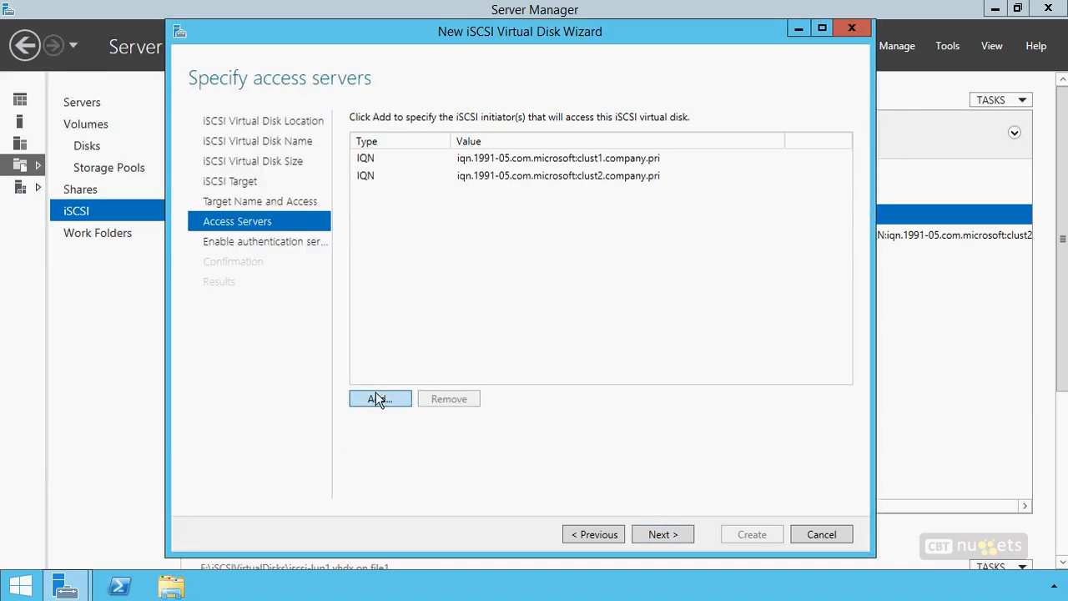
click(376, 399)
click(268, 298)
click(379, 509)
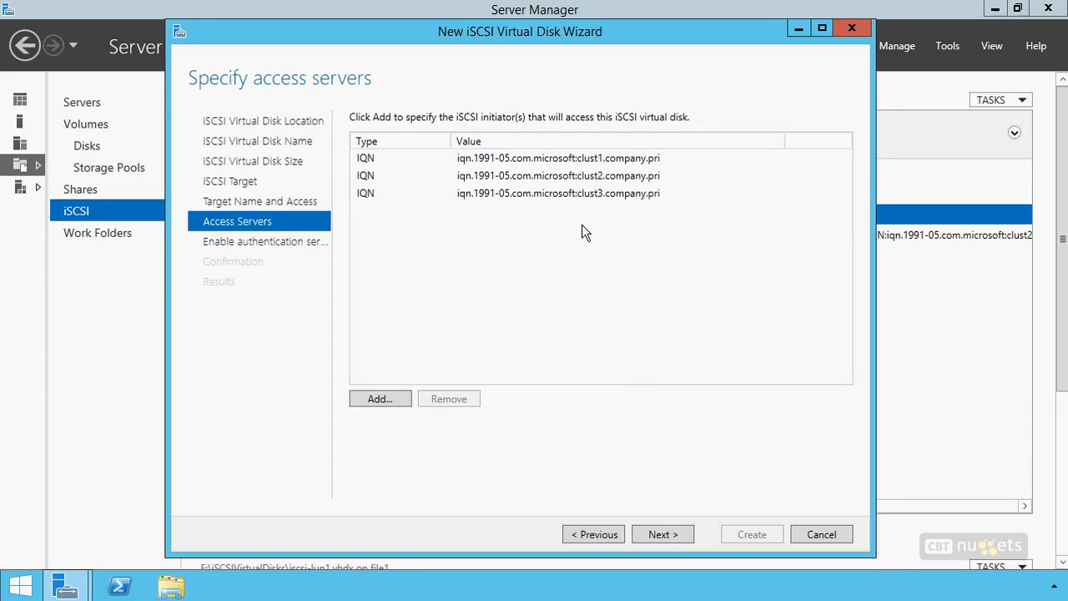
Leave CHAP and reverse CHAP disabled and create the iscsi-quroumdisk virtual disk.
click(657, 534)
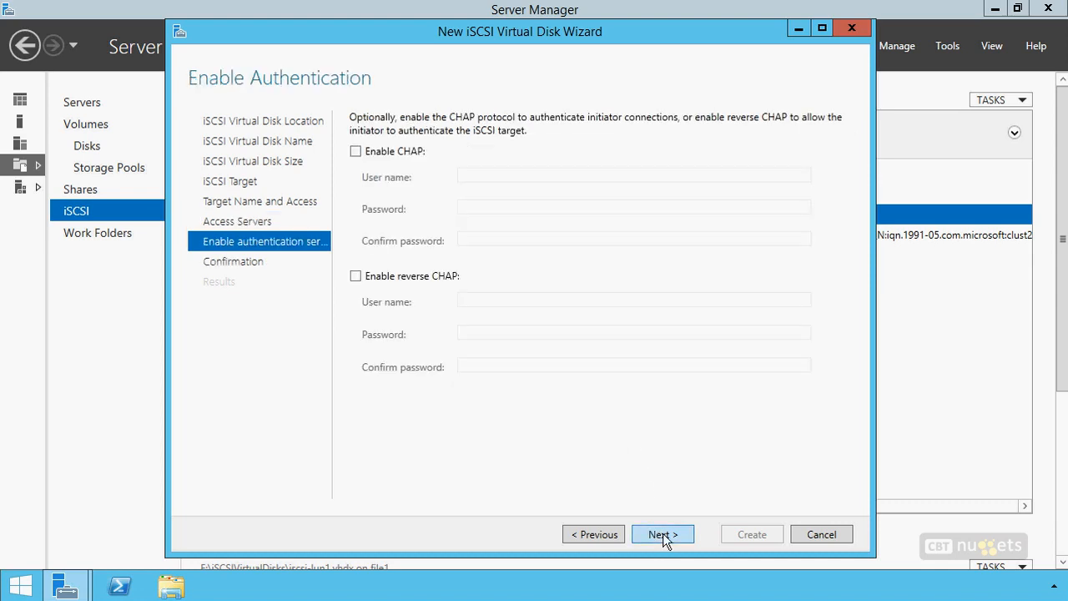
click(663, 533)
click(752, 534)
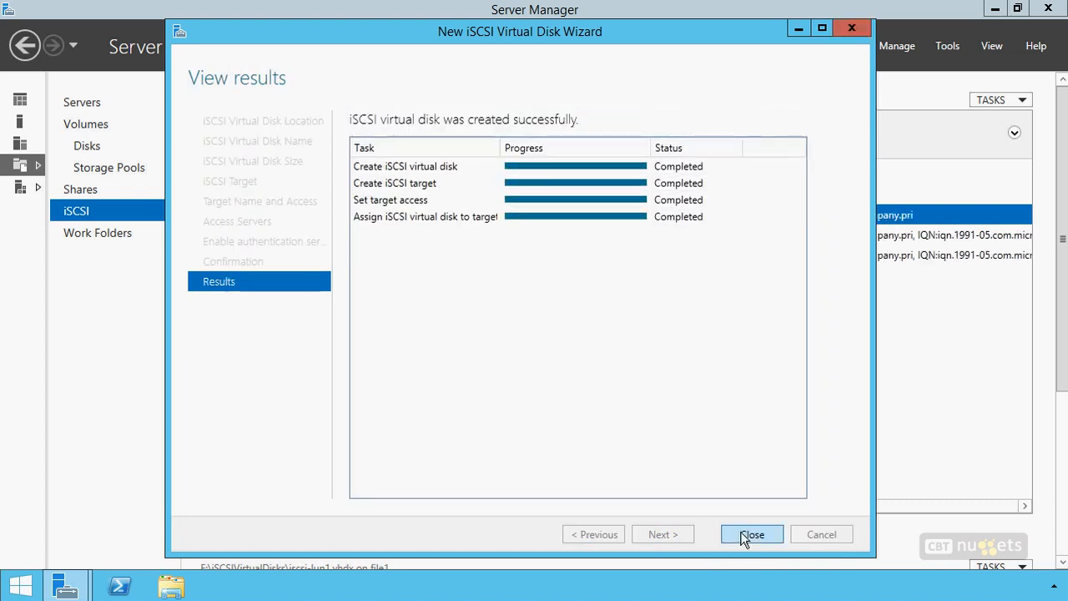
Close the finished virtual disk wizard and refresh the discovered targets in the iSCSI Initiator on clust1.
click(750, 534)
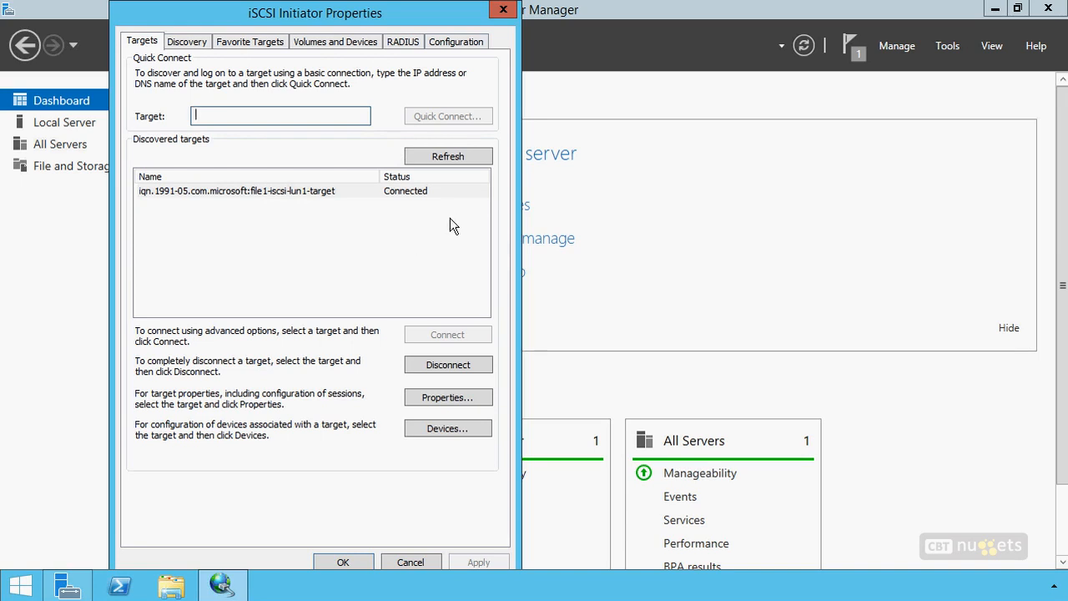
click(444, 156)
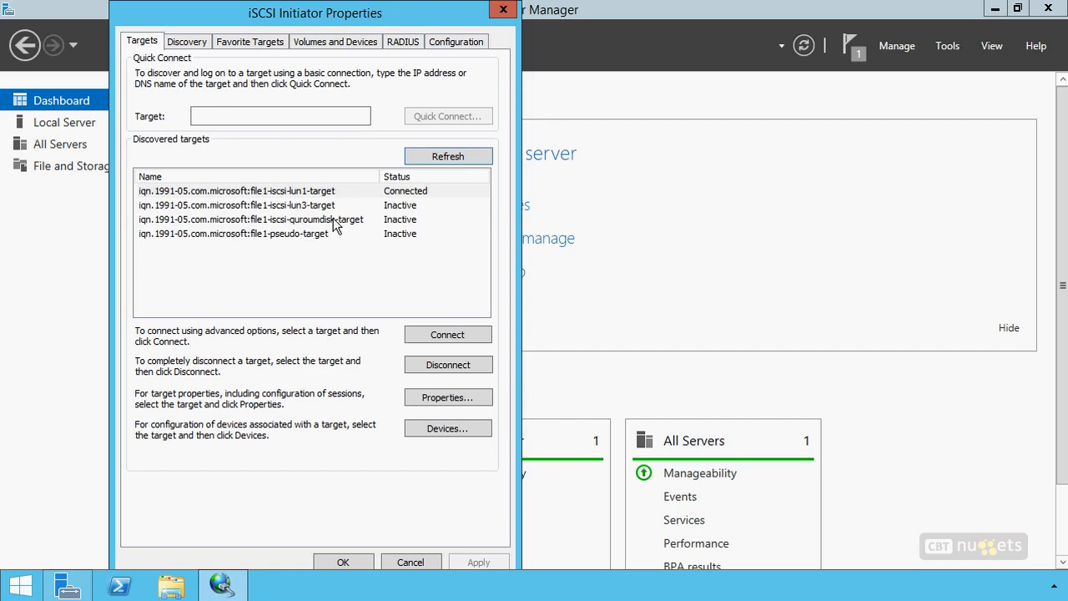
click(307, 208)
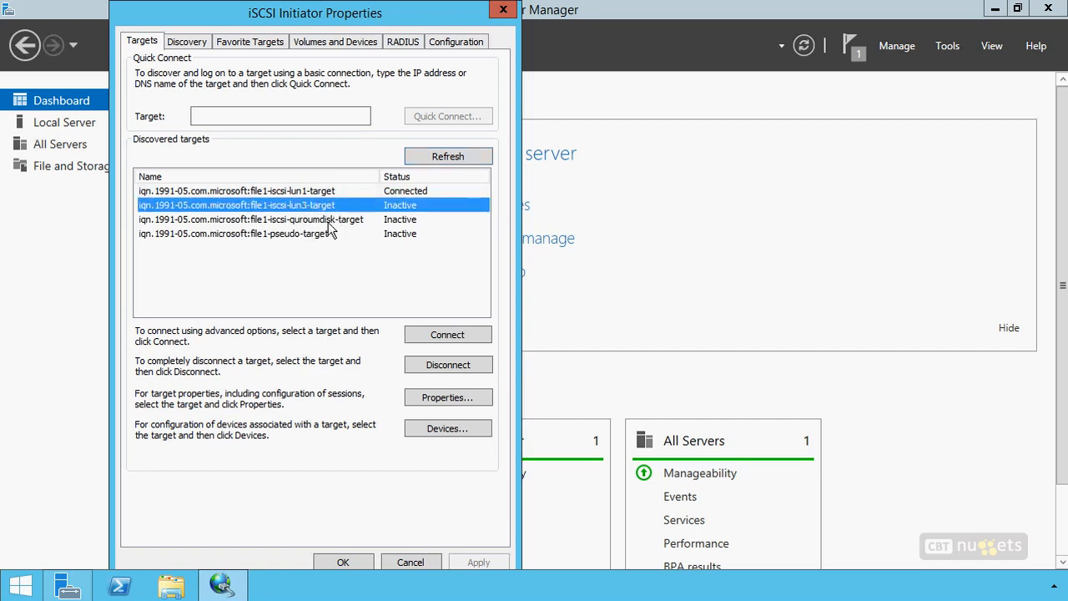
click(327, 222)
Connect clust1 to the iscsi-lun3 target using Microsoft iSCSI Initiator, initiator IP 192.168.3.207 and target portal 192.168.3.204 / 3260.
click(323, 207)
click(446, 332)
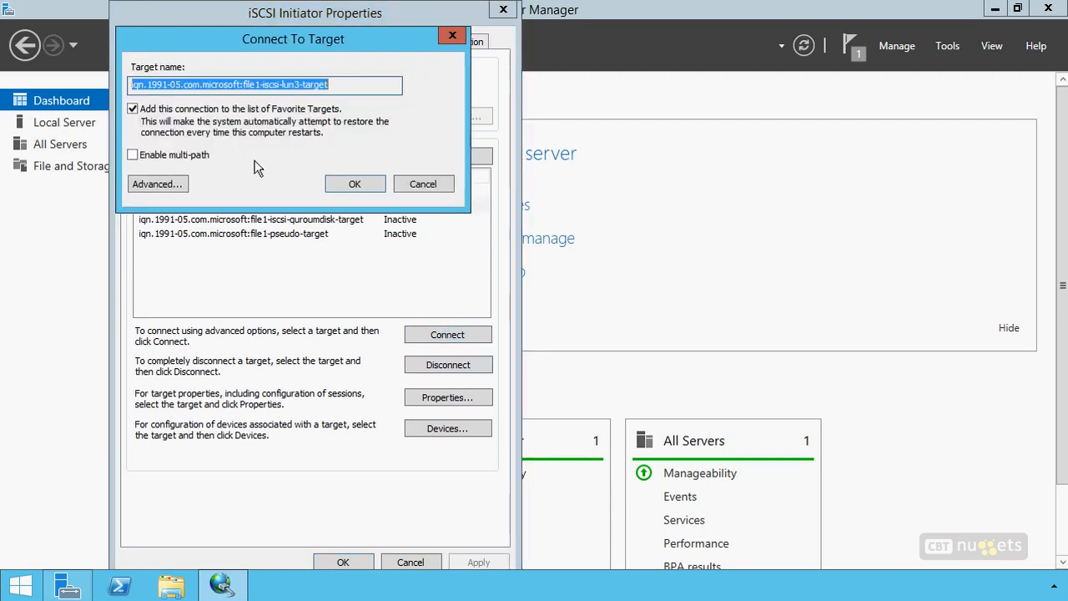
click(156, 185)
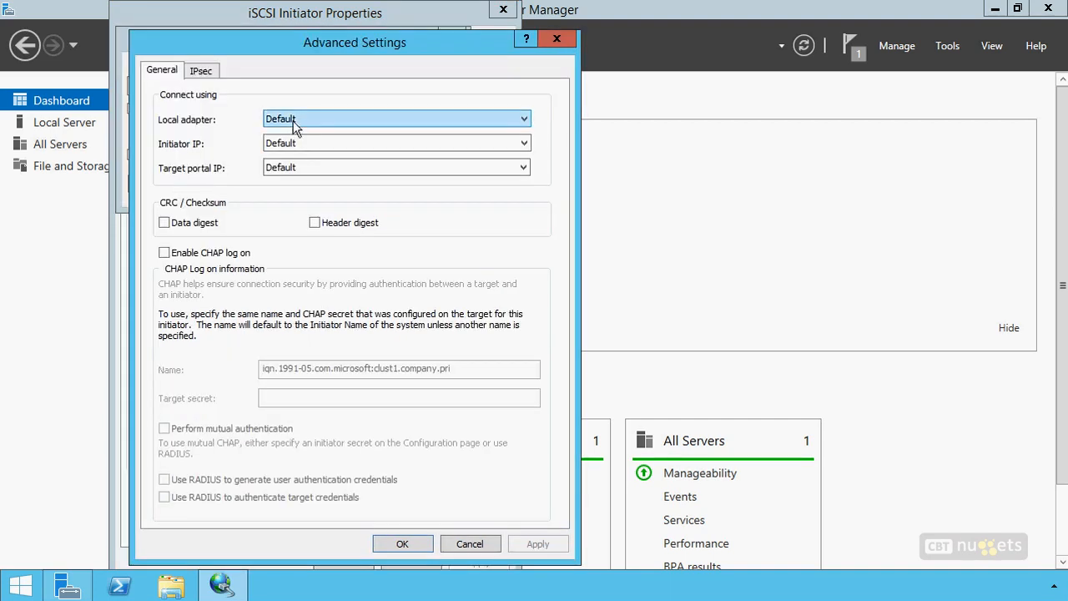
click(294, 124)
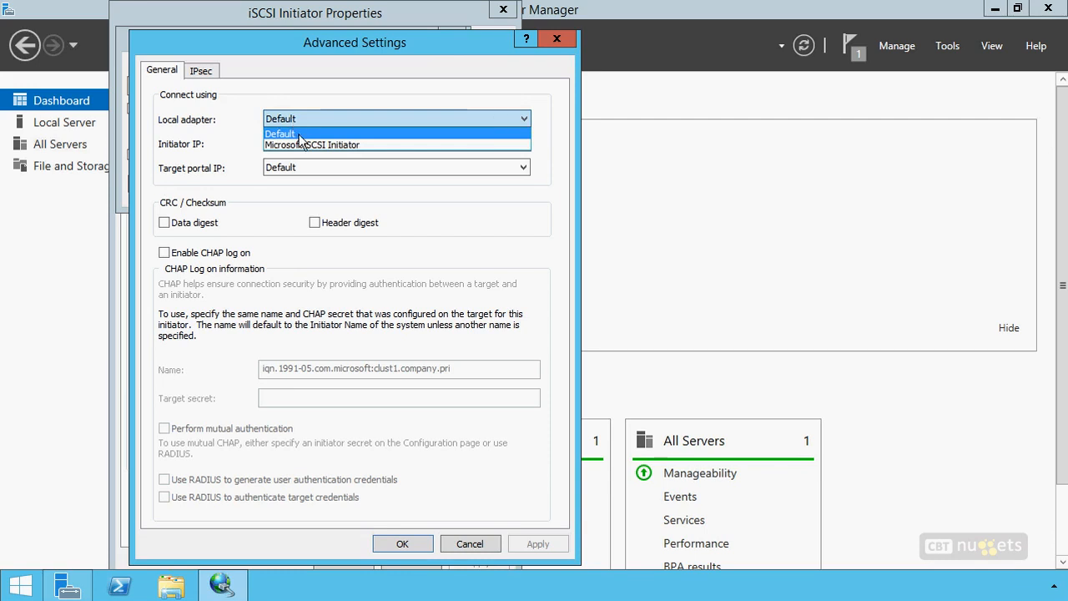
click(301, 145)
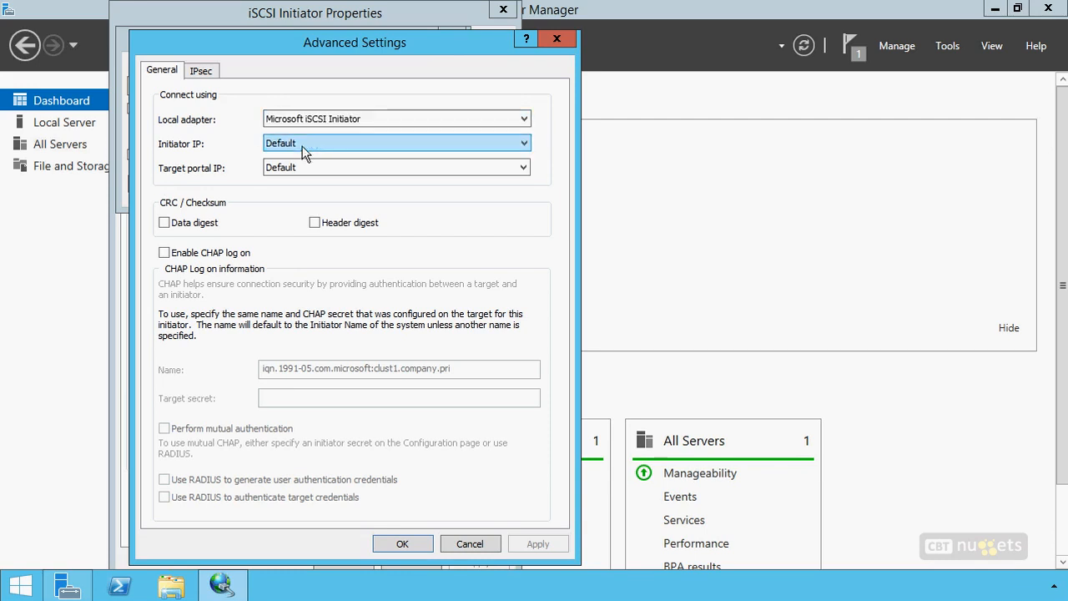
click(302, 146)
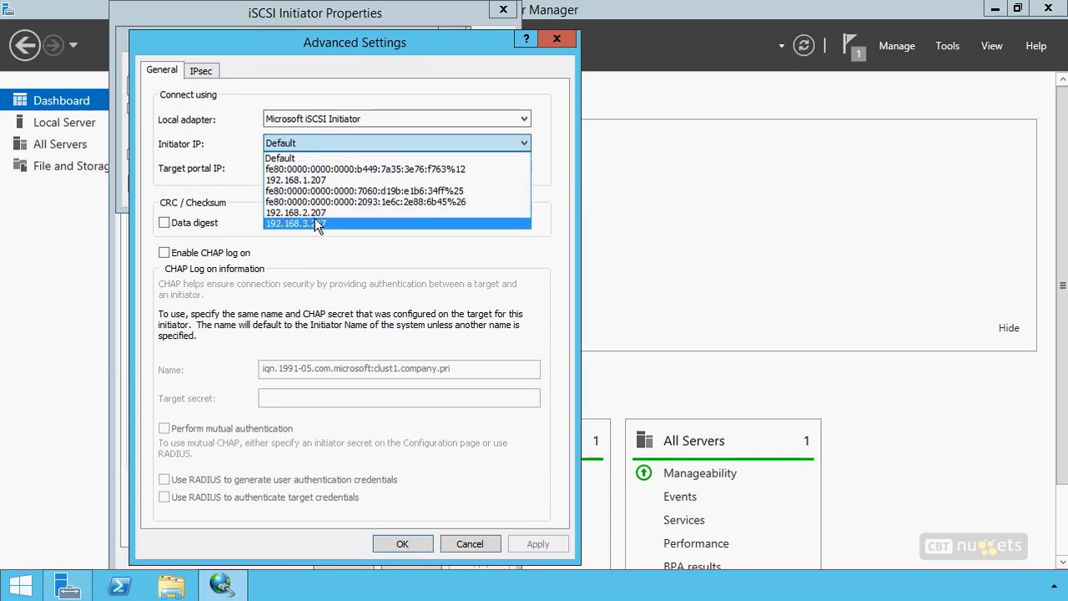
click(311, 223)
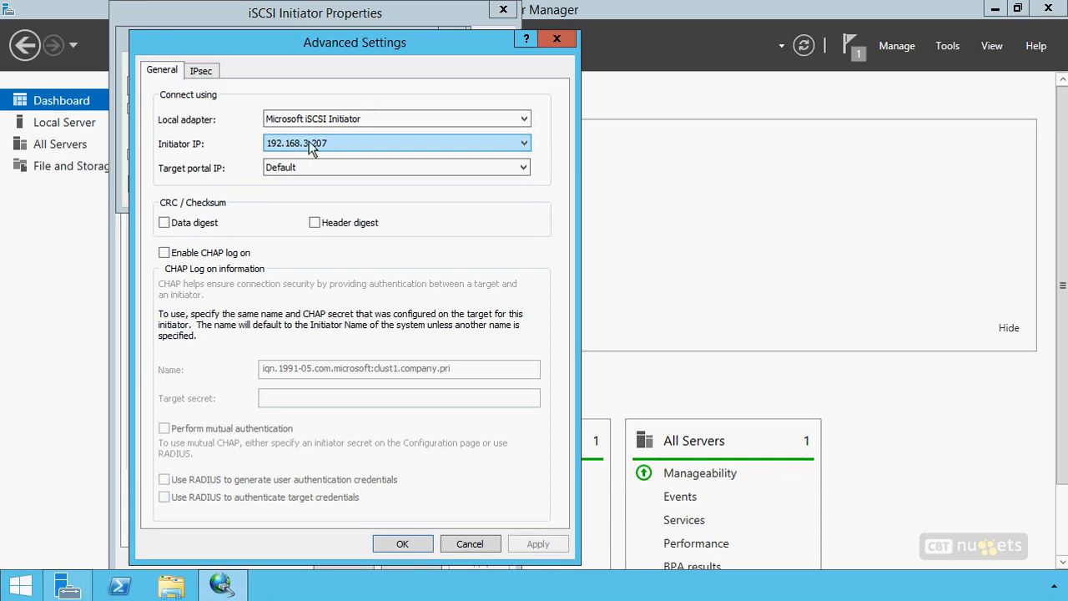
click(293, 166)
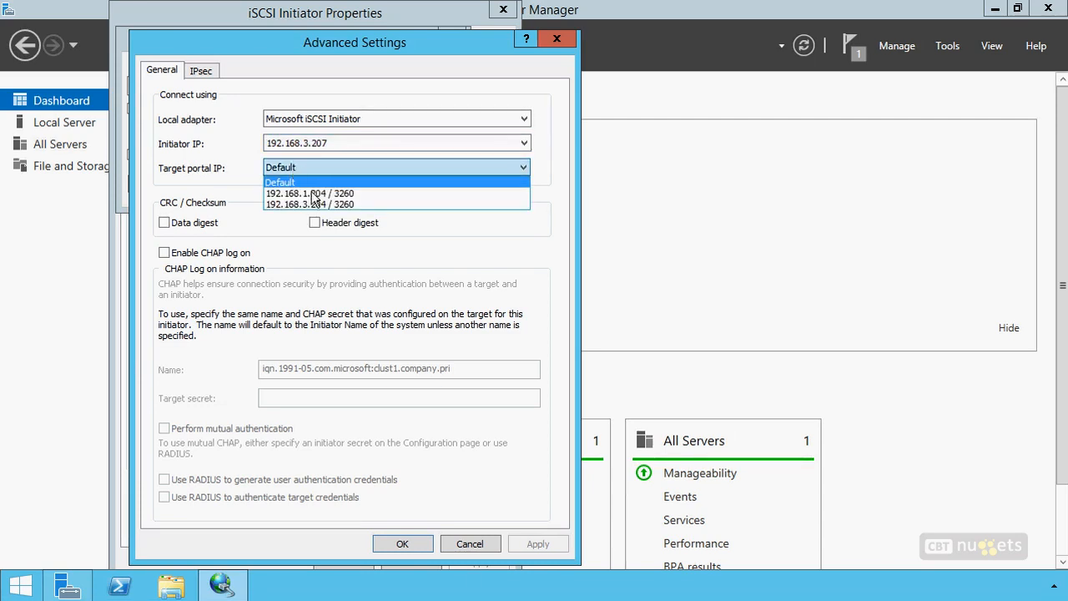
click(319, 191)
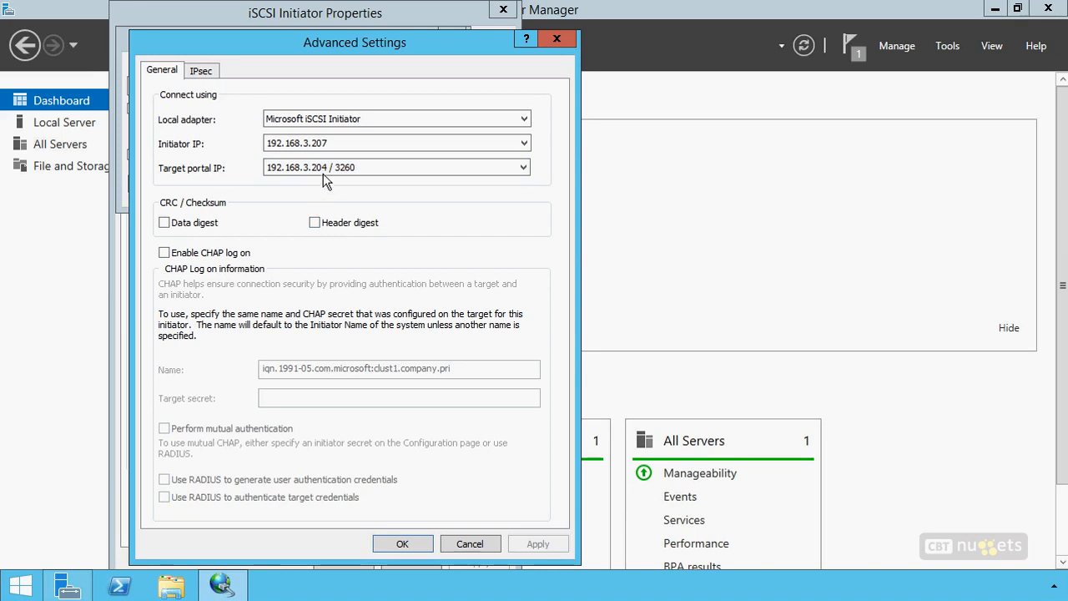
click(388, 544)
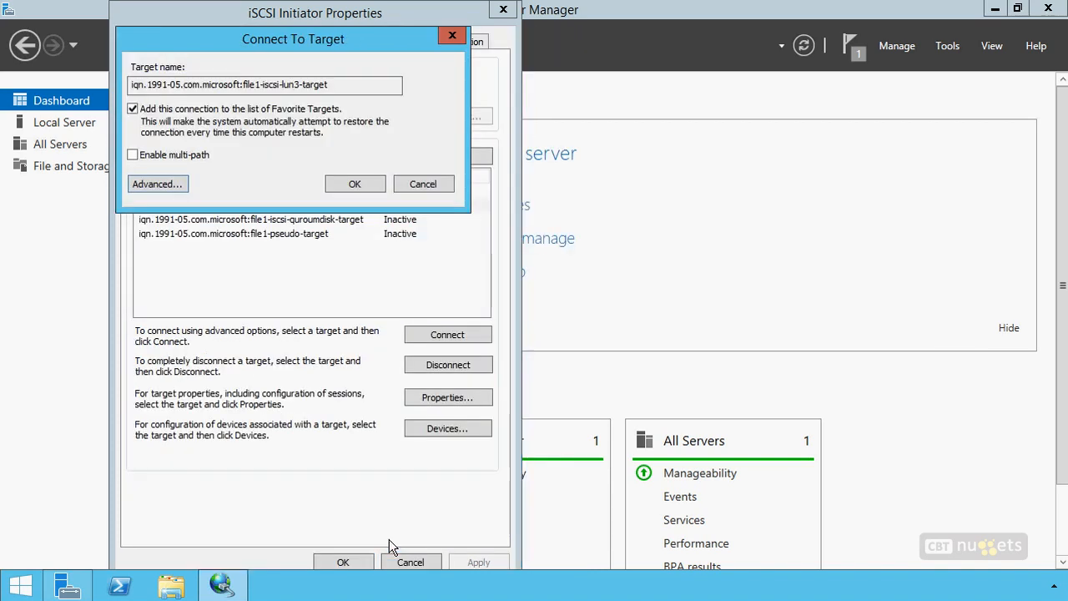
click(359, 184)
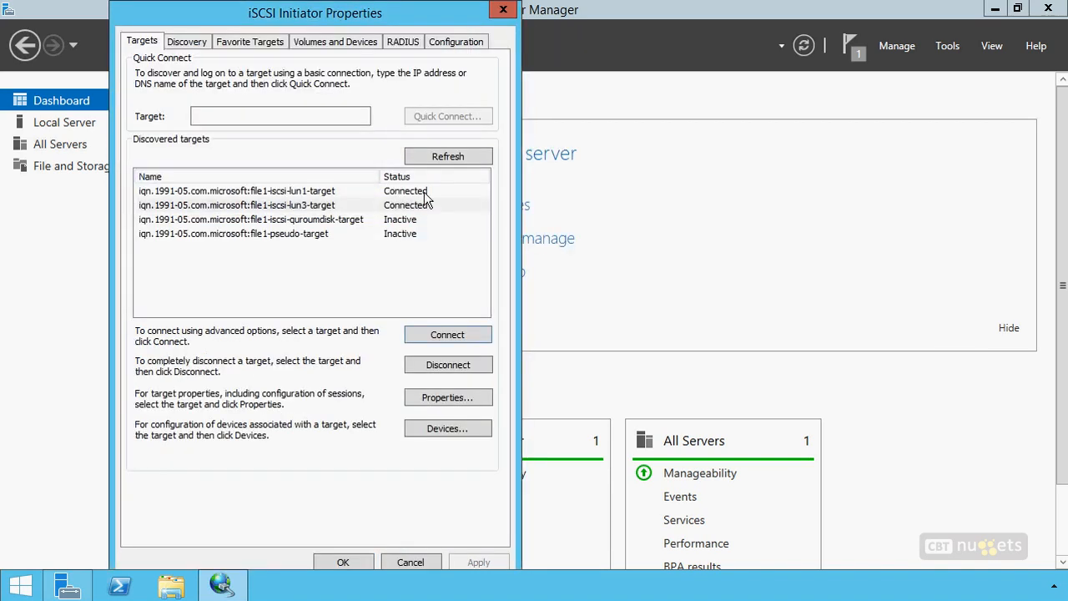
Connect clust1 to the iscsi-quroumdisk target using Microsoft iSCSI Initiator, initiator IP 192.168.3.207 and target portal 192.168.3.204 / 3260.
click(337, 221)
click(431, 333)
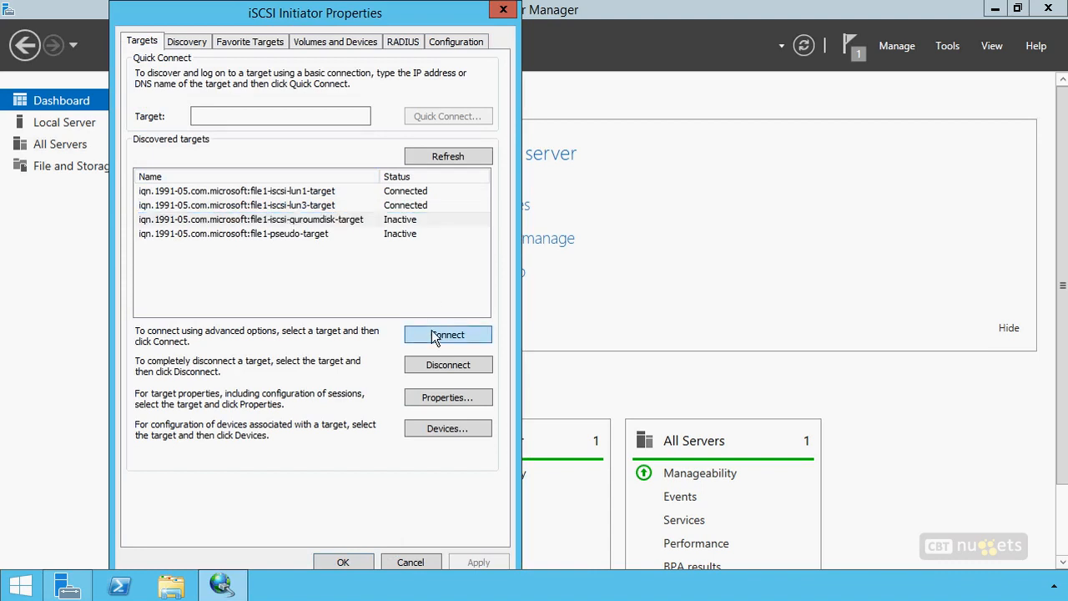
click(167, 184)
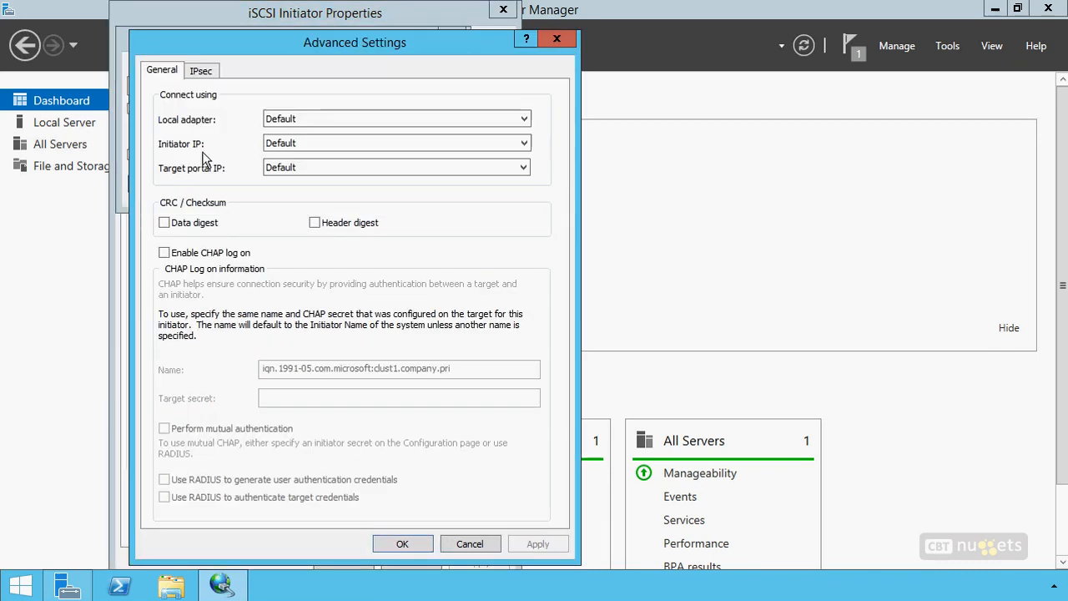
click(307, 119)
click(307, 147)
click(304, 145)
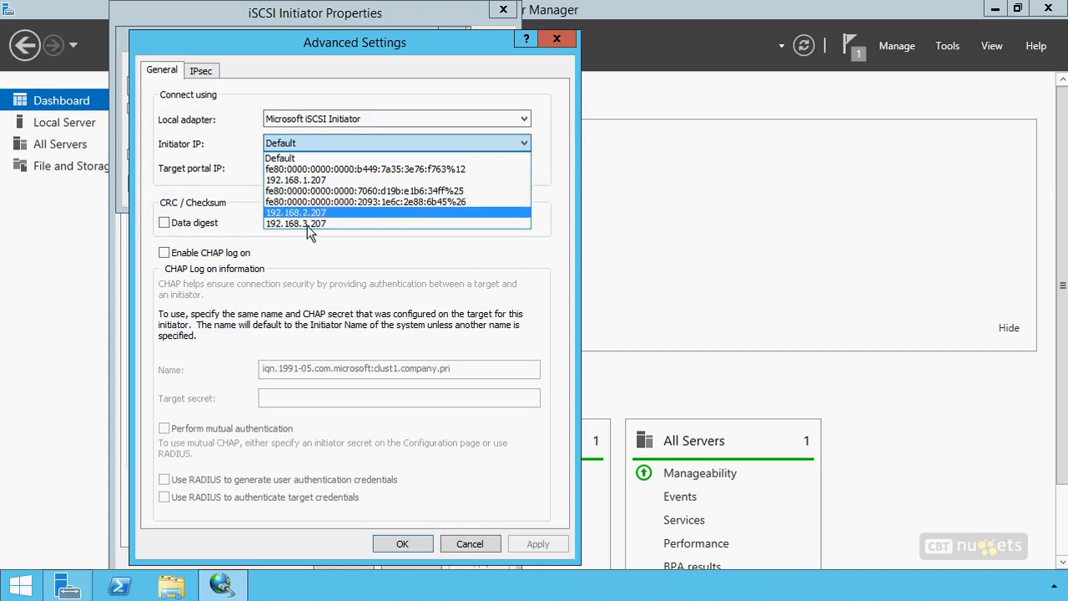
click(307, 224)
click(307, 169)
click(312, 203)
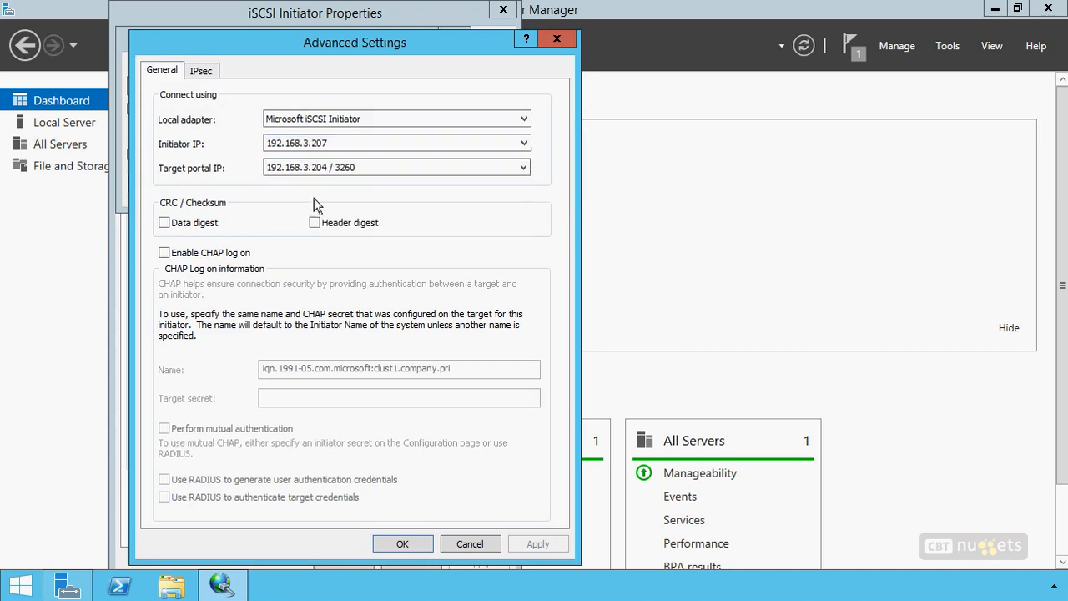
click(400, 543)
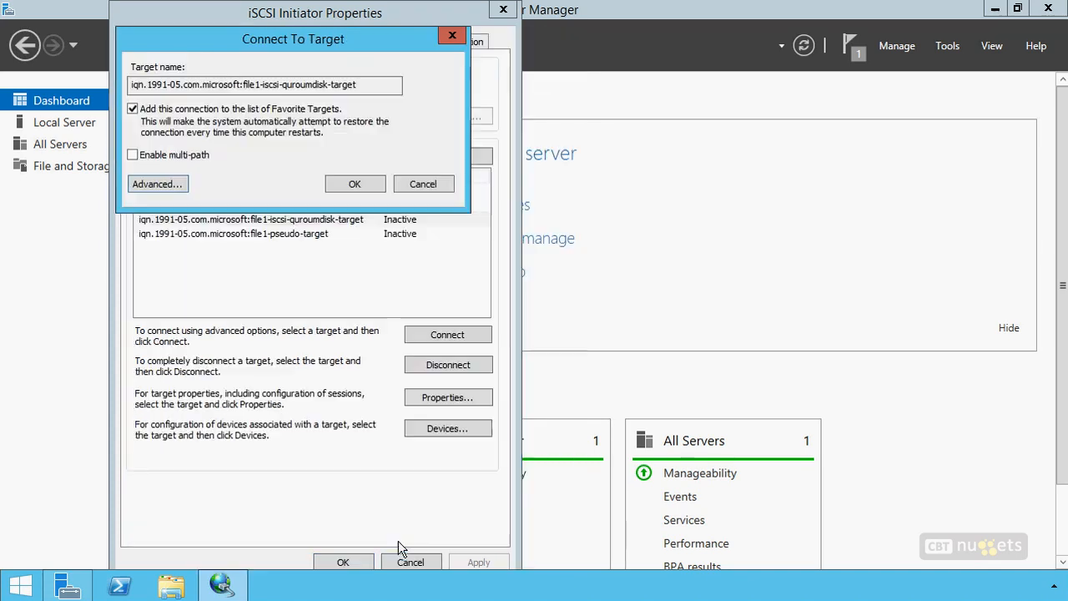
click(354, 182)
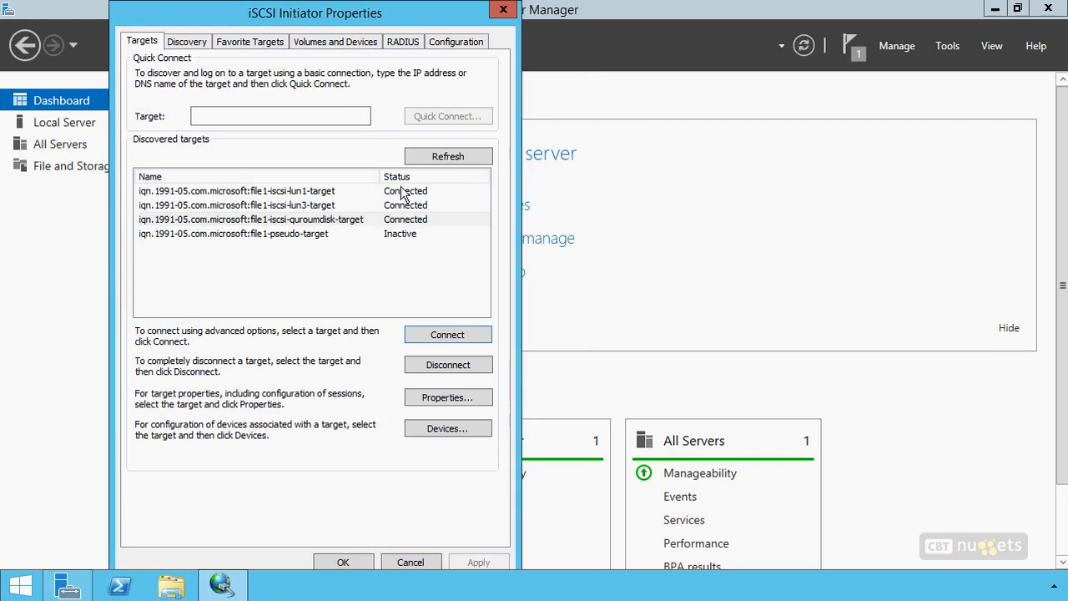
Disconnect clust1 from the iscsi-lun1 target and close the initiator properties.
click(419, 192)
click(448, 371)
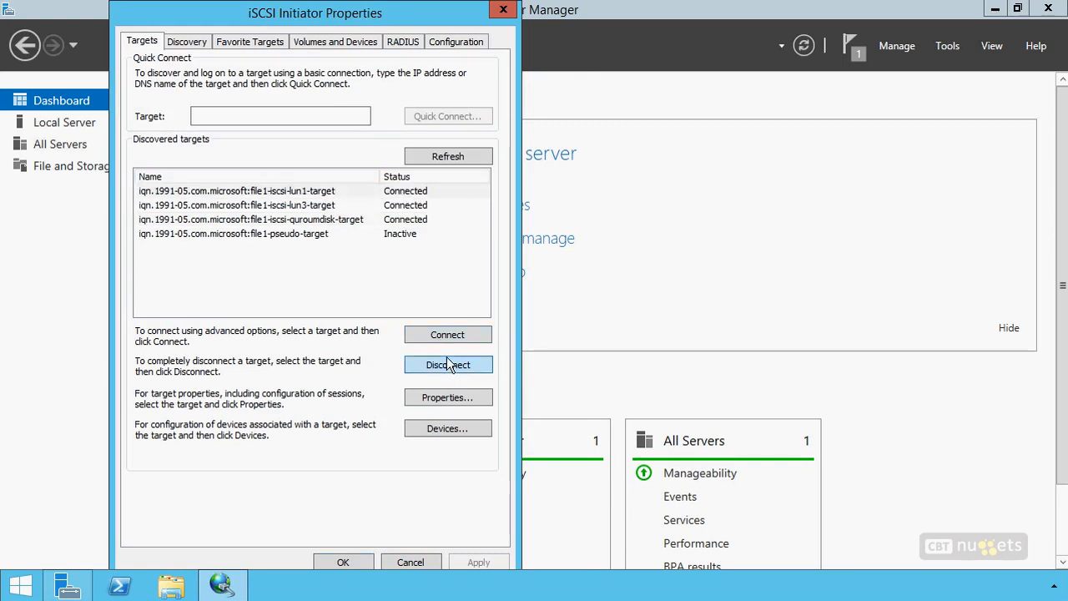
click(529, 355)
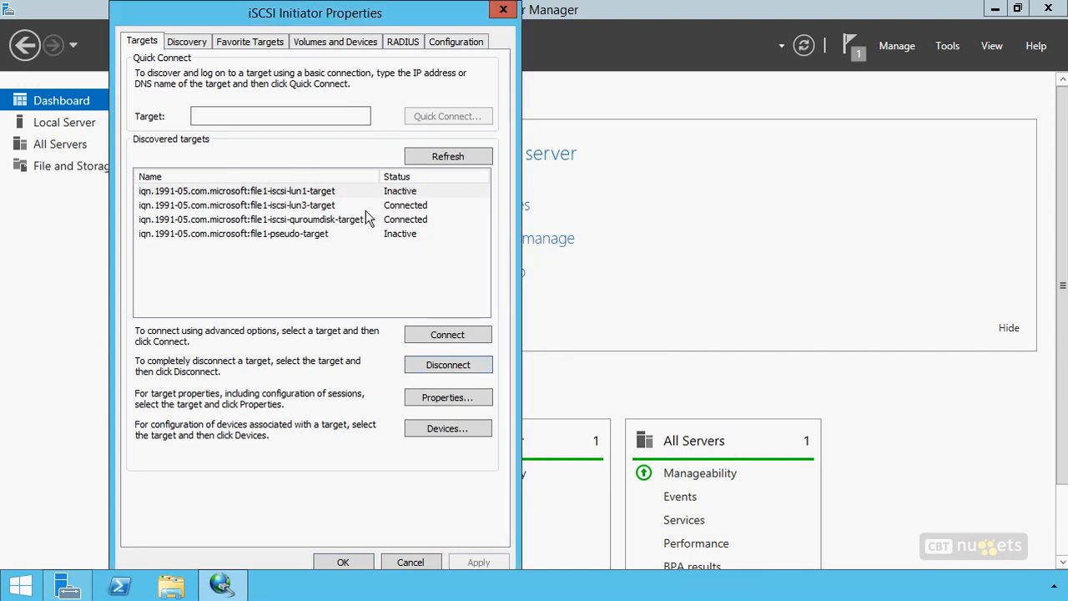
click(342, 562)
Open the iSCSI Initiator on clust2, check its discovery portal and refresh the discovered targets.
click(417, 154)
click(949, 45)
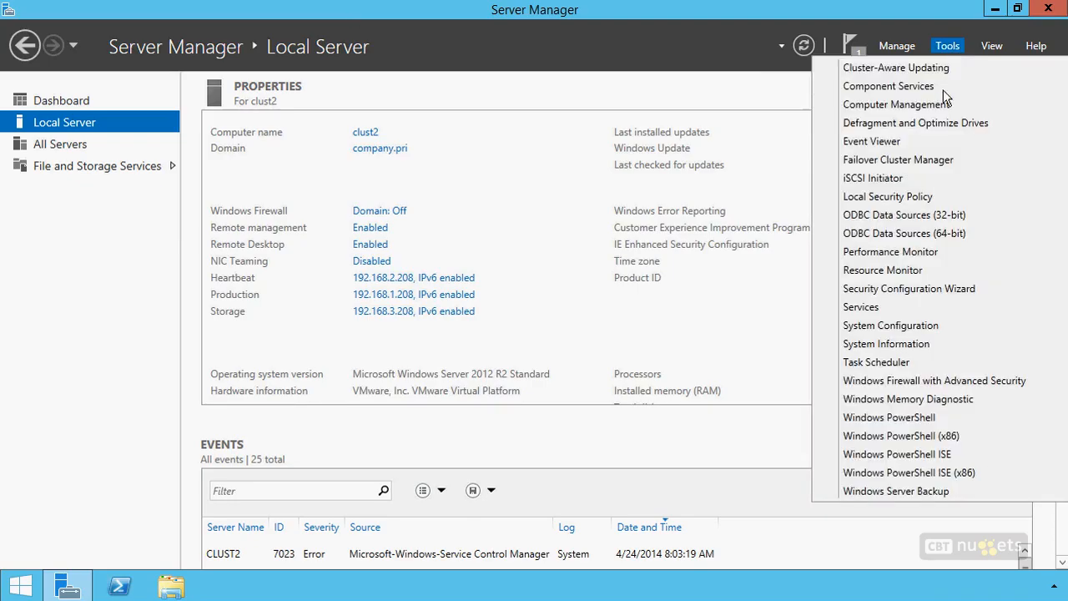
click(885, 179)
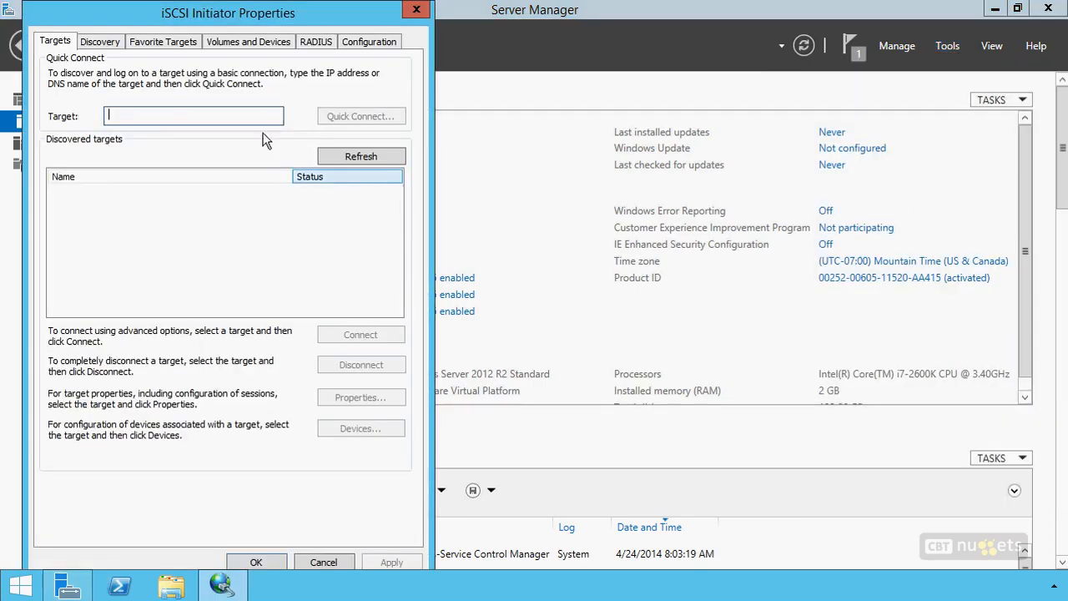
click(100, 42)
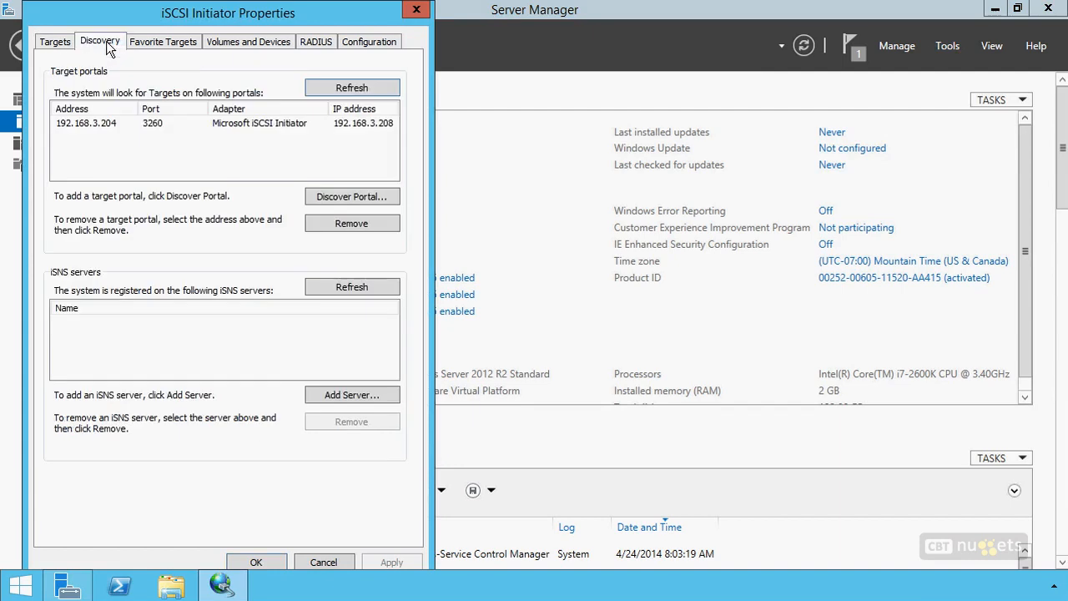
click(103, 121)
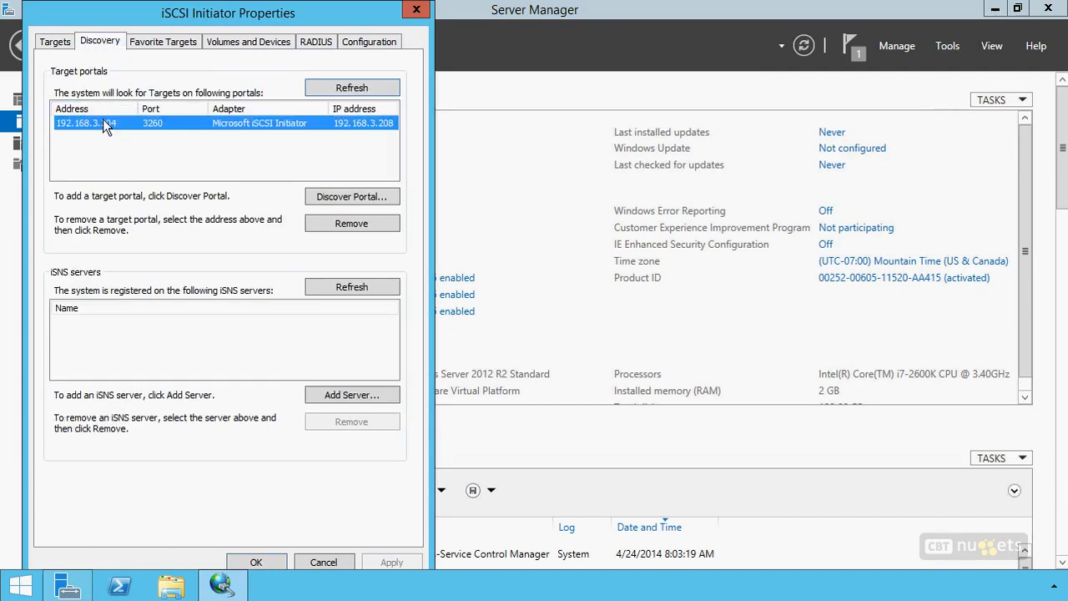
click(55, 41)
click(370, 156)
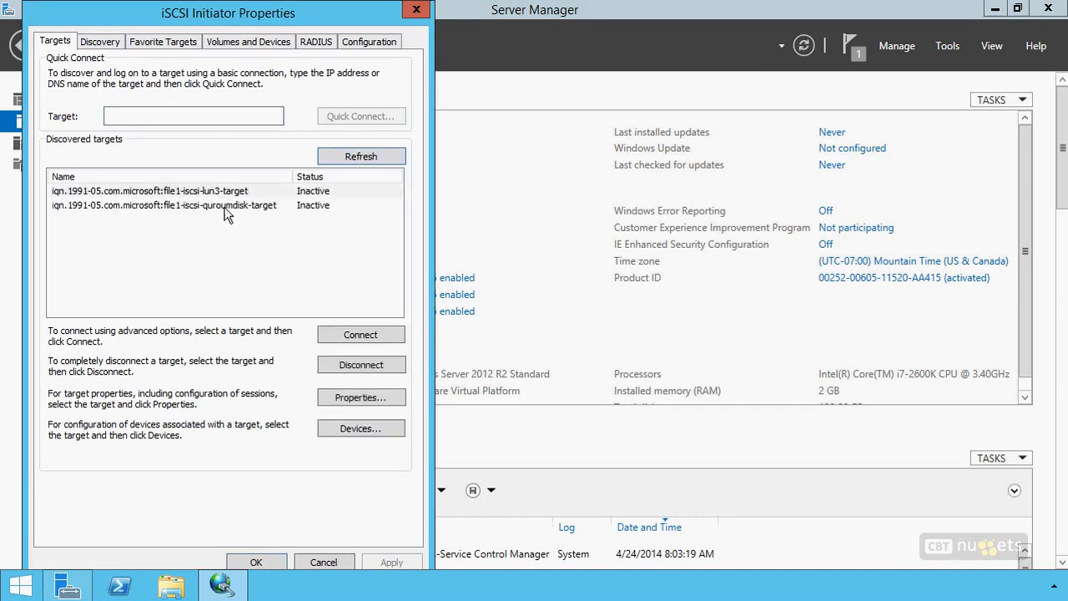
Connect clust2 to the iscsi-lun3 target using Microsoft iSCSI Initiator, initiator IP 192.168.3.208 and target portal 192.168.3.204 / 3260.
click(210, 191)
click(208, 198)
click(210, 192)
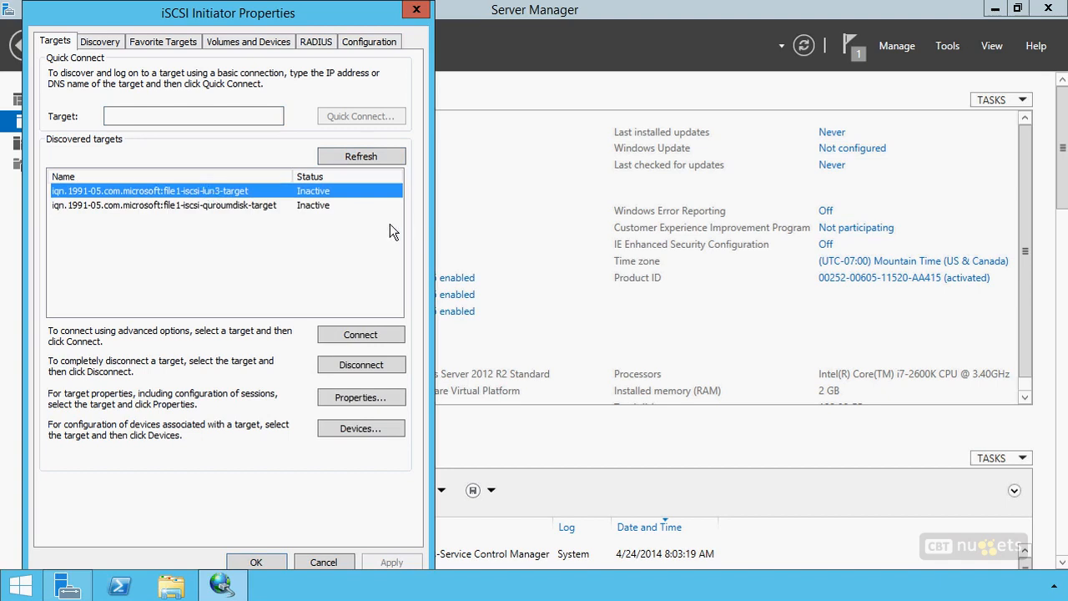
click(346, 335)
click(79, 183)
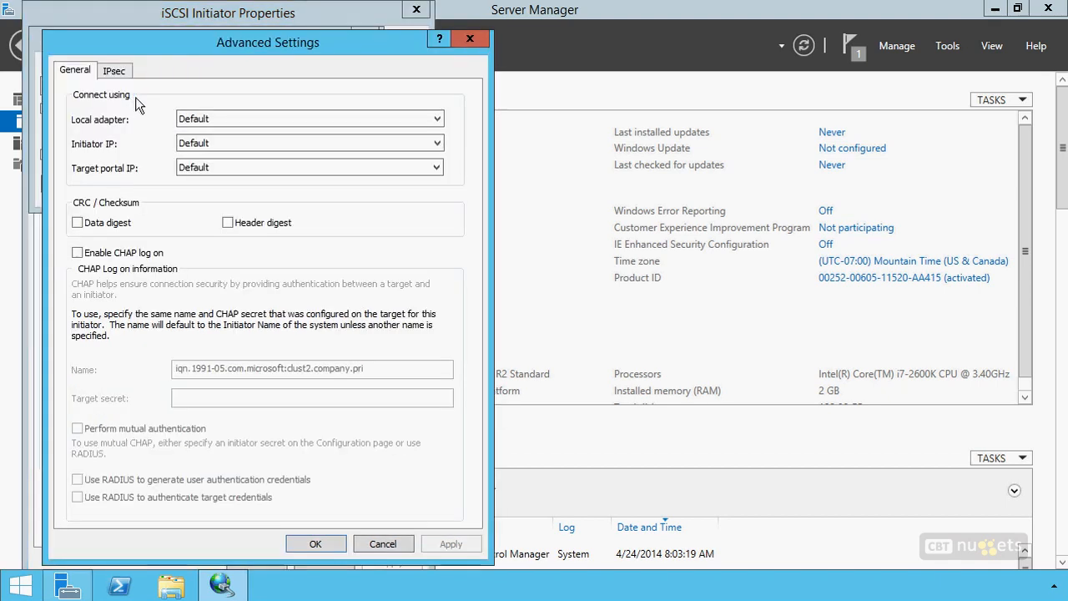
click(227, 120)
click(227, 144)
click(227, 142)
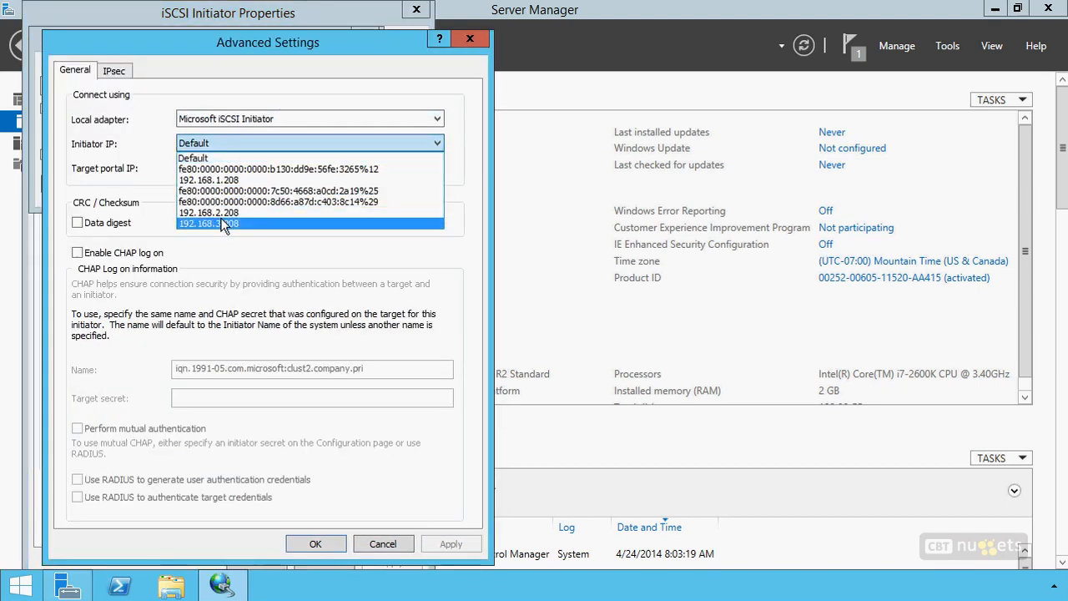
click(225, 226)
click(224, 167)
click(225, 193)
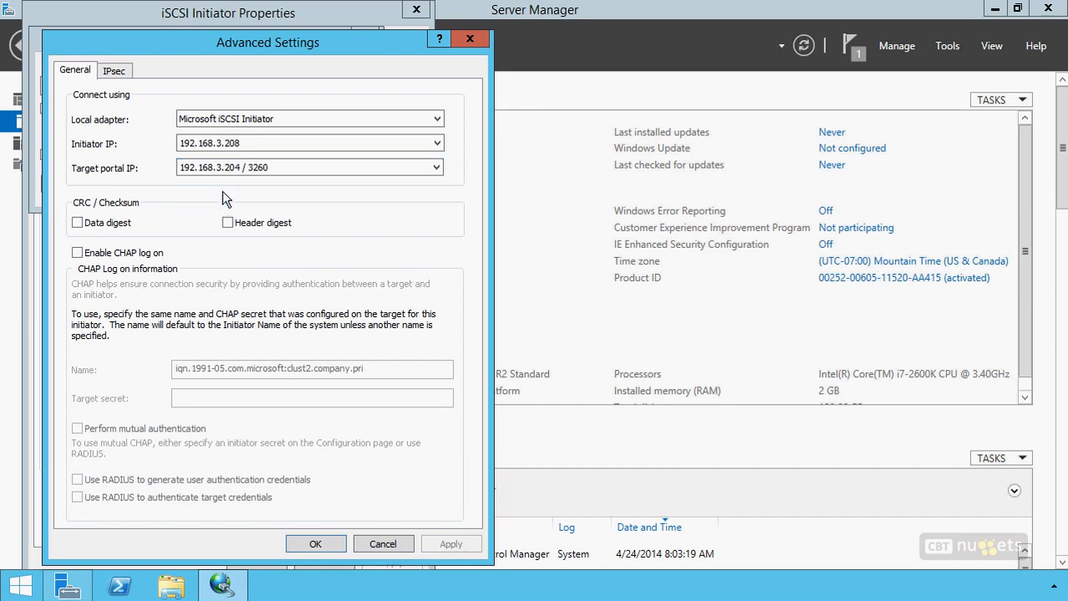
click(315, 544)
click(271, 184)
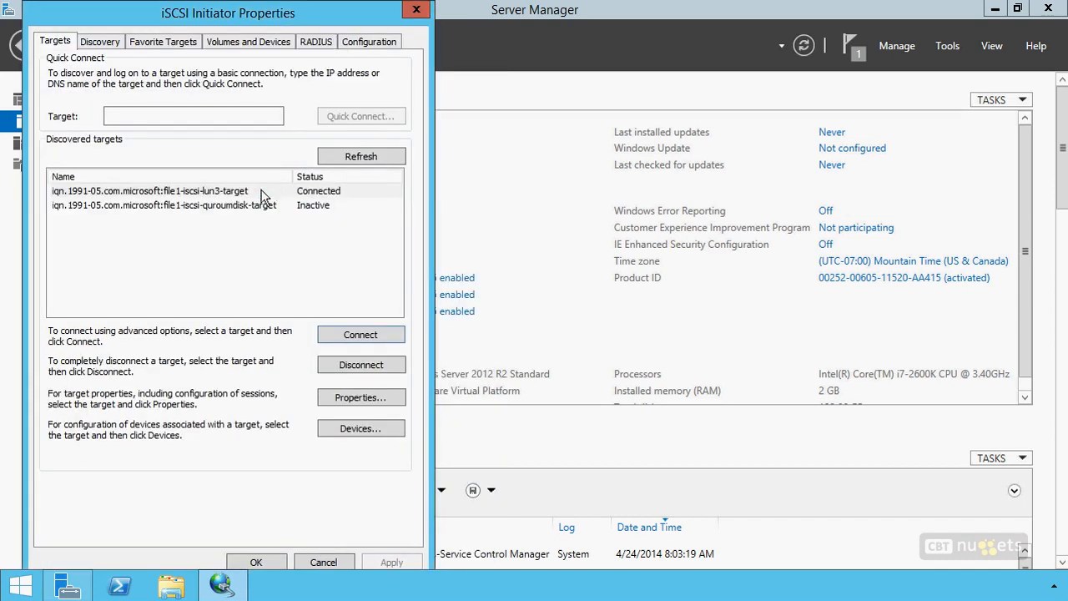
Connect clust2 to the iscsi-quroumdisk target using Microsoft iSCSI Initiator, initiator IP 192.168.3.208 and target portal 192.168.3.204 / 3260.
click(248, 206)
click(361, 334)
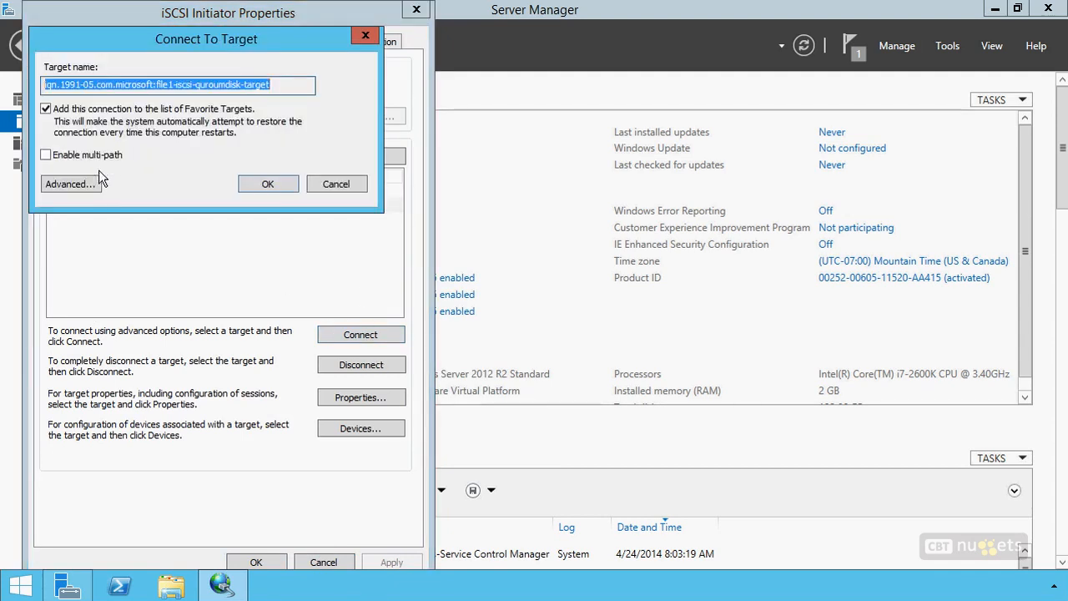
click(76, 181)
click(222, 119)
click(214, 143)
click(213, 144)
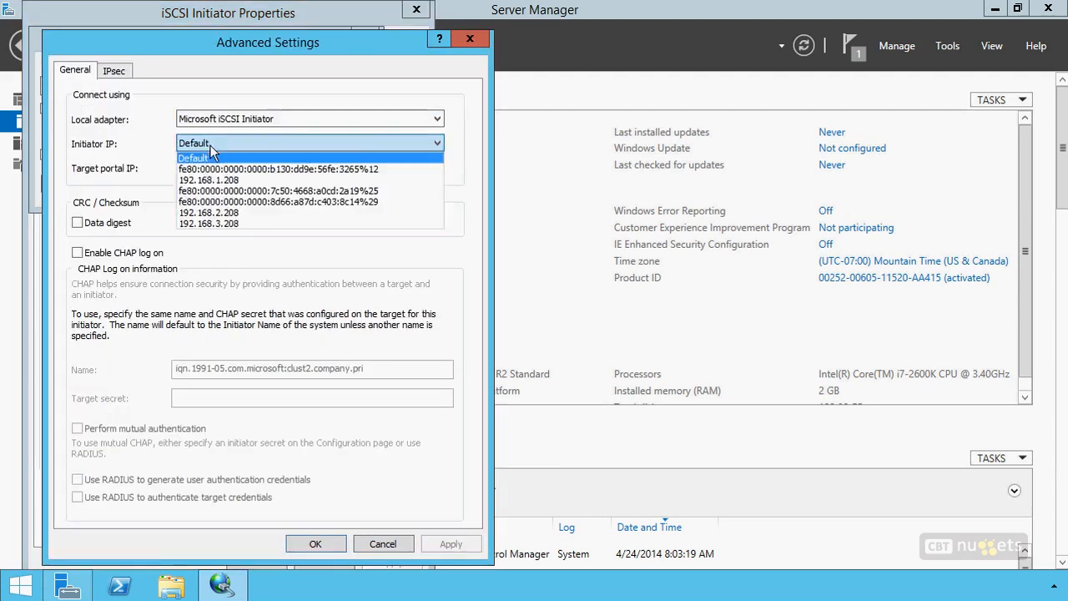
click(208, 223)
click(213, 168)
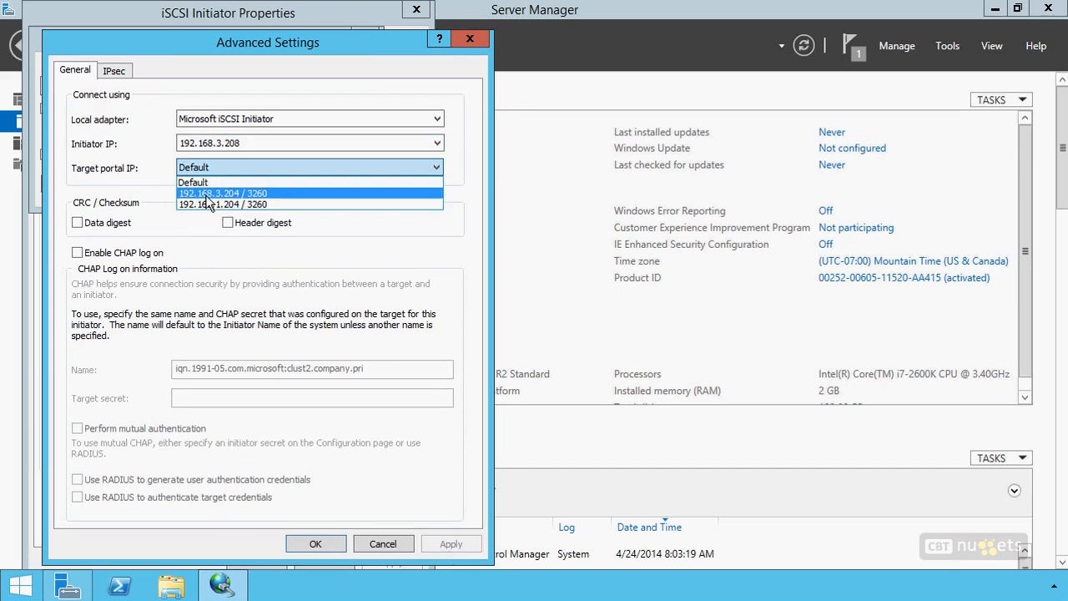
click(209, 194)
click(317, 544)
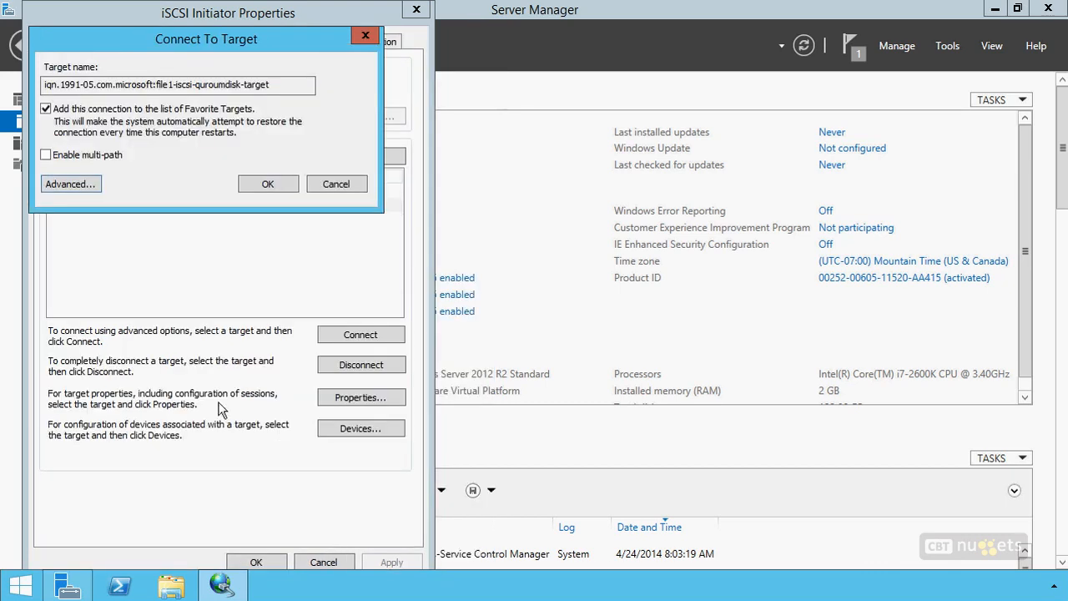
click(269, 181)
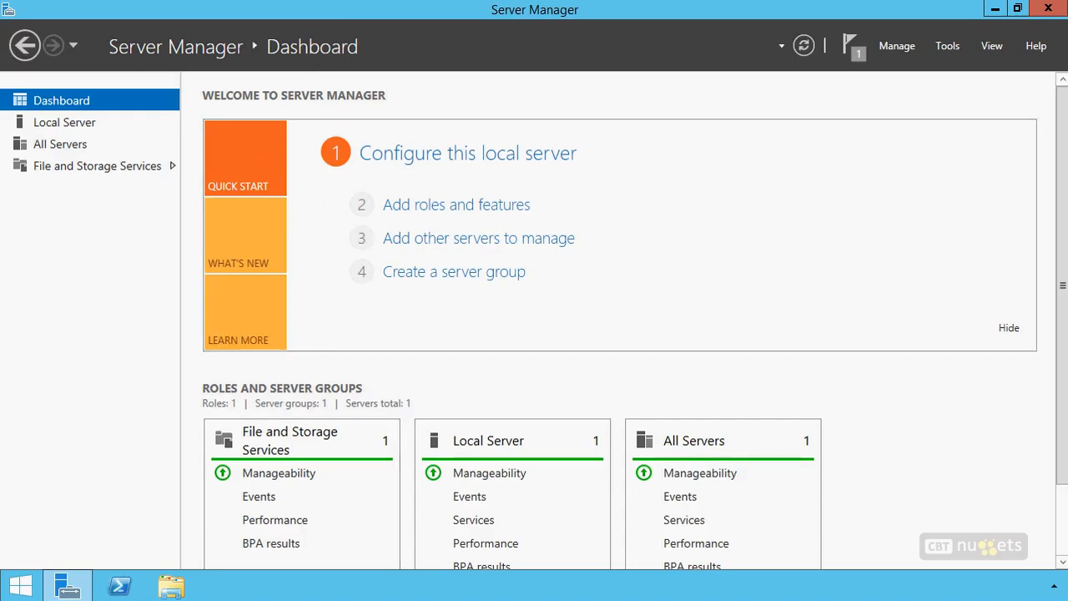
Switch to clust1, open the iSCSI Initiator, check its favorite targets and auto-configure all available volumes and devices.
click(942, 47)
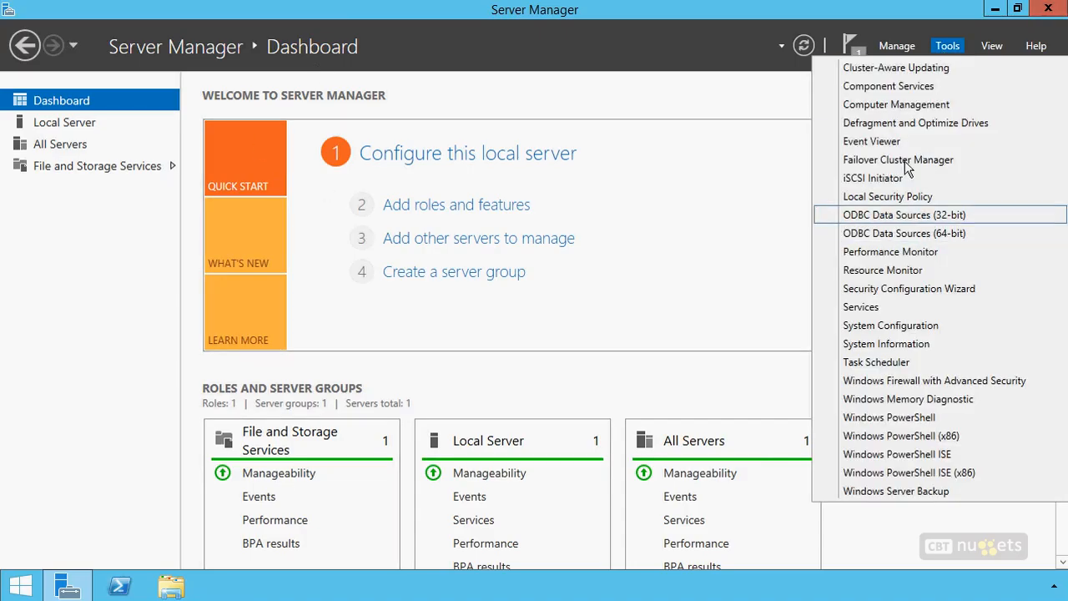
click(899, 184)
click(103, 41)
click(171, 43)
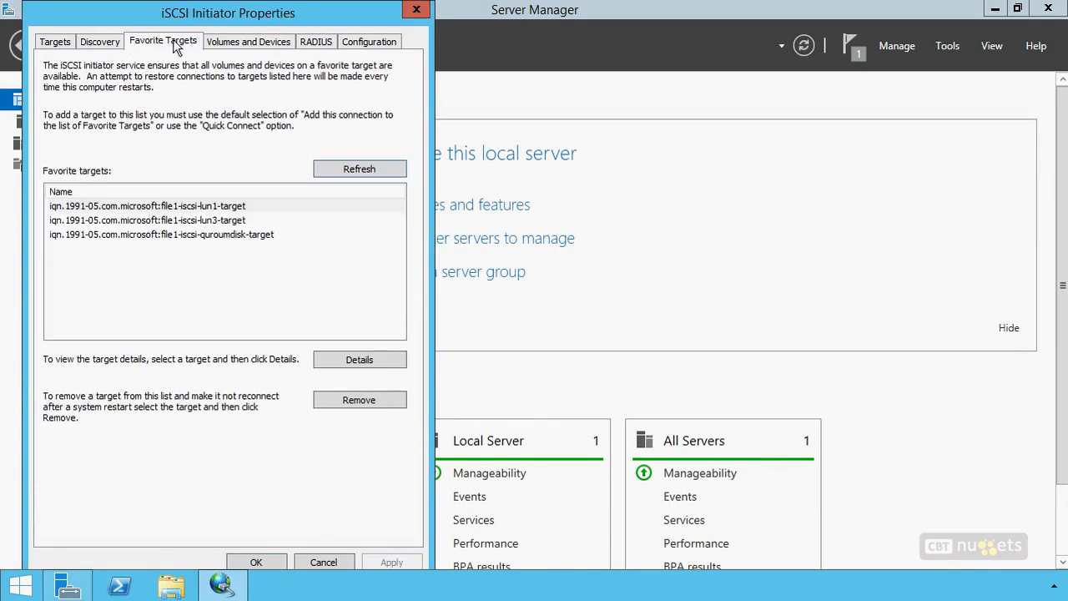
click(265, 43)
click(344, 315)
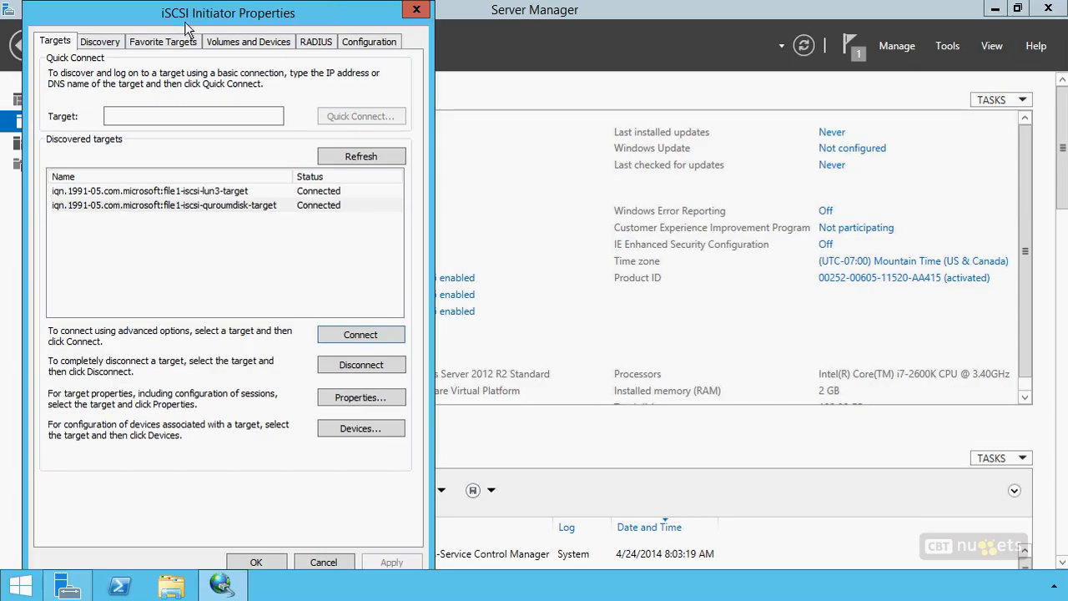
Switch to clust2, check its favorite iSCSI targets and auto-configure all available volumes and devices.
click(163, 42)
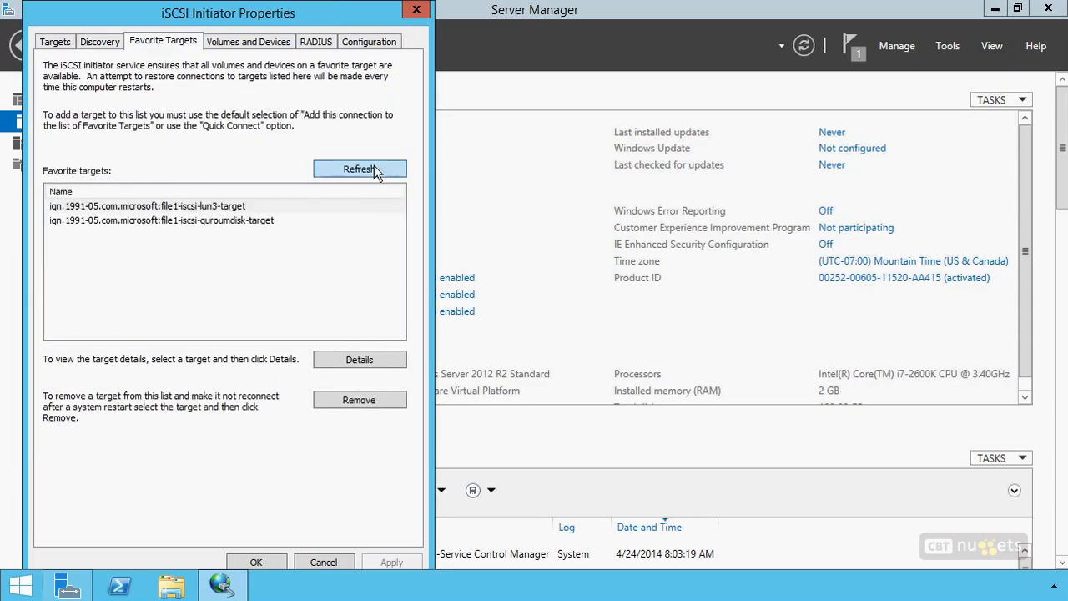
click(249, 43)
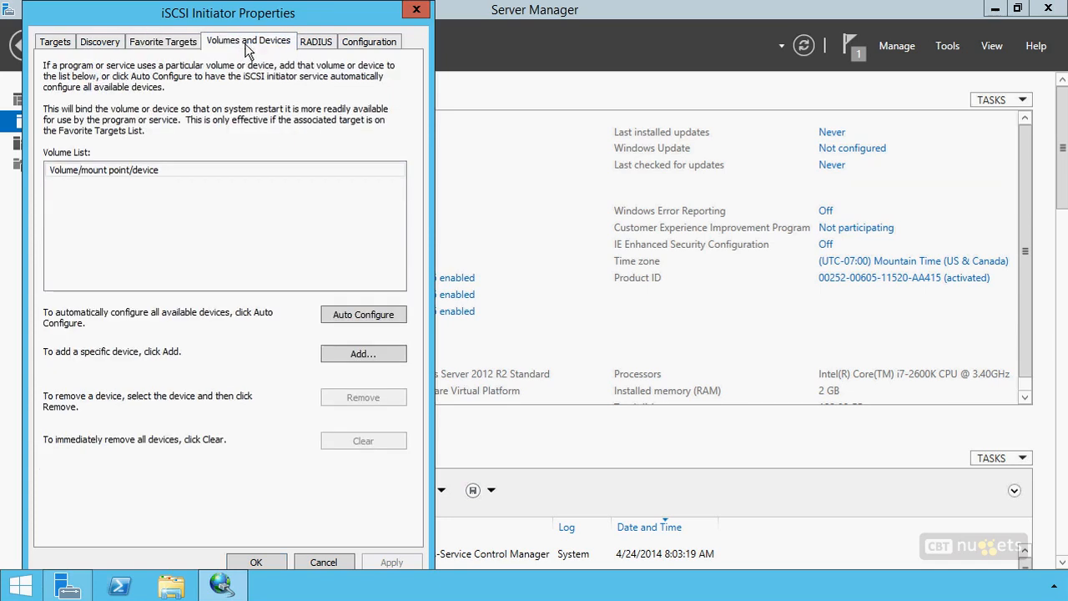
click(350, 314)
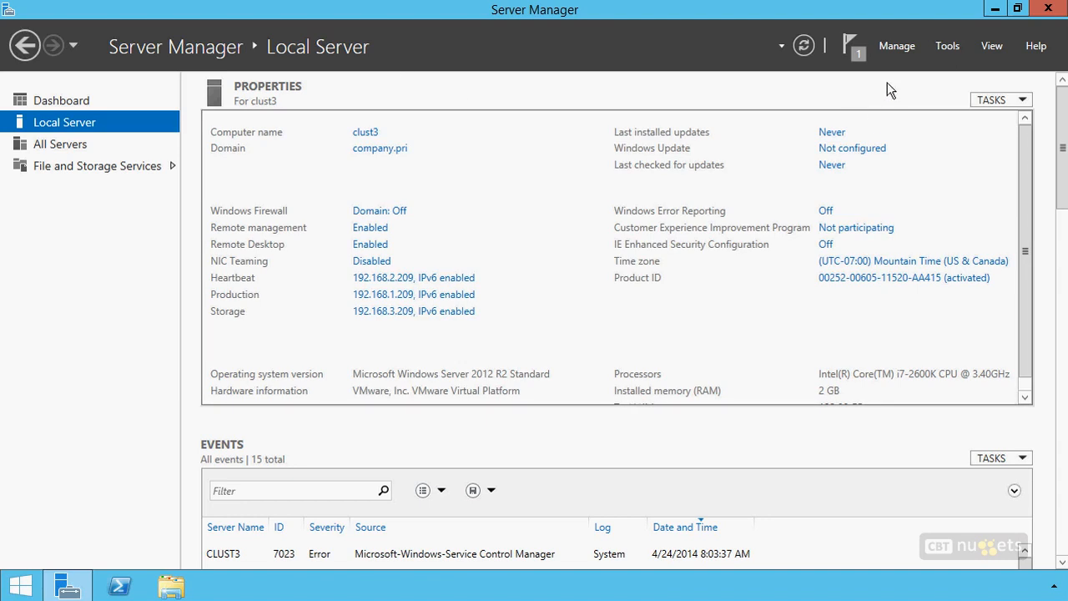
Open the iSCSI Initiator on clust3, check its discovery portal and refresh the discovered targets.
click(945, 45)
click(888, 177)
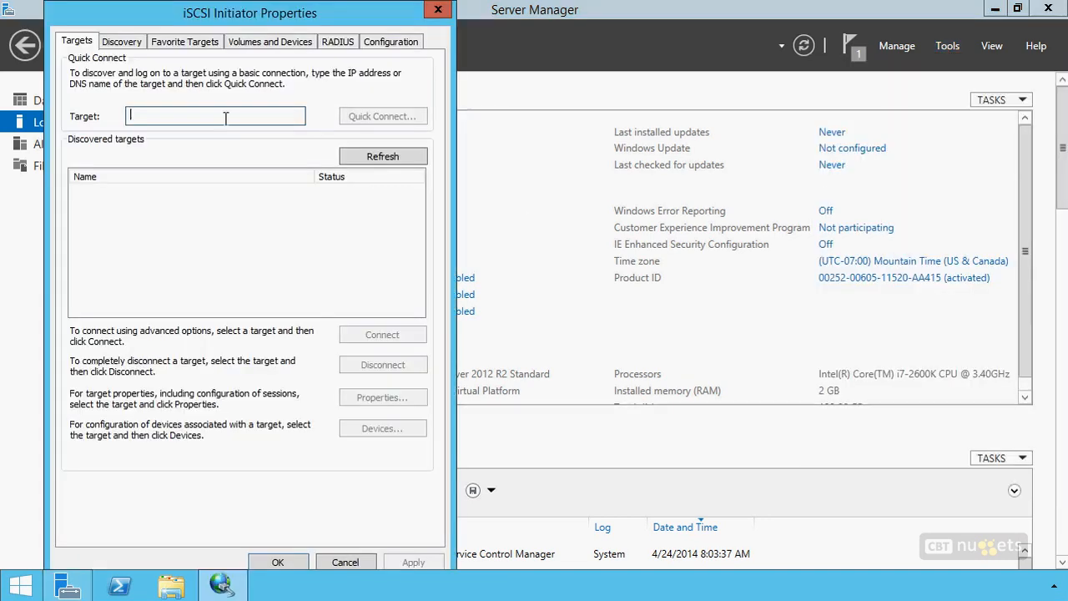
click(117, 44)
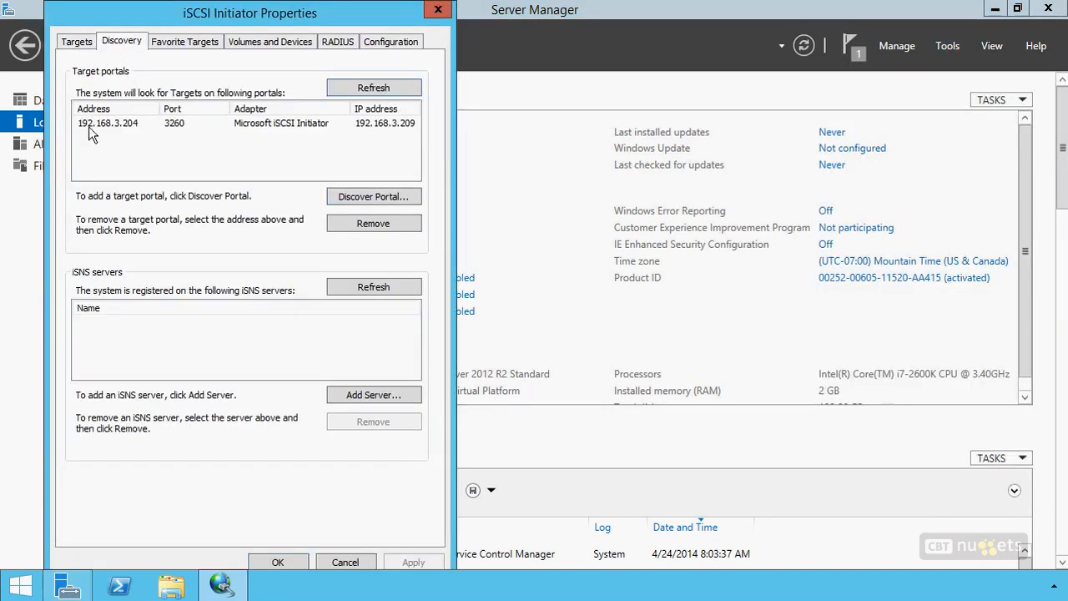
click(78, 43)
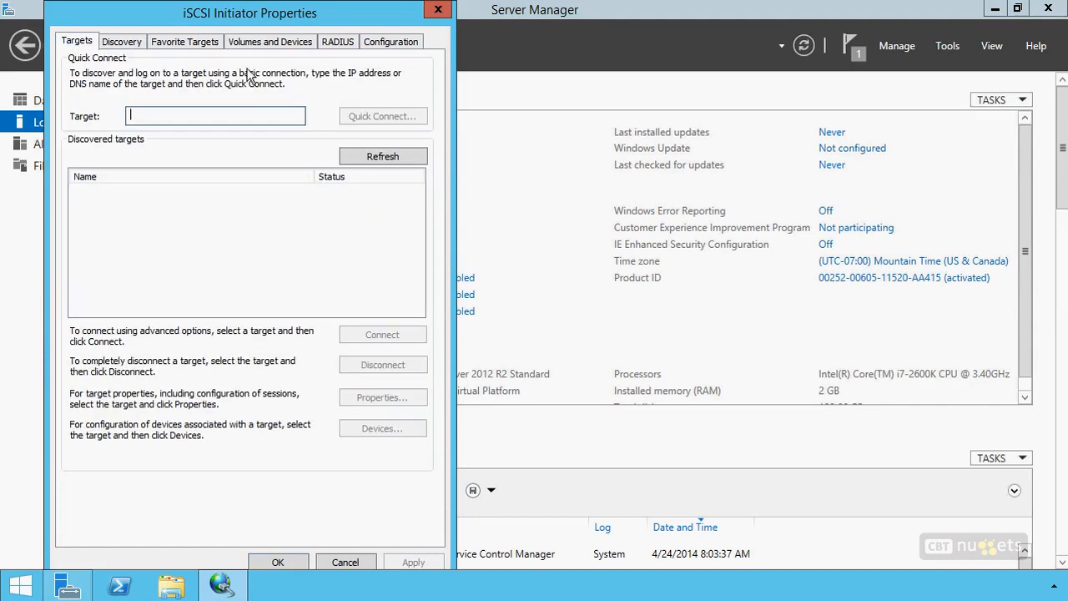
click(381, 158)
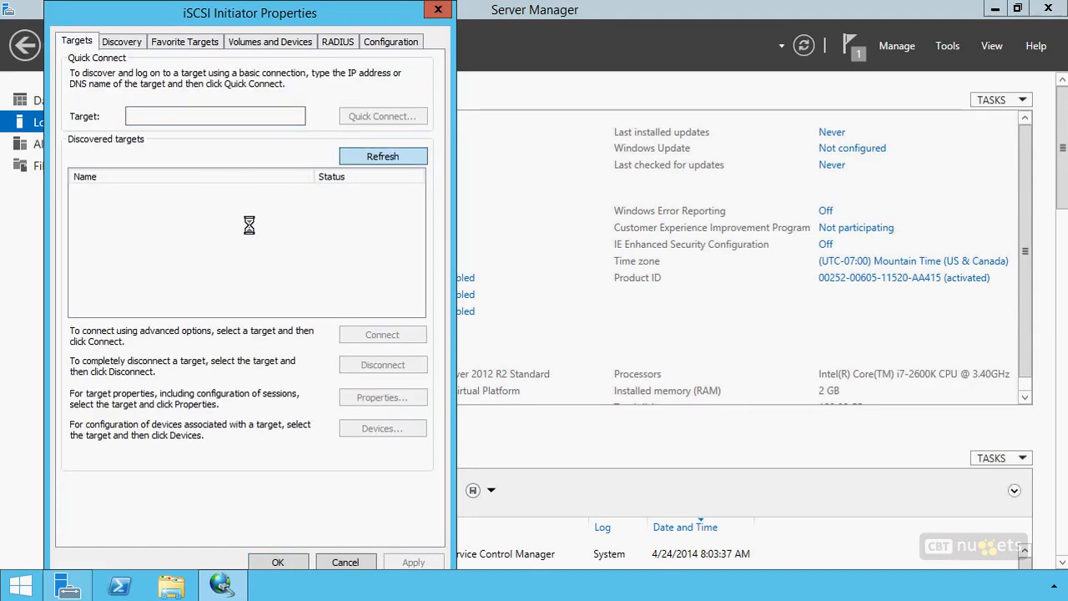
Connect clust3 to the iscsi-lun3 target using Microsoft iSCSI Initiator, initiator IP 192.168.3.209 and target portal 192.168.3.204 / 3260.
click(257, 195)
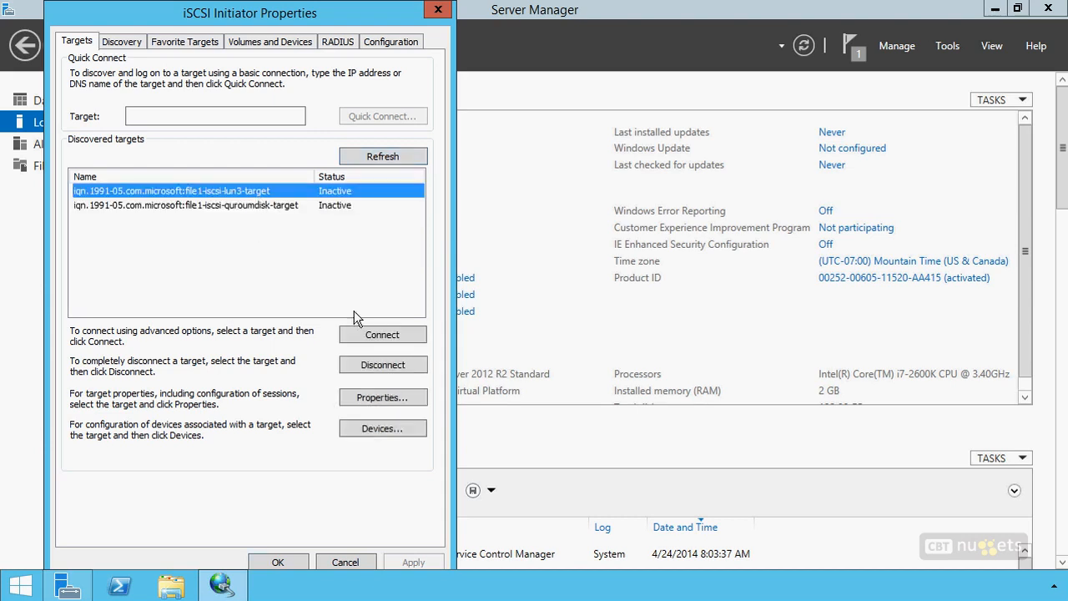
click(367, 334)
click(88, 181)
click(250, 118)
click(242, 143)
click(238, 143)
click(236, 223)
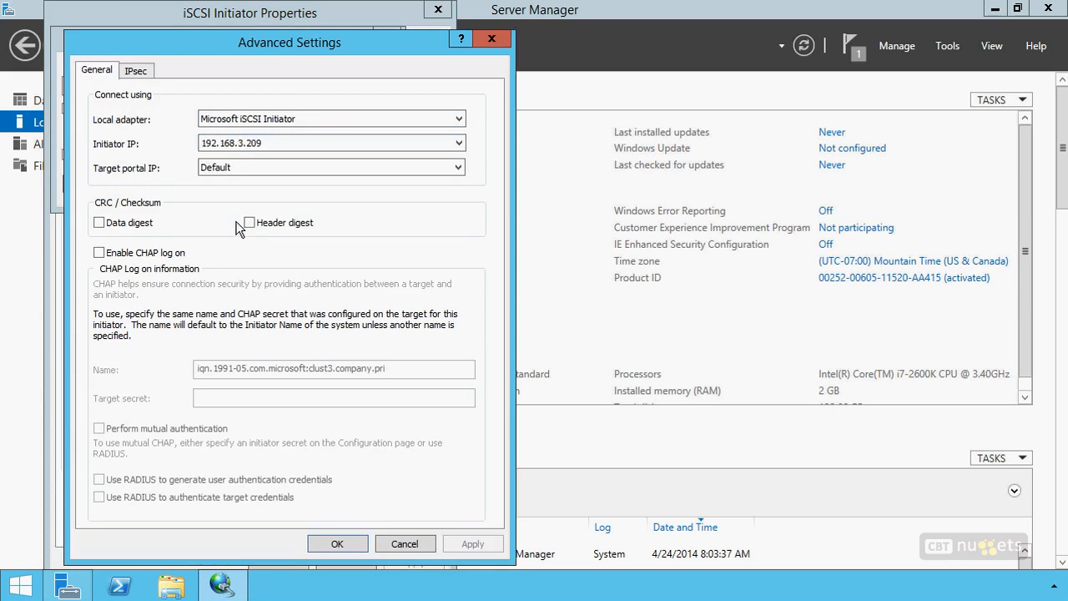
click(234, 170)
click(230, 193)
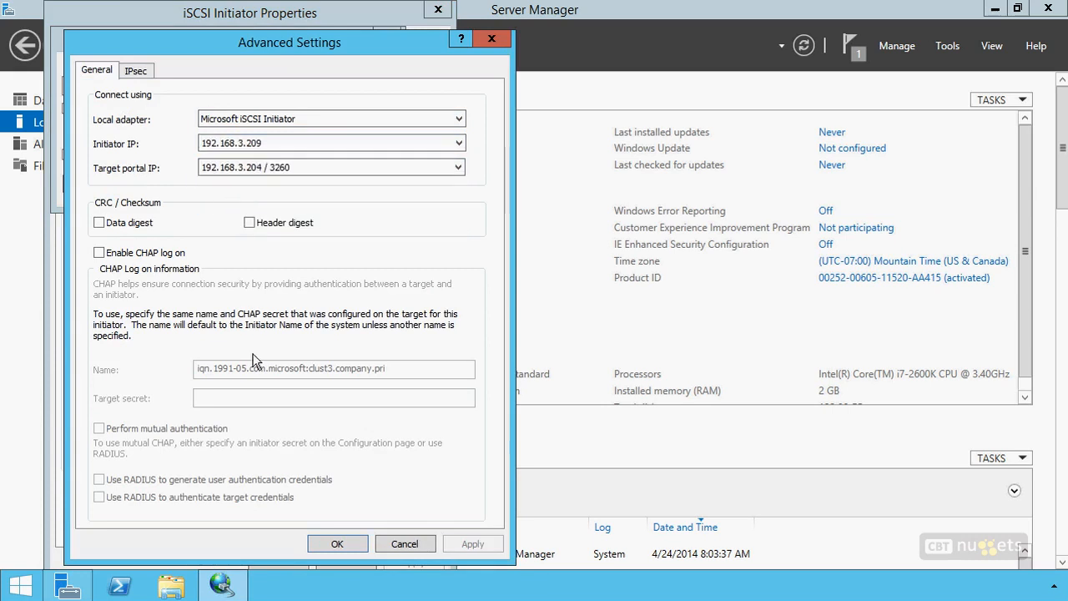
click(336, 543)
click(287, 182)
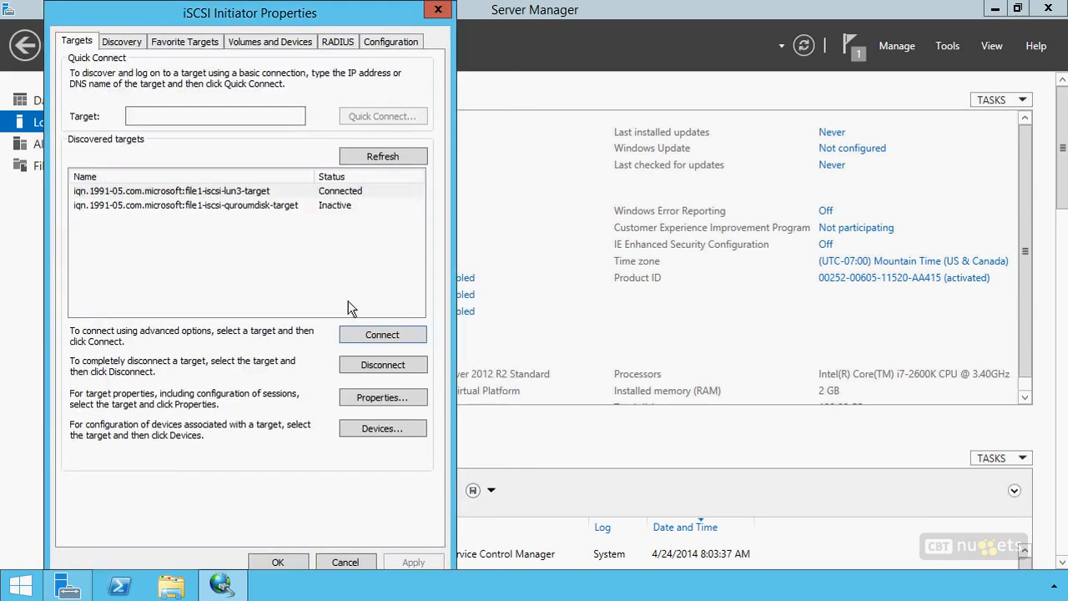
Try to connect clust3 to the iscsi-lun3 target a second time with initiator IP 192.168.3.209 and target portal 192.168.3.204 / 3260.
click(382, 334)
click(89, 182)
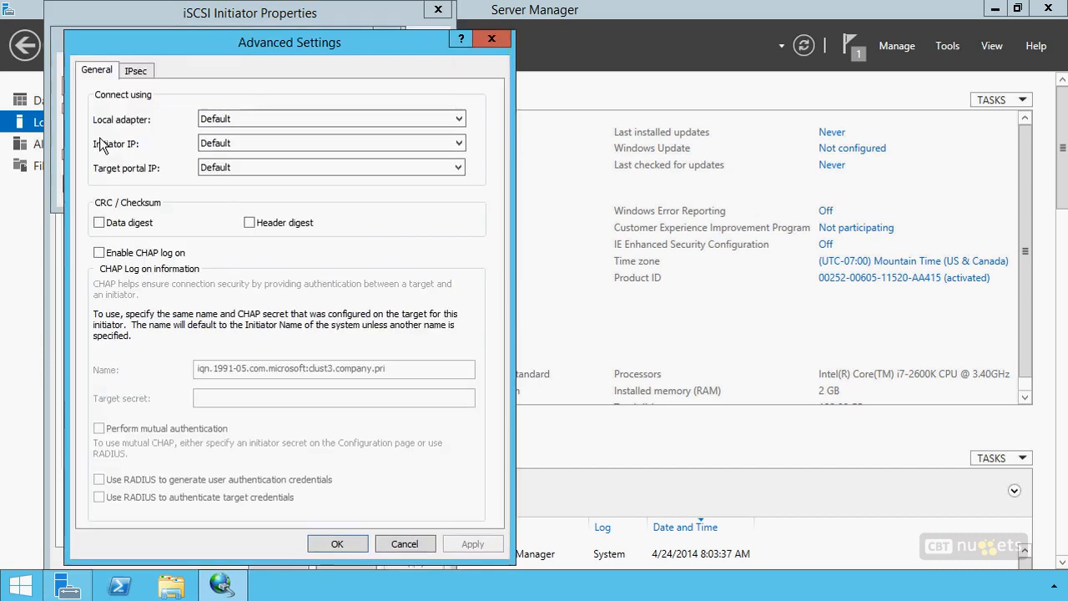
click(219, 122)
click(219, 145)
click(221, 144)
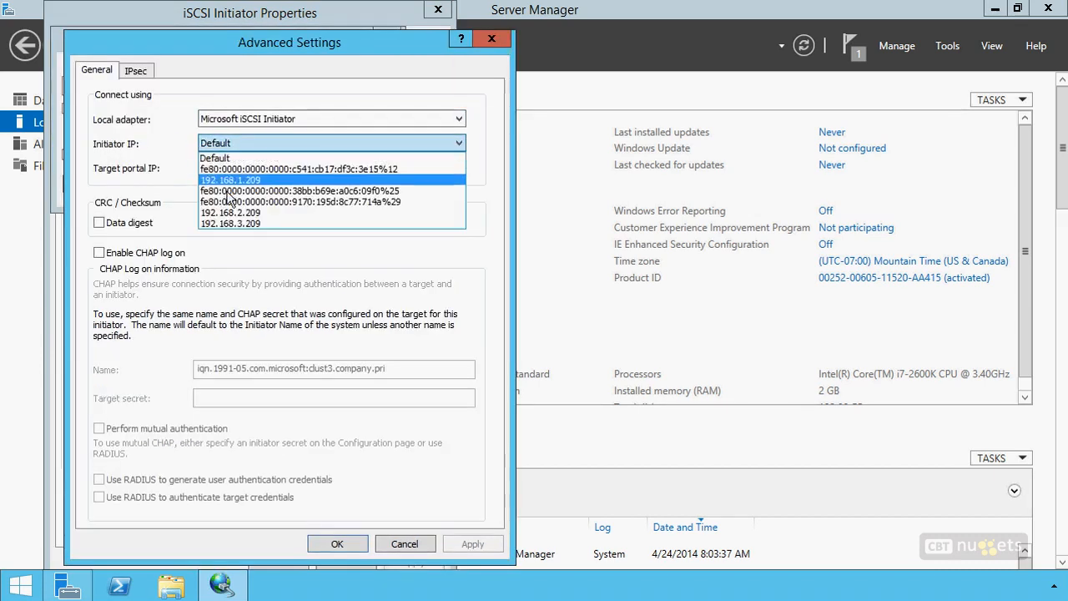
click(232, 223)
click(233, 169)
click(236, 202)
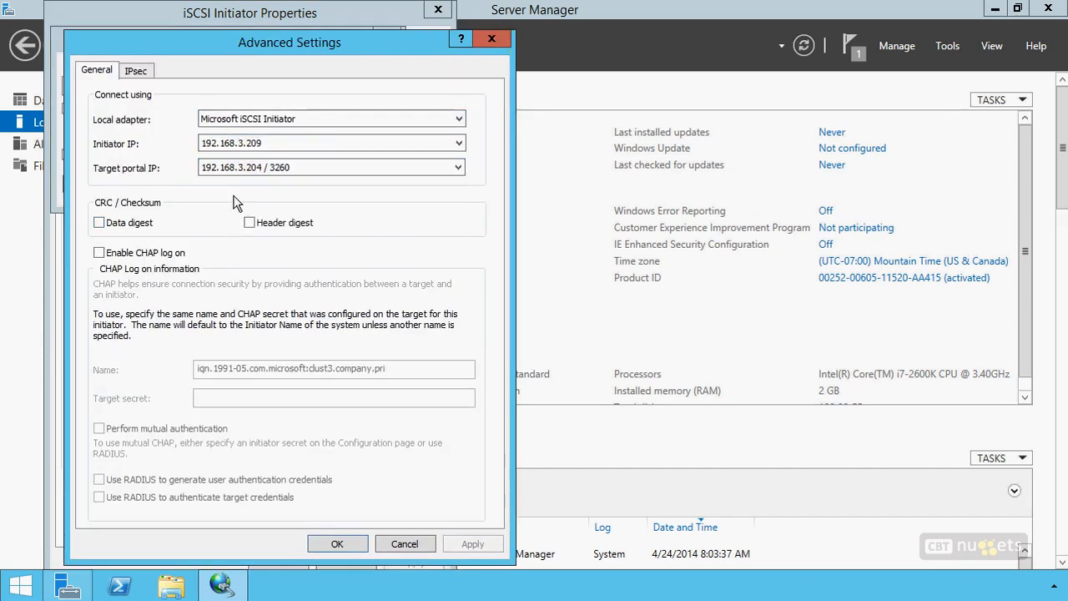
click(337, 543)
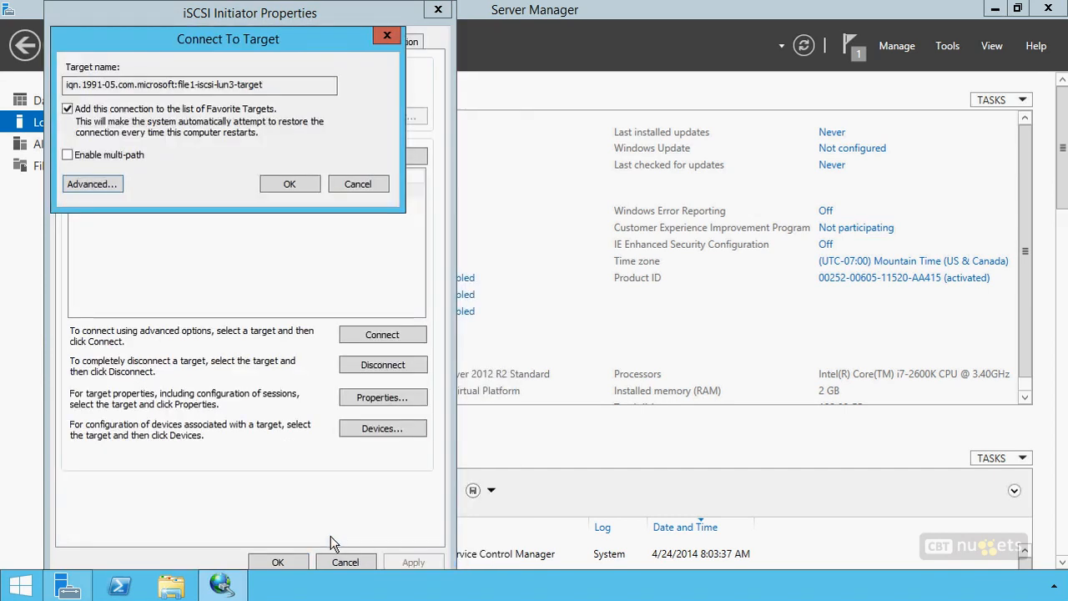
click(289, 186)
click(670, 355)
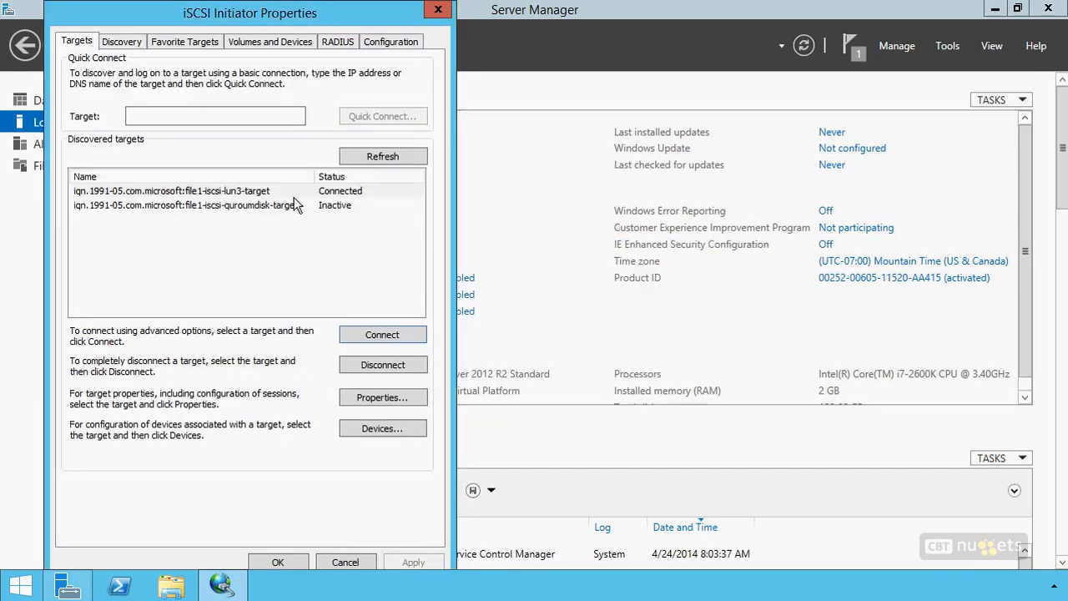
Connect clust3 to the iscsi-quroumdisk target using Microsoft iSCSI Initiator, initiator IP 192.168.3.209 and target portal 192.168.3.204 / 3260.
click(245, 205)
click(380, 334)
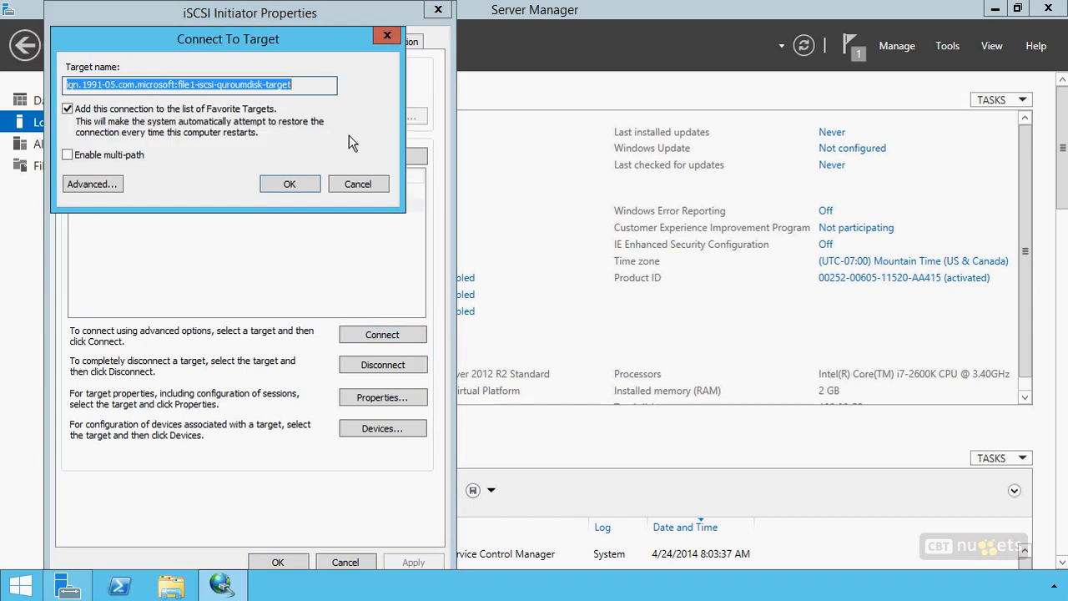
click(90, 184)
click(212, 118)
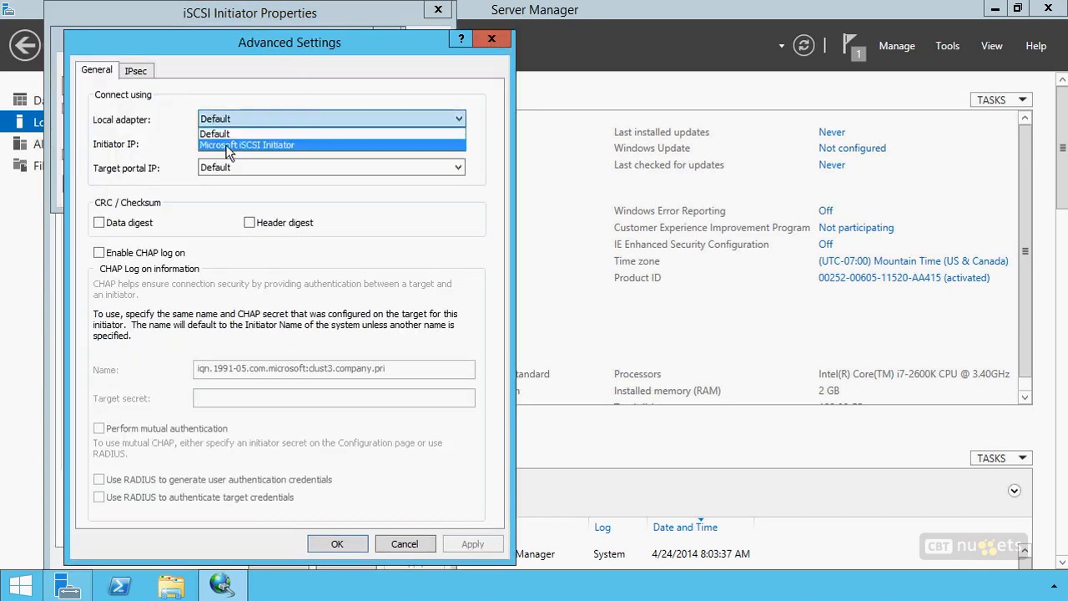
click(229, 142)
click(227, 145)
click(247, 222)
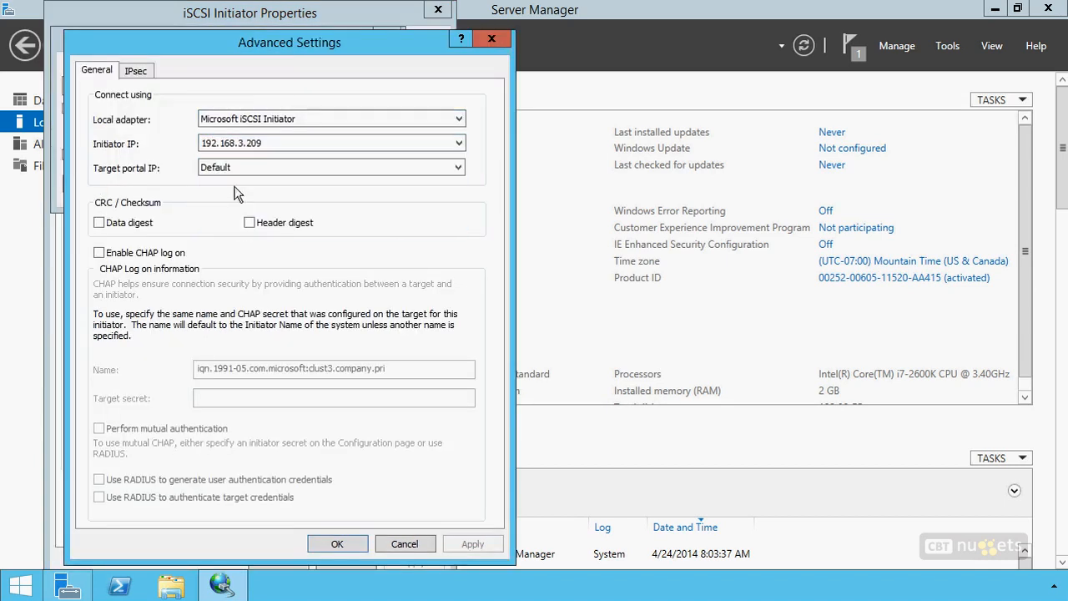
click(237, 170)
click(241, 194)
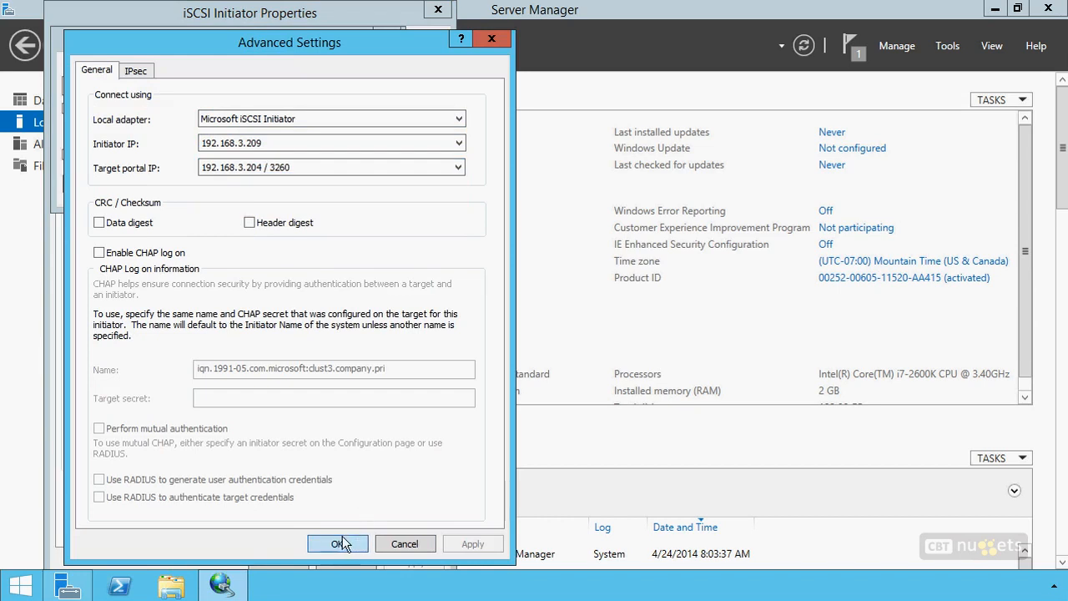
click(342, 543)
click(289, 184)
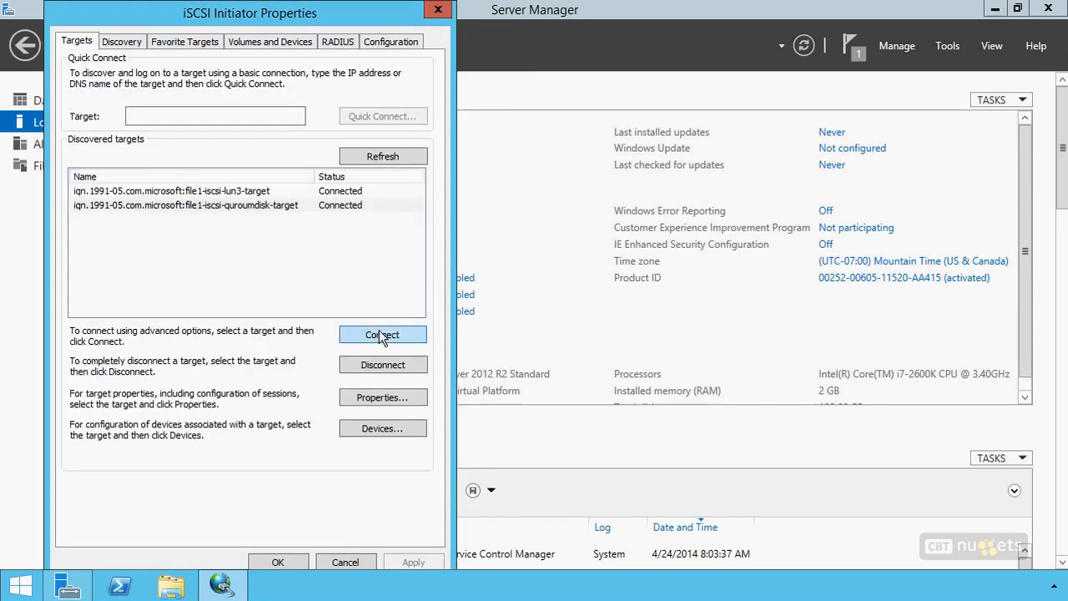
Check the favorite iSCSI targets on clust3 and auto-configure all available volumes and devices.
click(119, 43)
click(183, 42)
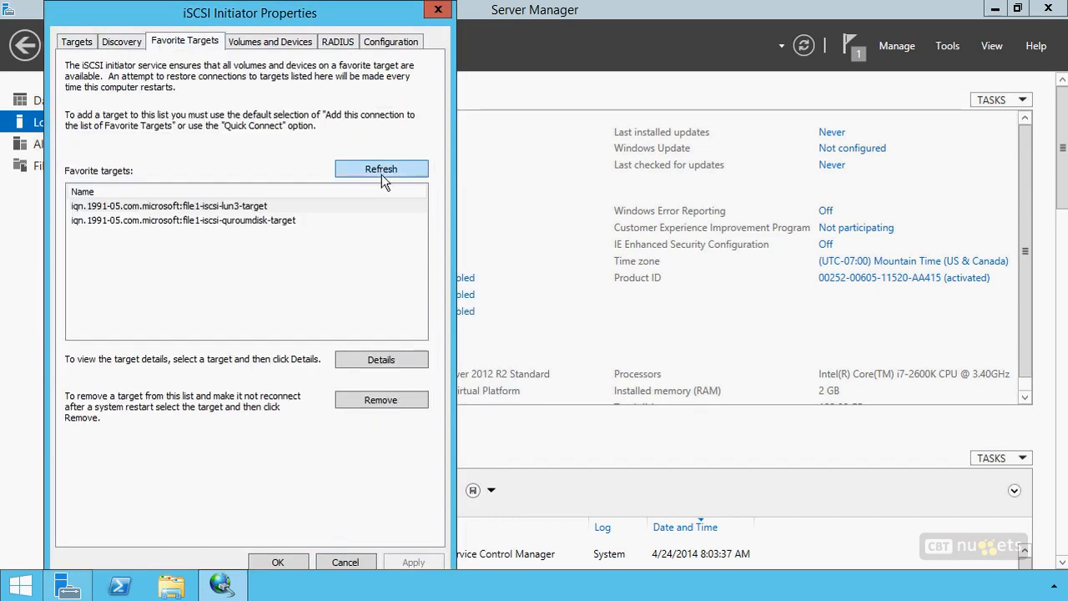
click(269, 44)
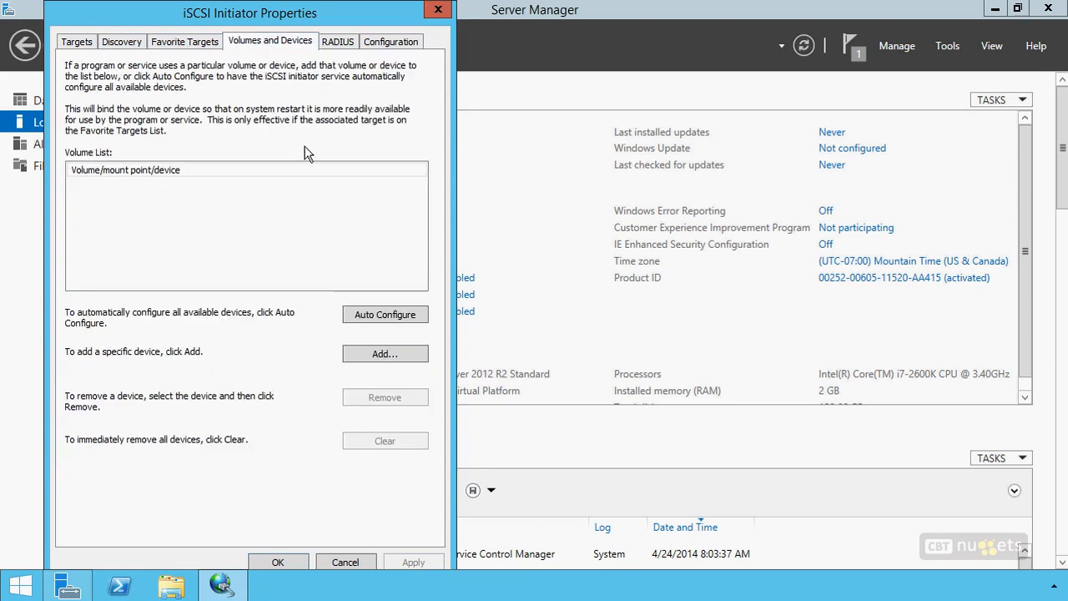
click(379, 317)
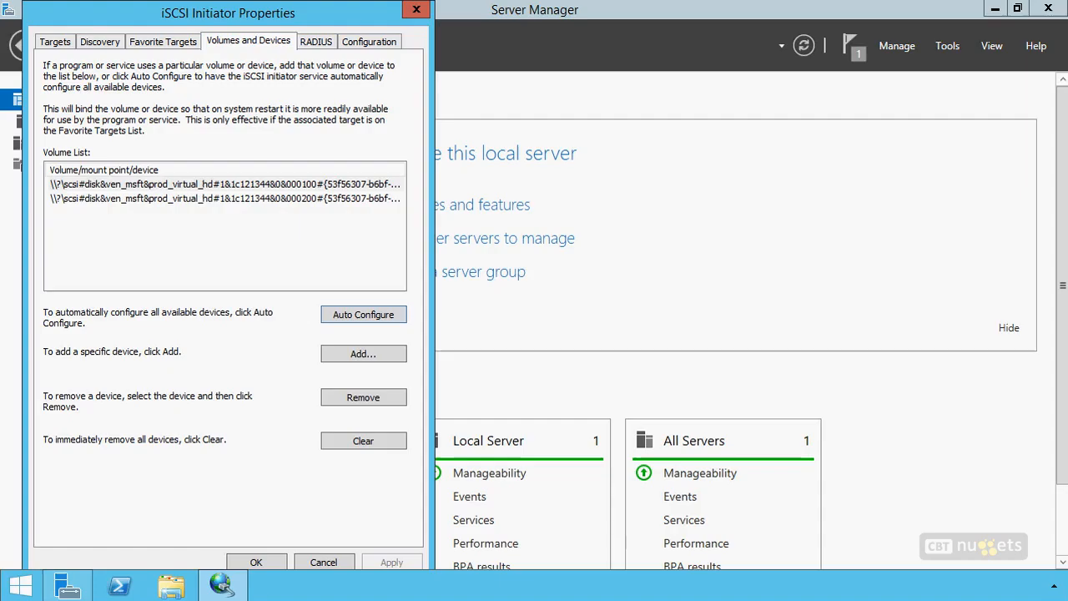
Return to clust1, accept and close the iSCSI Initiator properties, and open Disk Management by running diskmgmt.msc.
click(257, 562)
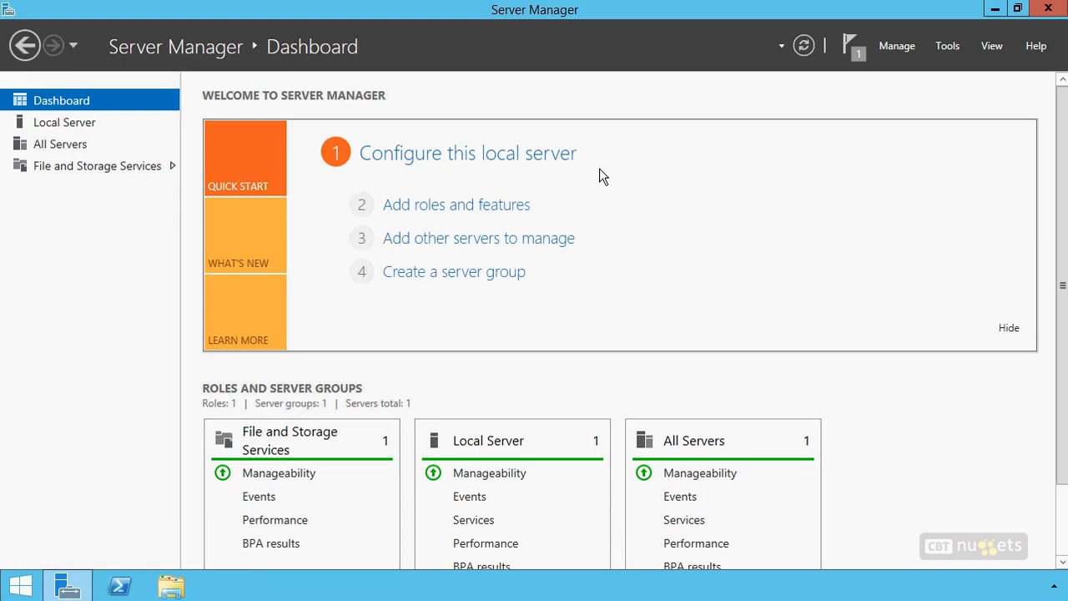
key(super+r)
text(disk)
key(Down)
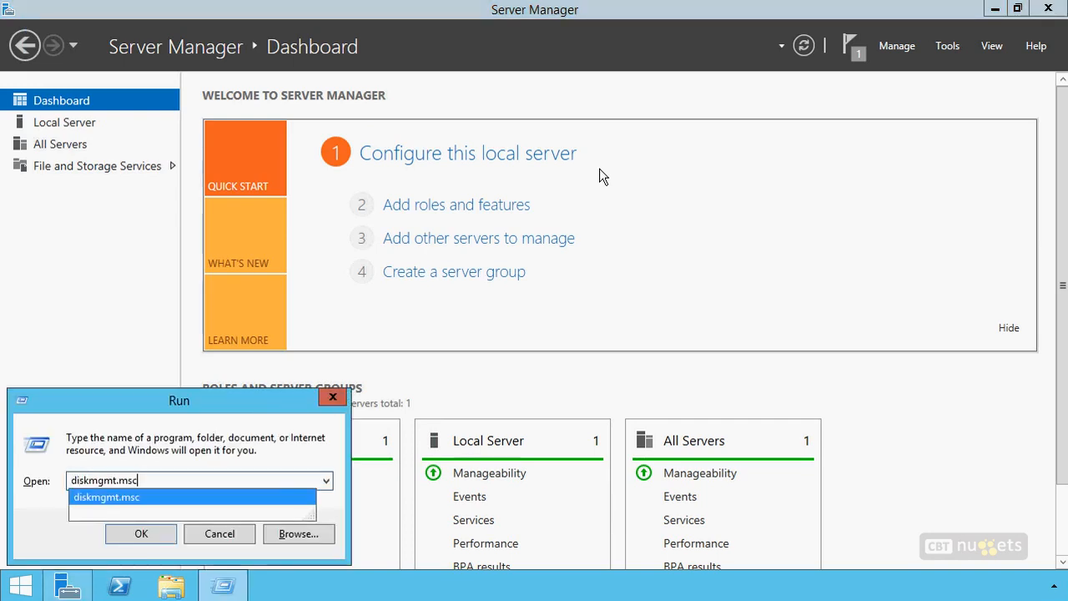
key(Return)
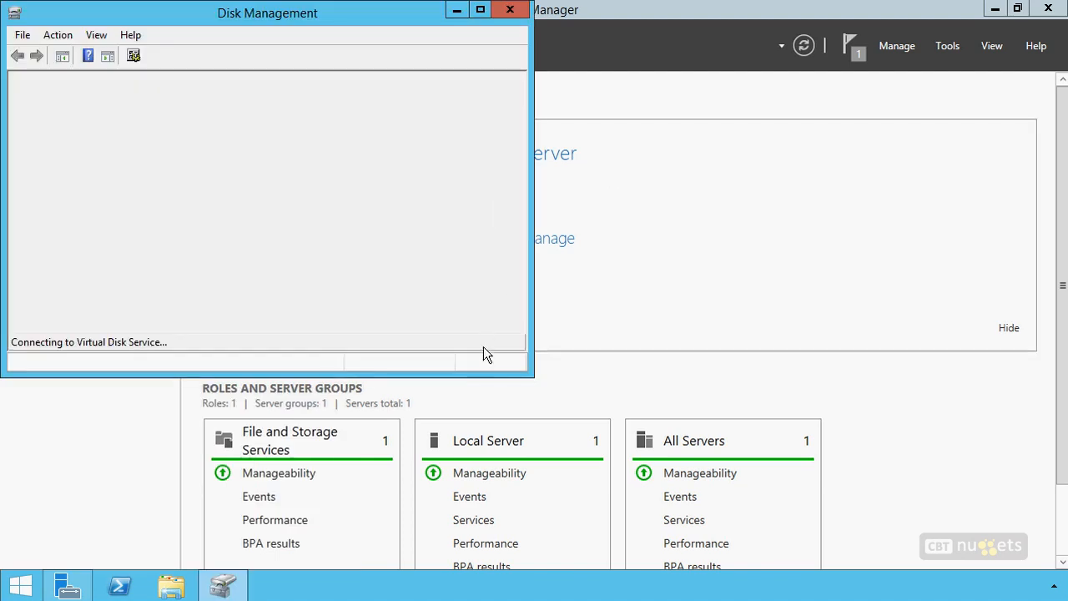
Enlarge the Disk Management window and bring Disk 2 and Disk 3 online.
drag(531, 375, 921, 539)
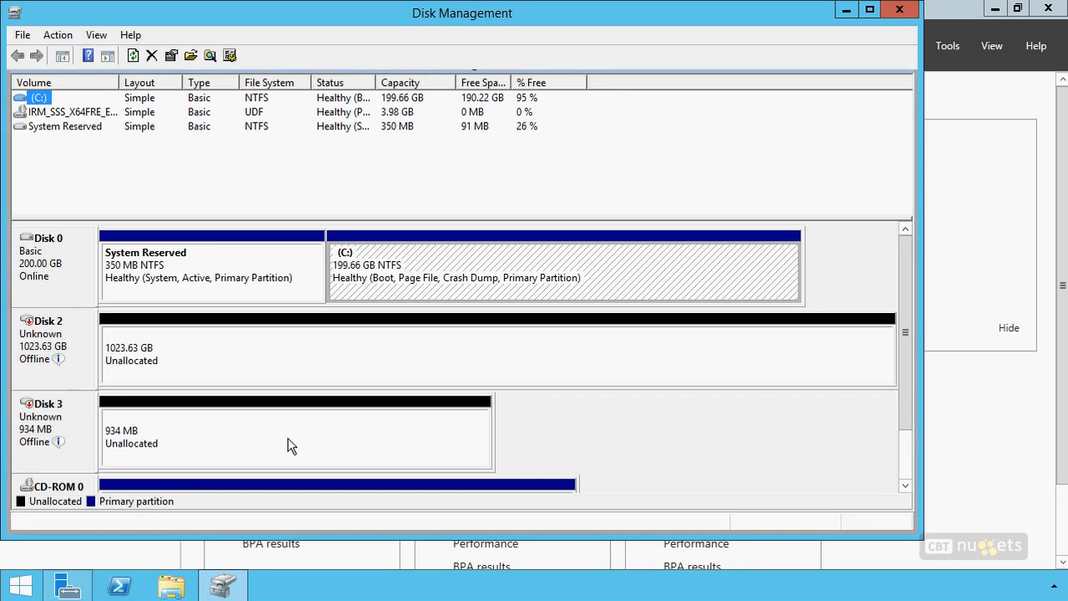
right_click(88, 332)
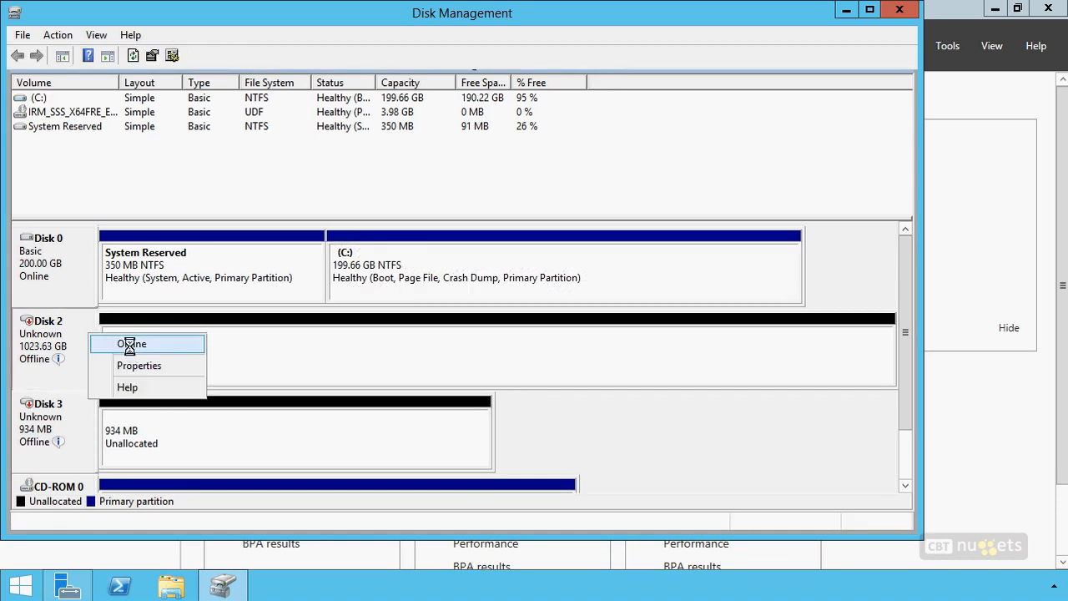
click(131, 345)
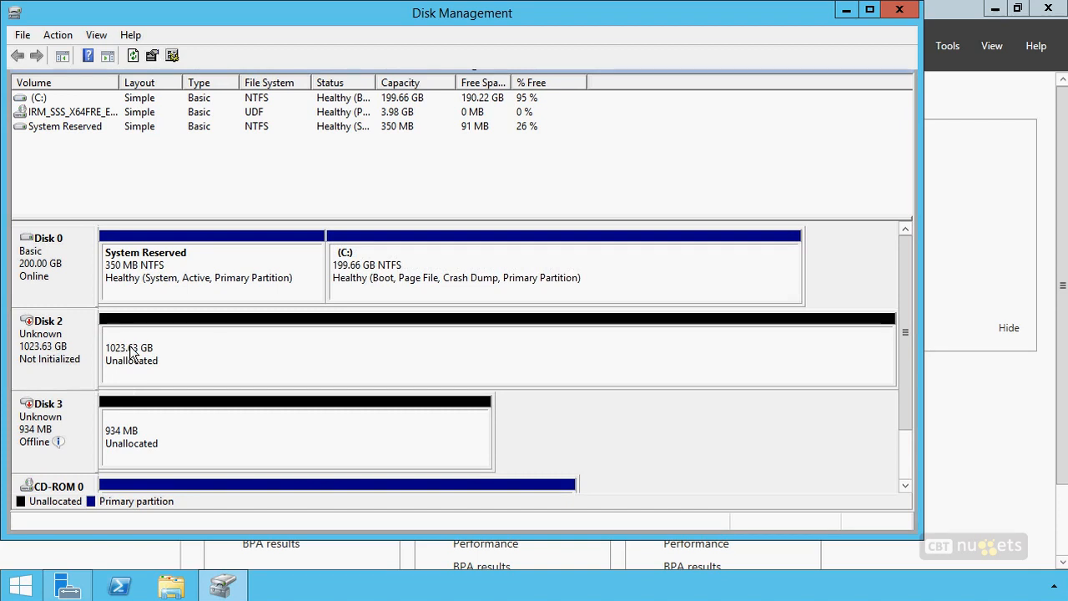
right_click(92, 407)
click(171, 419)
Initialize Disk 2 and Disk 3 with the GPT (GUID Partition Table) partition style.
right_click(86, 340)
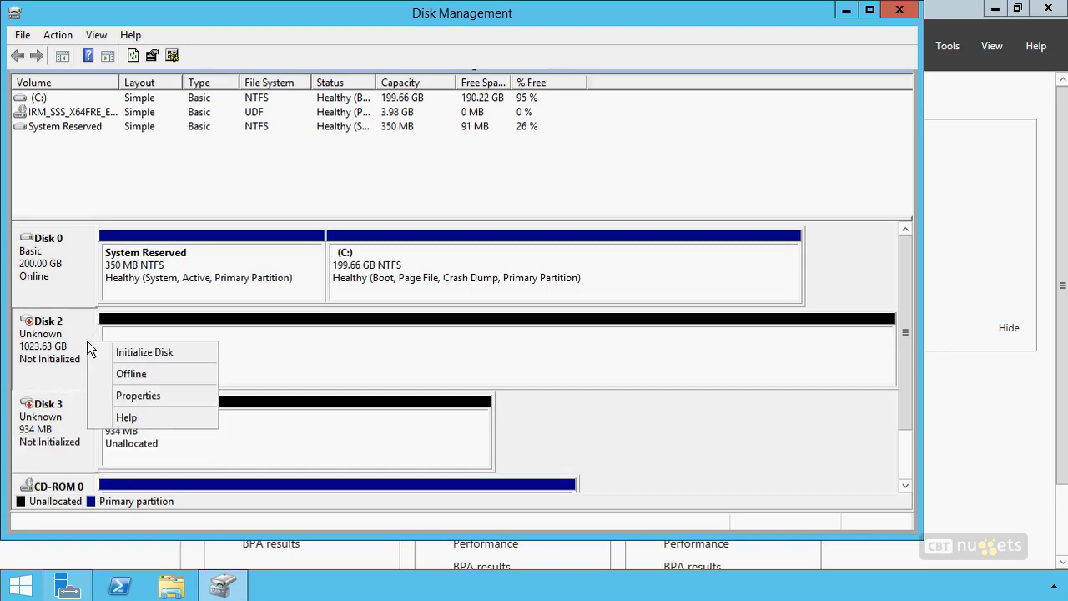
click(116, 353)
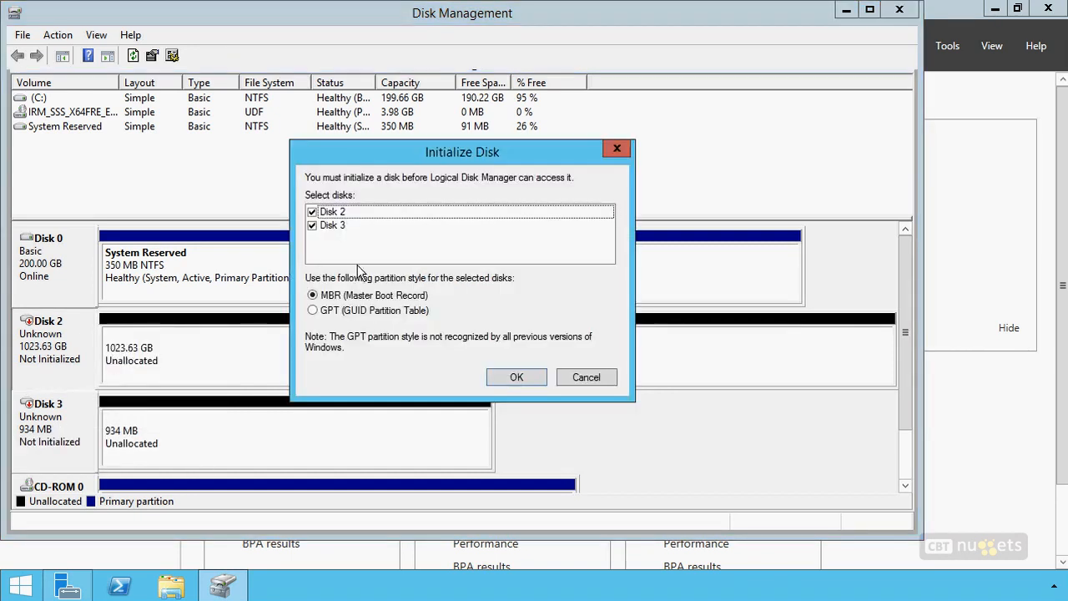
click(338, 316)
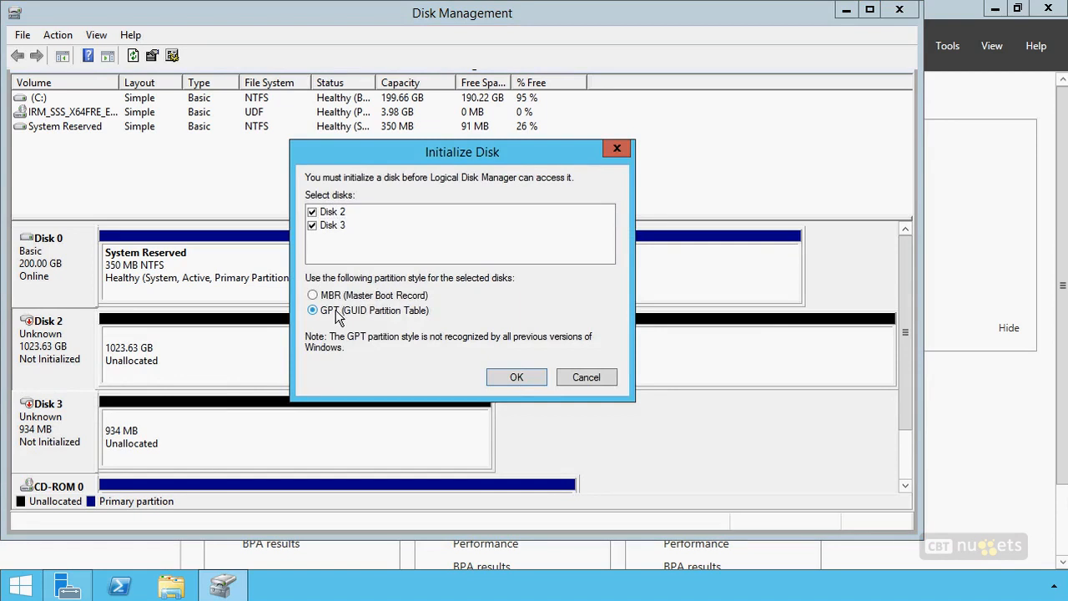
click(508, 377)
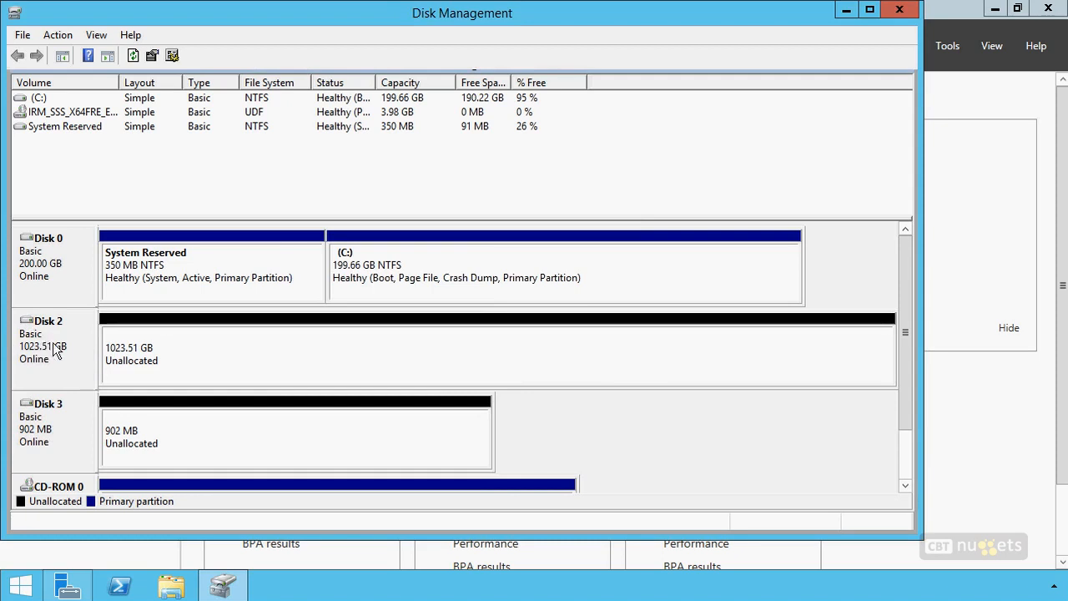
Create a full-size simple volume on Disk 2 with drive letter E, quick-formatted as NTFS and labelled ClusterVolume1.
click(278, 360)
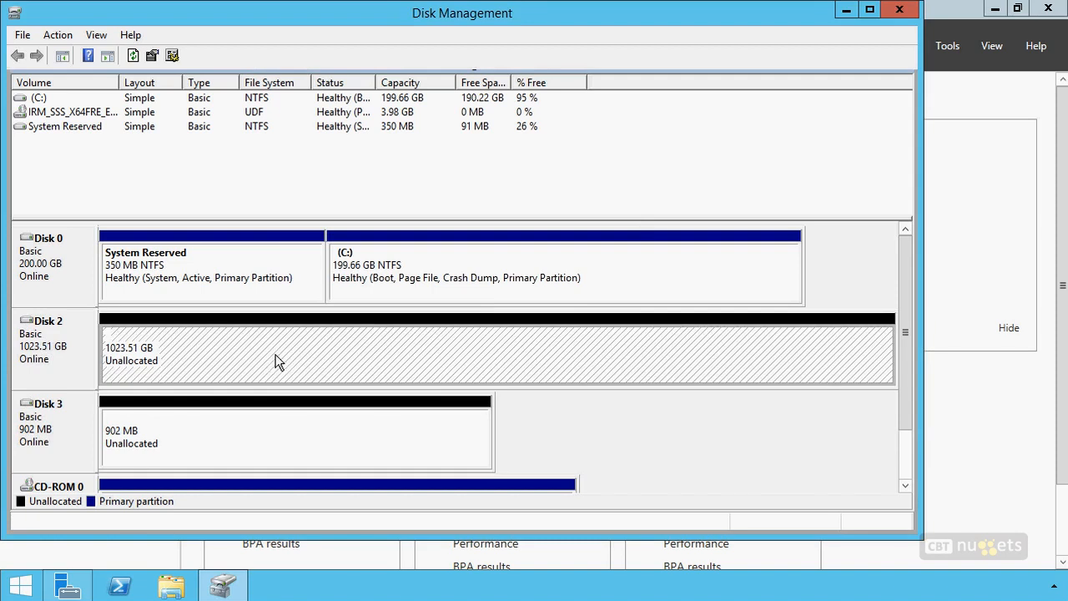
right_click(278, 360)
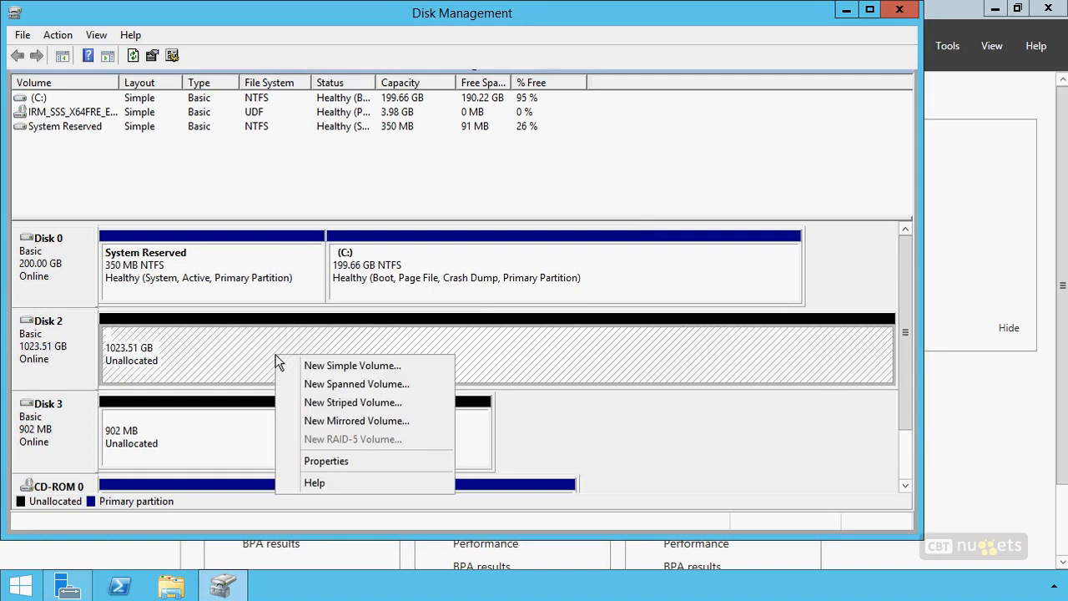
click(353, 370)
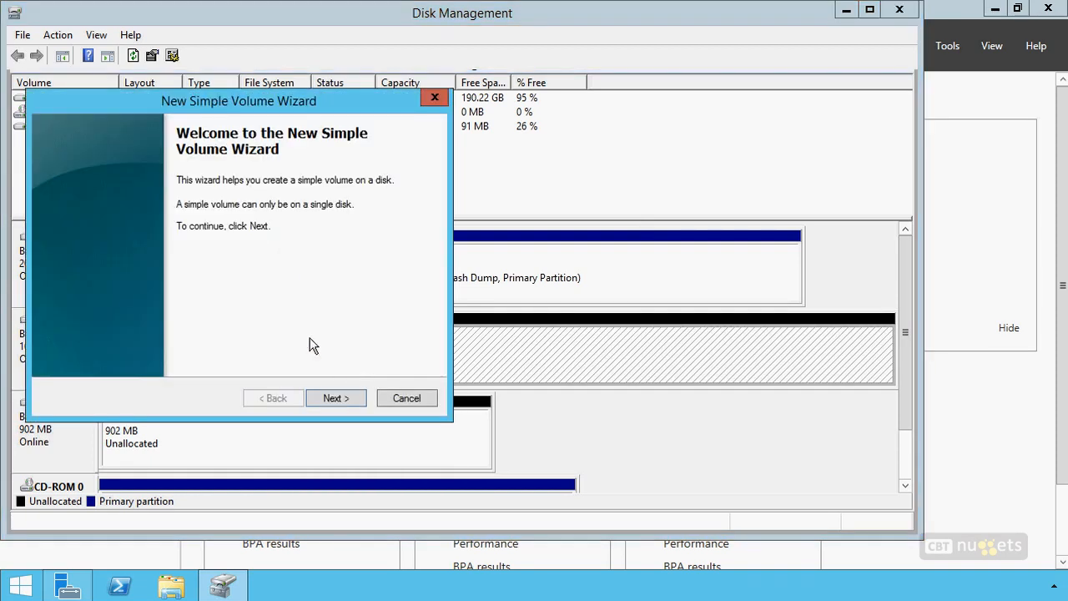
click(338, 396)
click(338, 395)
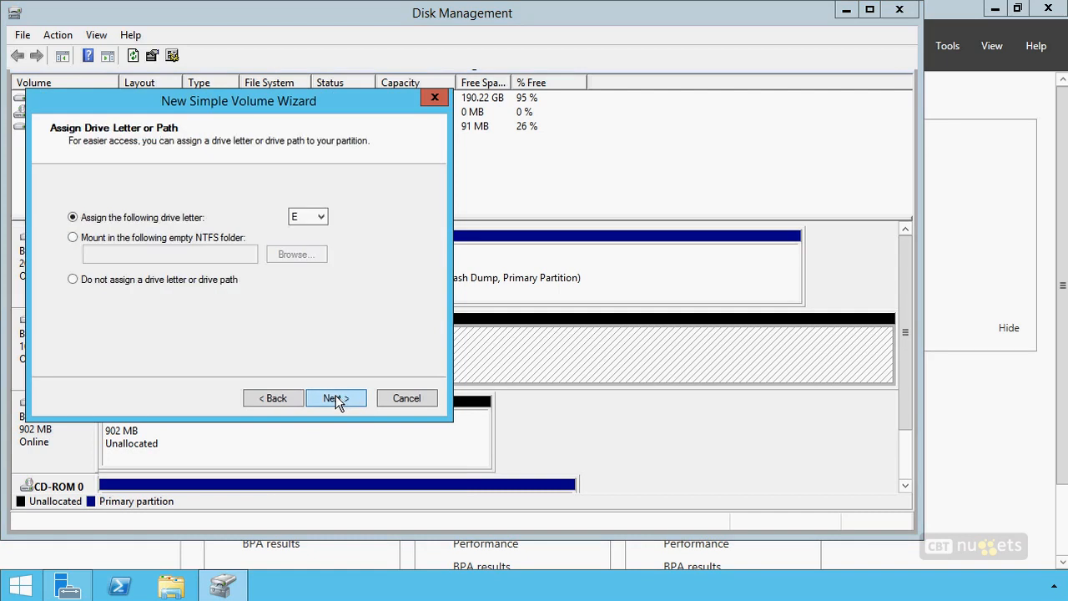
click(337, 398)
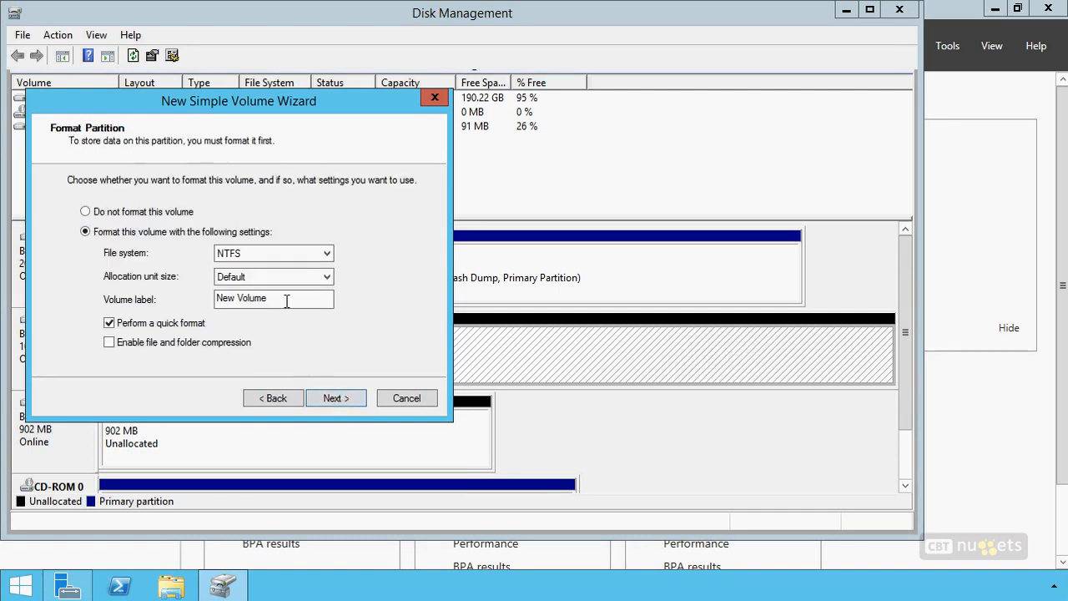
click(240, 255)
drag(292, 298, 179, 296)
text(ClusterVolume1)
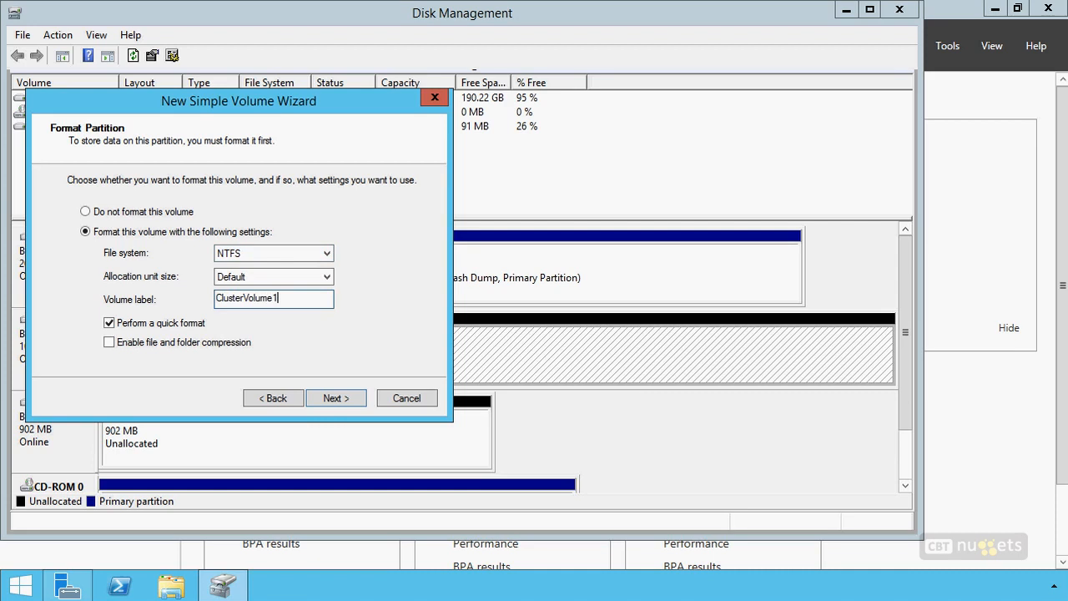
click(335, 404)
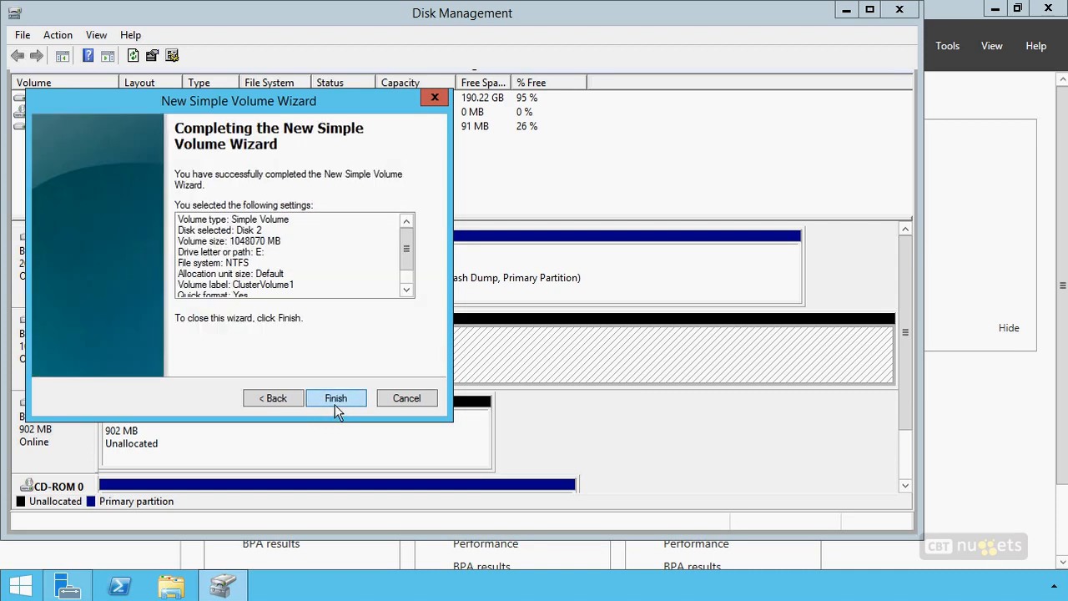
click(344, 397)
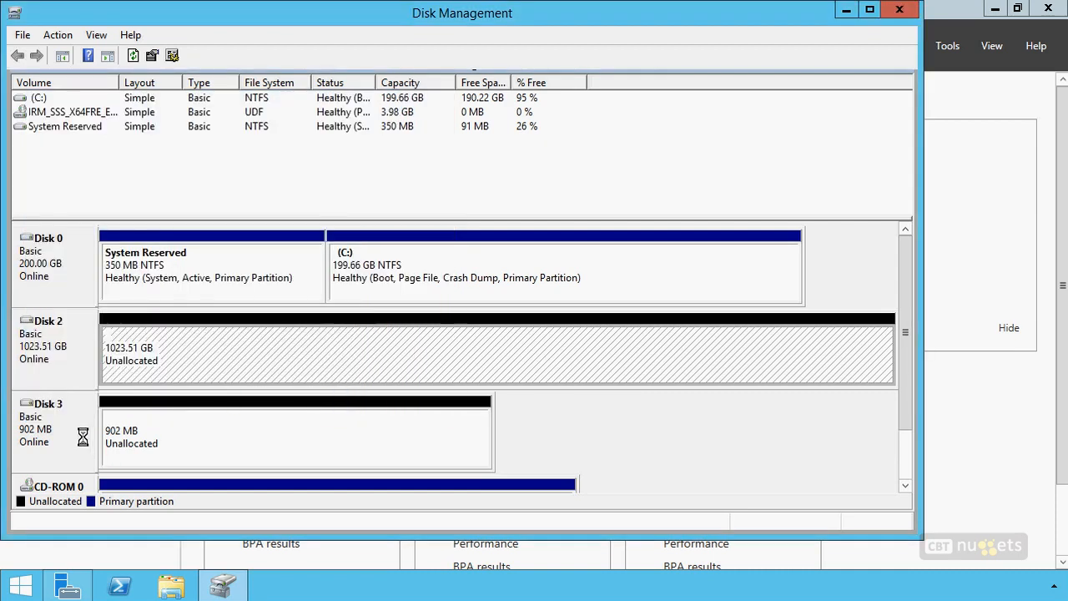
Set up a 900 MB simple volume on Disk 3 with NTFS quick format and the label ClusterQuroum.
right_click(80, 423)
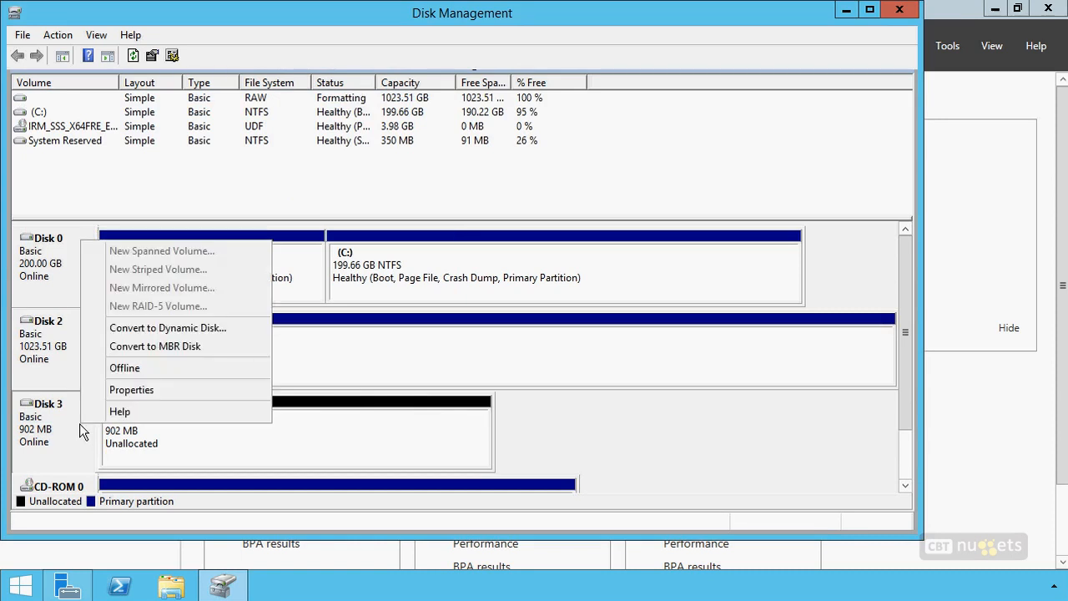
click(300, 429)
right_click(301, 429)
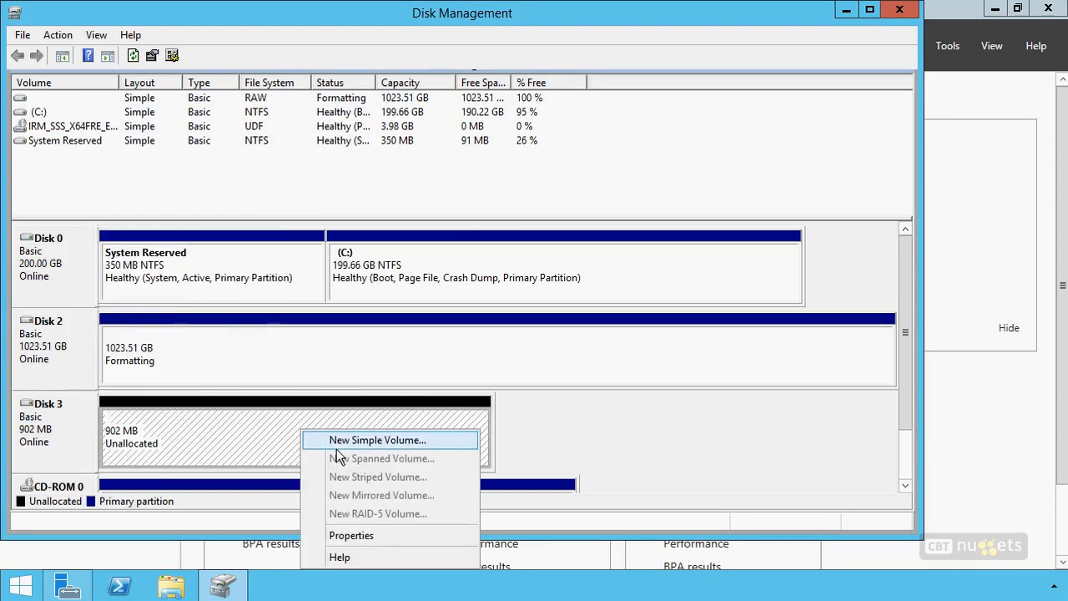
click(336, 444)
click(331, 400)
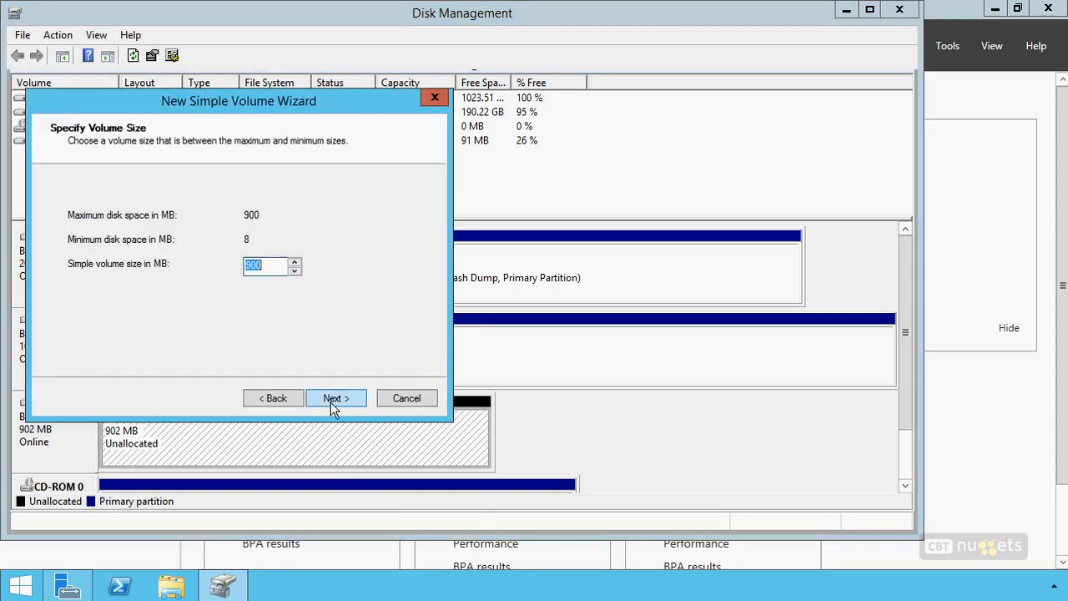
click(331, 400)
click(330, 400)
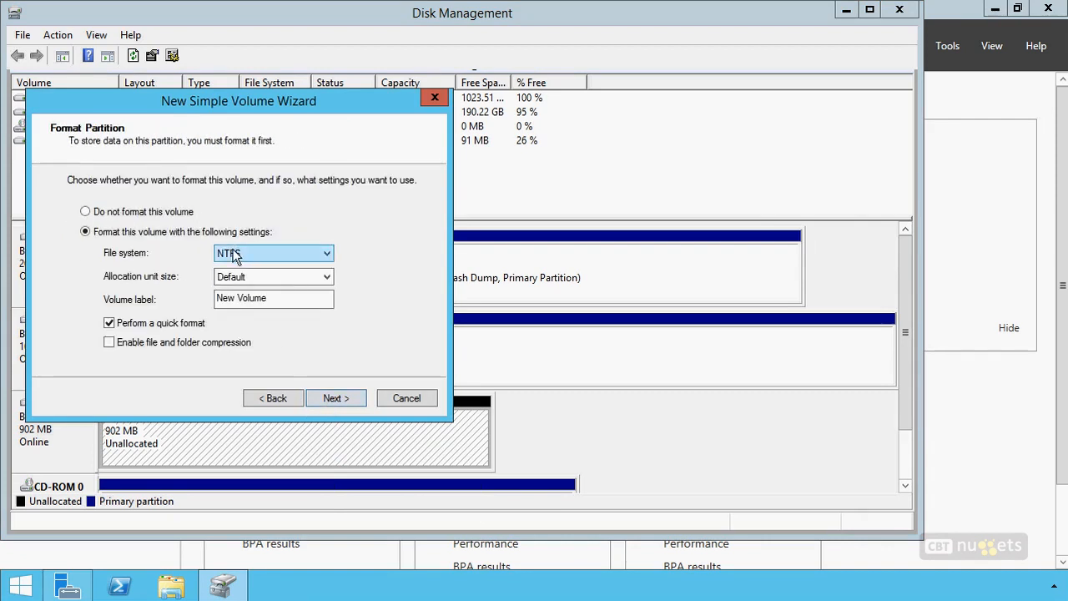
drag(271, 299, 210, 300)
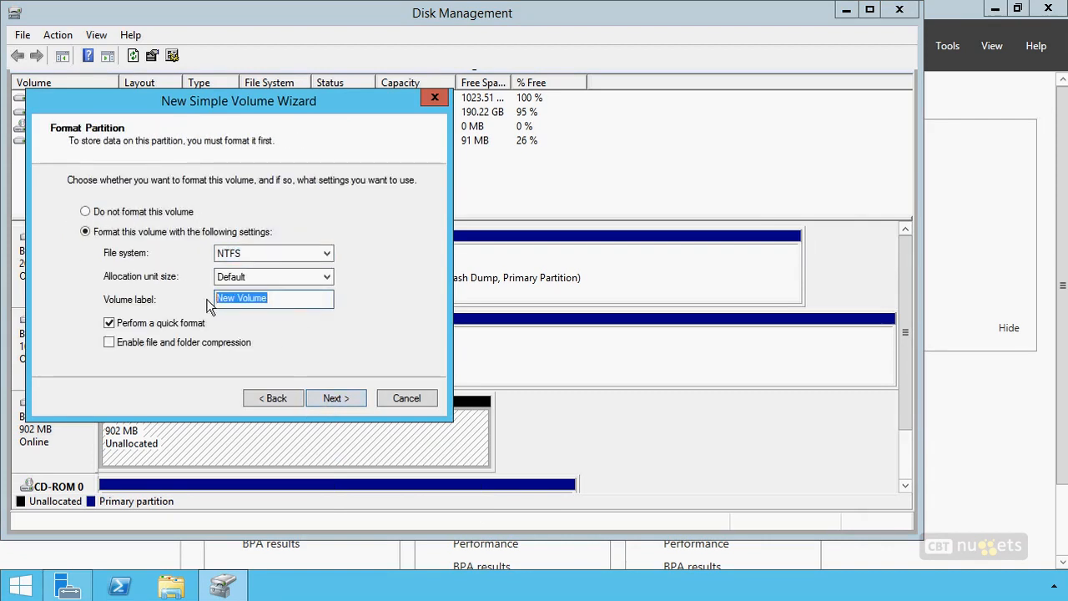
text(ClusterQu)
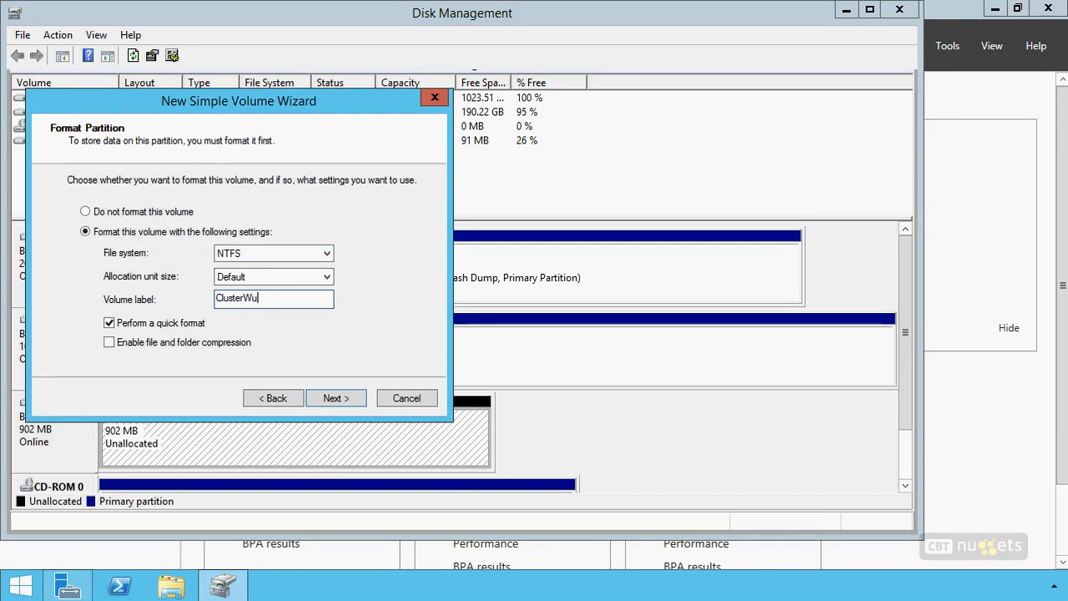
text(roum)
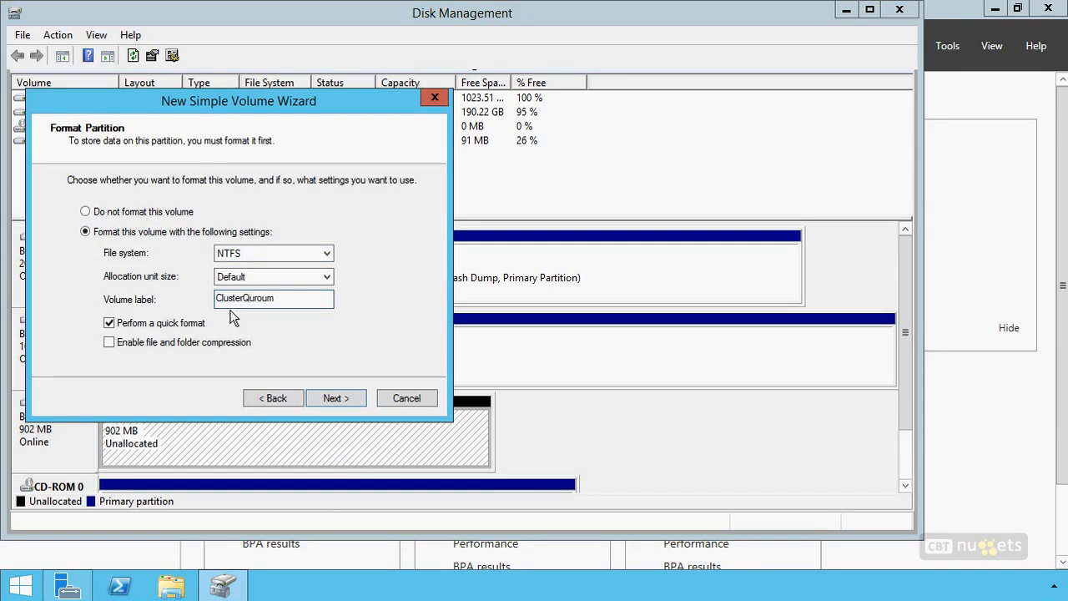
Change the new Disk 3 volume's drive letter to Q and complete the volume creation.
click(255, 399)
click(294, 223)
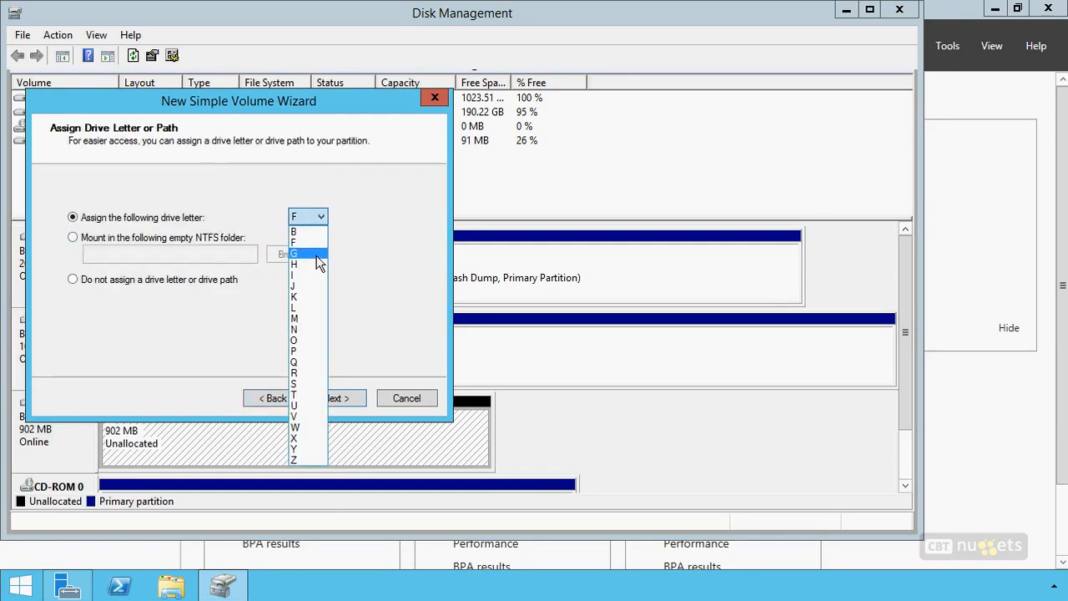
click(306, 364)
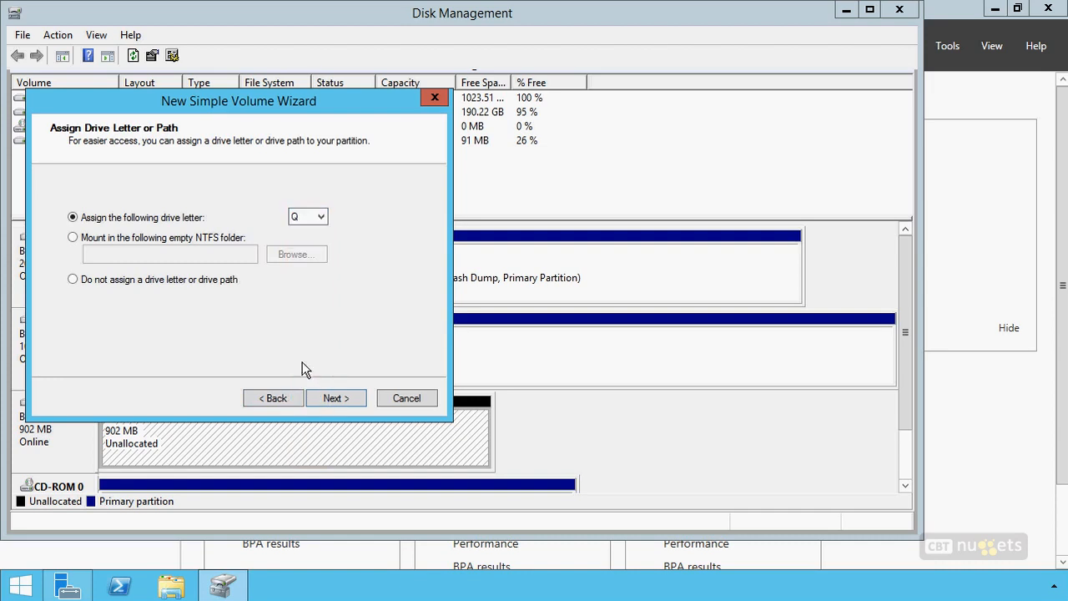
click(331, 398)
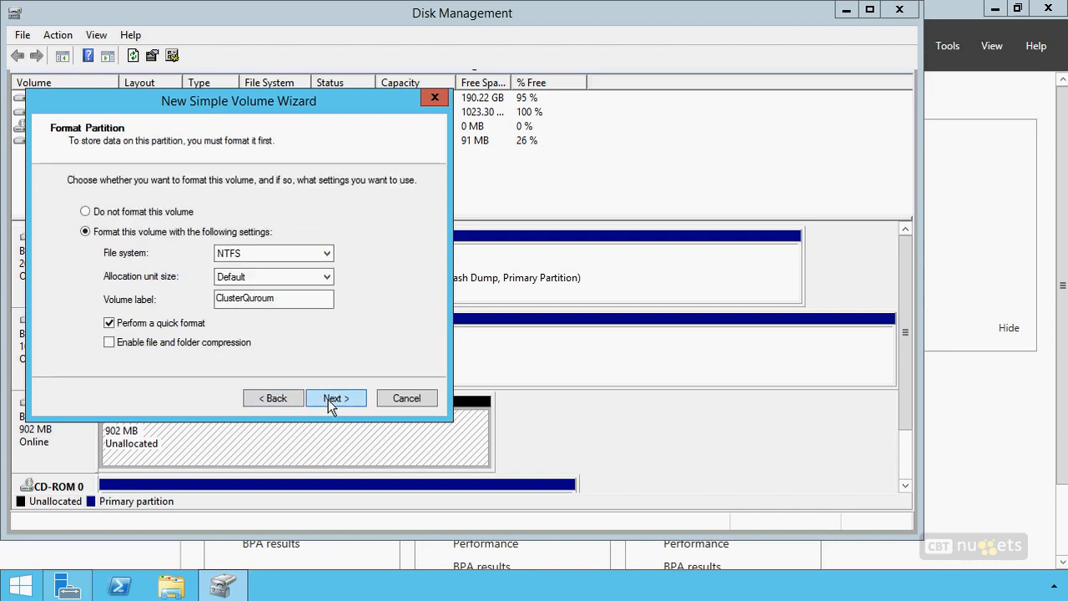
click(328, 398)
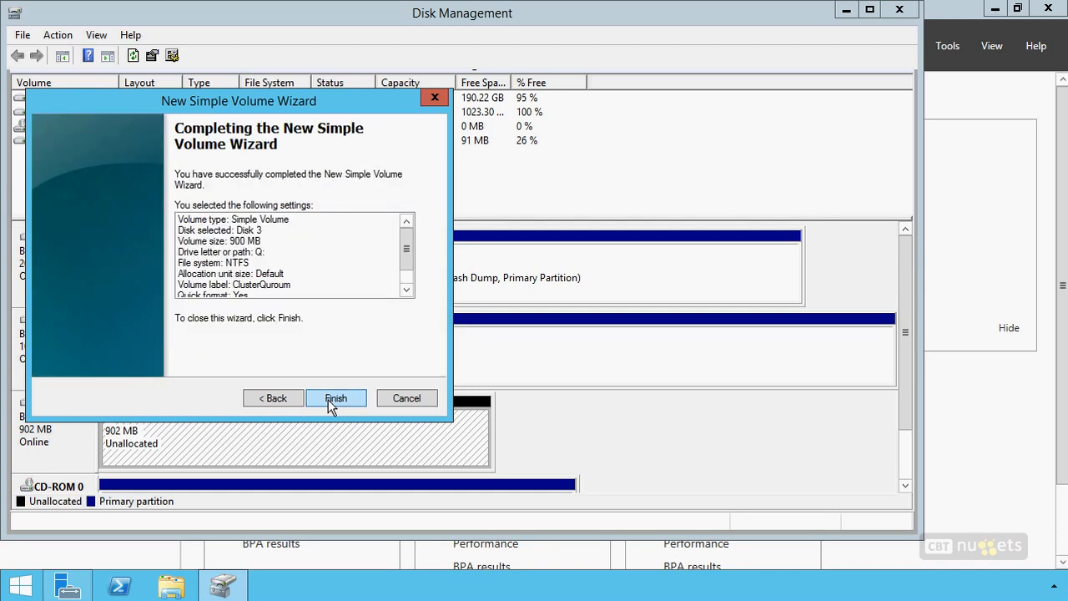
click(328, 399)
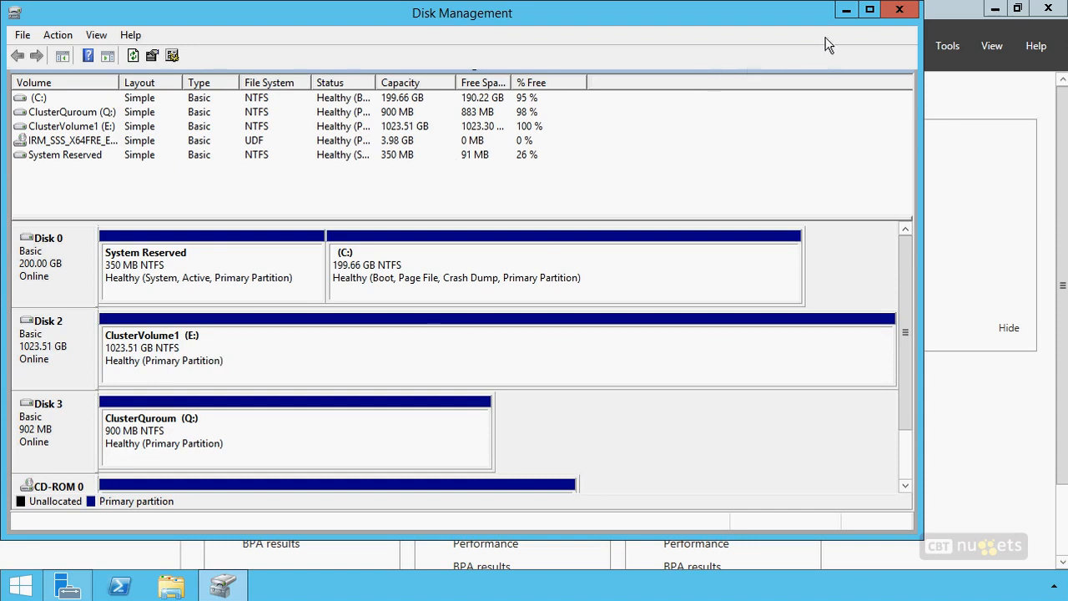
Close Disk Management and open Failover Cluster Manager from Server Manager in a maximized window.
click(898, 15)
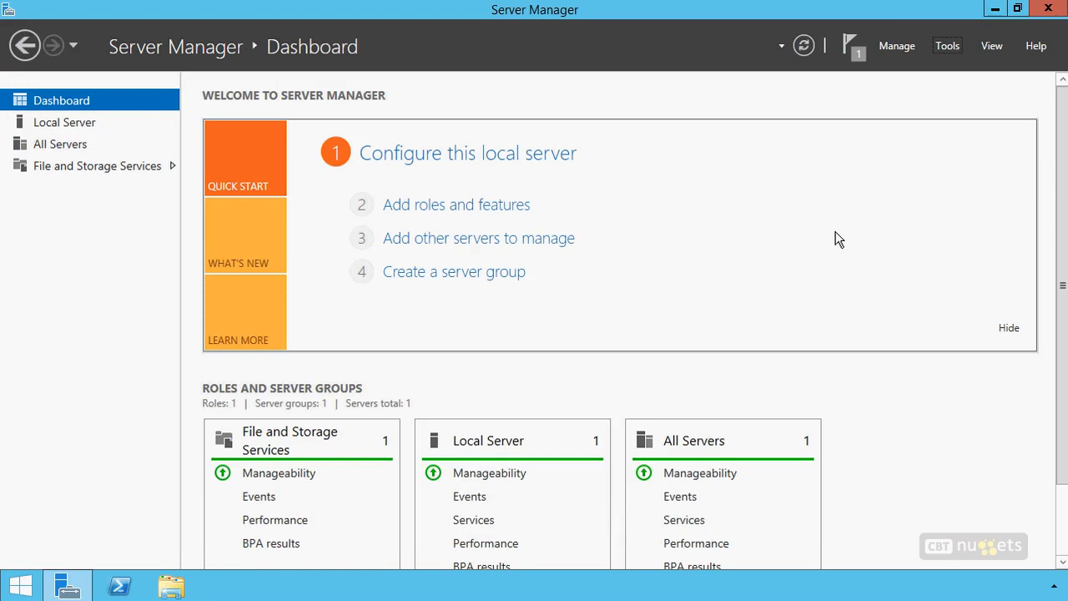
click(949, 48)
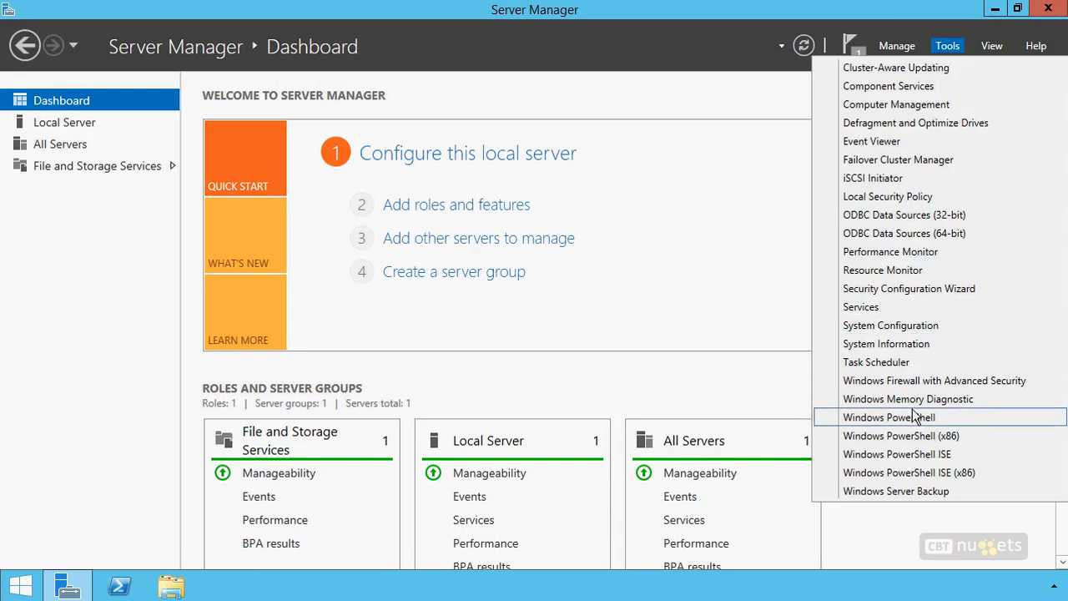
click(920, 164)
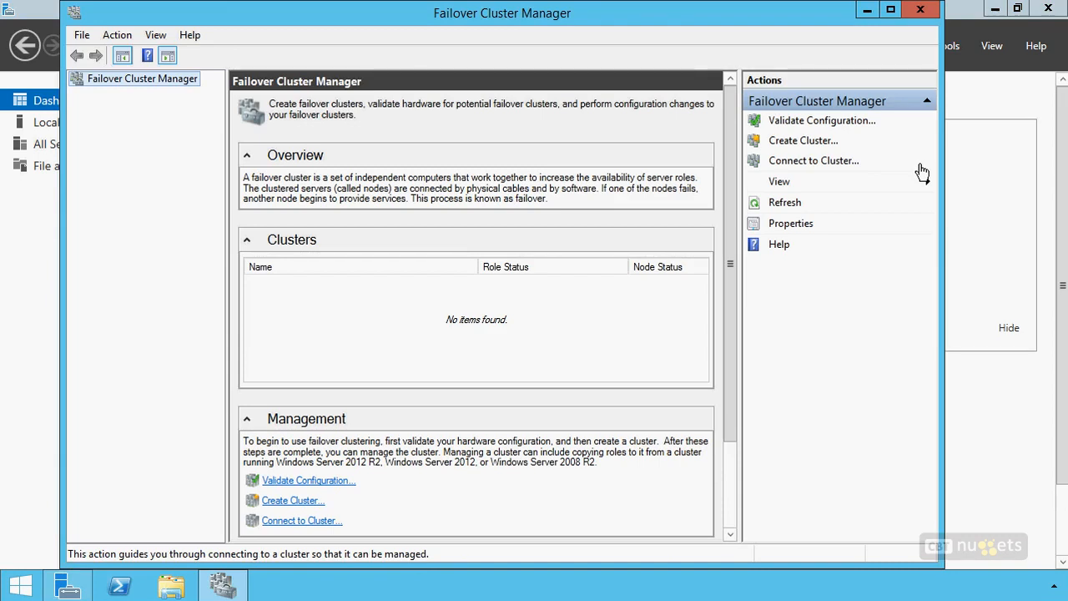
key(super+Up)
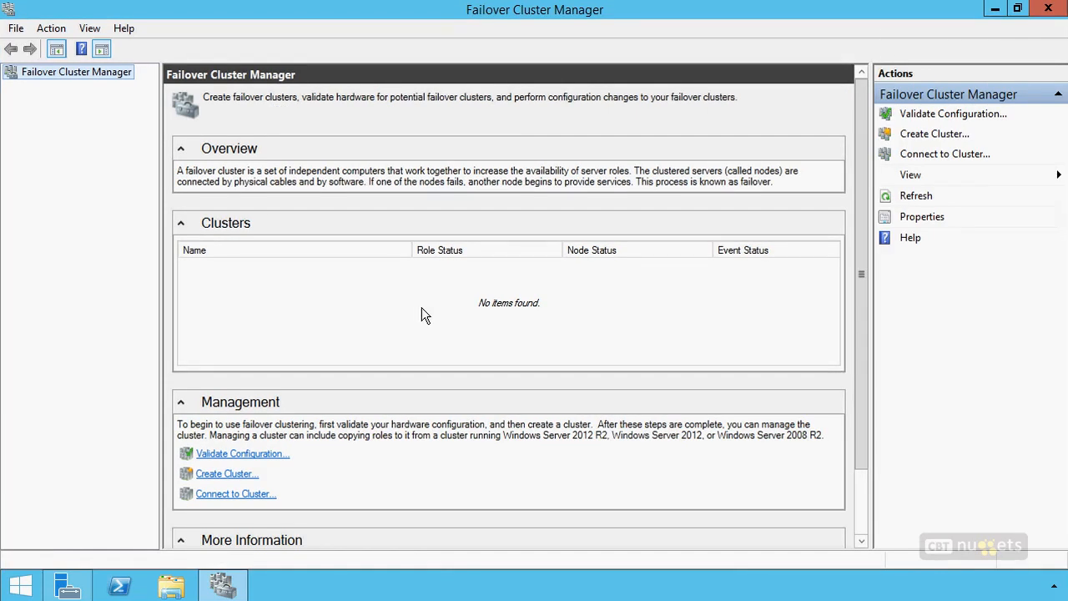
Start the Validate a Configuration wizard and add clust1 to the servers selected for validation.
click(267, 454)
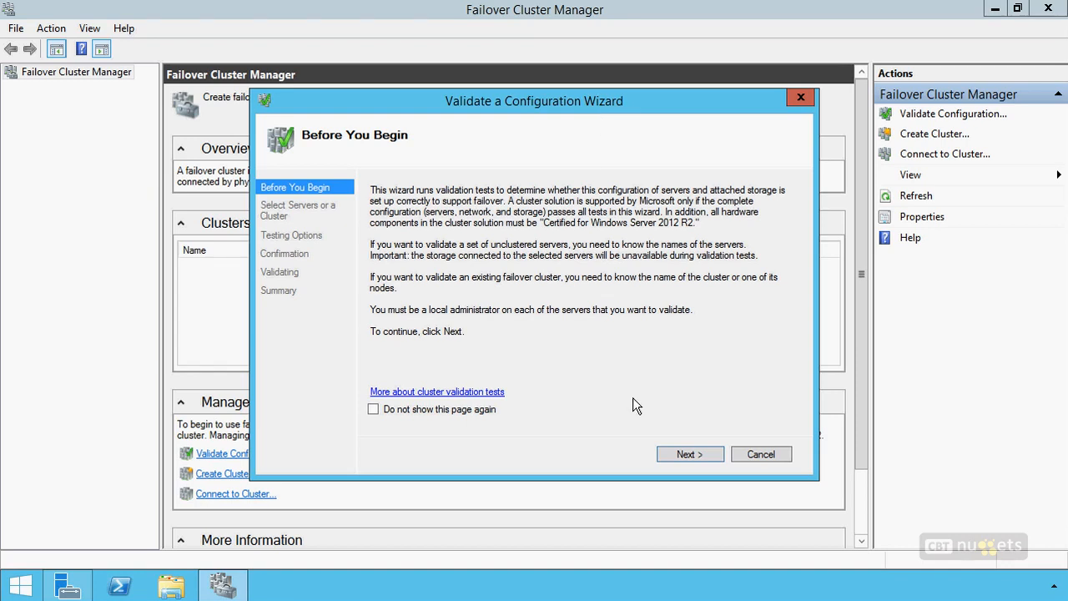
click(689, 455)
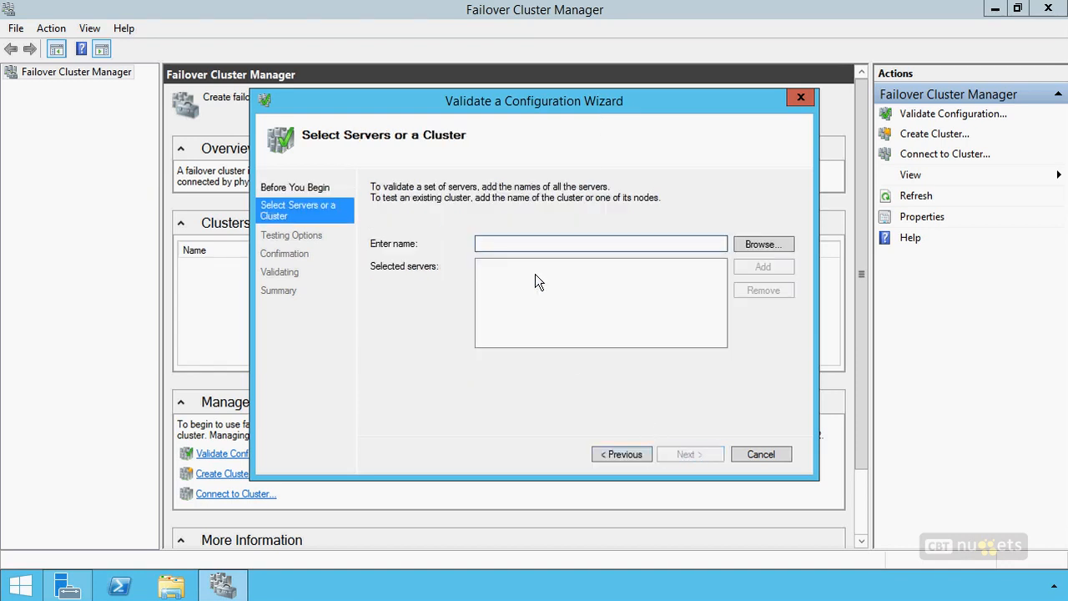
text(cluster)
key(Tab)
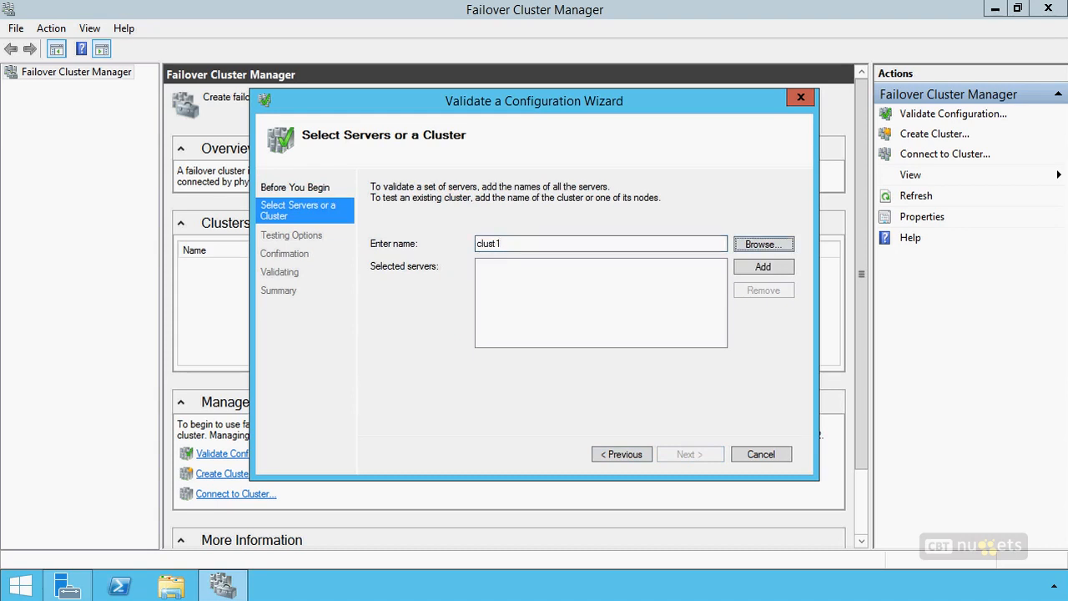
key(Return)
key(Escape)
key(Tab)
key(Tab)
key(Return)
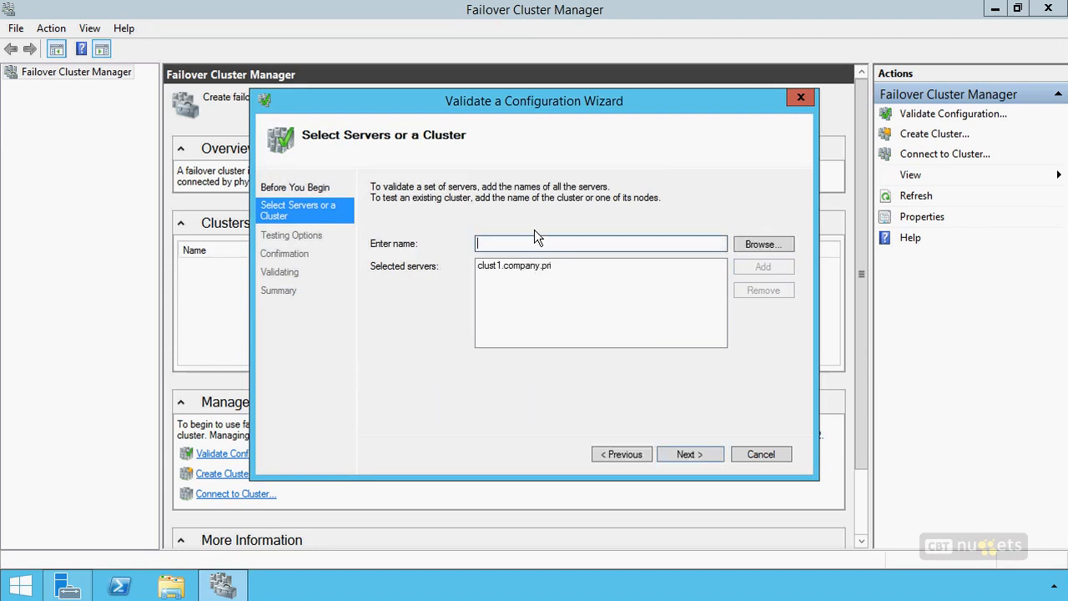
Add clust2 and clust3 to the servers selected for validation and continue to the testing options.
text(cluste)
key(Tab)
key(Tab)
key(Tab)
key(Return)
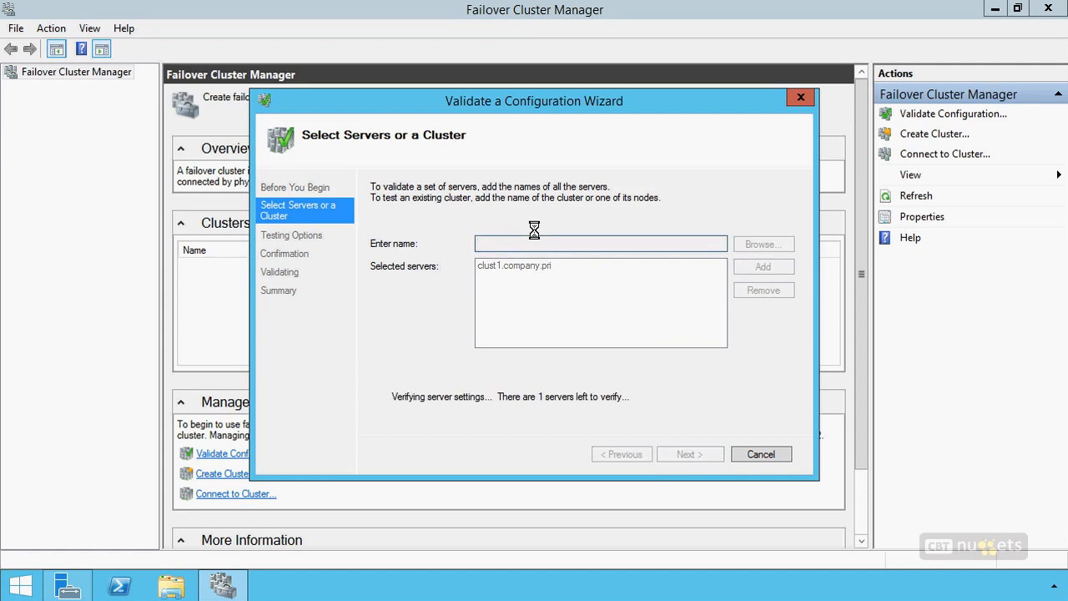
text(cluste)
text(3)
key(Return)
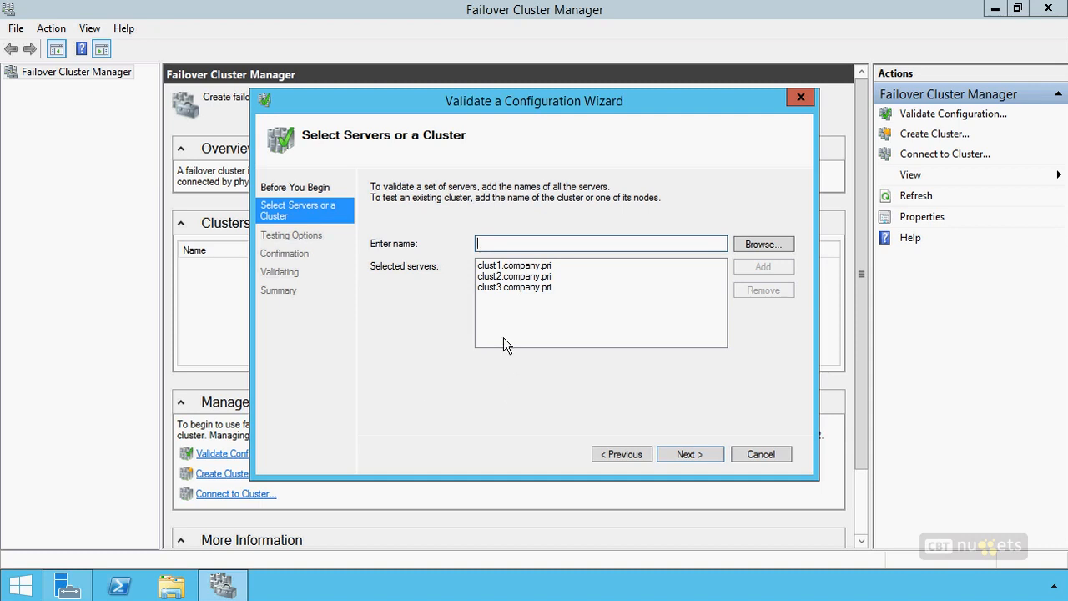
click(689, 452)
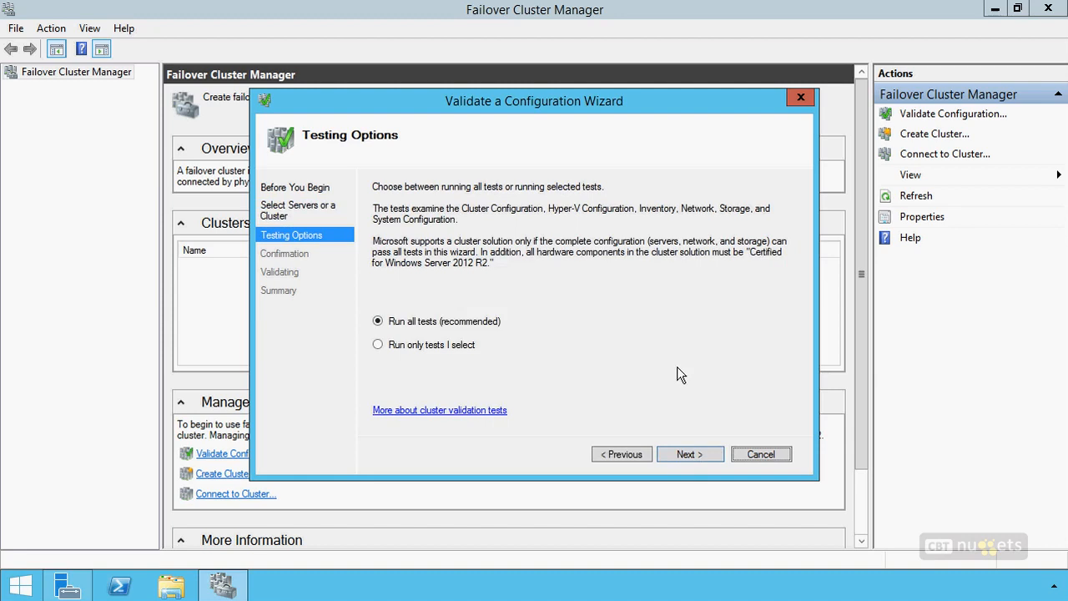
Choose to run only selected tests, inspect the System Configuration tests, and return to the testing options.
click(409, 344)
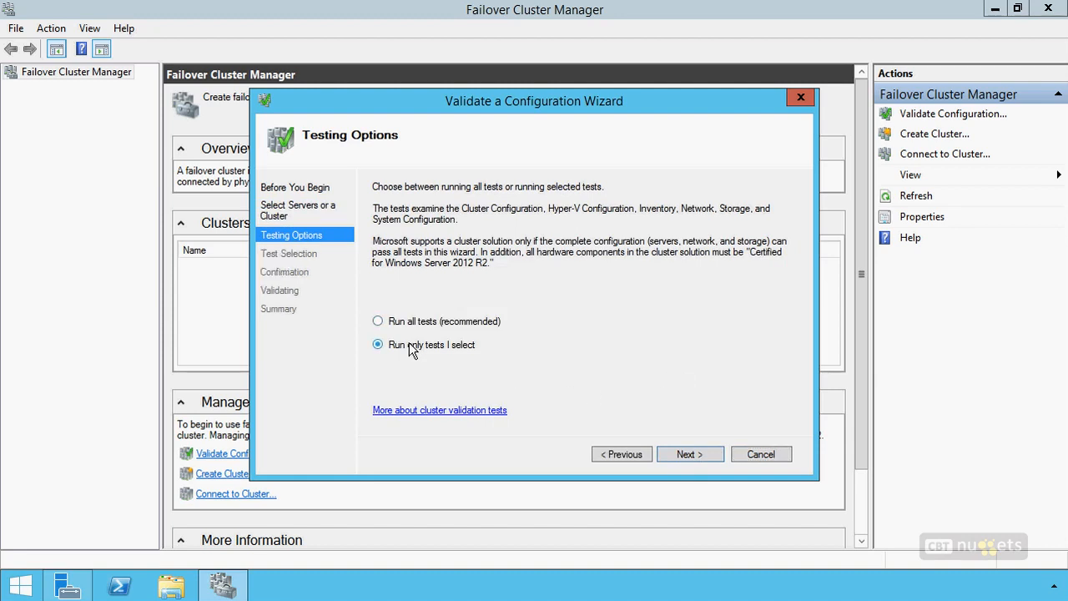
click(682, 457)
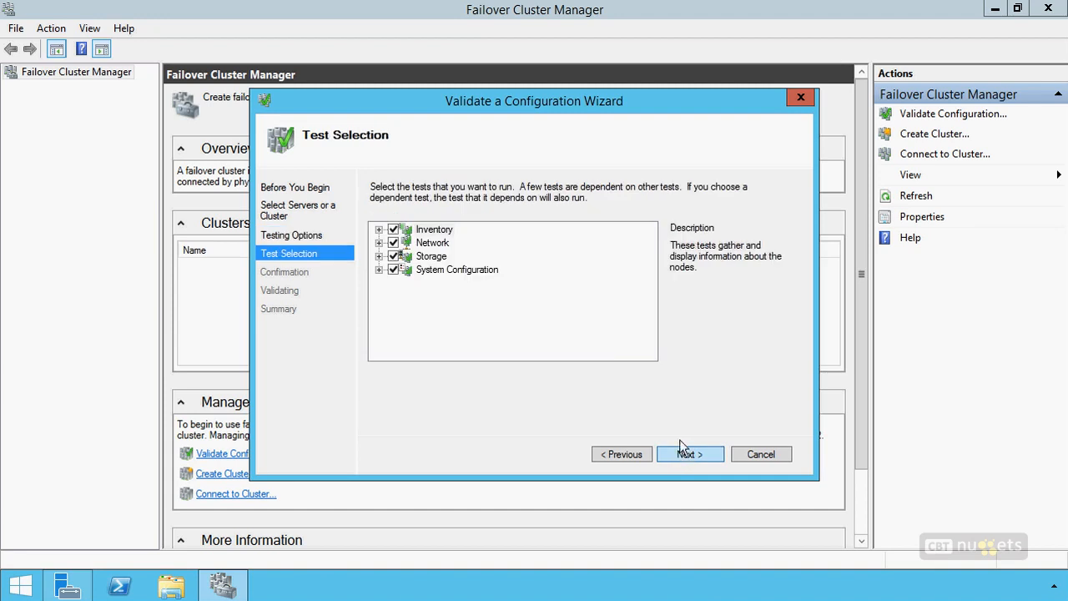
click(378, 269)
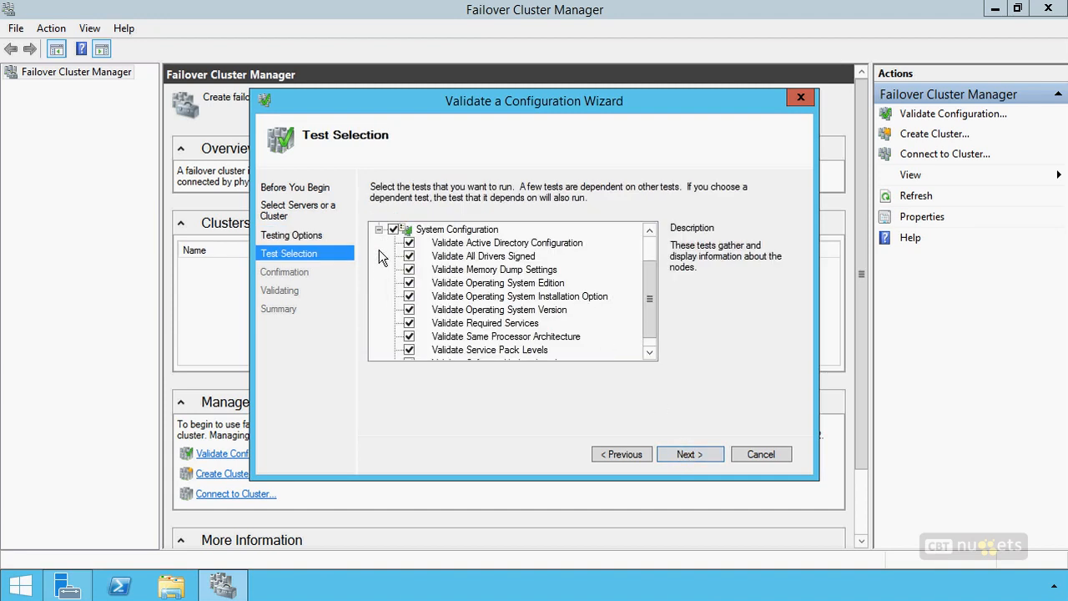
scroll(407, 290, up, 1)
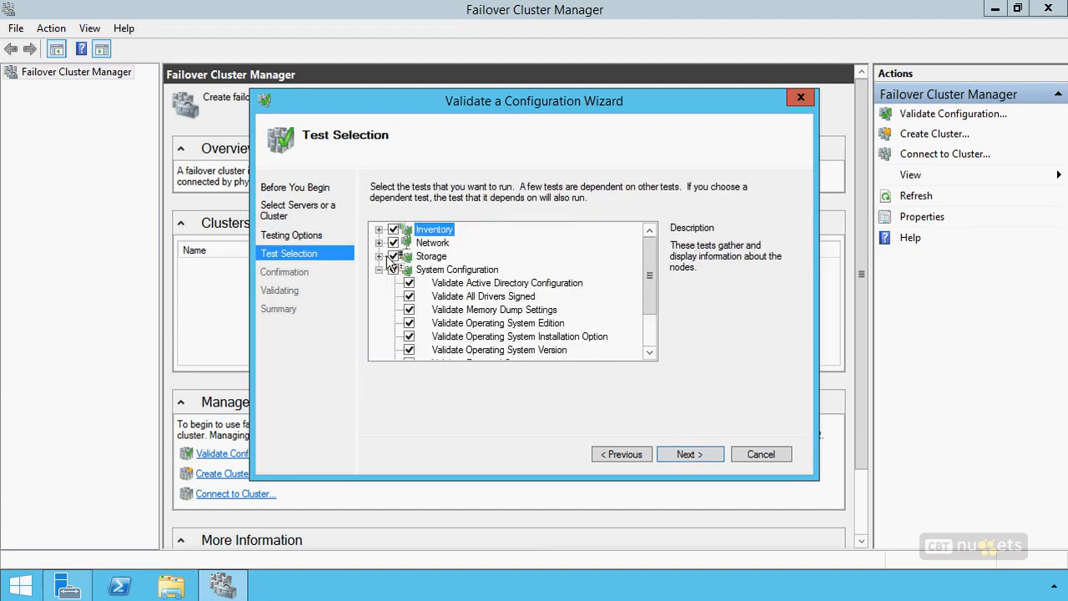
click(625, 454)
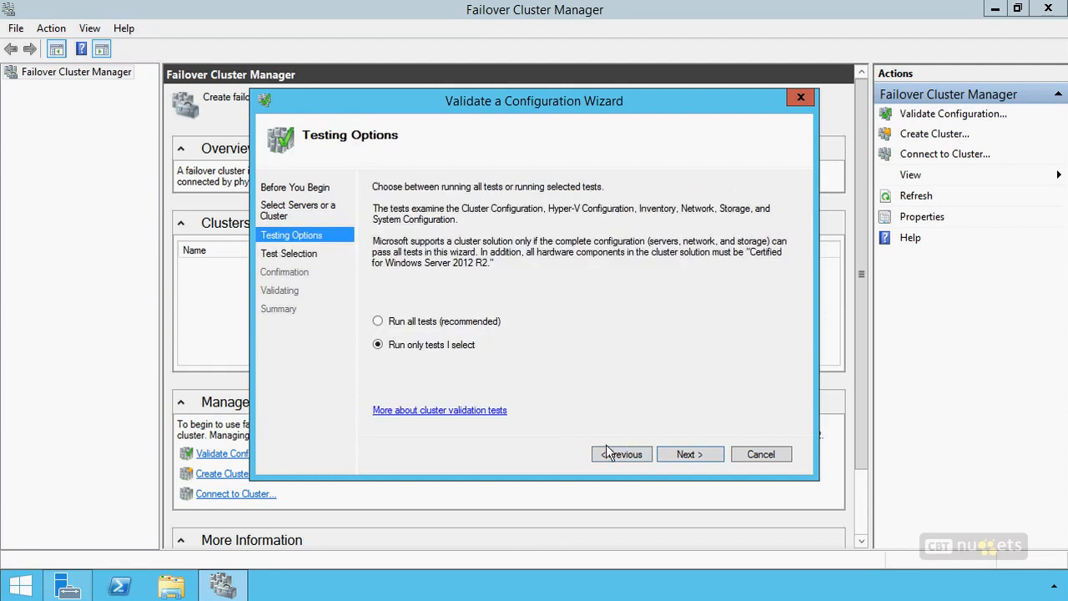
Run all recommended validation tests on the three servers and open the validation report.
click(377, 322)
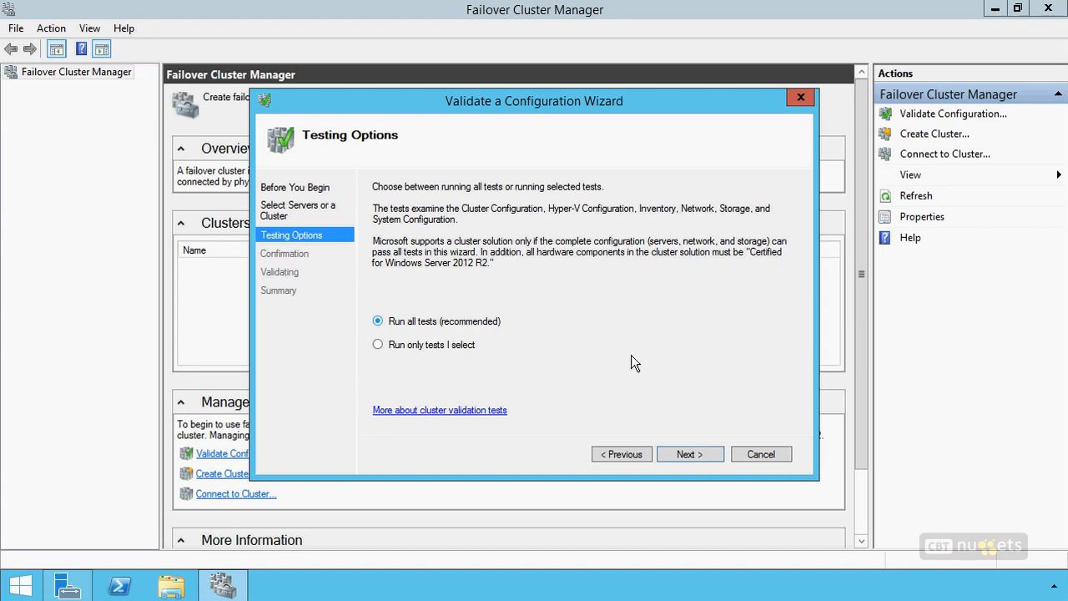
click(690, 456)
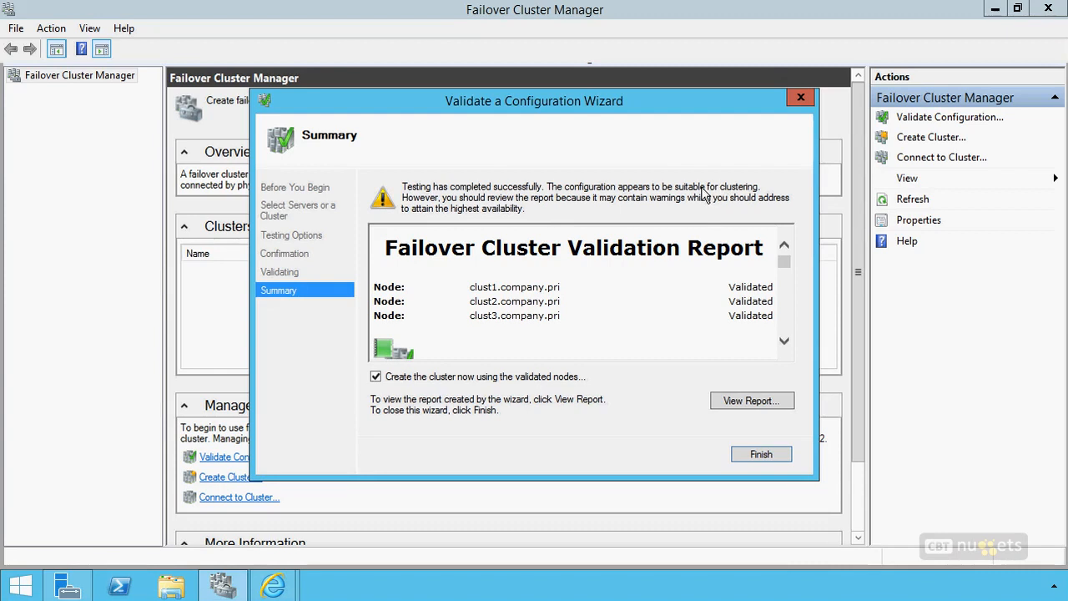
click(738, 404)
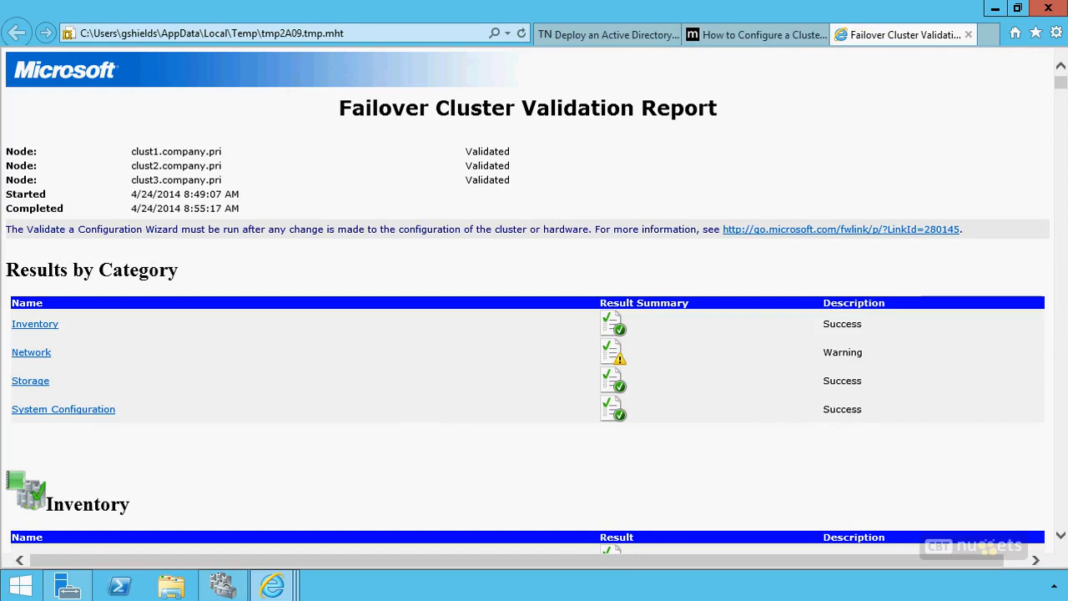
Examine the Network category and the Validate Network Communication details in the validation report, and return to the validation wizard.
mouse_move(1059, 87)
mouse_down()
mouse_move(1054, 353)
mouse_move(1058, 81)
mouse_up()
click(36, 354)
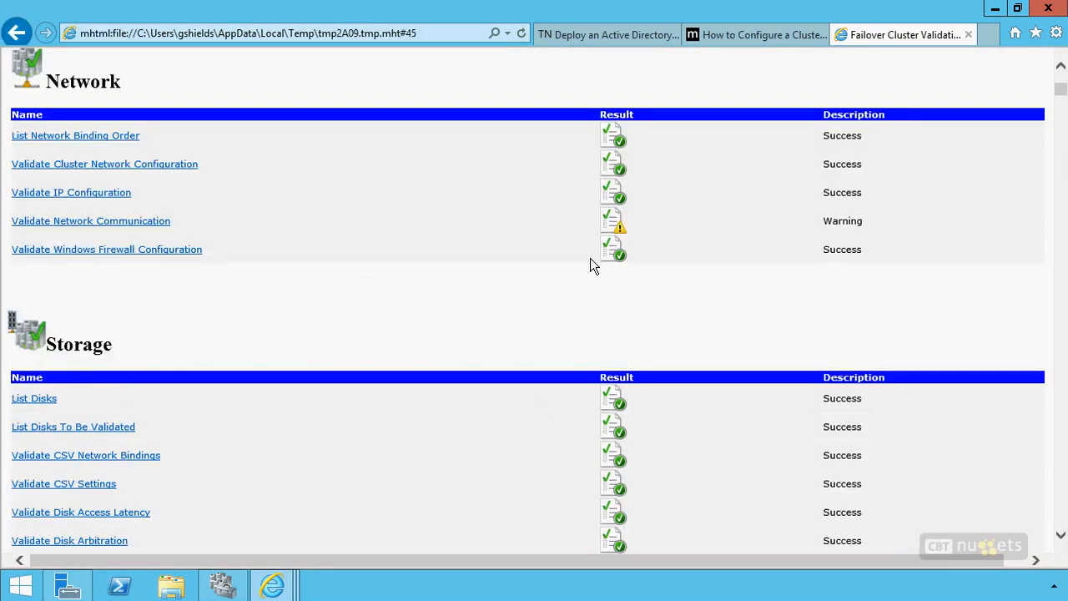
click(76, 222)
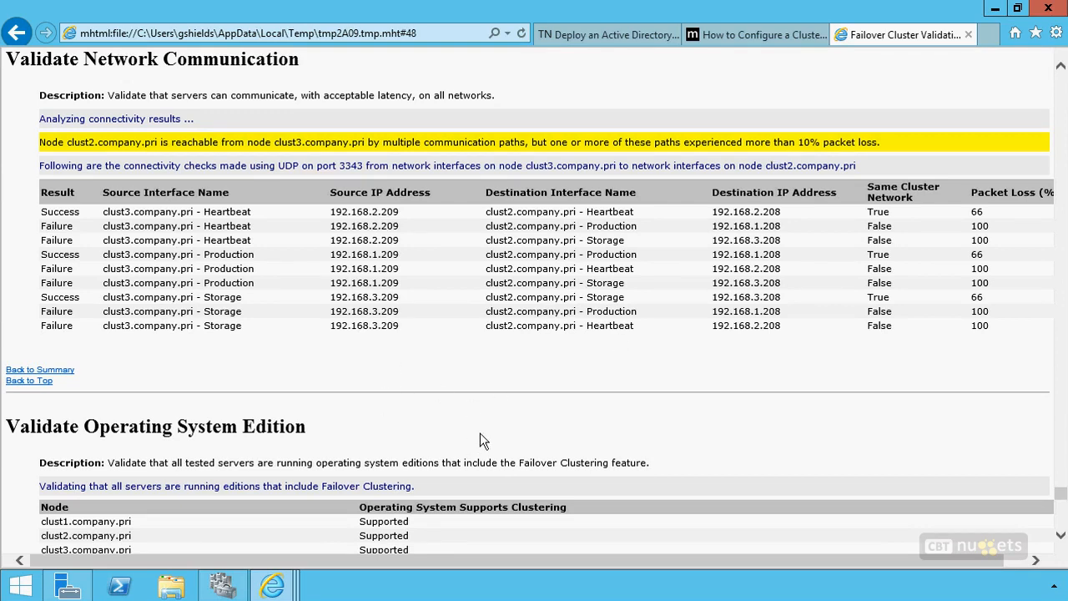
scroll(482, 417, down, 15)
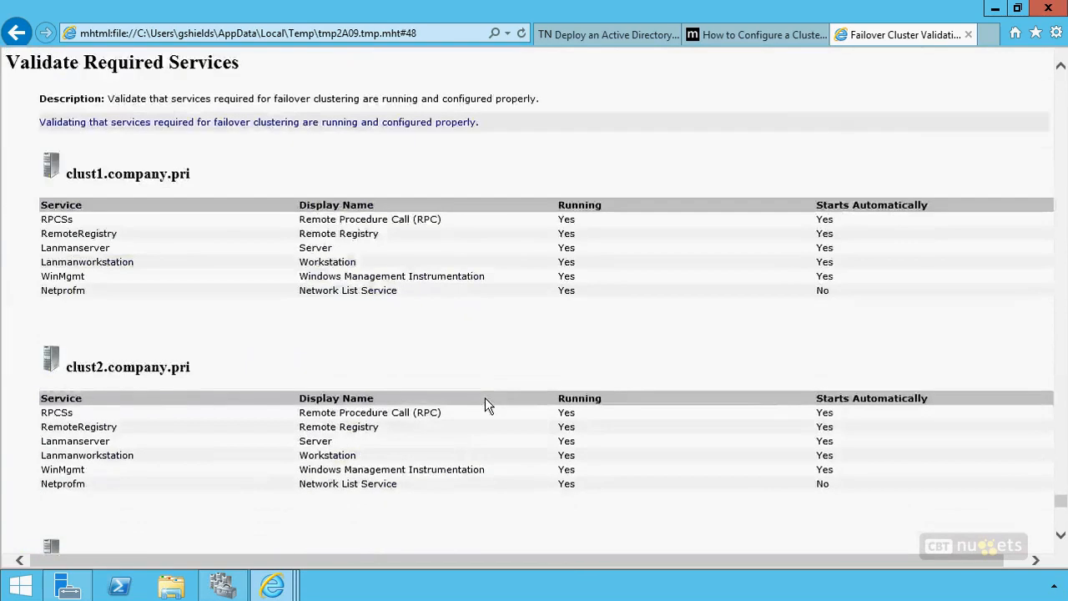
scroll(485, 397, down, 5)
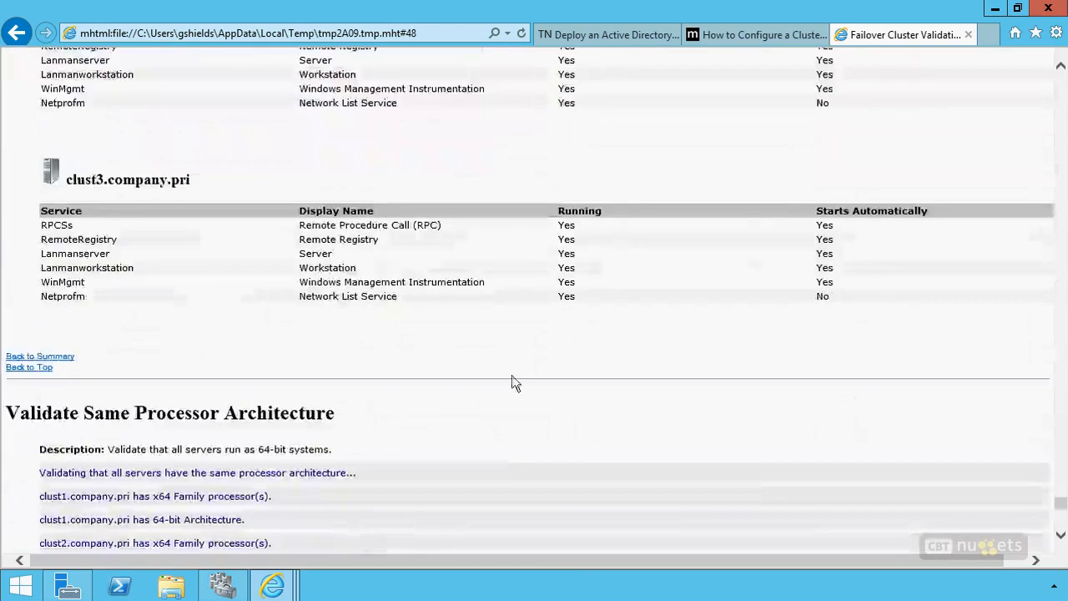
click(994, 9)
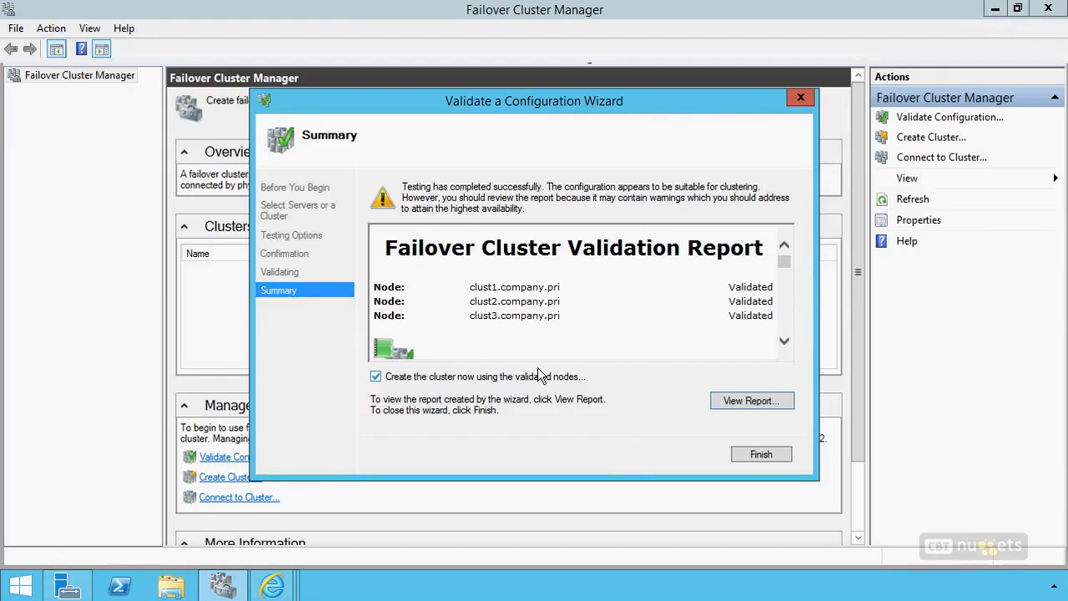
Finish the validation, start creating the cluster from the validated nodes, and continue to the administration access point settings.
click(752, 456)
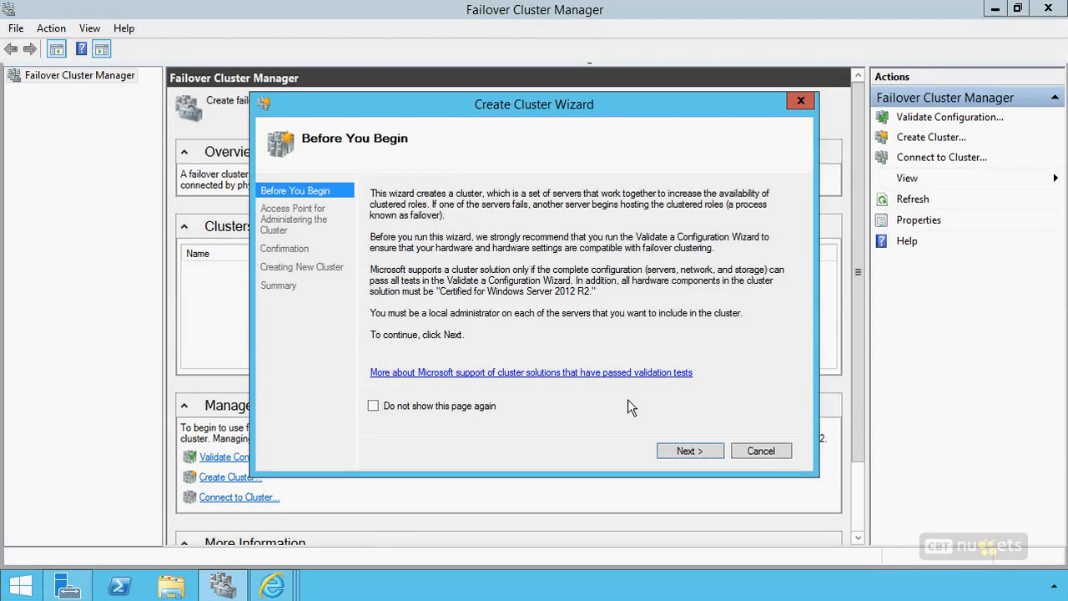
click(687, 451)
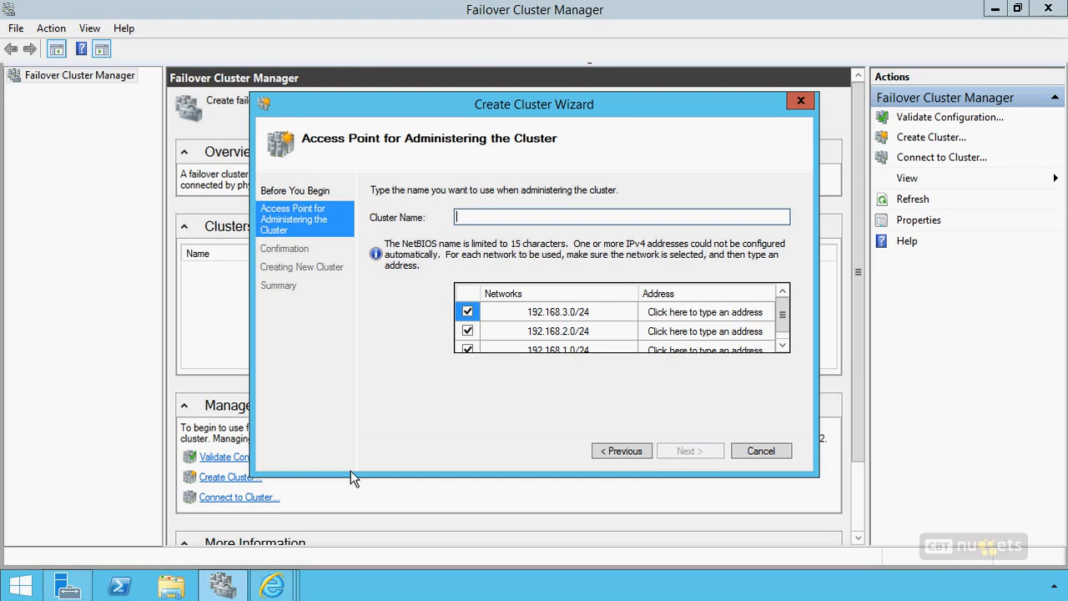
Switch to Internet Explorer and read the introduction of the article Deploy an Active Directory-Detached Cluster.
mouse_move(274, 586)
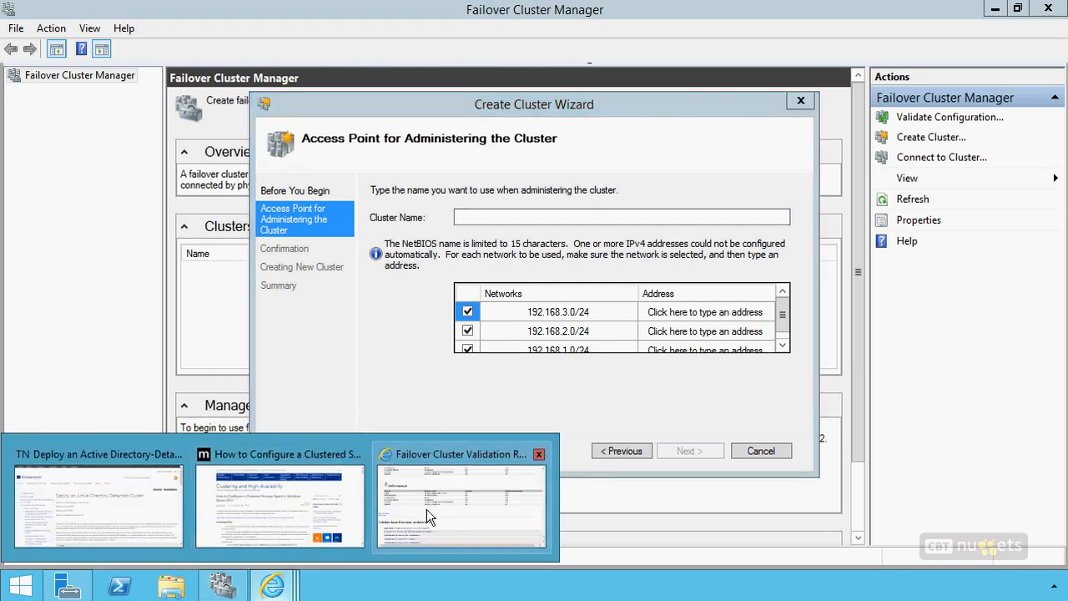
click(426, 509)
click(750, 38)
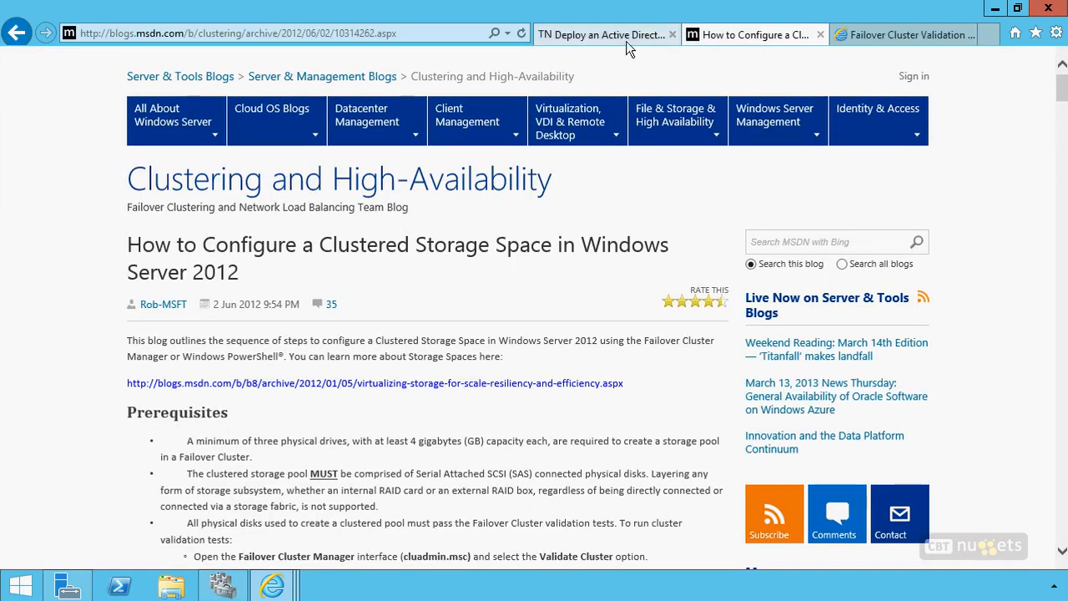
click(593, 31)
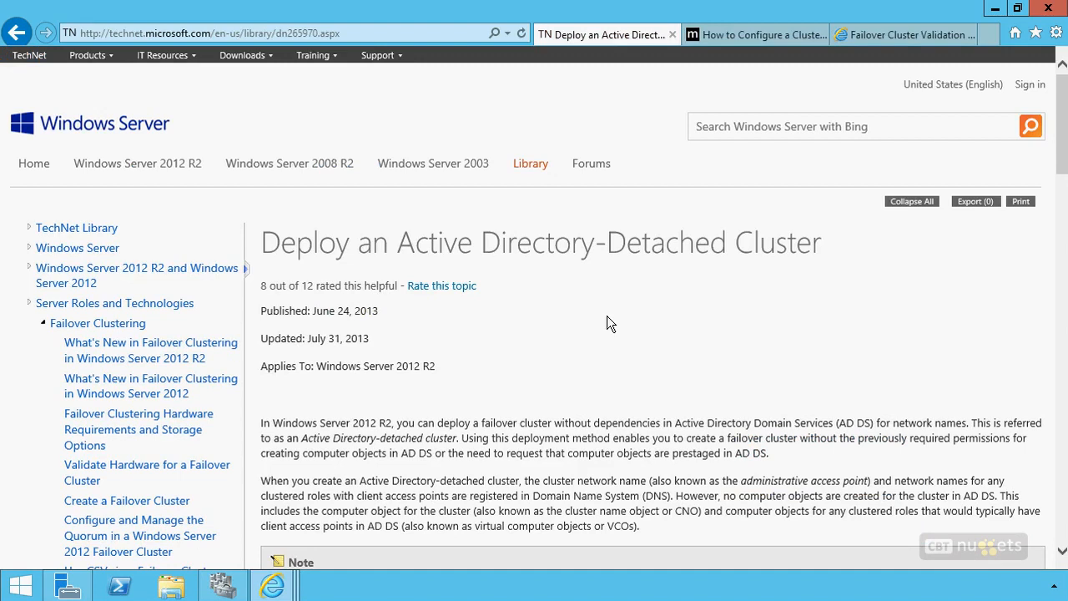
scroll(607, 318, down, 4)
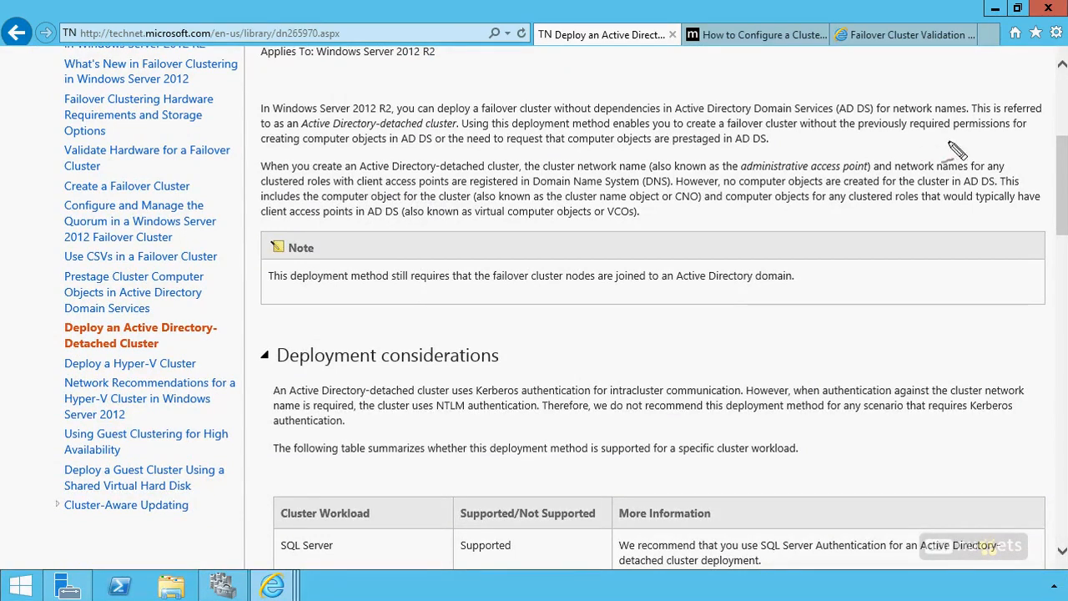
drag(938, 141, 905, 121)
drag(351, 150, 315, 140)
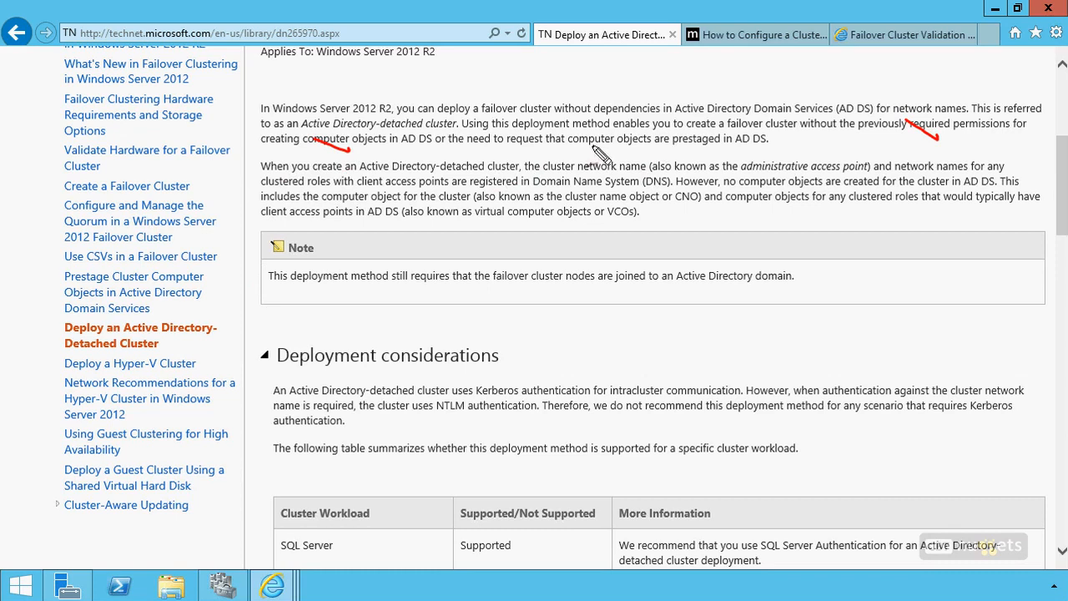
drag(723, 150, 697, 135)
drag(571, 174, 602, 189)
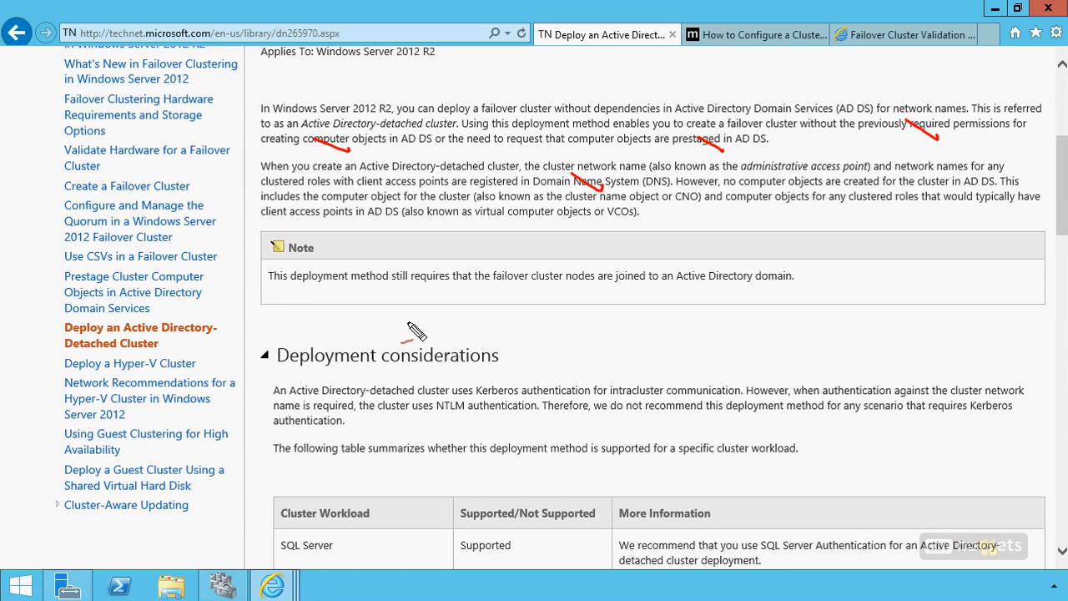
key(Escape)
Read the article's deployment considerations and New-Cluster PowerShell example, and return to the Create Cluster Wizard.
scroll(626, 357, down, 3)
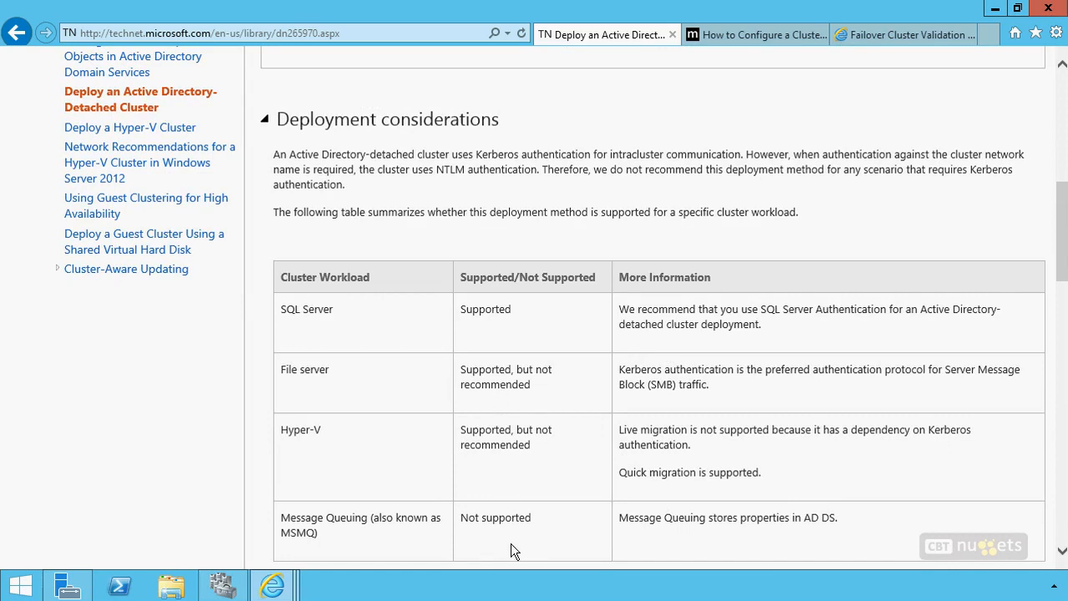
scroll(543, 467, down, 6)
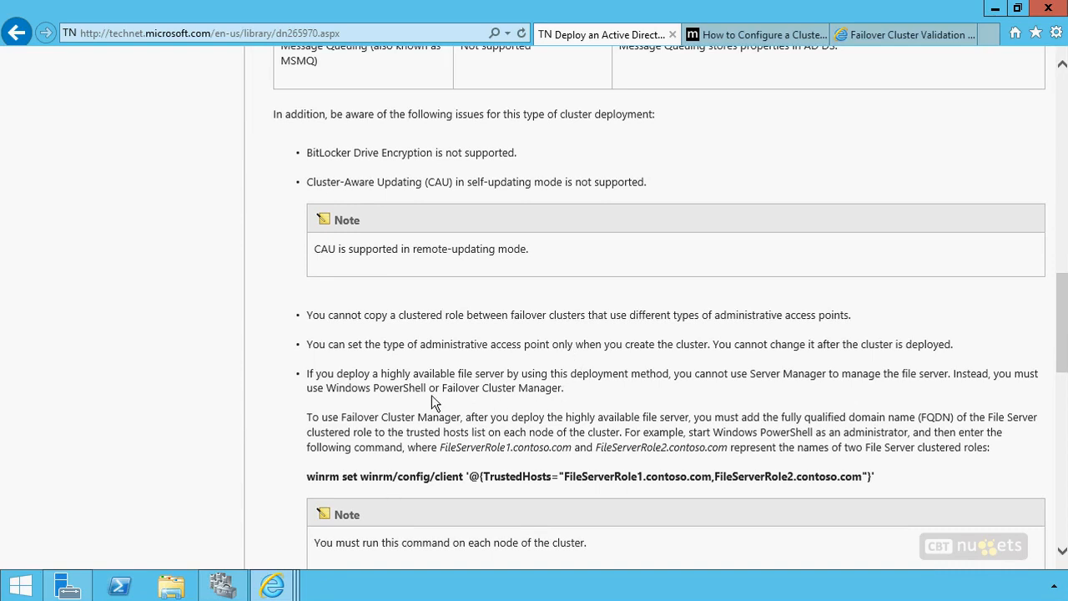
scroll(425, 396, down, 3)
scroll(422, 397, down, 4)
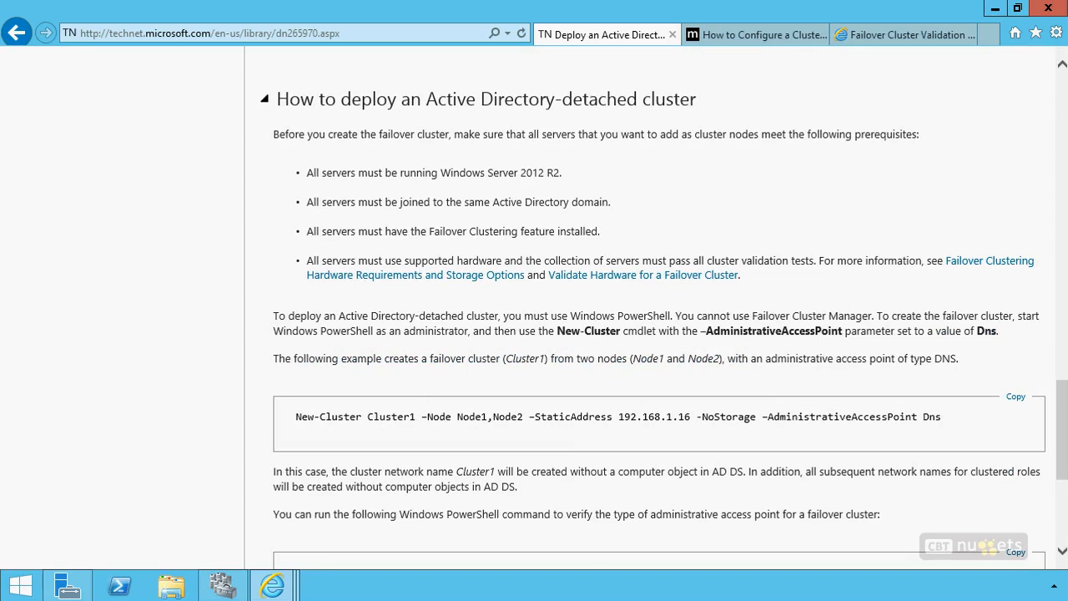
drag(288, 415, 254, 406)
drag(873, 431, 848, 410)
mouse_move(950, 399)
mouse_down()
mouse_move(899, 417)
mouse_move(905, 373)
mouse_up()
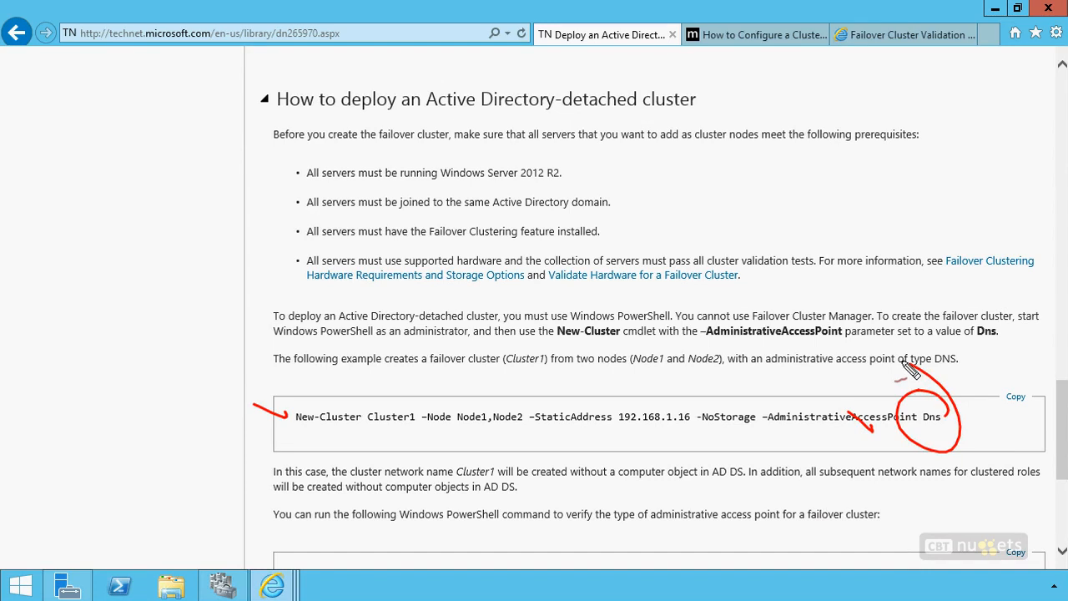
key(Escape)
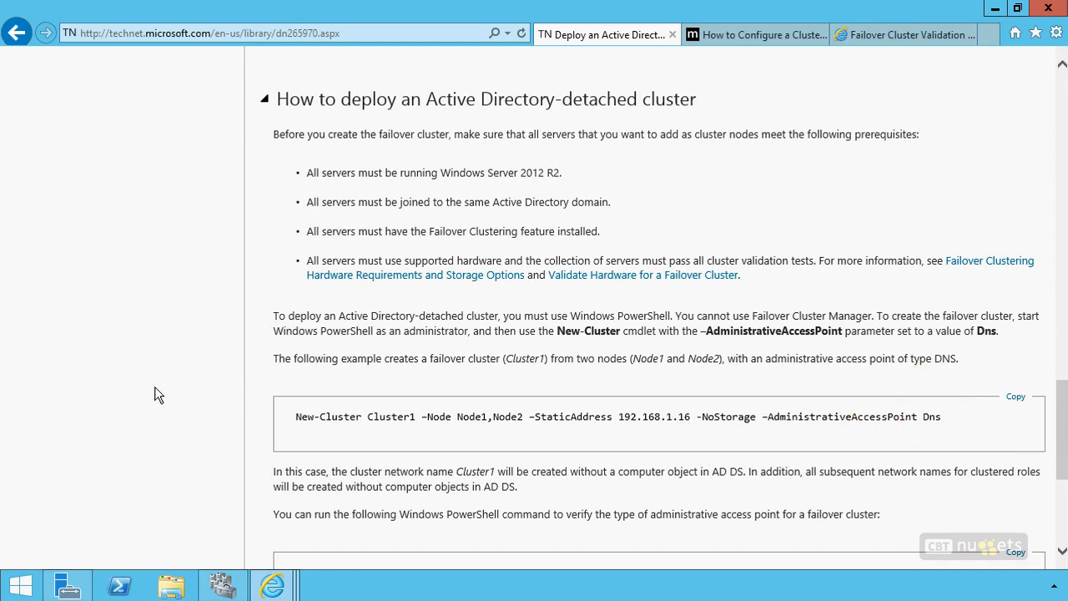
scroll(155, 392, down, 3)
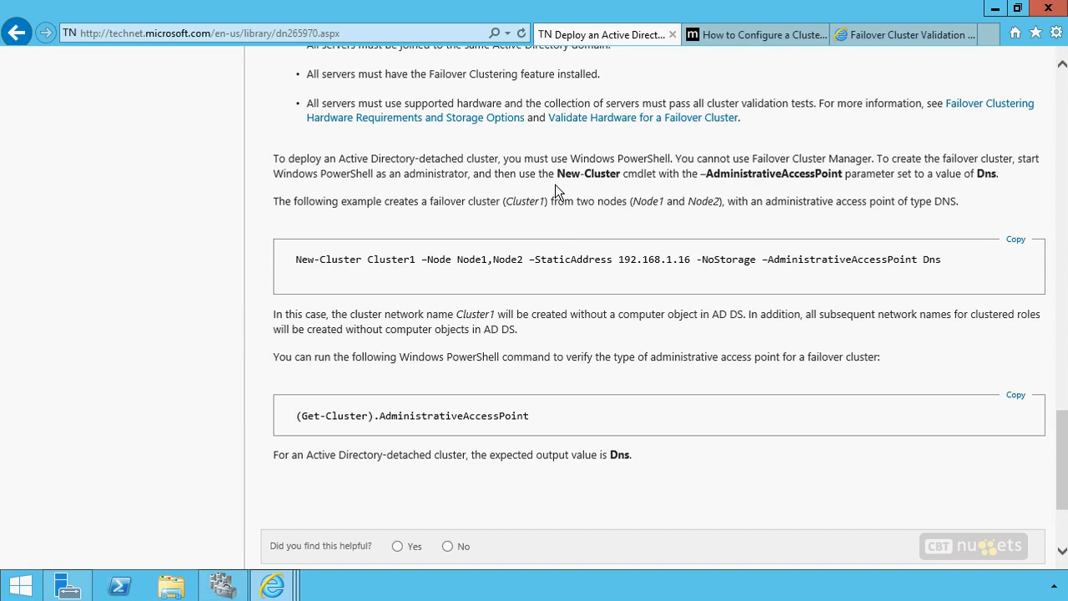
click(994, 8)
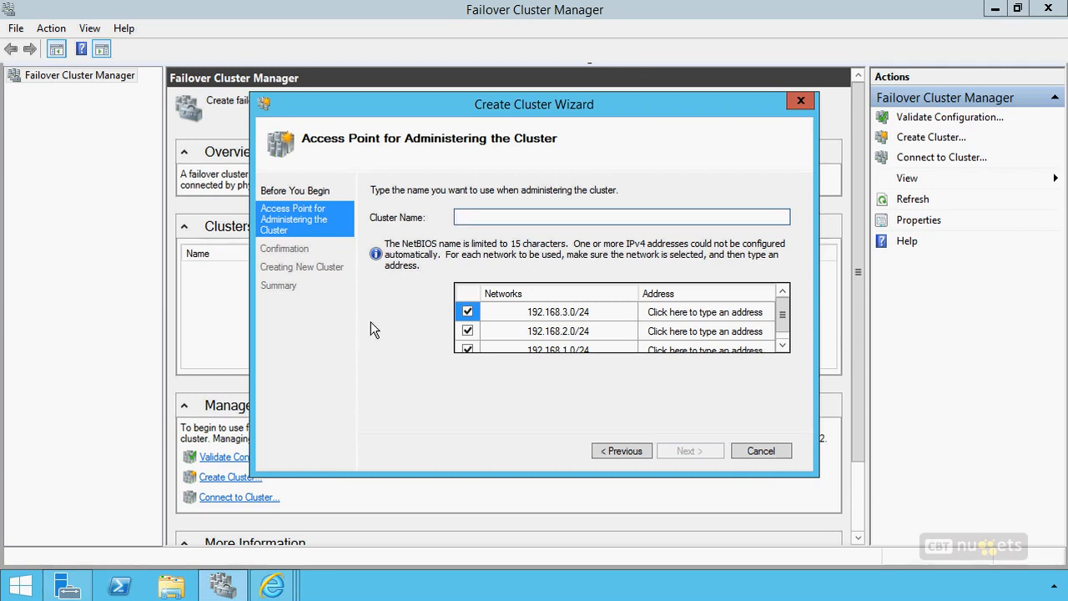
Name the cluster cluster1 and exclude the 192.168.3.0/24 and 192.168.2.0/24 networks from its access point.
text(cluster1)
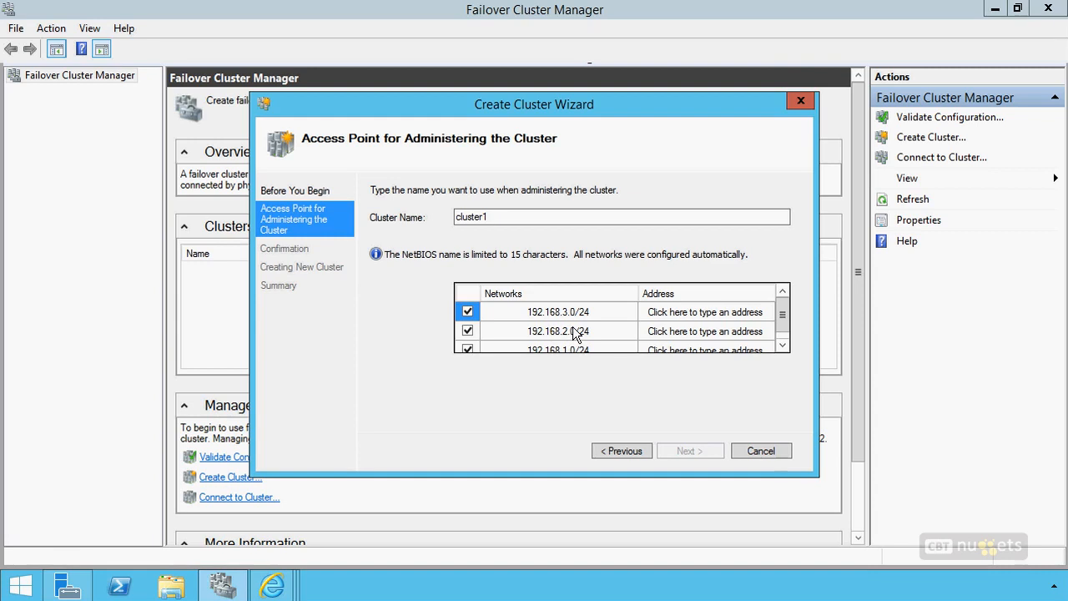
click(467, 311)
click(468, 331)
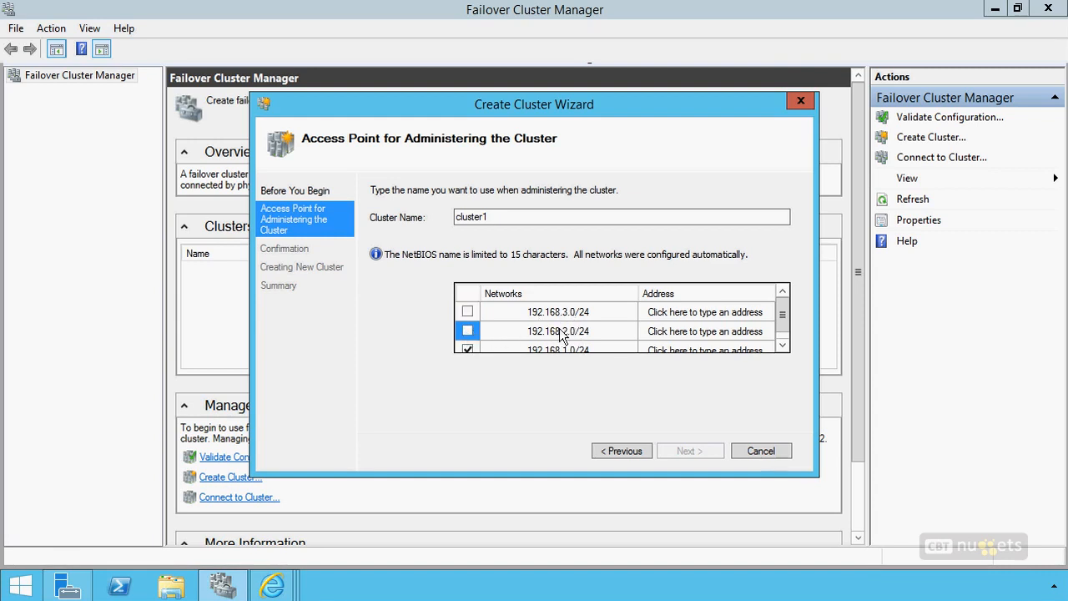
Assign the cluster access point the address 192.168.1.221 on the 192.168.1.0/24 network and continue to the confirmation.
click(600, 348)
scroll(594, 344, down, 1)
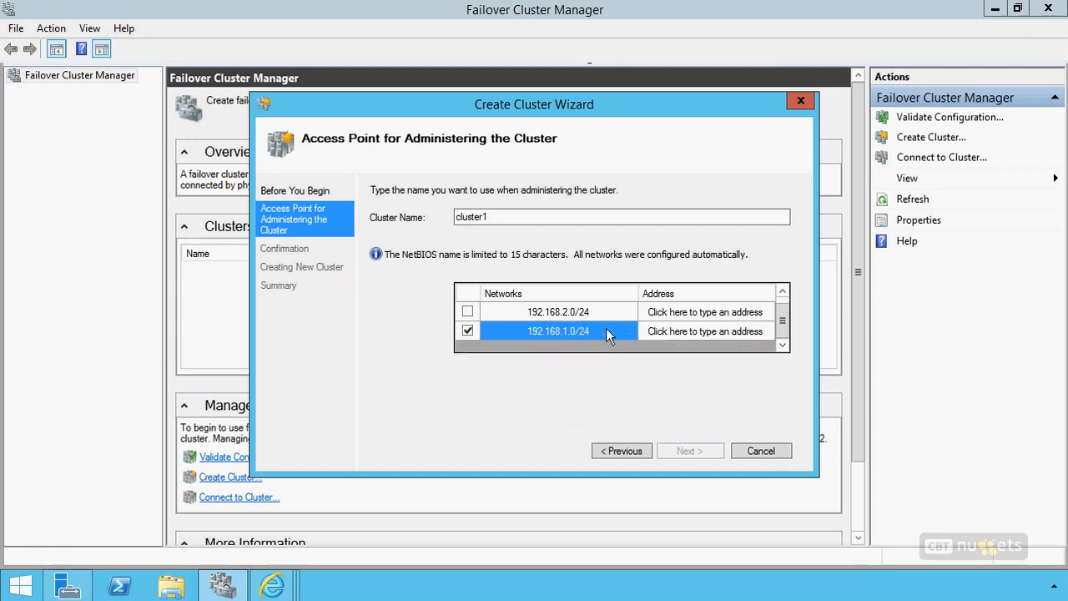
click(683, 331)
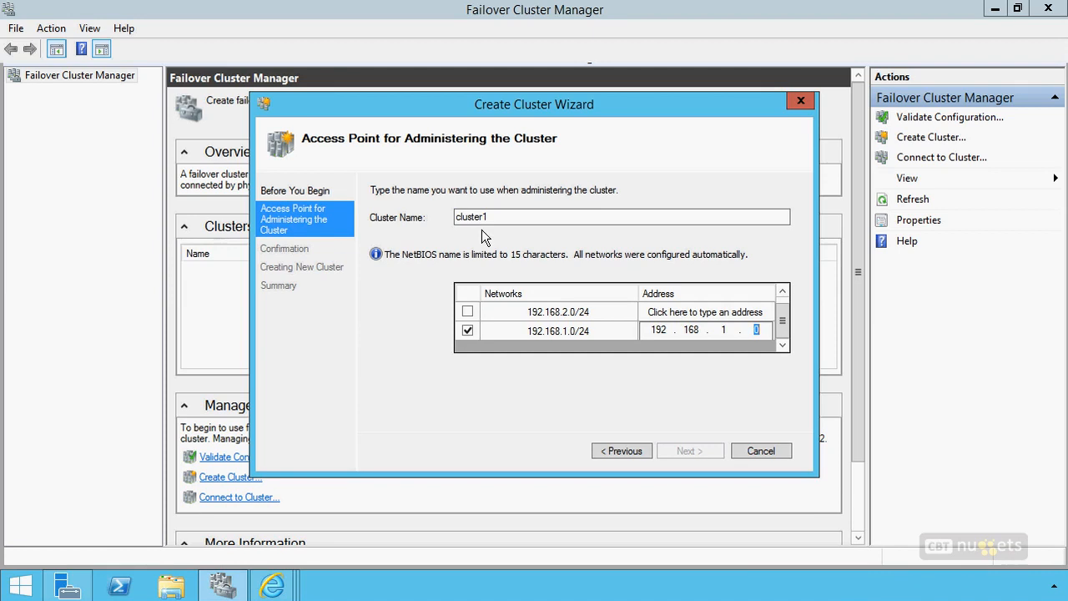
text(221)
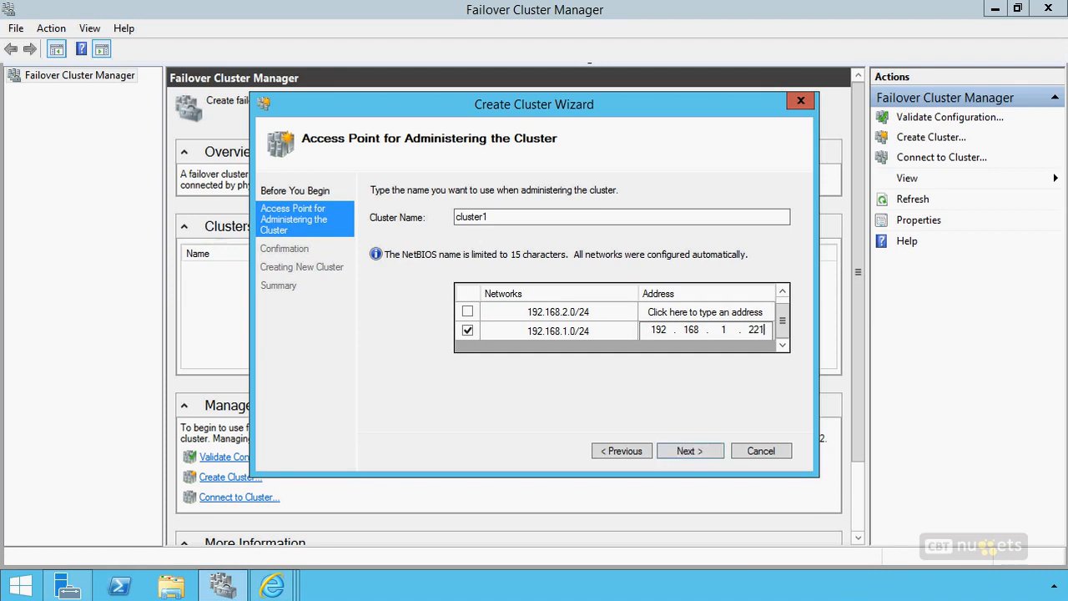
click(689, 452)
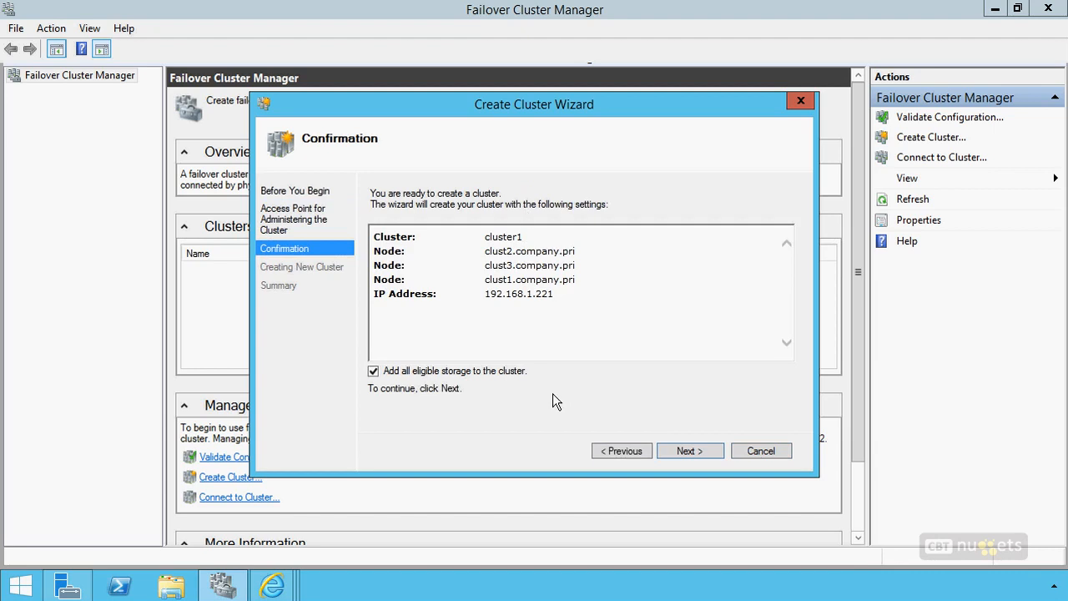
Create the cluster without adding all eligible storage, and finish the wizard.
click(421, 374)
click(693, 452)
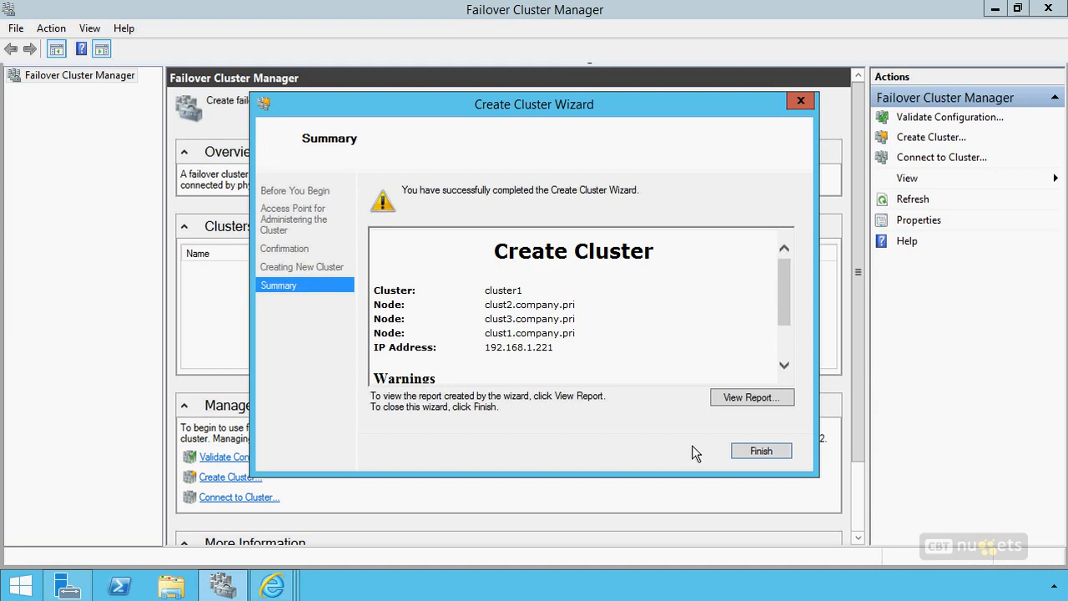
click(765, 453)
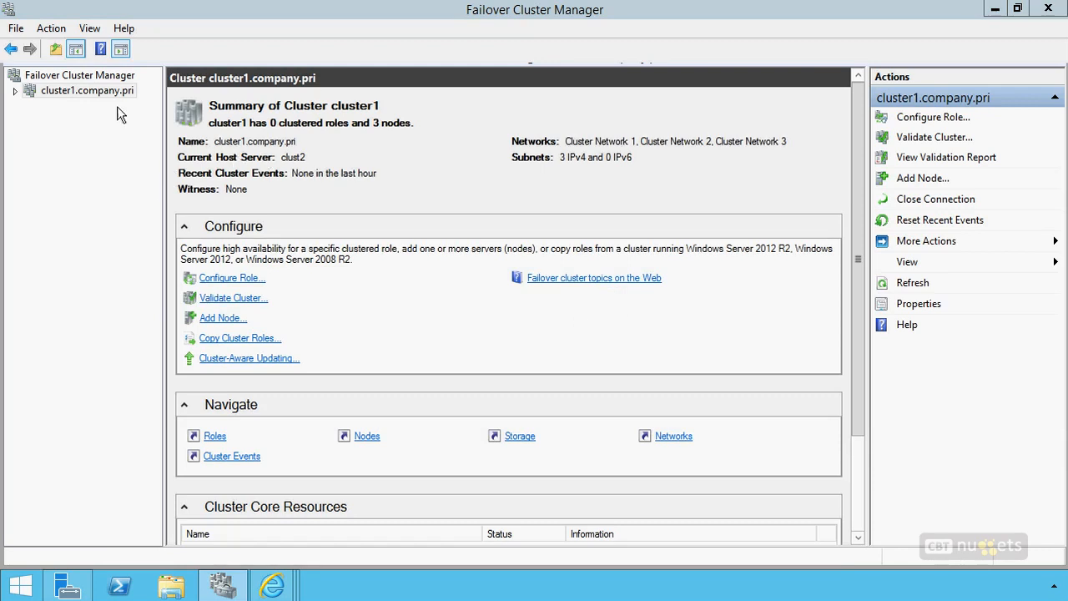
Examine the new cluster's nodes, roles, storage disks and storage pools.
click(15, 91)
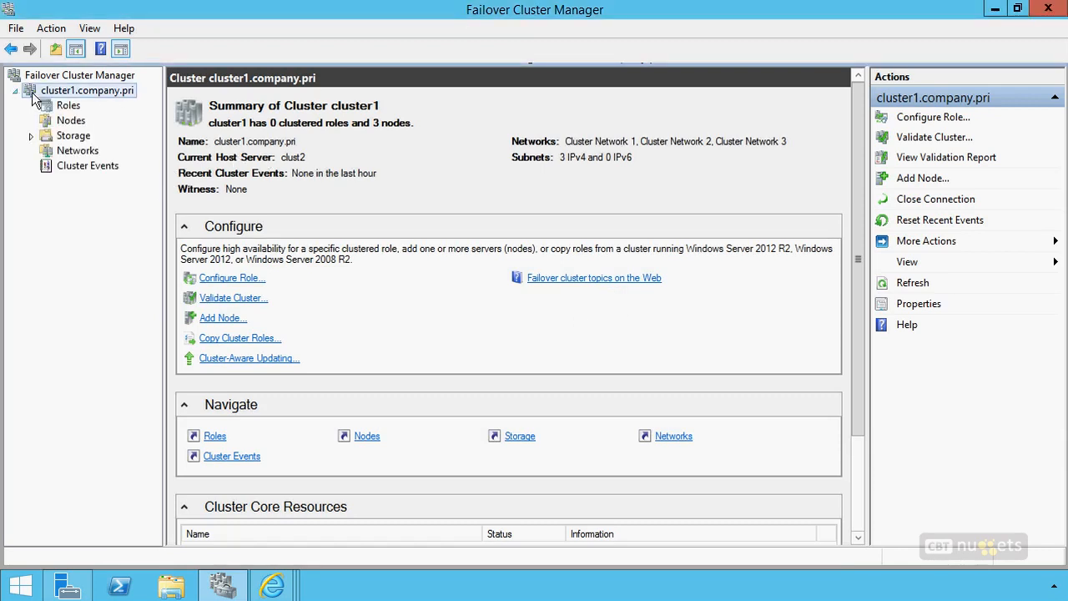
click(32, 135)
click(71, 121)
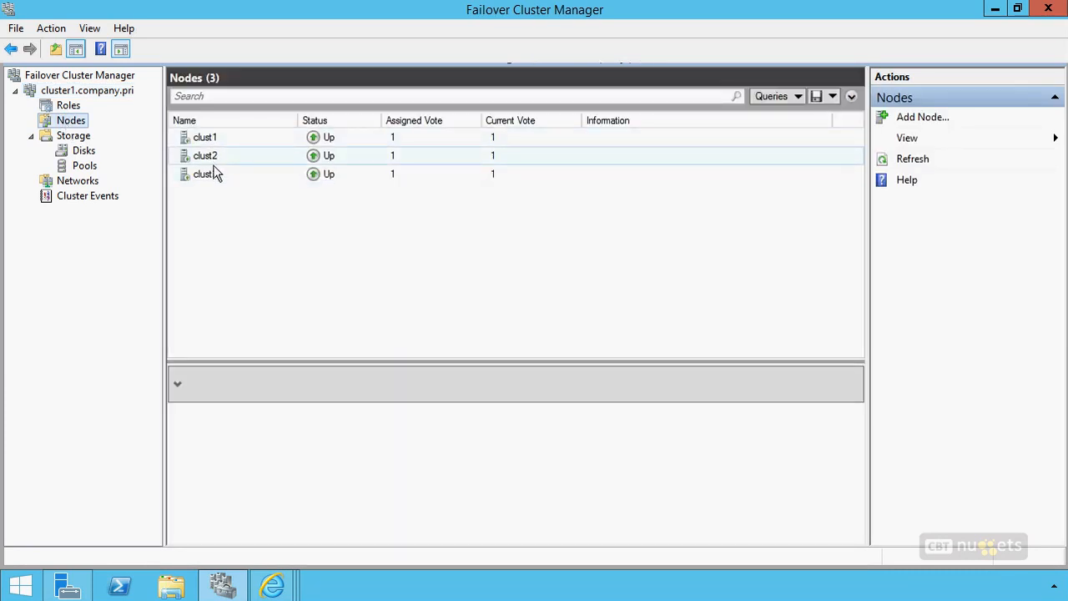
click(67, 106)
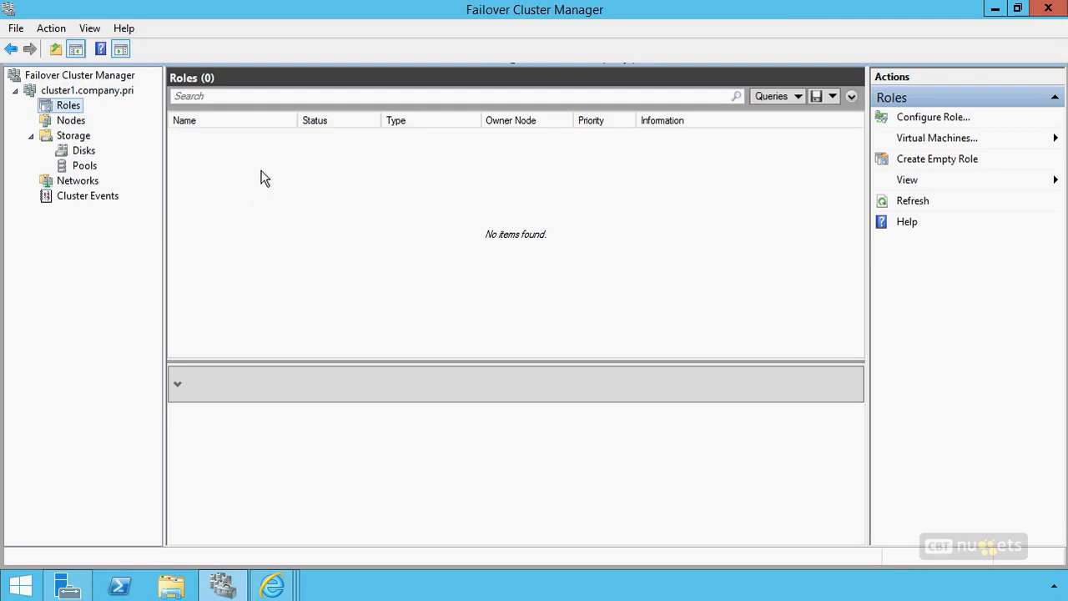
click(76, 138)
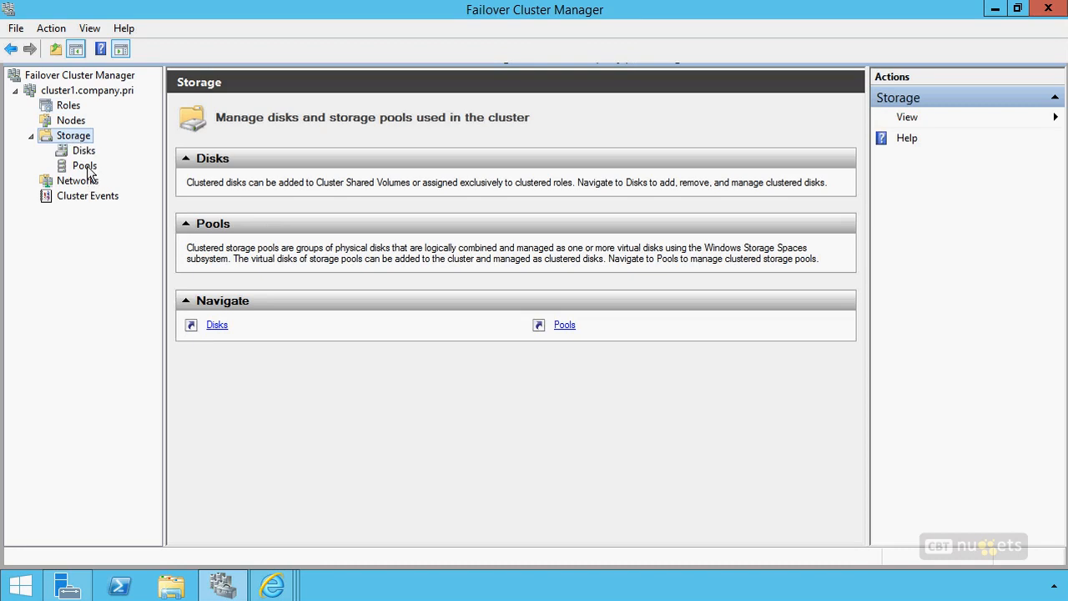
click(83, 151)
right_click(82, 151)
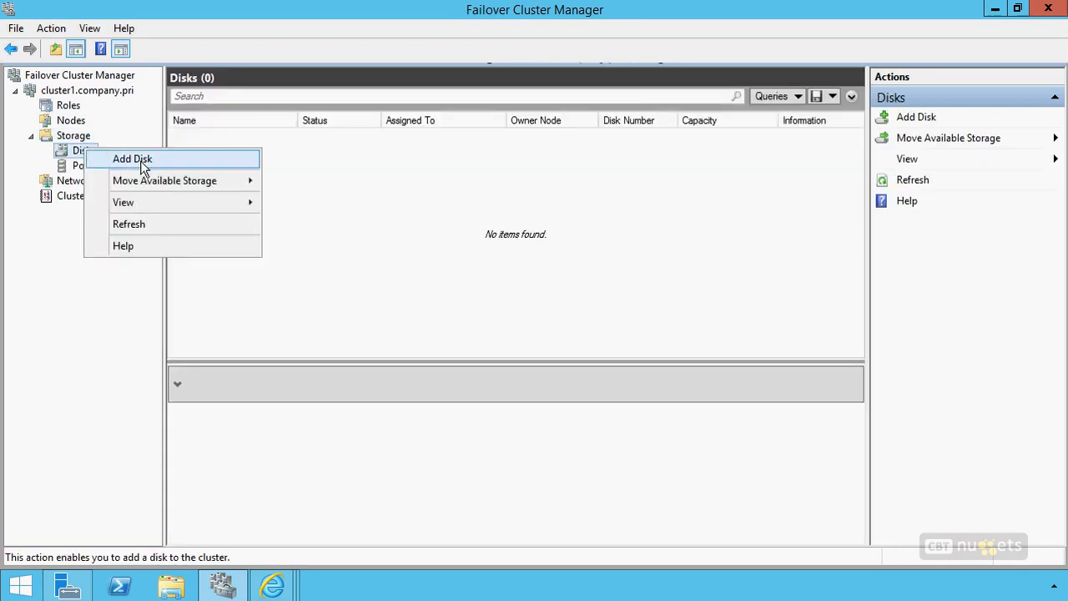
click(52, 245)
click(84, 166)
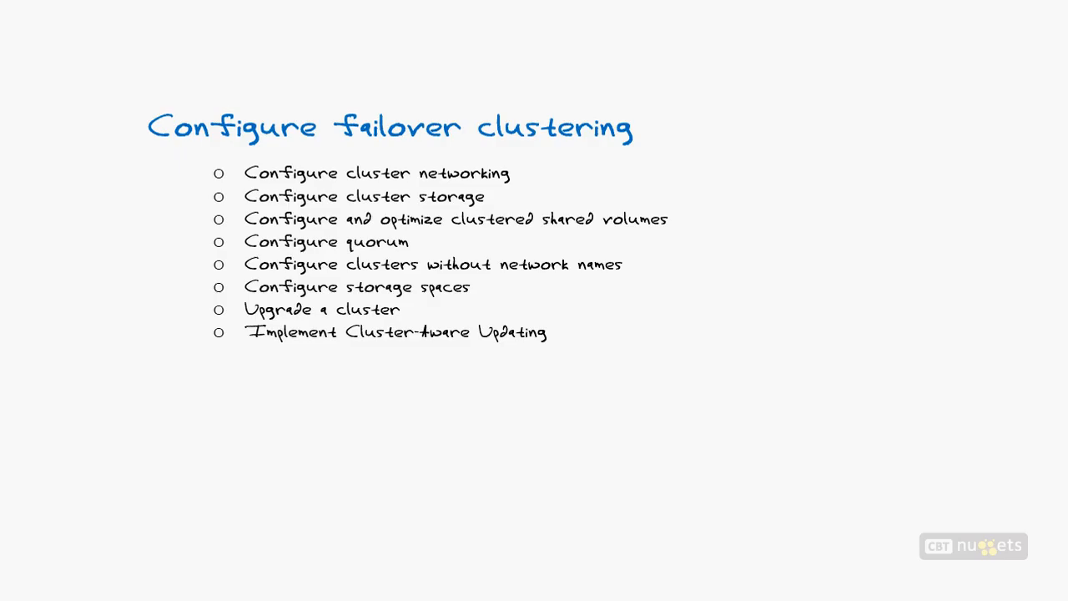
drag(207, 286, 178, 281)
mouse_move(861, 209)
mouse_down()
mouse_move(825, 227)
mouse_move(874, 232)
mouse_move(897, 219)
mouse_move(834, 210)
mouse_up()
mouse_move(824, 255)
mouse_down()
mouse_move(822, 315)
mouse_move(770, 311)
mouse_move(822, 312)
mouse_move(892, 265)
mouse_move(839, 310)
mouse_up()
mouse_move(922, 250)
mouse_down()
mouse_move(923, 313)
mouse_move(933, 317)
mouse_up()
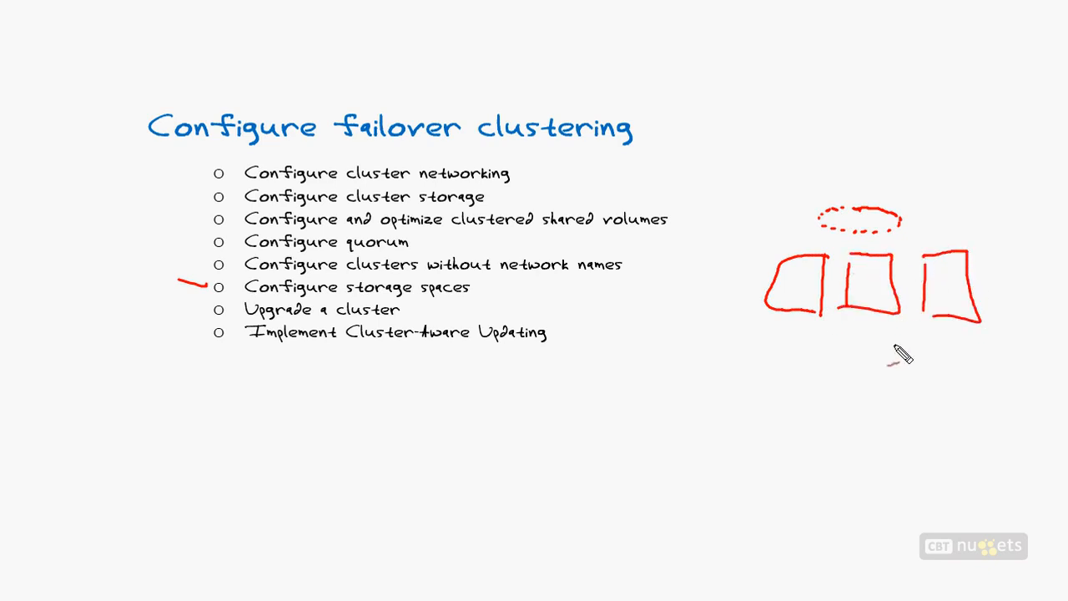
mouse_move(924, 247)
mouse_down()
mouse_move(908, 235)
mouse_move(814, 251)
mouse_up()
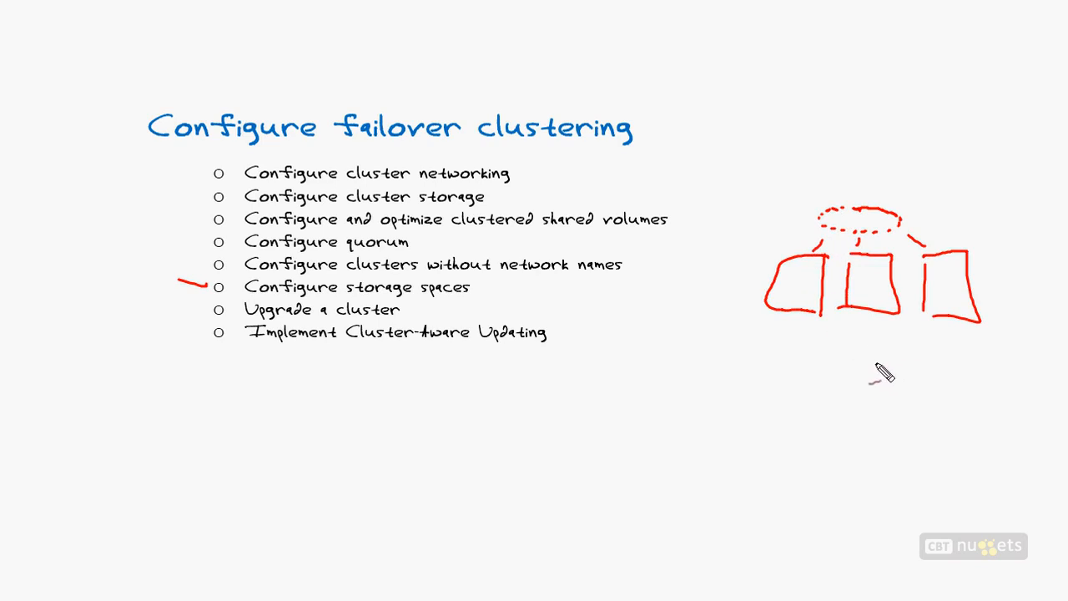
drag(907, 361, 908, 424)
drag(840, 359, 841, 437)
drag(908, 429, 840, 438)
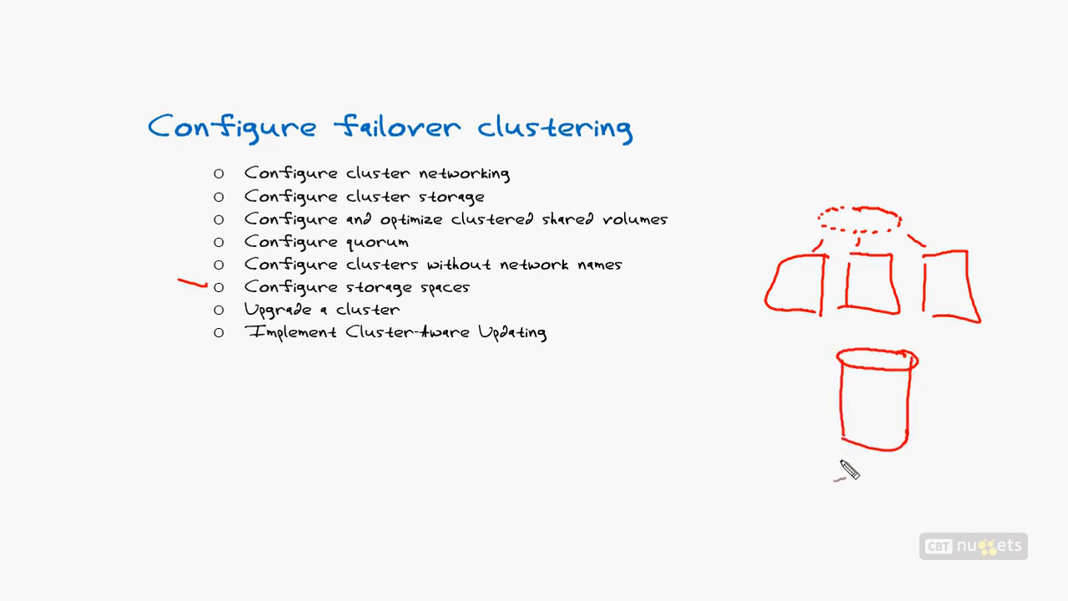
drag(872, 322, 873, 340)
drag(932, 327, 916, 342)
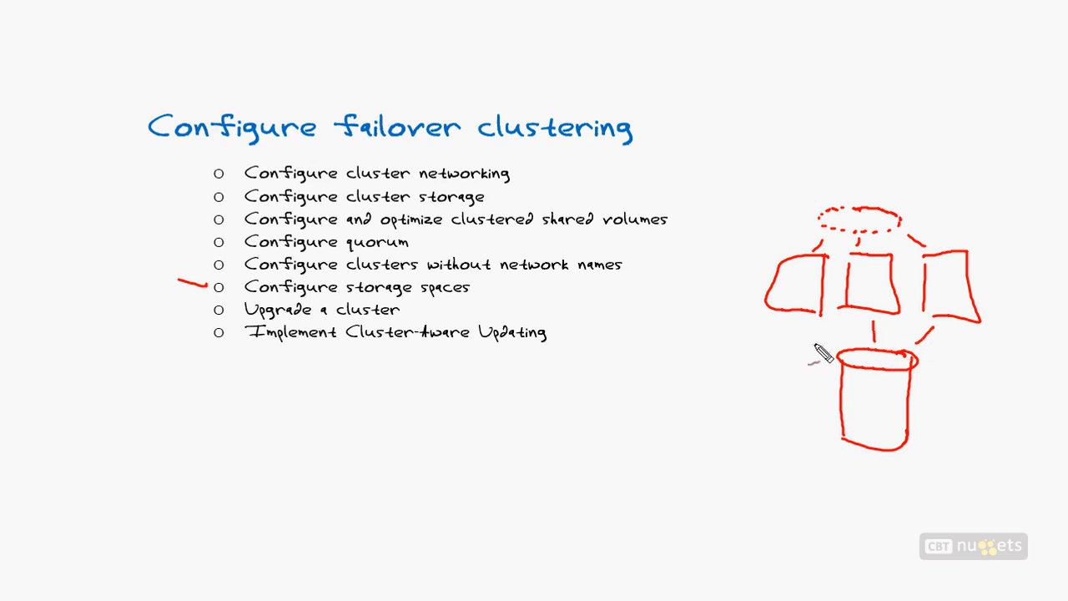
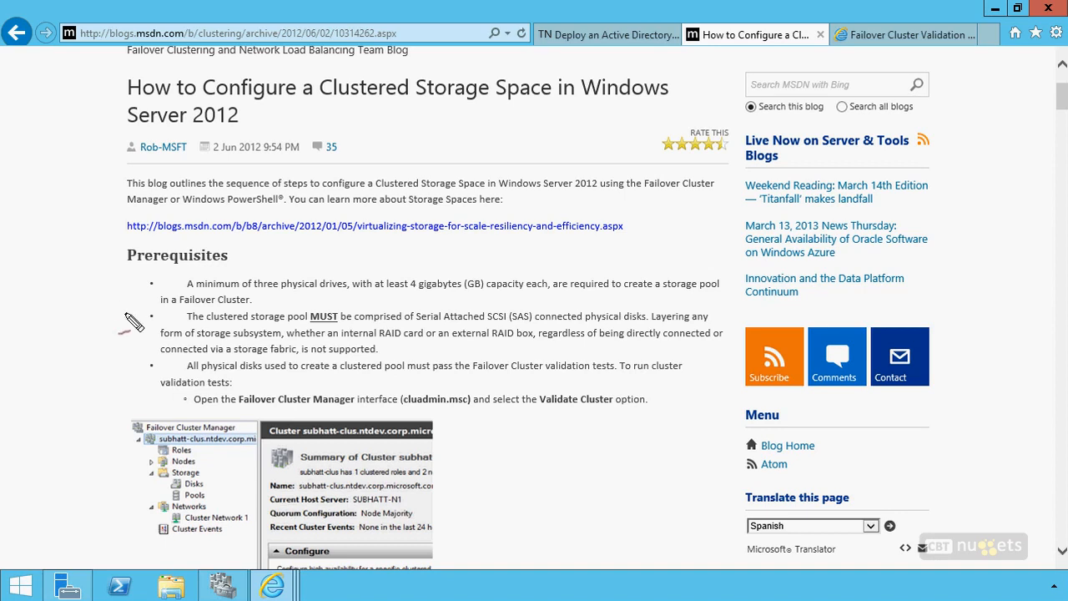
Read the clustered storage space prerequisites in the MSDN article, and return to Failover Cluster Manager.
mouse_move(161, 270)
mouse_down()
mouse_move(133, 386)
mouse_move(171, 407)
mouse_up()
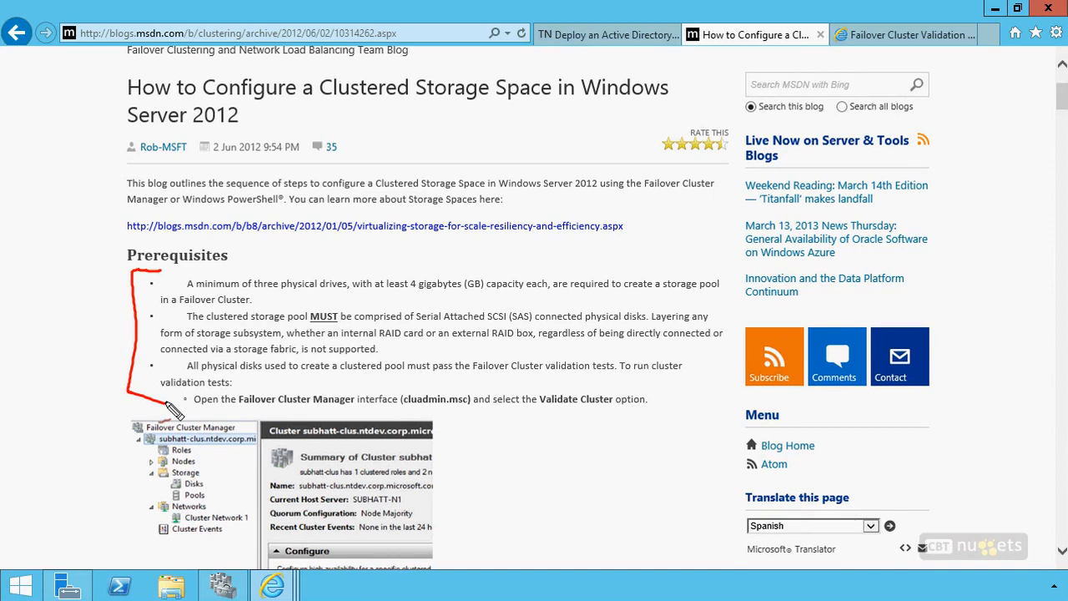
mouse_move(510, 424)
mouse_down()
mouse_move(517, 436)
mouse_move(493, 430)
mouse_up()
mouse_move(500, 417)
mouse_down()
mouse_move(535, 453)
mouse_move(557, 454)
mouse_move(563, 490)
mouse_move(494, 455)
mouse_up()
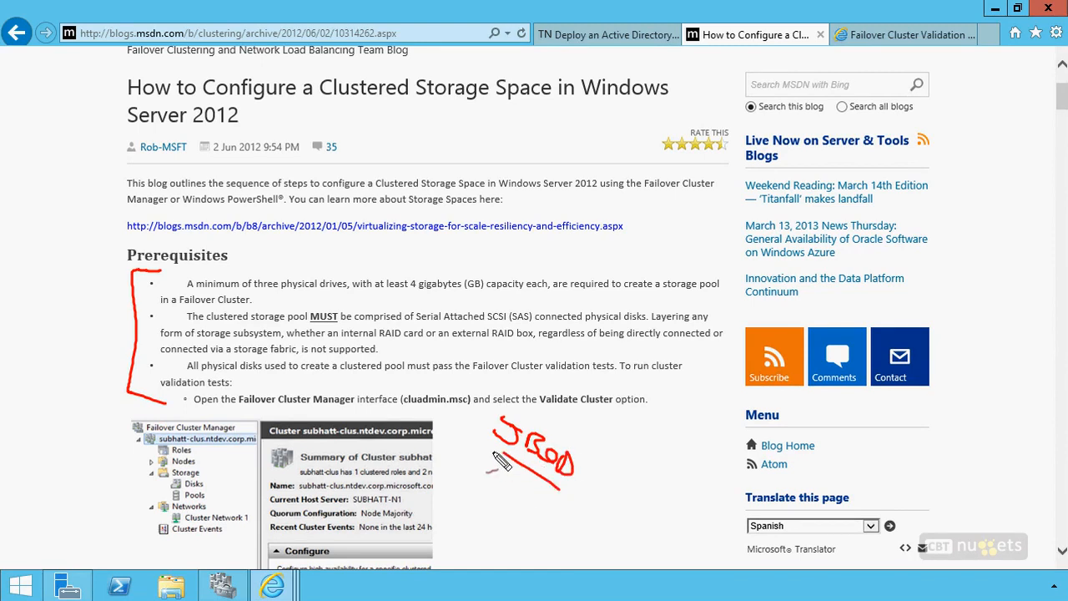
key(Escape)
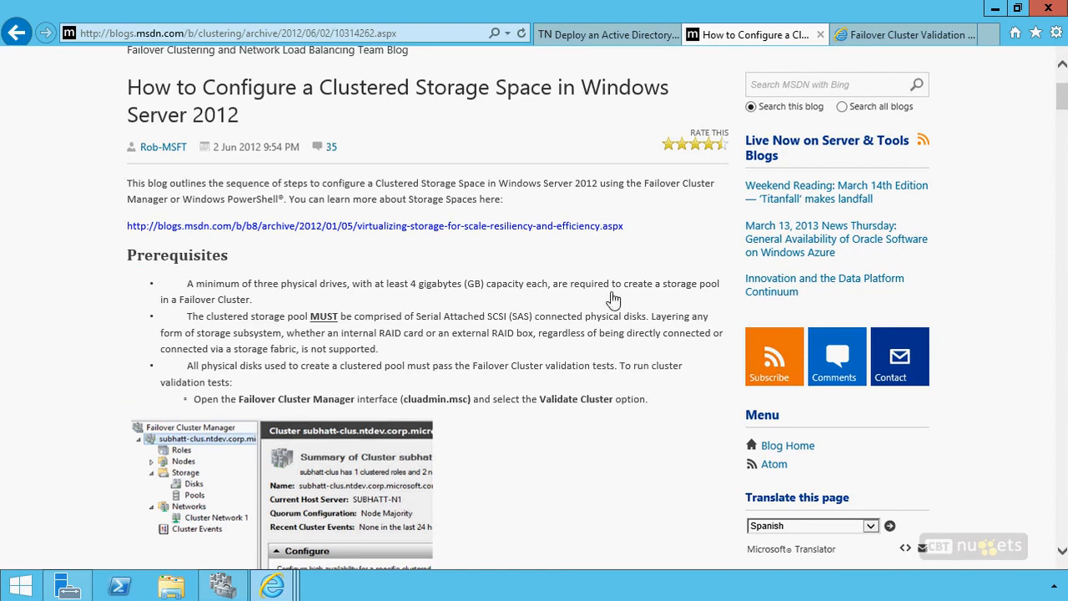
click(995, 10)
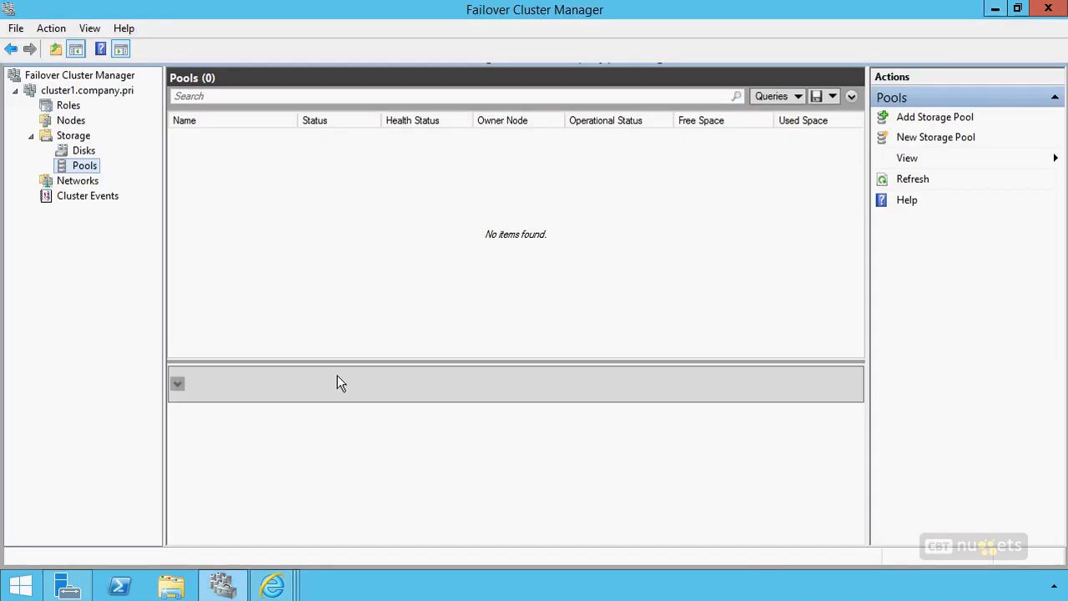
Add both available disks, Cluster Disk 1 and Cluster Disk 2, to the cluster's storage.
click(83, 150)
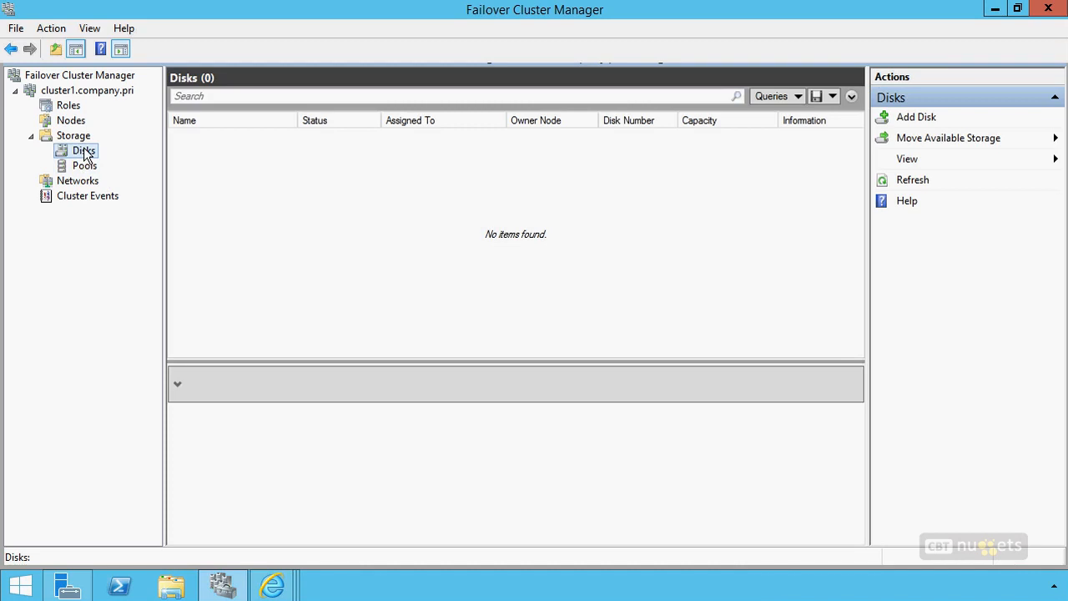
right_click(84, 153)
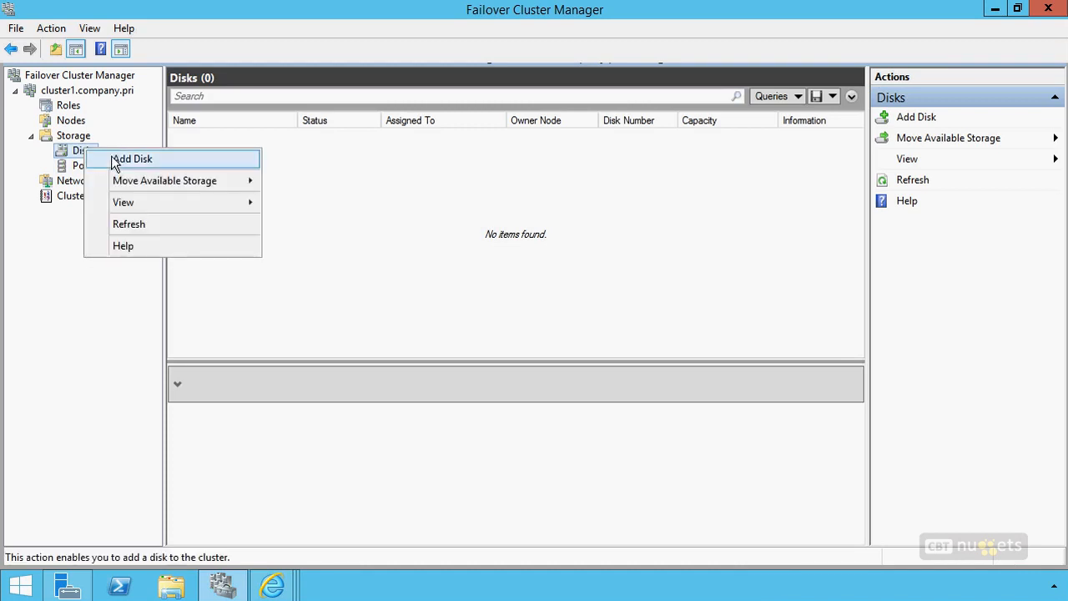
click(116, 161)
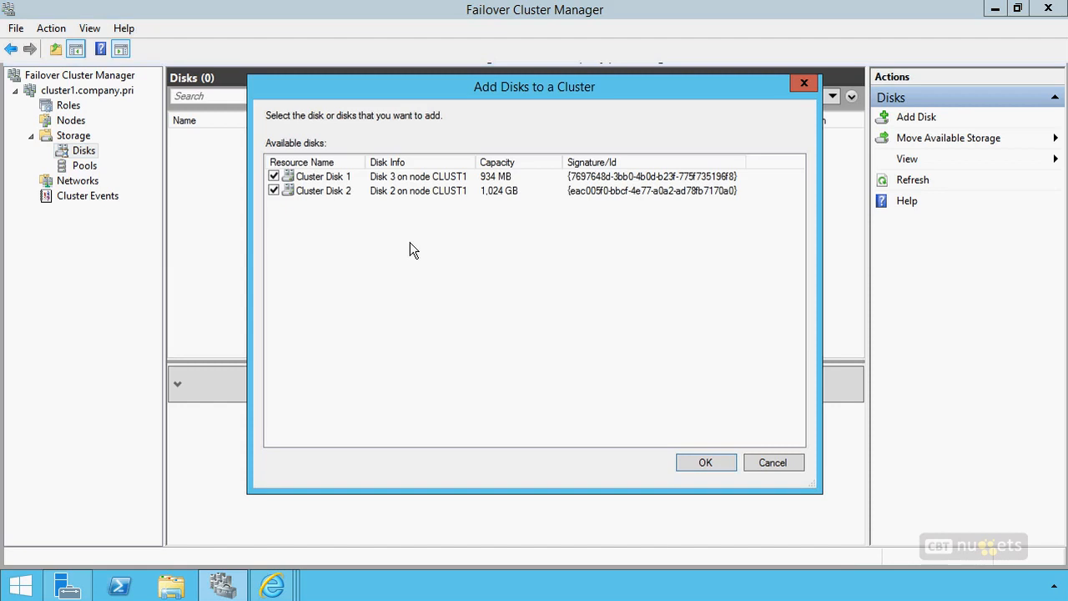
click(705, 464)
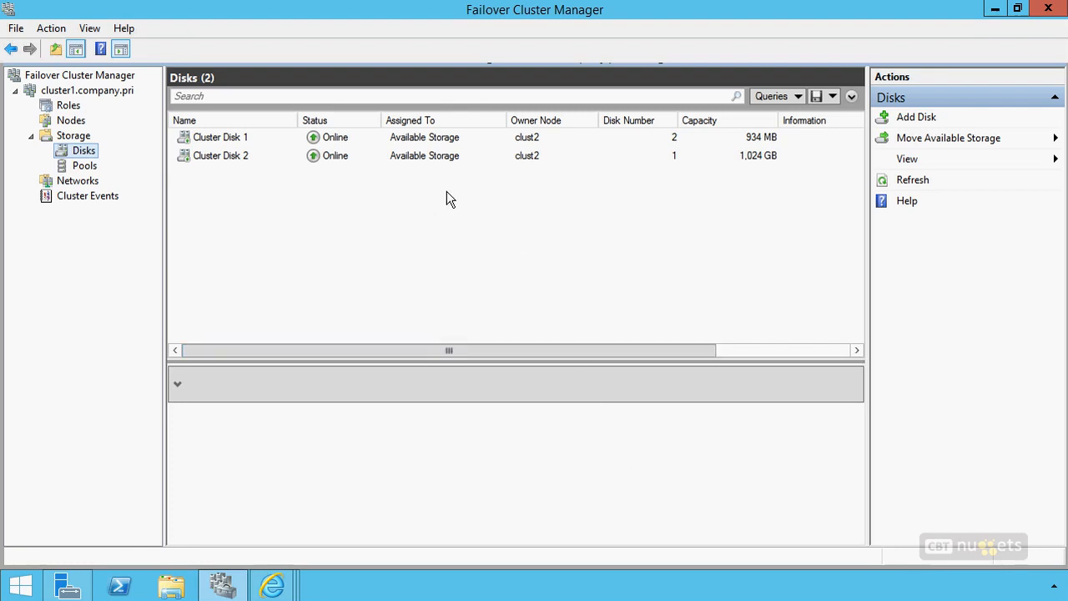
Inspect the volumes and available actions of Cluster Disk 1 and Cluster Disk 2.
click(422, 140)
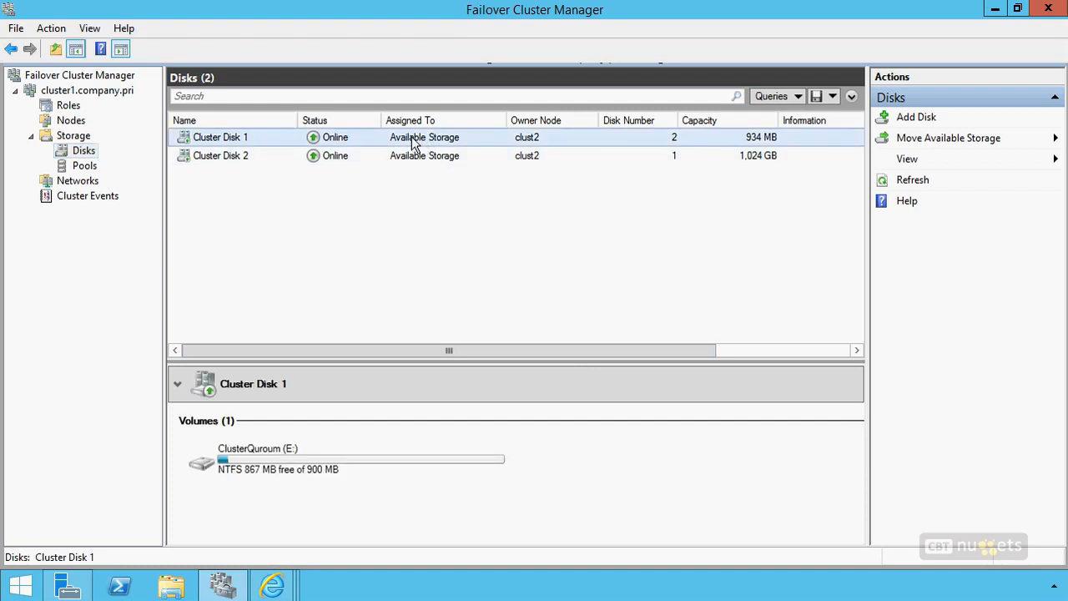
right_click(411, 139)
click(399, 158)
right_click(398, 153)
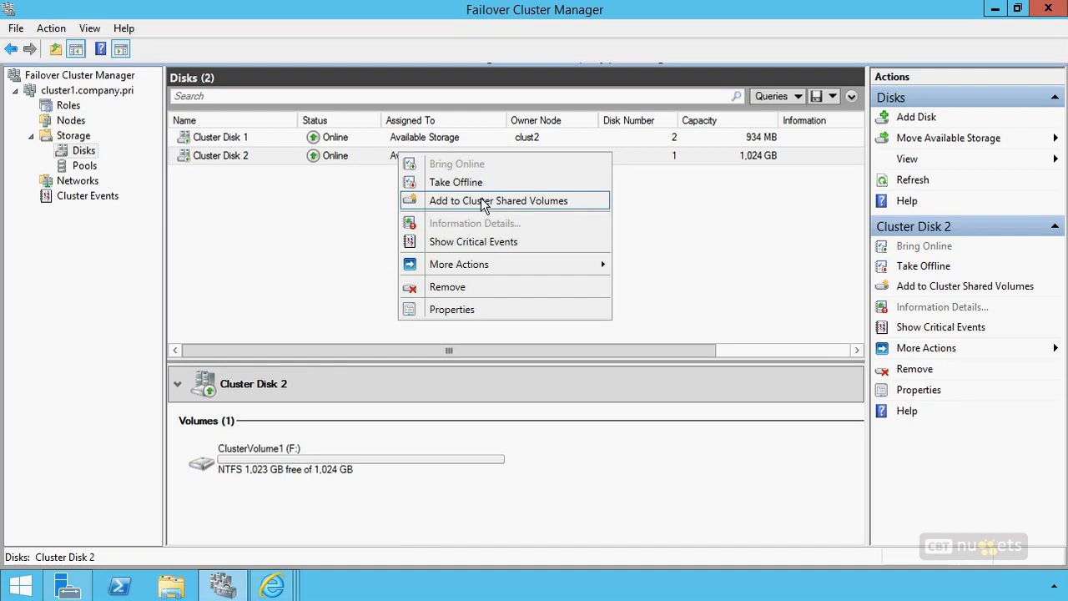
click(351, 197)
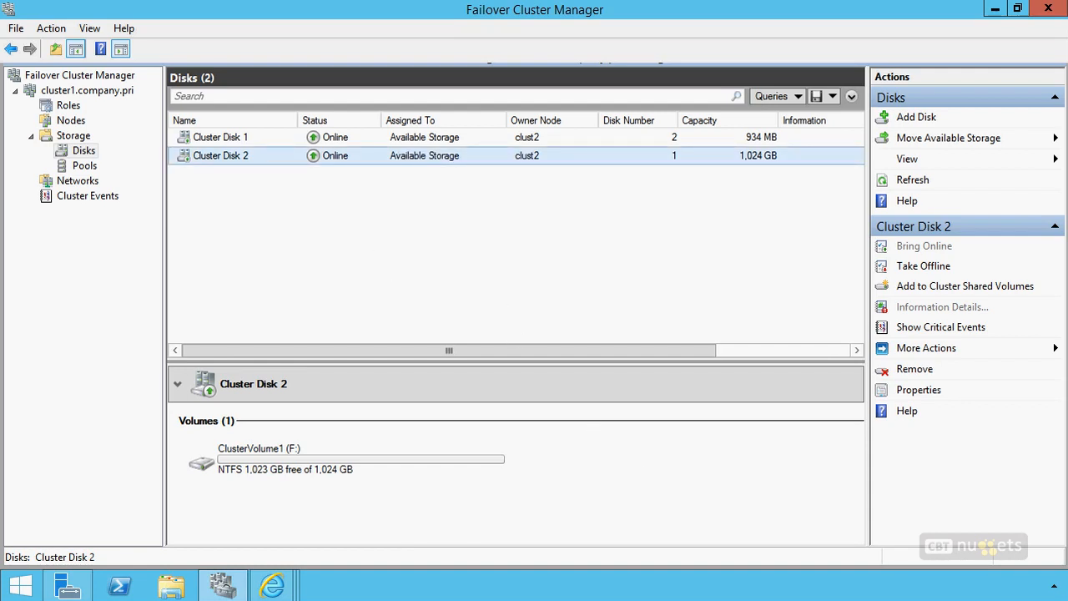
drag(449, 193, 445, 246)
mouse_move(459, 195)
mouse_down()
mouse_move(394, 242)
mouse_move(446, 246)
mouse_up()
mouse_move(503, 205)
mouse_down()
mouse_move(499, 240)
mouse_move(552, 243)
mouse_move(499, 244)
mouse_up()
mouse_move(613, 199)
mouse_down()
mouse_move(607, 247)
mouse_move(675, 250)
mouse_move(607, 247)
mouse_up()
drag(552, 293, 586, 430)
drag(482, 293, 479, 425)
mouse_move(586, 430)
mouse_down()
mouse_move(482, 425)
mouse_move(507, 436)
mouse_up()
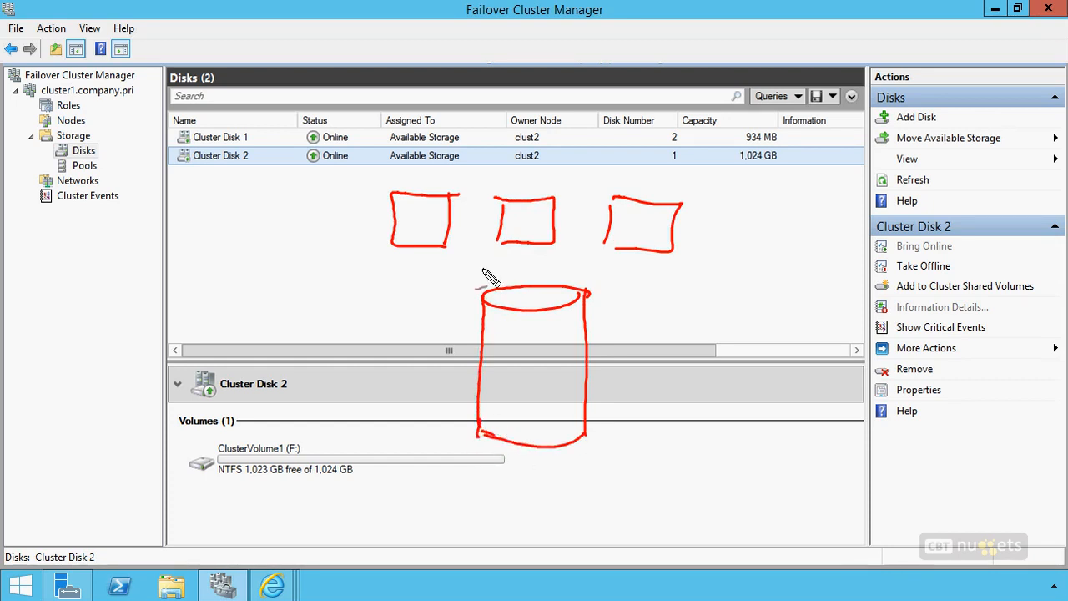
drag(437, 262, 469, 284)
drag(525, 256, 530, 273)
drag(632, 261, 609, 281)
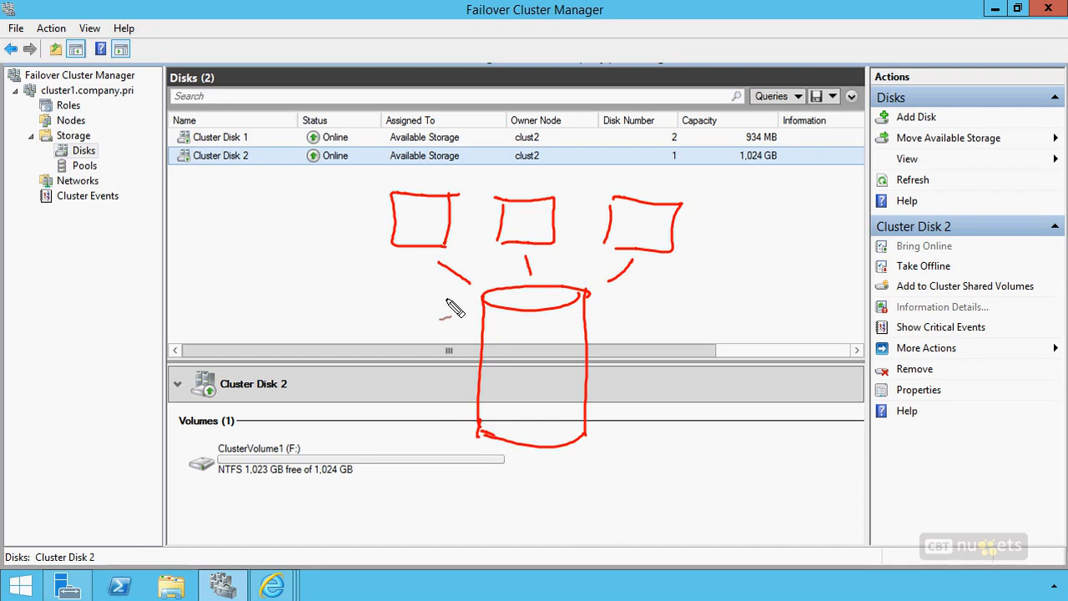
mouse_move(516, 375)
mouse_down()
mouse_move(516, 397)
mouse_move(551, 379)
mouse_move(546, 399)
mouse_up()
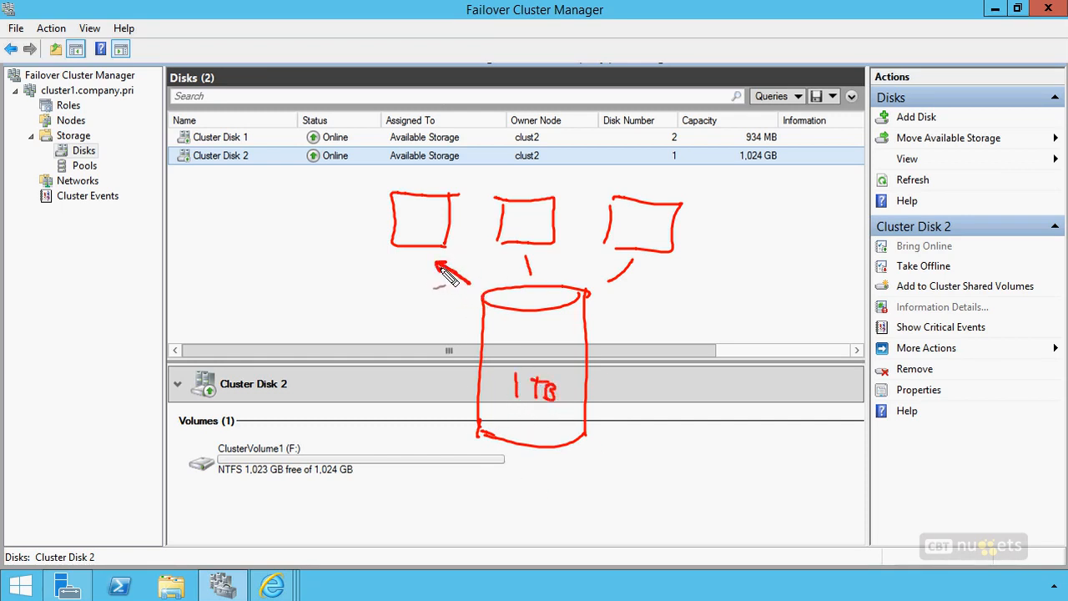
mouse_move(534, 171)
mouse_down()
mouse_move(552, 155)
mouse_move(506, 155)
mouse_up()
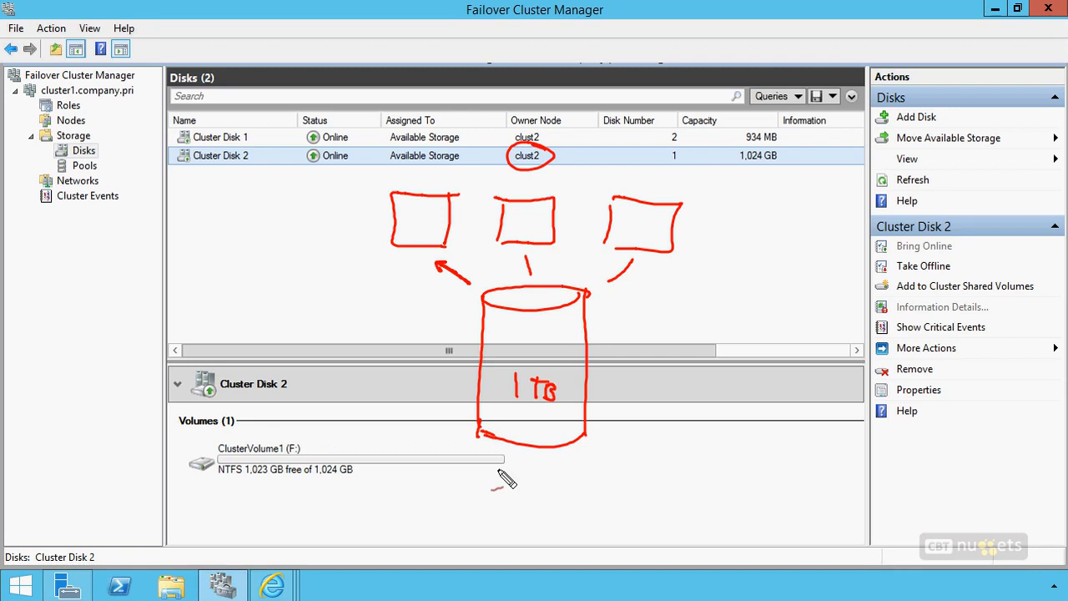
mouse_move(628, 336)
mouse_down()
mouse_move(680, 349)
mouse_move(689, 408)
mouse_up()
mouse_move(728, 330)
mouse_down()
mouse_move(769, 332)
mouse_move(771, 402)
mouse_move(724, 407)
mouse_up()
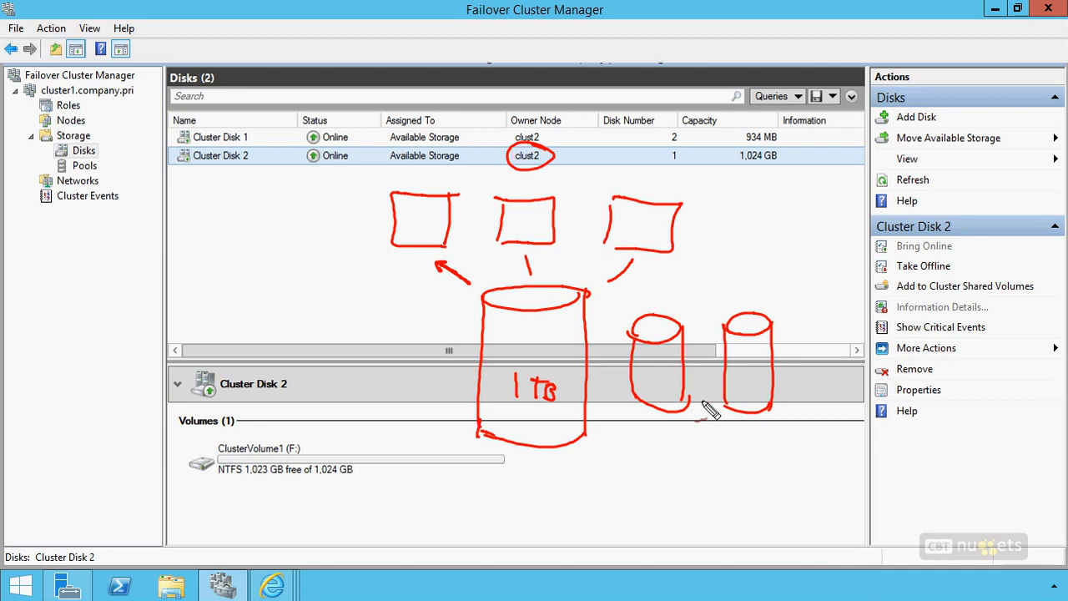
mouse_move(648, 371)
mouse_down()
mouse_move(649, 388)
mouse_move(659, 380)
mouse_up()
mouse_move(659, 371)
mouse_down()
mouse_move(660, 389)
mouse_move(675, 370)
mouse_up()
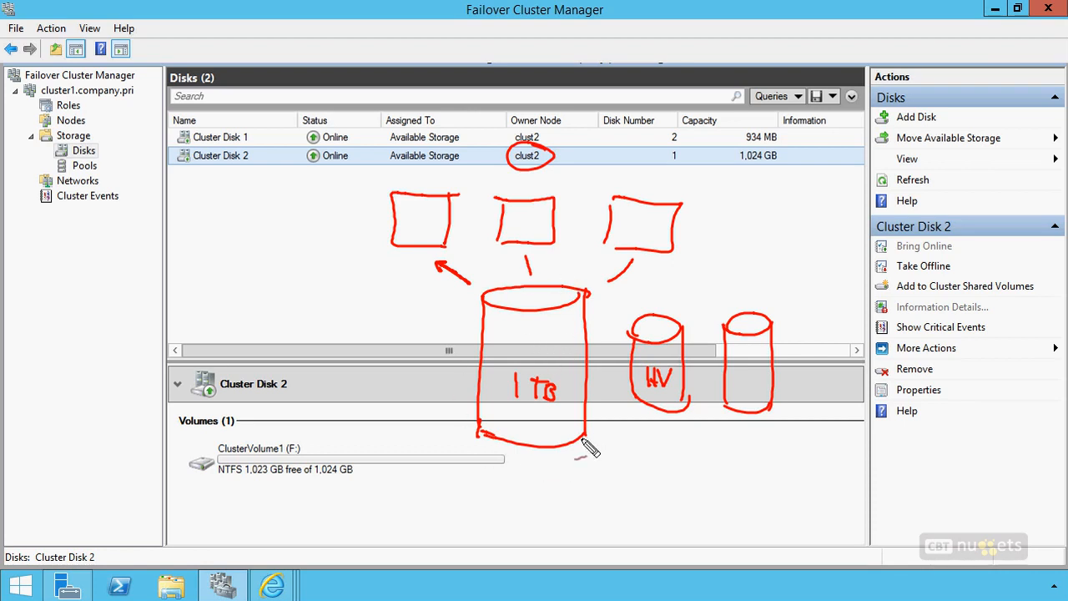
drag(406, 169, 454, 169)
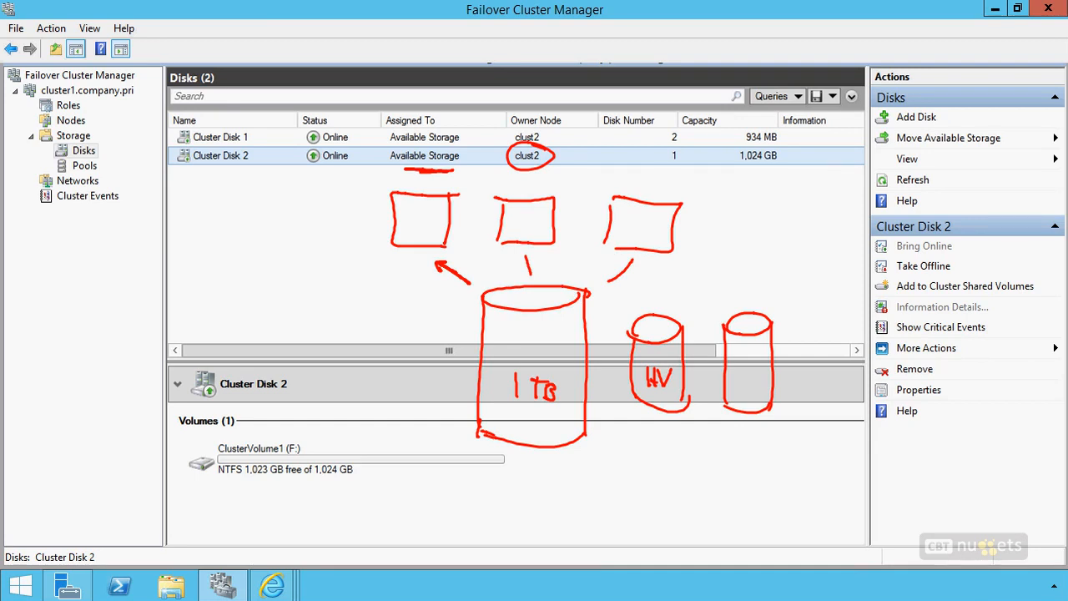
drag(282, 261, 282, 284)
mouse_move(310, 265)
mouse_down()
mouse_move(290, 287)
mouse_move(335, 268)
mouse_up()
drag(310, 324, 322, 321)
drag(263, 285, 322, 306)
mouse_move(554, 385)
mouse_down()
mouse_move(553, 406)
mouse_move(515, 402)
mouse_move(542, 390)
mouse_move(534, 398)
mouse_up()
drag(589, 319, 477, 330)
mouse_move(597, 353)
mouse_down()
mouse_move(478, 365)
mouse_move(449, 397)
mouse_up()
drag(594, 330, 505, 337)
drag(589, 332, 634, 271)
mouse_move(589, 345)
mouse_down()
mouse_move(485, 359)
mouse_move(423, 275)
mouse_move(430, 294)
mouse_up()
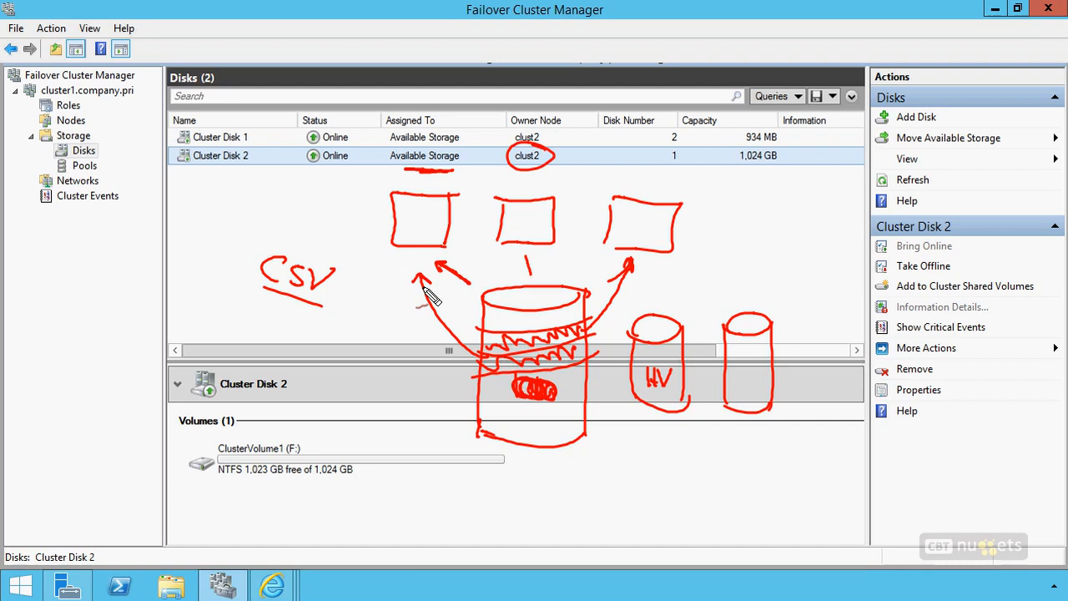
key(Escape)
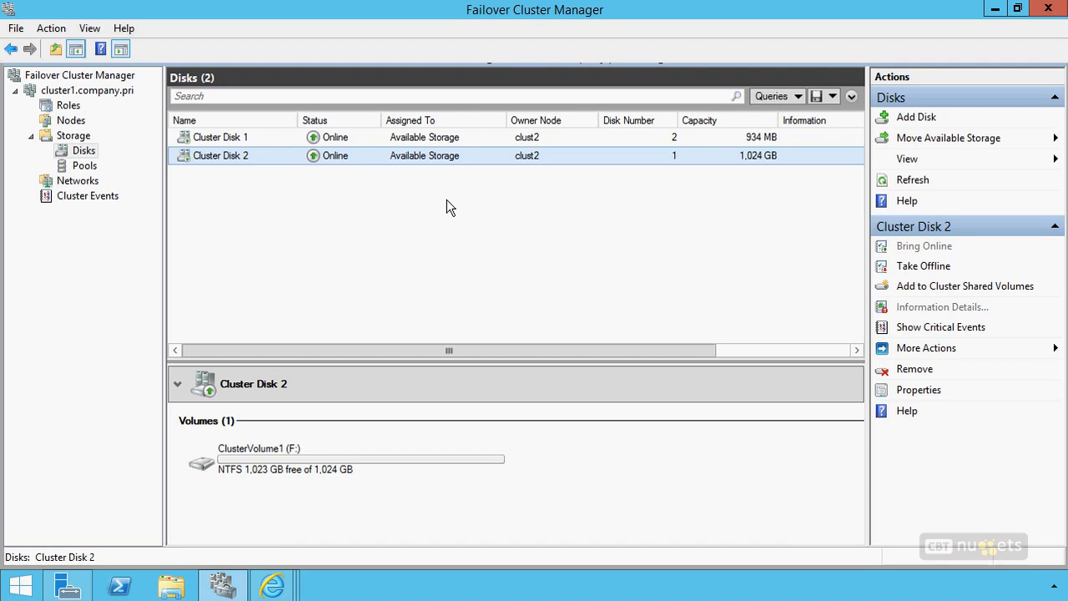
Add Cluster Disk 2 to the Cluster Shared Volumes, and display the cluster's networks.
right_click(447, 156)
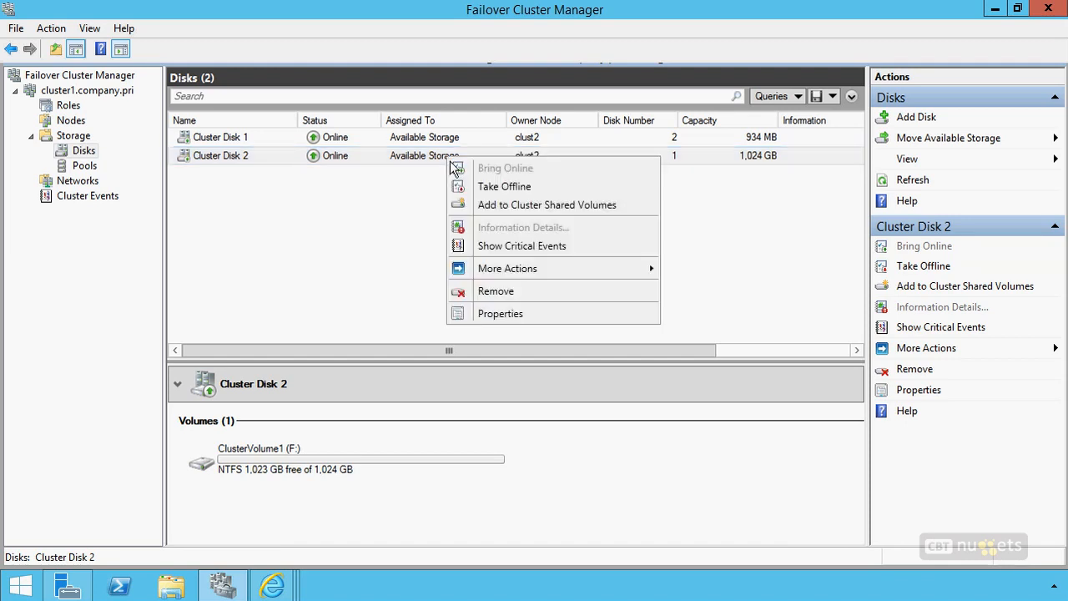
click(548, 206)
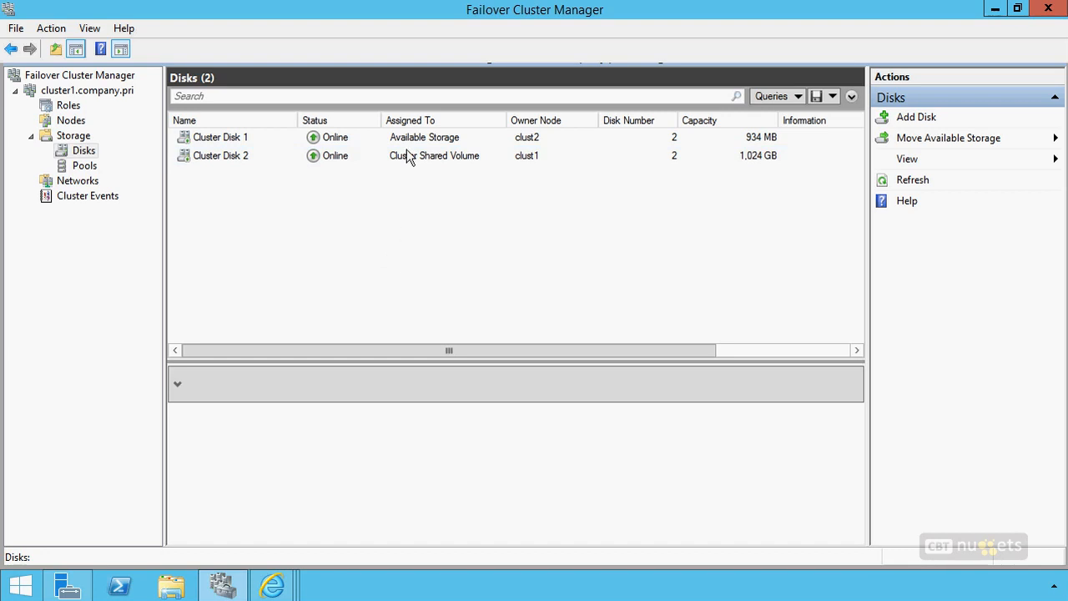
click(72, 182)
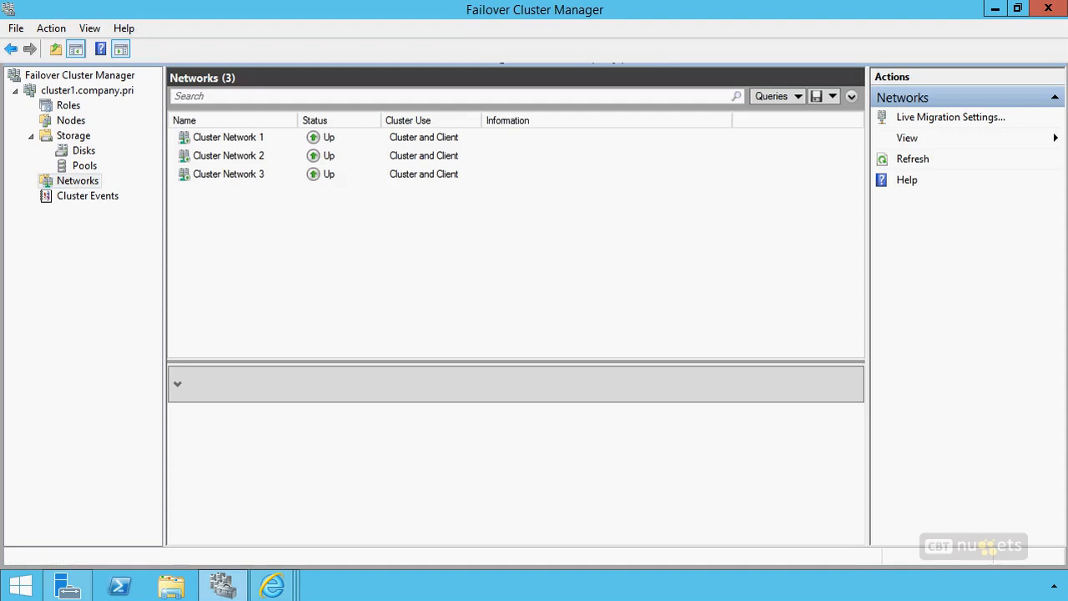
drag(369, 219, 371, 327)
drag(267, 218, 267, 238)
mouse_move(275, 219)
mouse_down()
mouse_move(303, 239)
mouse_move(390, 237)
mouse_move(384, 292)
mouse_move(399, 284)
mouse_move(405, 326)
mouse_move(446, 317)
mouse_move(503, 277)
mouse_up()
mouse_move(510, 313)
mouse_down()
mouse_move(545, 334)
mouse_move(579, 319)
mouse_move(556, 320)
mouse_up()
mouse_move(457, 275)
mouse_down()
mouse_move(434, 274)
mouse_move(569, 293)
mouse_move(579, 276)
mouse_move(589, 285)
mouse_move(608, 275)
mouse_move(728, 292)
mouse_up()
mouse_move(448, 229)
mouse_down()
mouse_move(460, 225)
mouse_move(451, 239)
mouse_move(539, 247)
mouse_up()
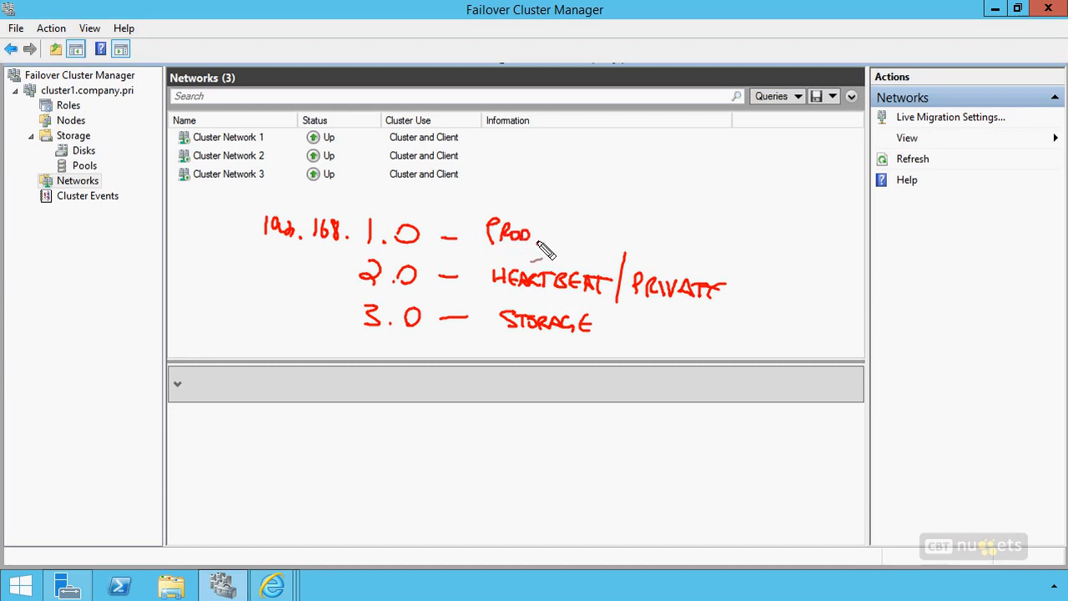
click(538, 242)
mouse_move(417, 405)
mouse_down()
mouse_move(417, 465)
mouse_move(348, 459)
mouse_move(419, 461)
mouse_up()
mouse_move(459, 404)
mouse_down()
mouse_move(458, 464)
mouse_move(467, 465)
mouse_up()
drag(586, 402, 582, 478)
mouse_move(588, 400)
mouse_down()
mouse_move(619, 400)
mouse_move(584, 471)
mouse_up()
mouse_move(396, 464)
mouse_down()
mouse_move(399, 494)
mouse_move(627, 472)
mouse_up()
drag(502, 469, 502, 501)
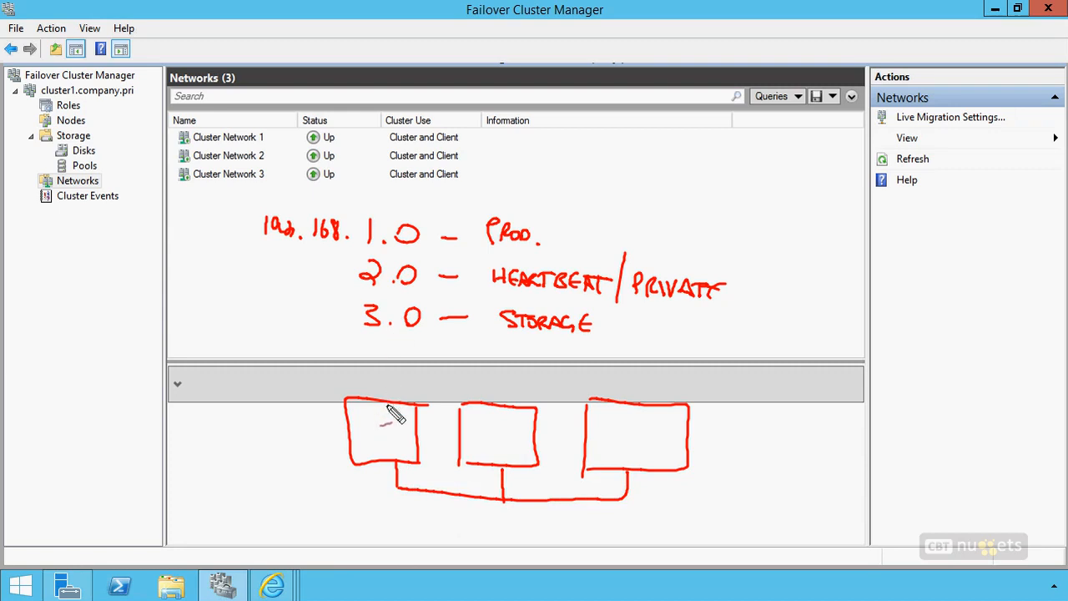
mouse_move(387, 404)
mouse_down()
mouse_move(389, 377)
mouse_move(648, 372)
mouse_move(645, 407)
mouse_up()
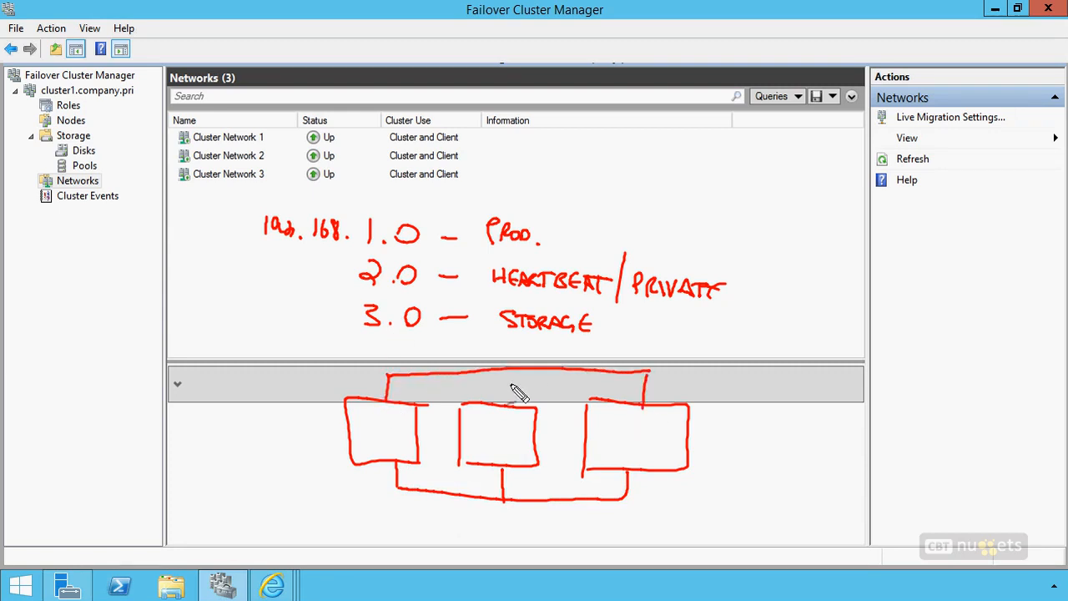
drag(501, 368, 504, 406)
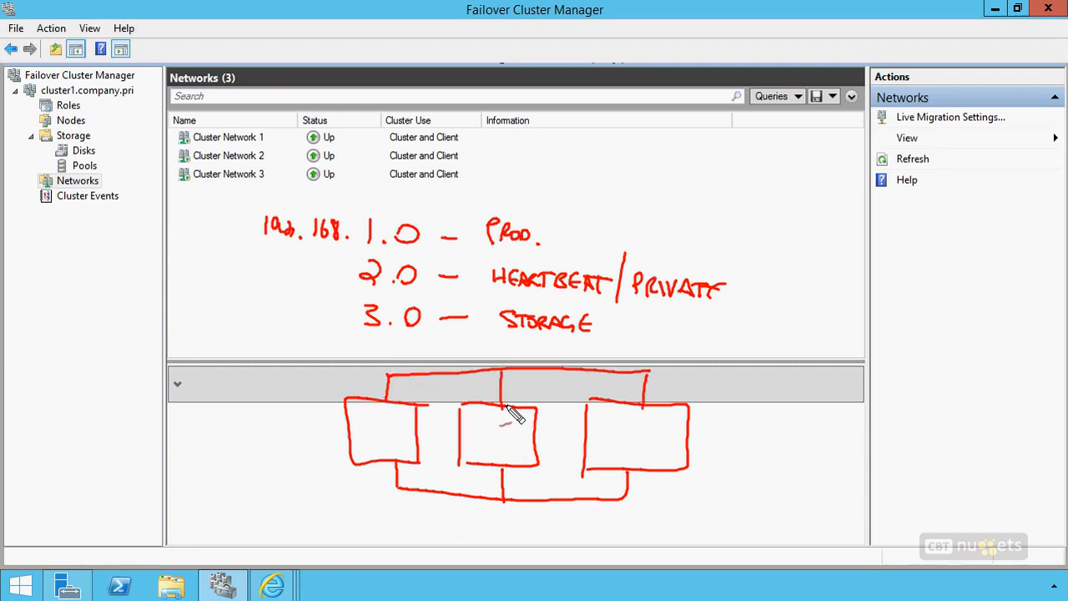
mouse_move(377, 344)
mouse_down()
mouse_move(378, 362)
mouse_move(381, 341)
mouse_up()
mouse_move(501, 358)
mouse_down()
mouse_move(515, 340)
mouse_move(487, 344)
mouse_move(504, 354)
mouse_up()
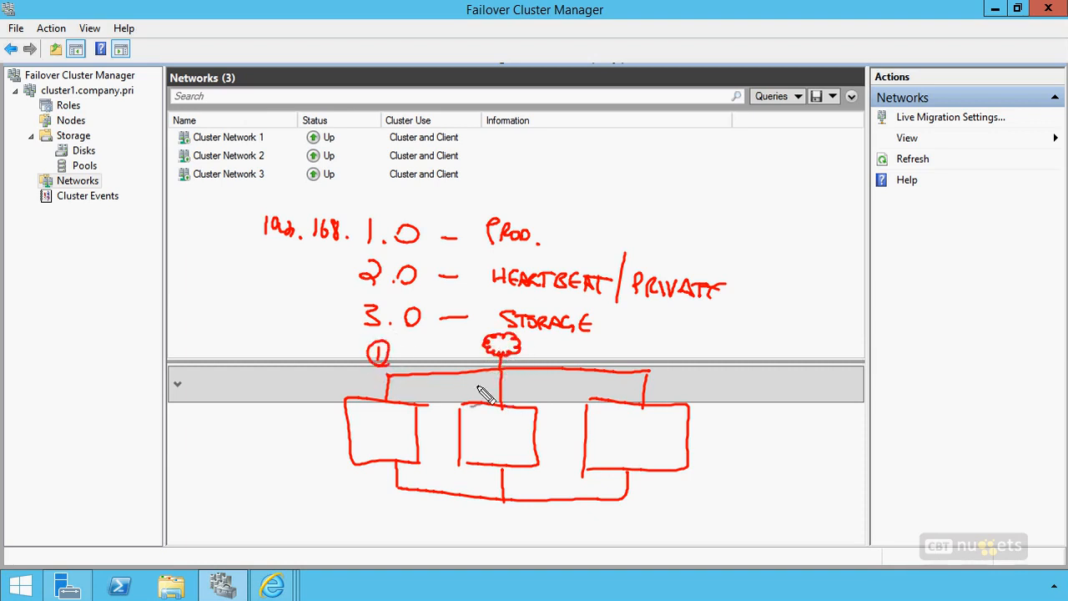
drag(333, 467, 340, 495)
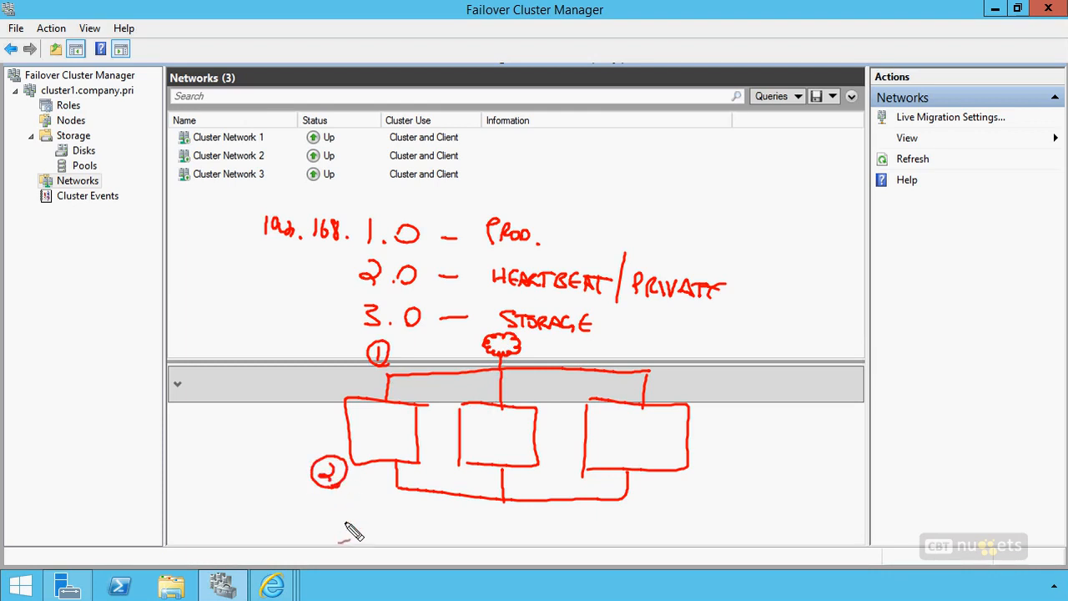
mouse_move(400, 493)
mouse_down()
mouse_move(628, 494)
mouse_move(627, 472)
mouse_up()
drag(538, 543, 549, 538)
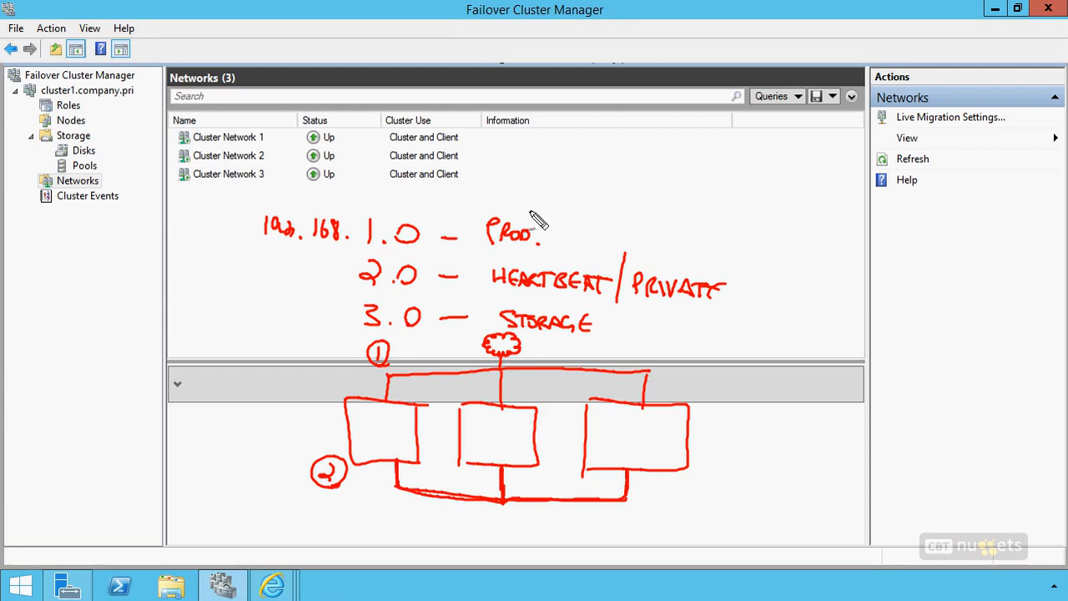
mouse_move(618, 212)
mouse_down()
mouse_move(739, 230)
mouse_move(733, 308)
mouse_up()
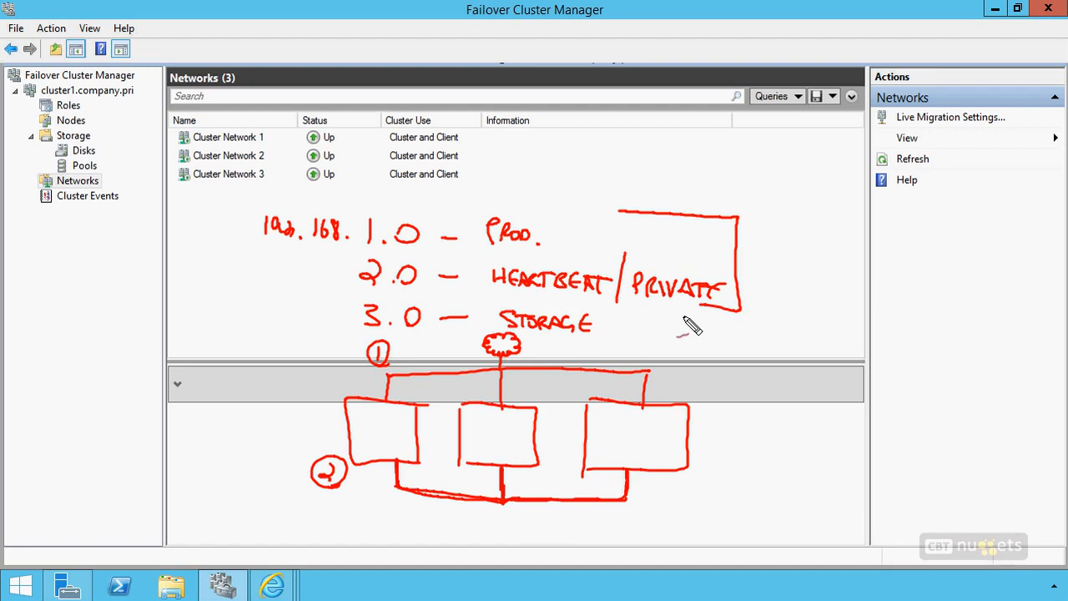
drag(247, 223, 212, 223)
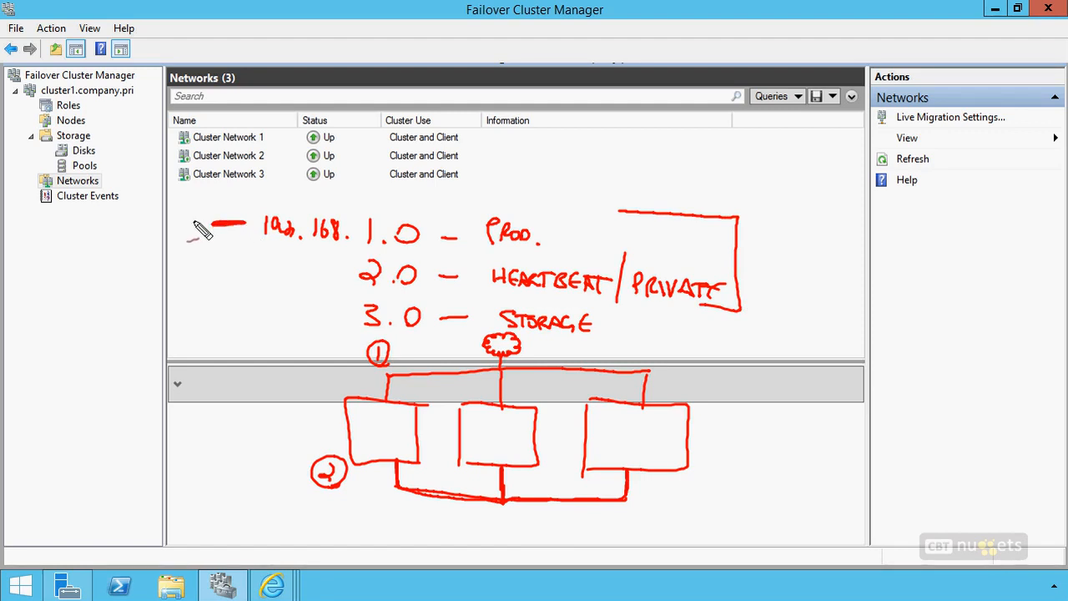
drag(327, 322, 352, 347)
drag(352, 337, 341, 346)
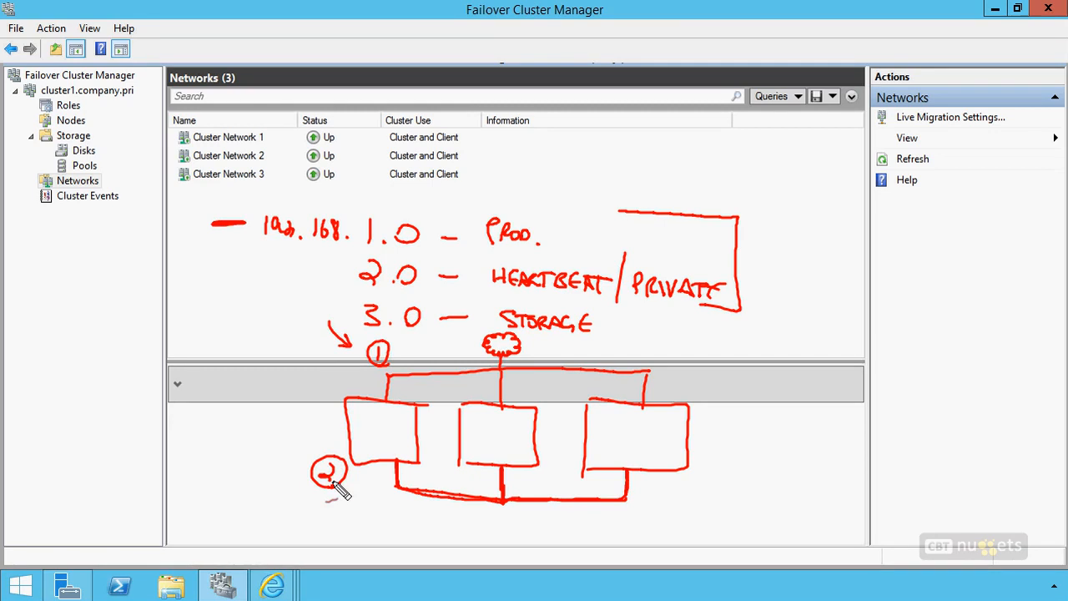
drag(361, 193, 367, 198)
drag(324, 269, 353, 270)
drag(343, 262, 344, 276)
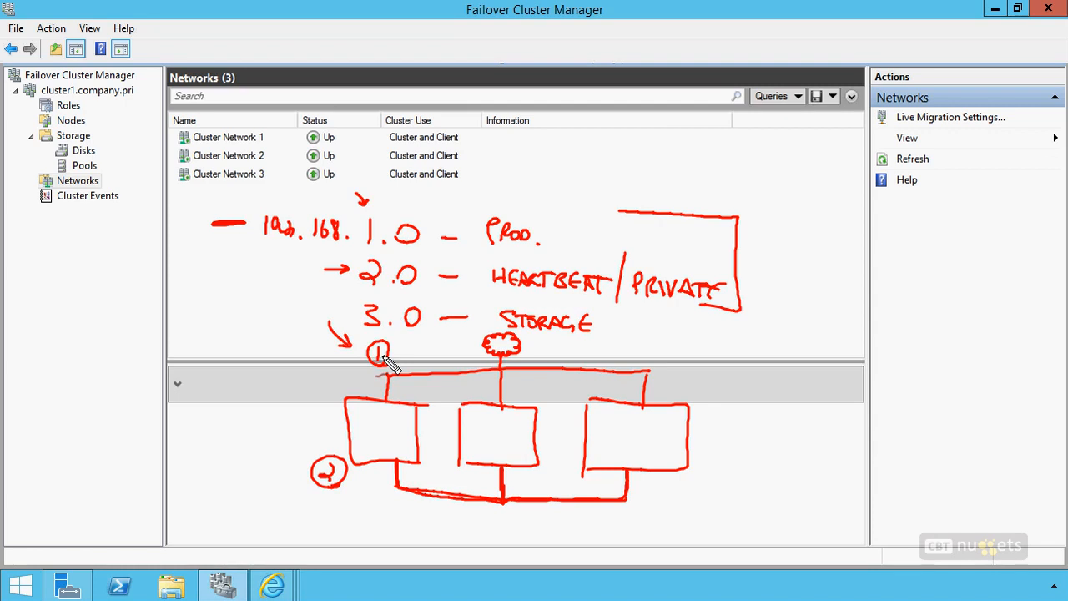
key(Escape)
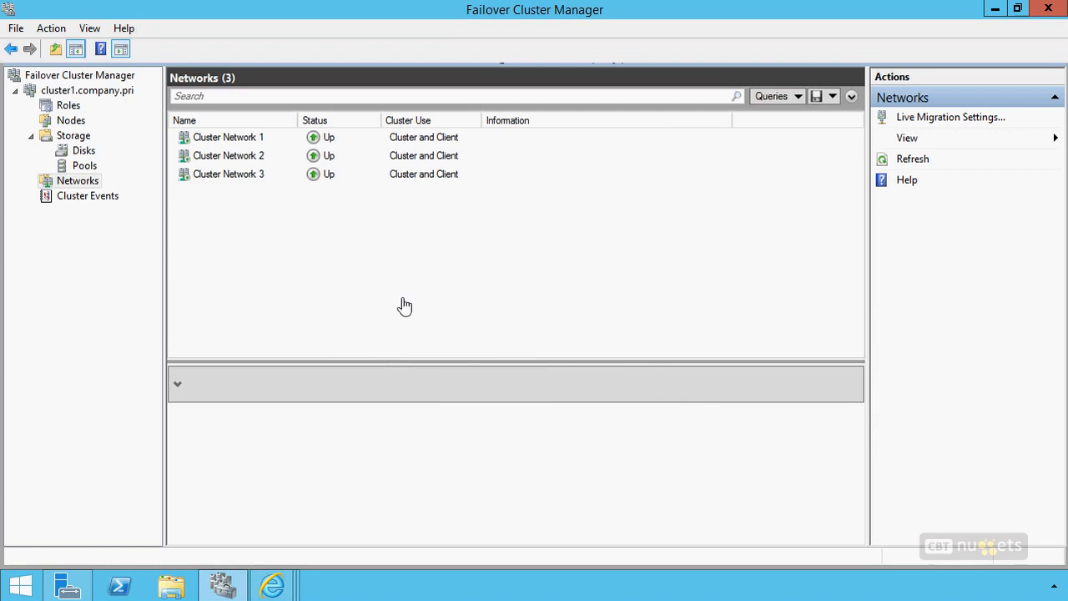
Rename Cluster Network 1 as Storage and disallow cluster network communication on it, acknowledging the client access notice.
right_click(73, 186)
click(318, 200)
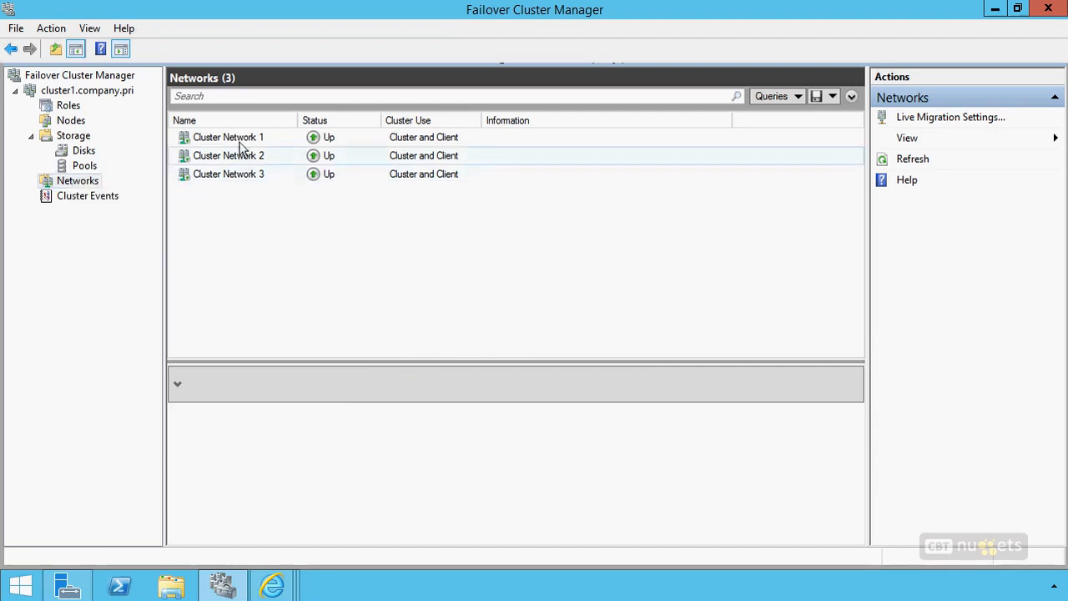
right_click(241, 140)
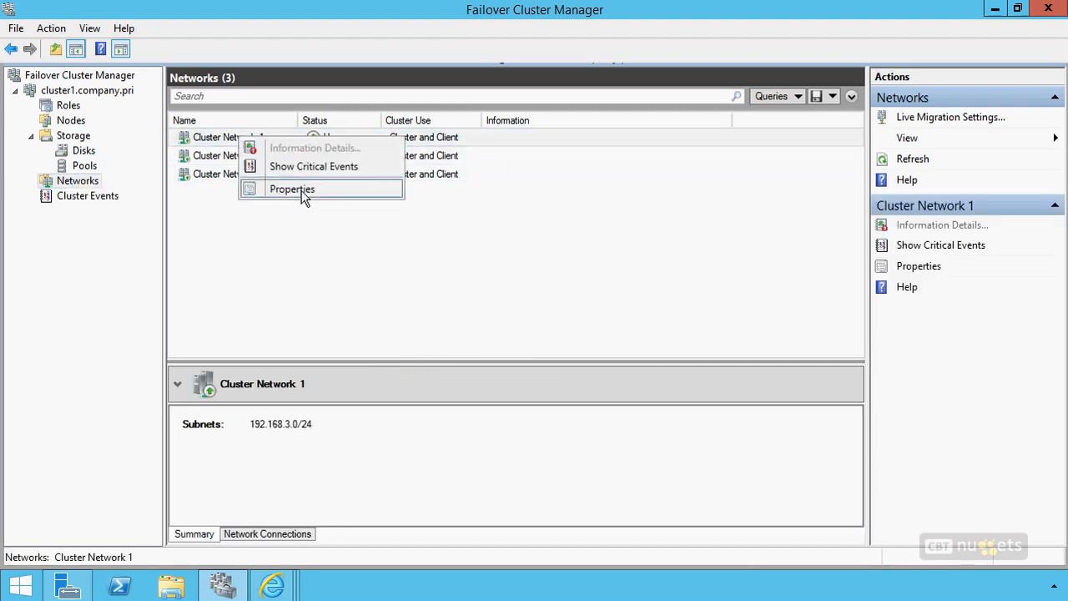
click(301, 190)
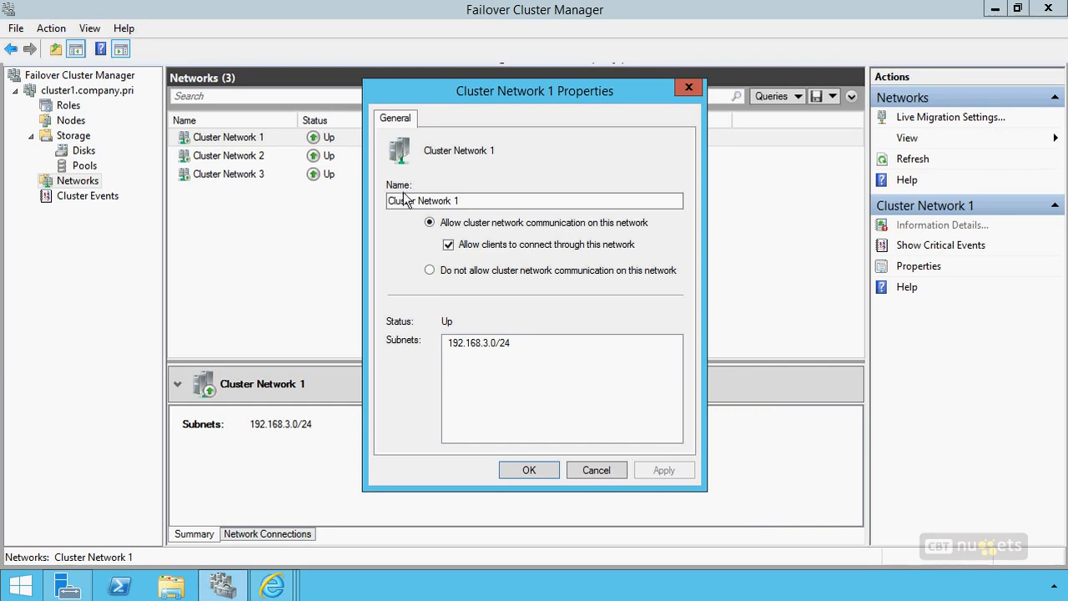
drag(486, 202, 336, 207)
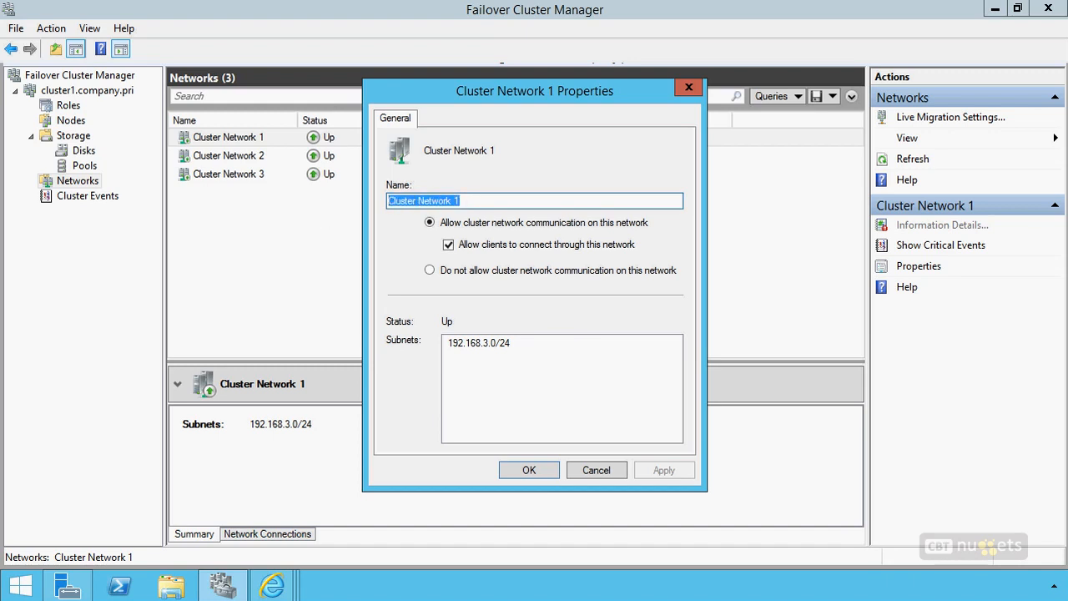
text(Storage)
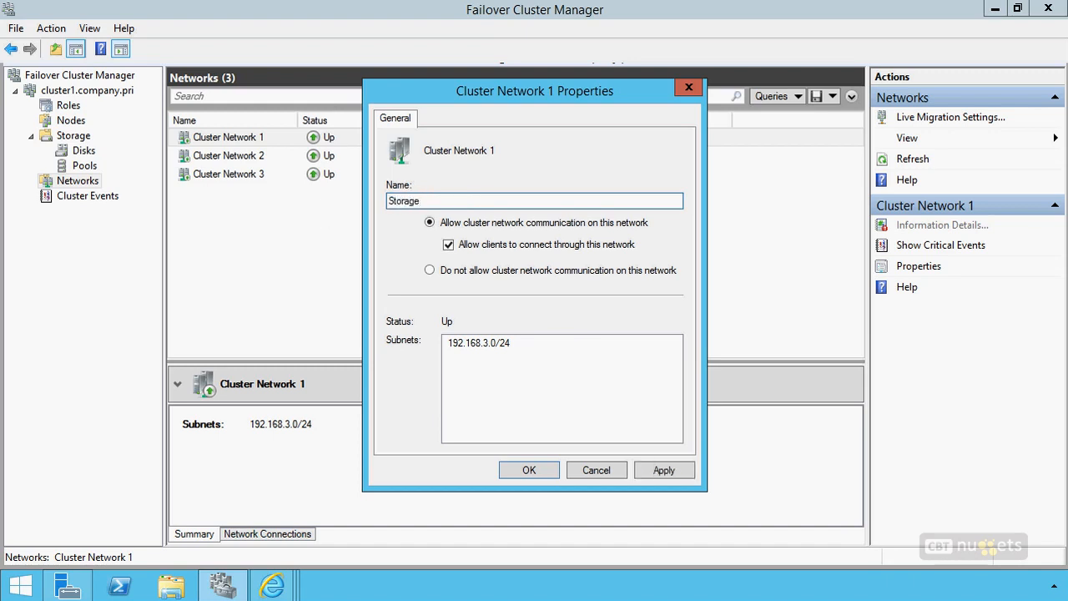
click(429, 269)
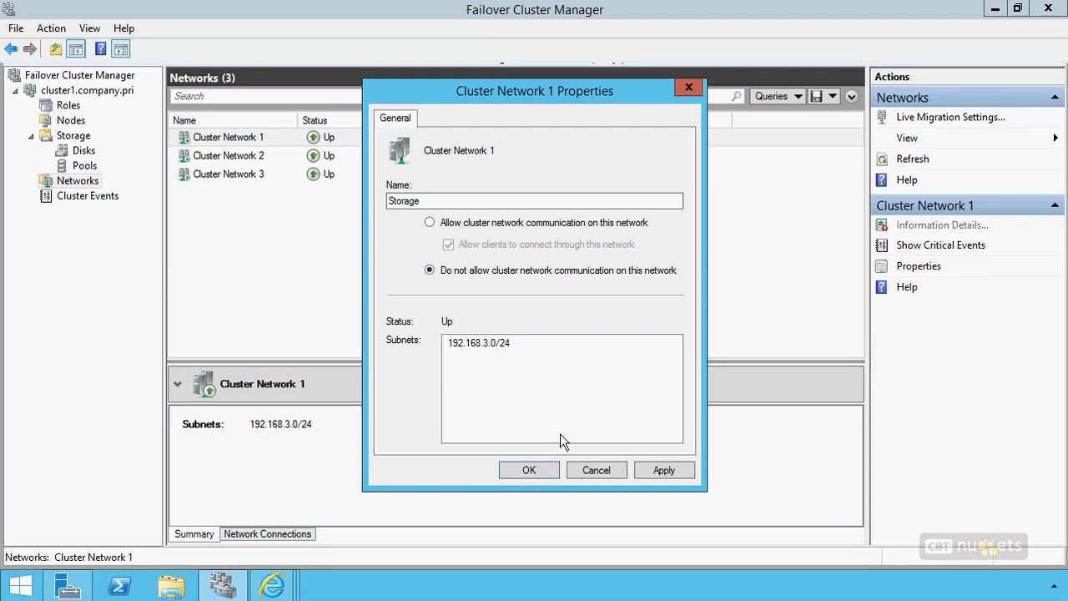
click(528, 469)
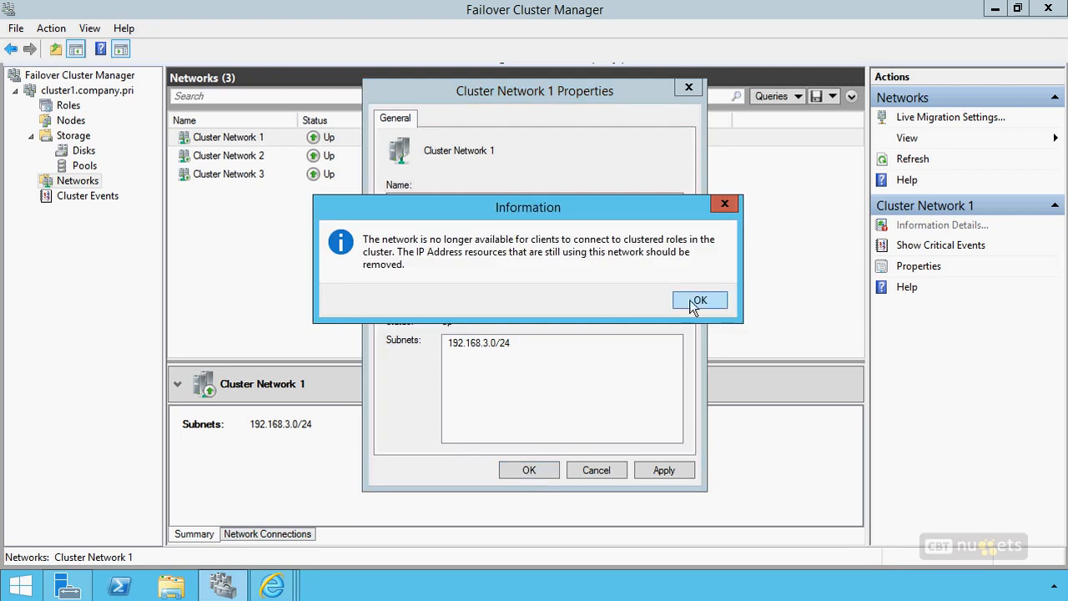
click(701, 302)
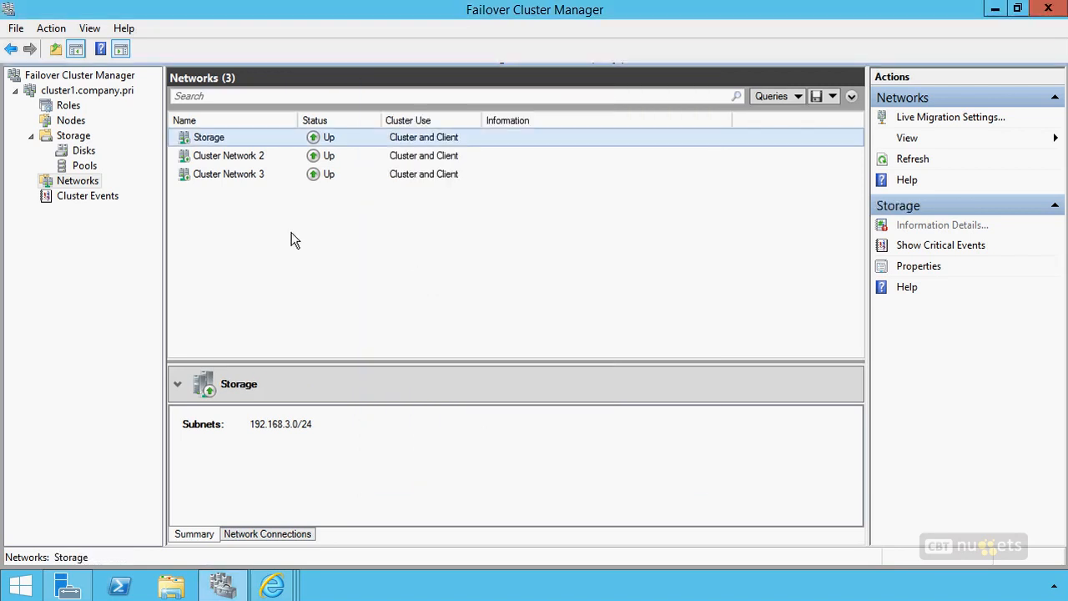
Rename Cluster Network 2 as Heartbeat and stop clients from connecting through it, keeping cluster communication allowed.
click(242, 158)
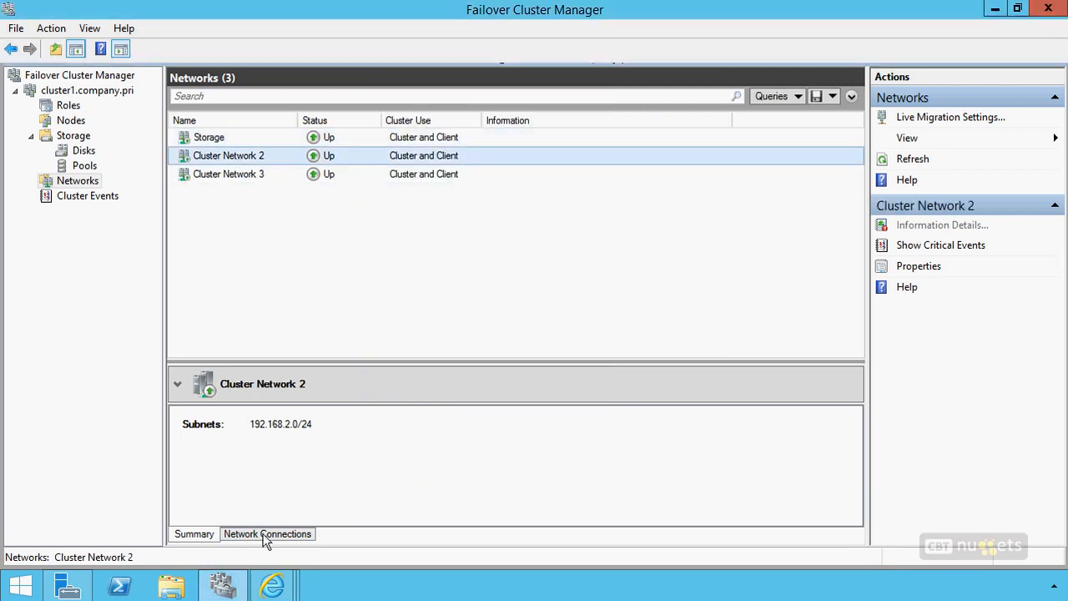
right_click(237, 156)
click(305, 204)
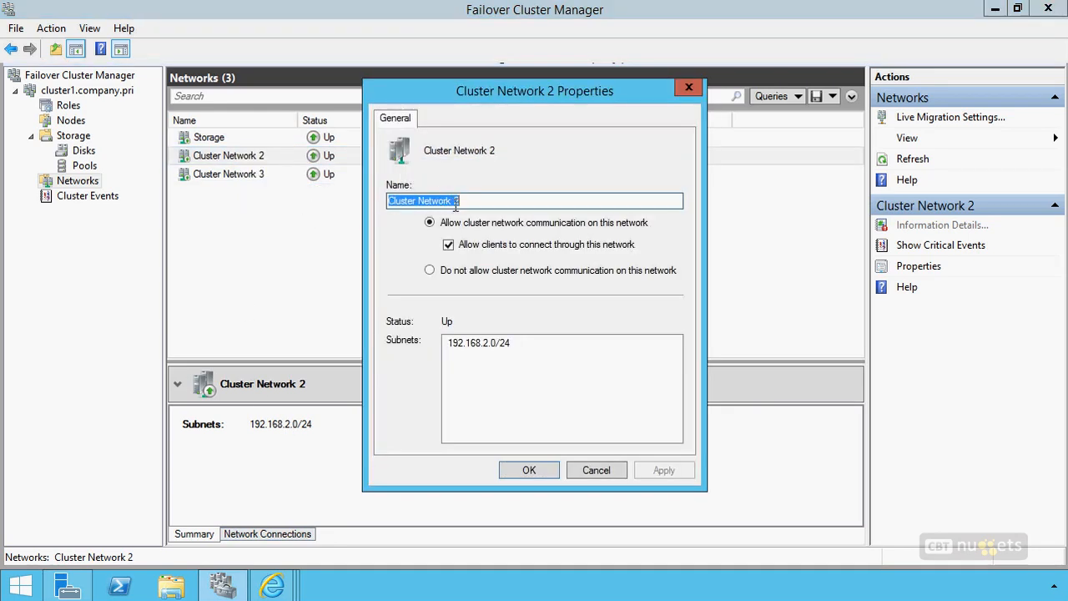
text(Heartbeat)
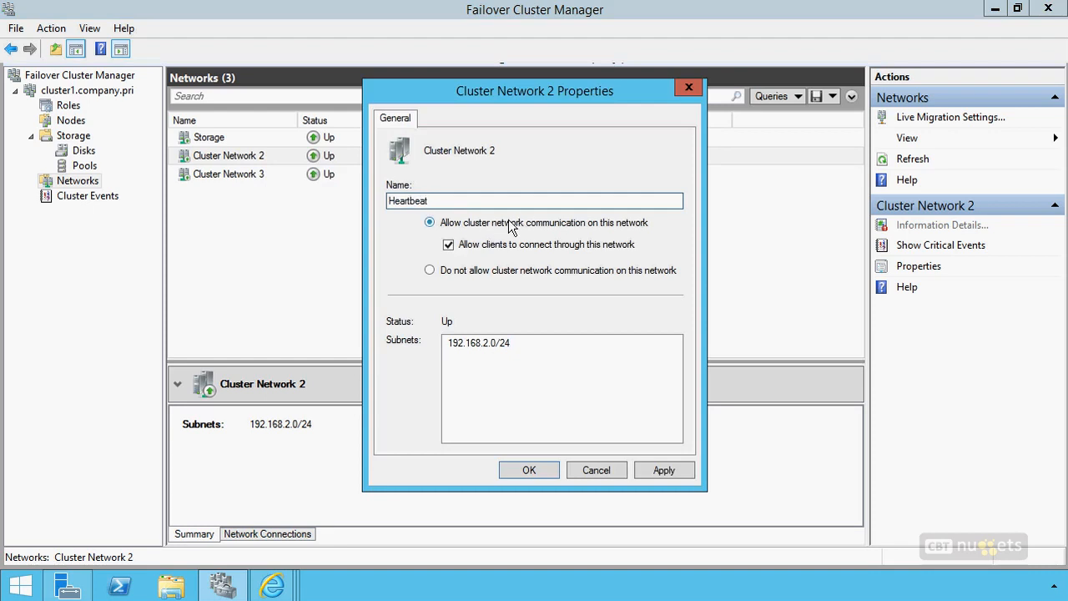
click(487, 246)
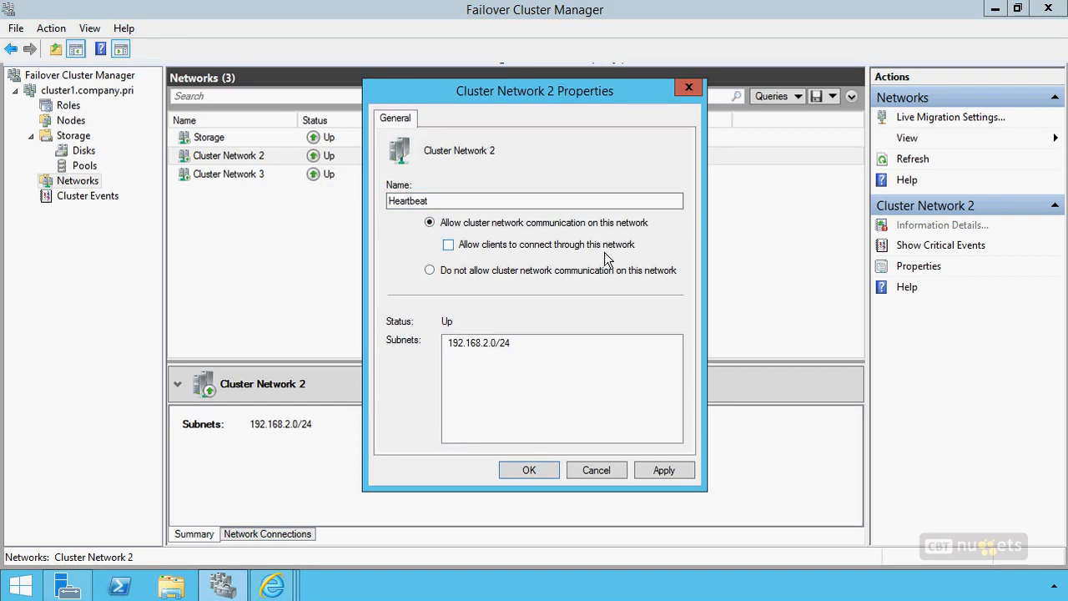
click(539, 470)
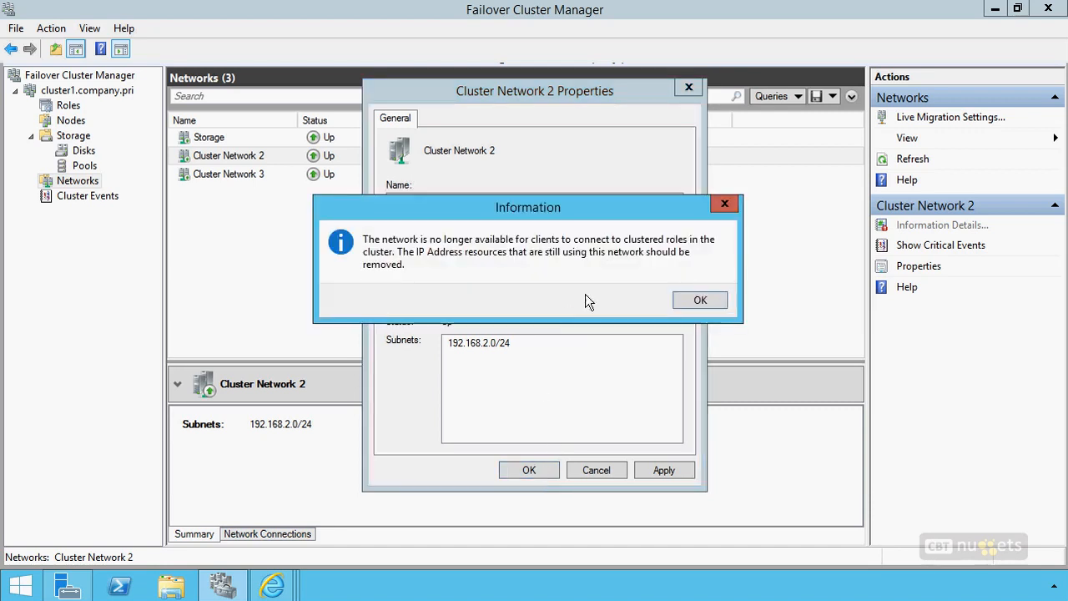
click(701, 300)
Rename Cluster Network 3 as Production, keeping cluster communication and client connections allowed, and refresh the networks list.
right_click(243, 177)
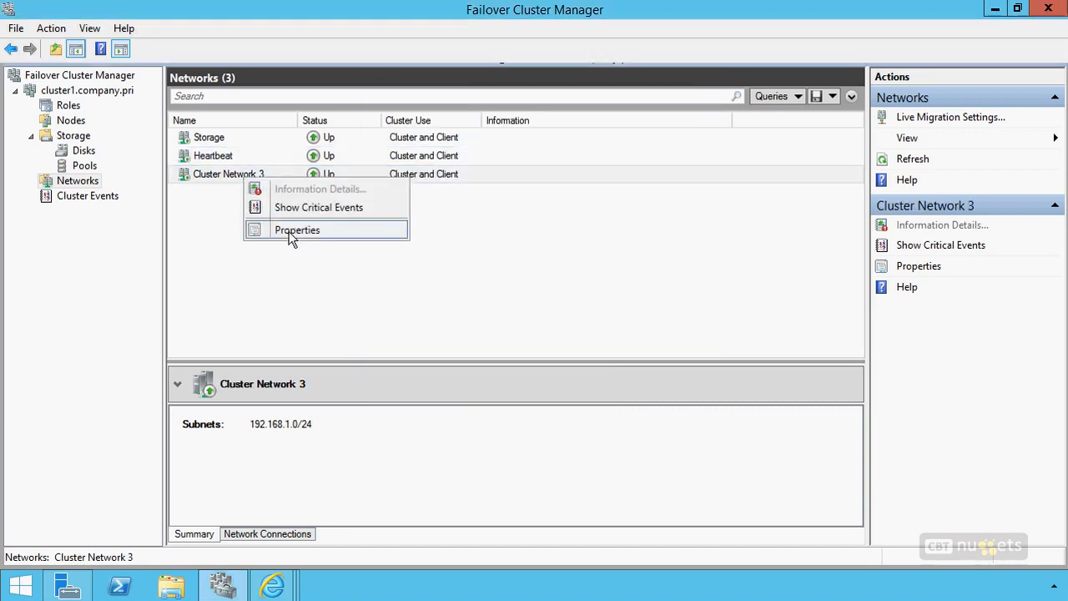
click(296, 230)
text(Production)
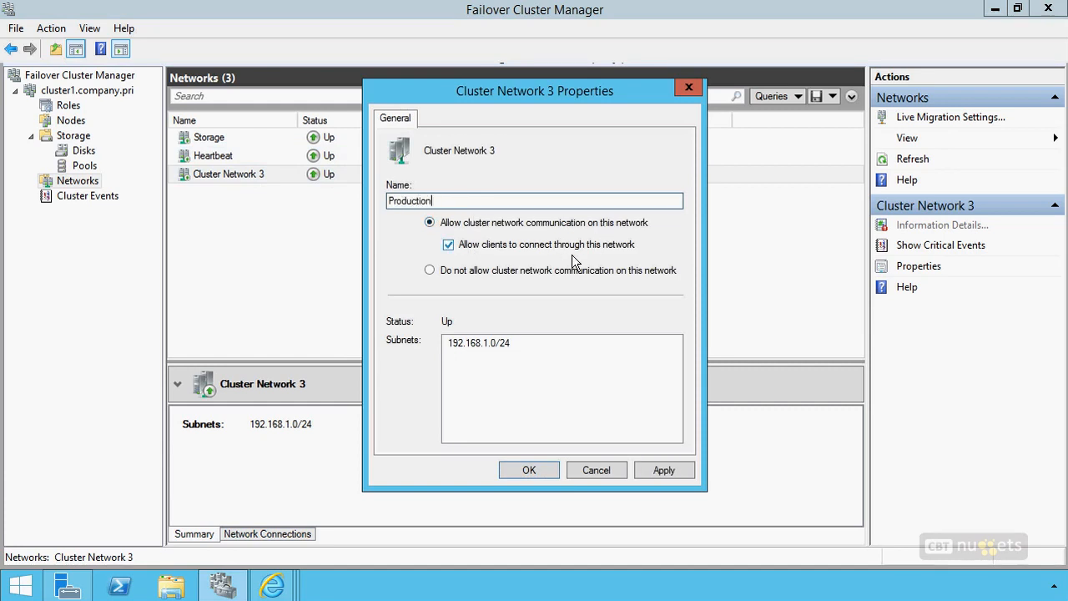
click(529, 468)
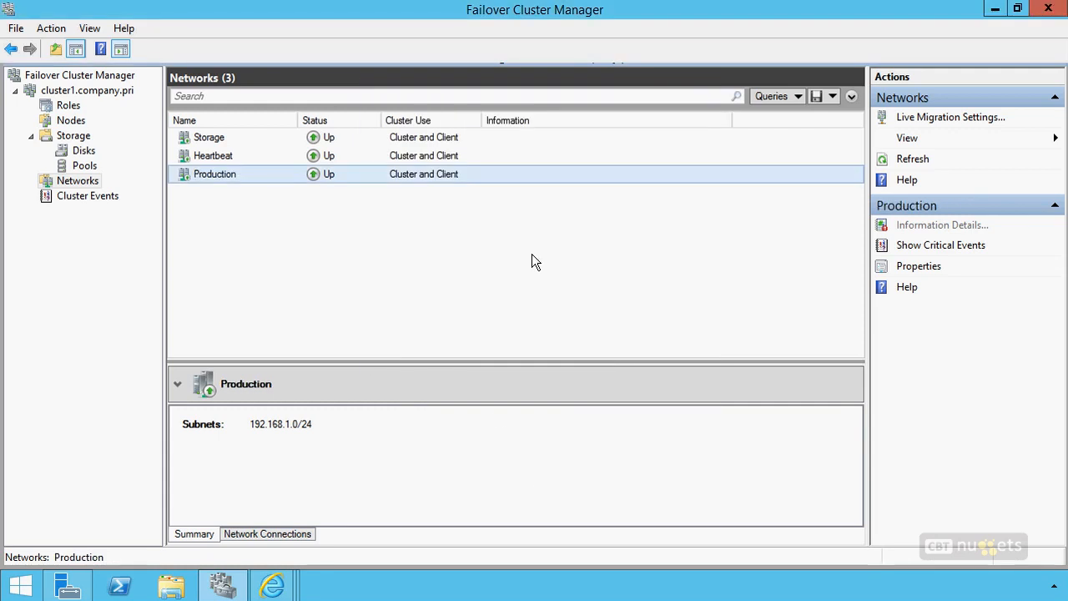
right_click(84, 184)
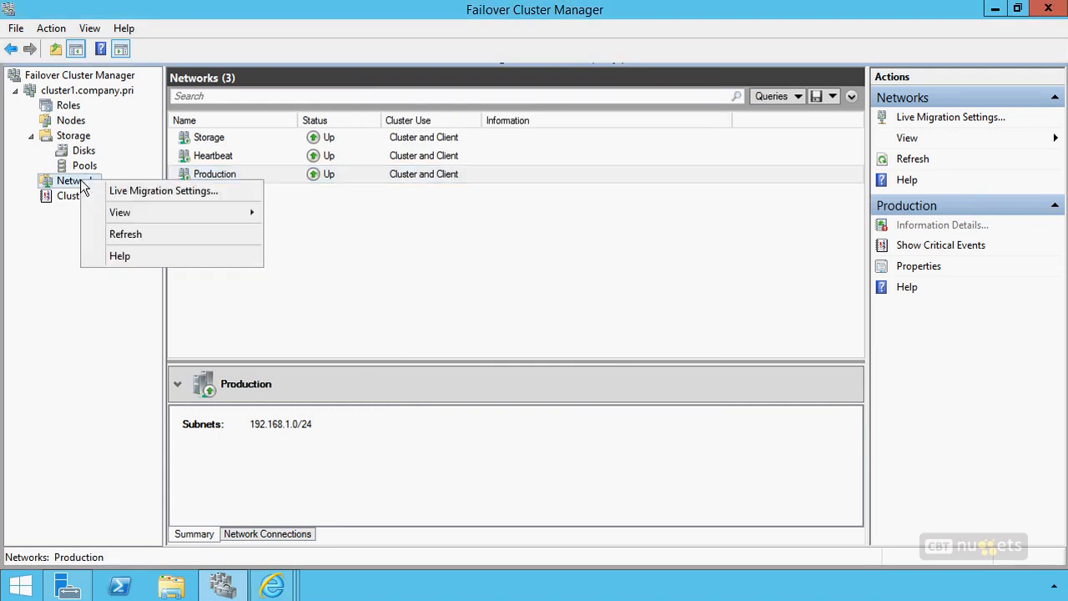
click(112, 234)
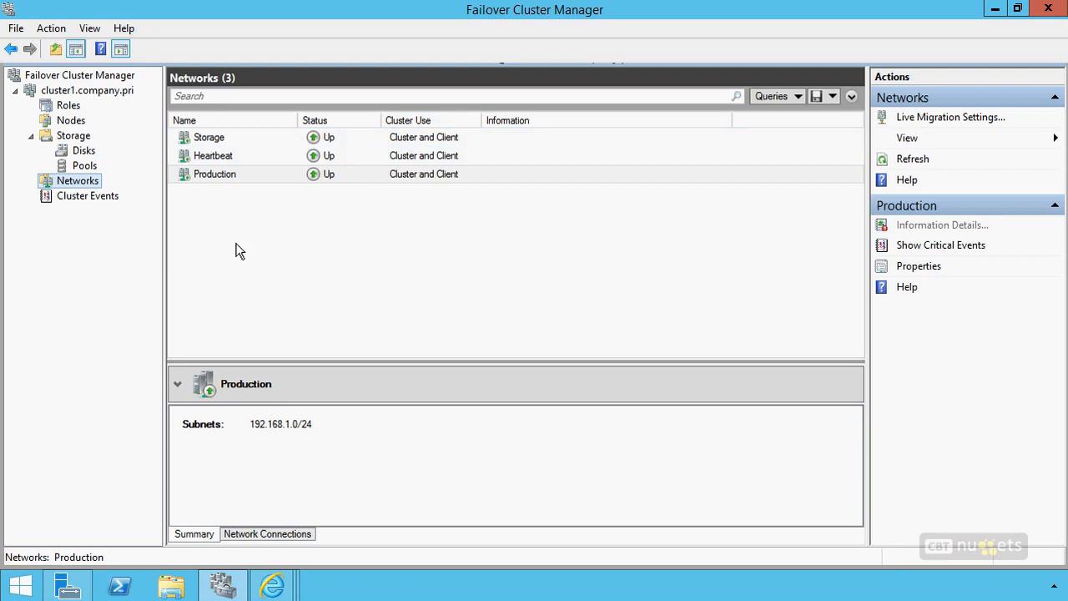
Start configuring the quorum settings of cluster1 using the advanced quorum configuration, up to the voting configuration.
click(102, 91)
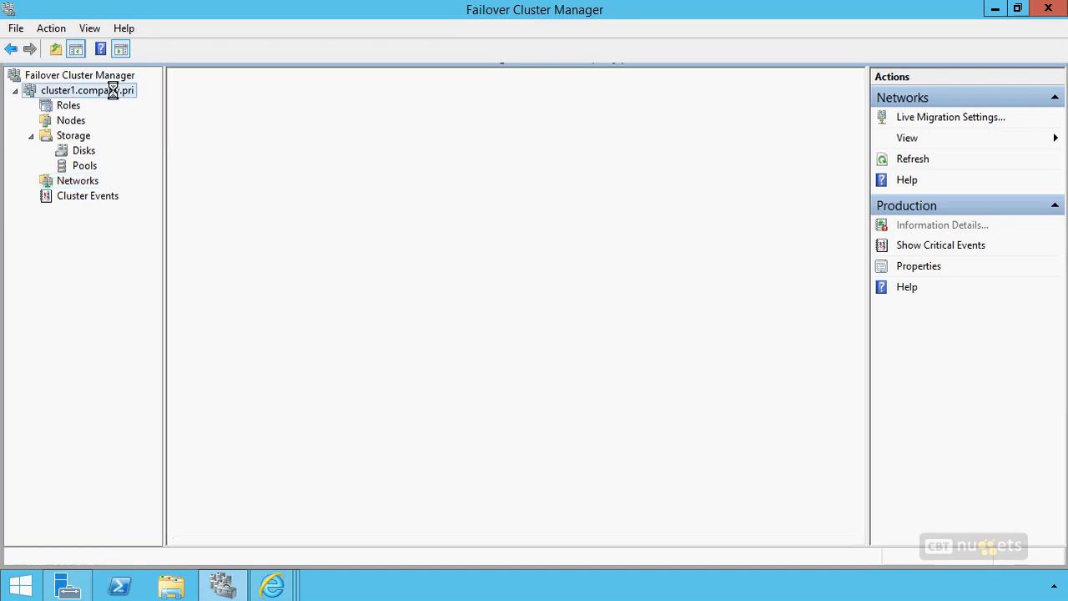
right_click(99, 97)
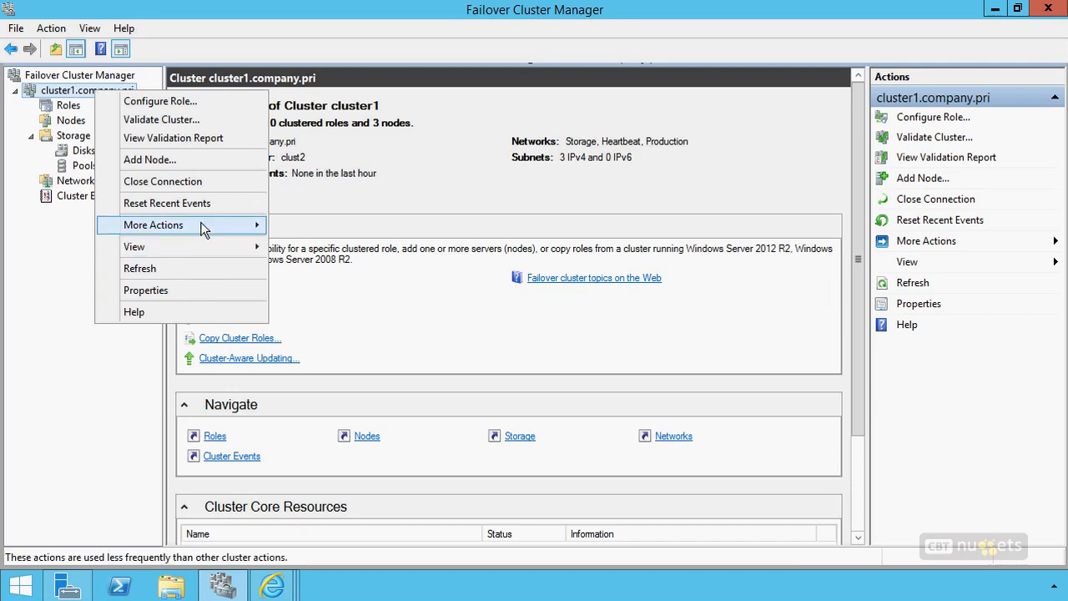
mouse_move(203, 227)
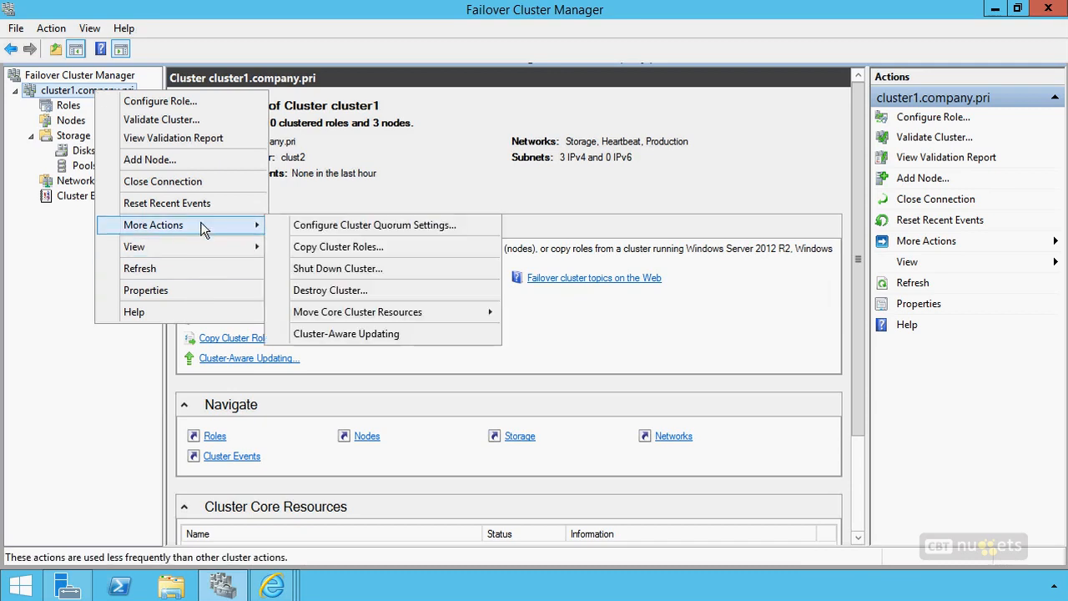
click(399, 223)
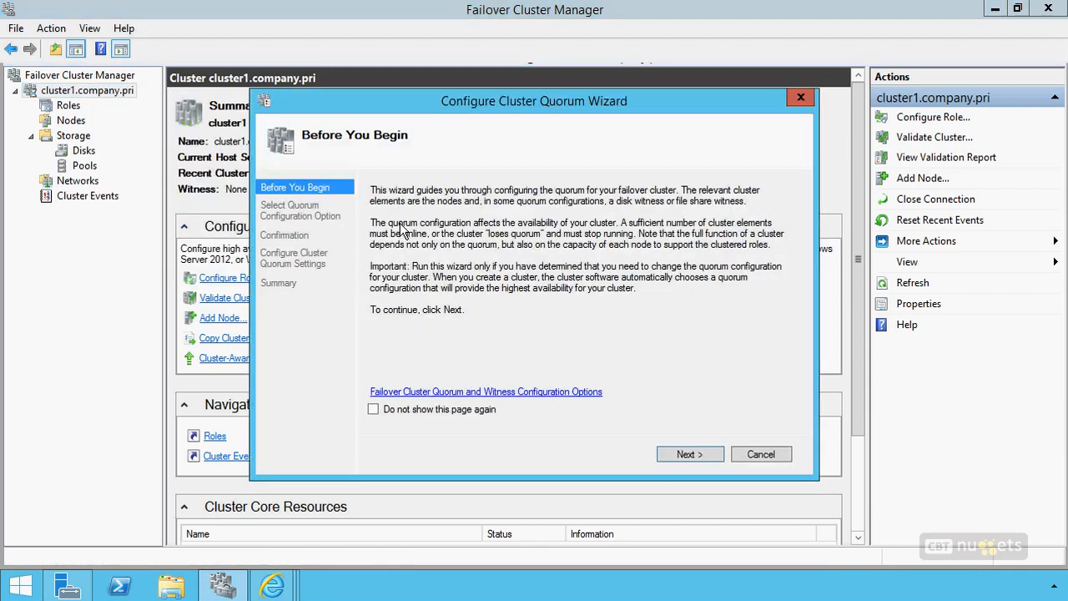
click(687, 453)
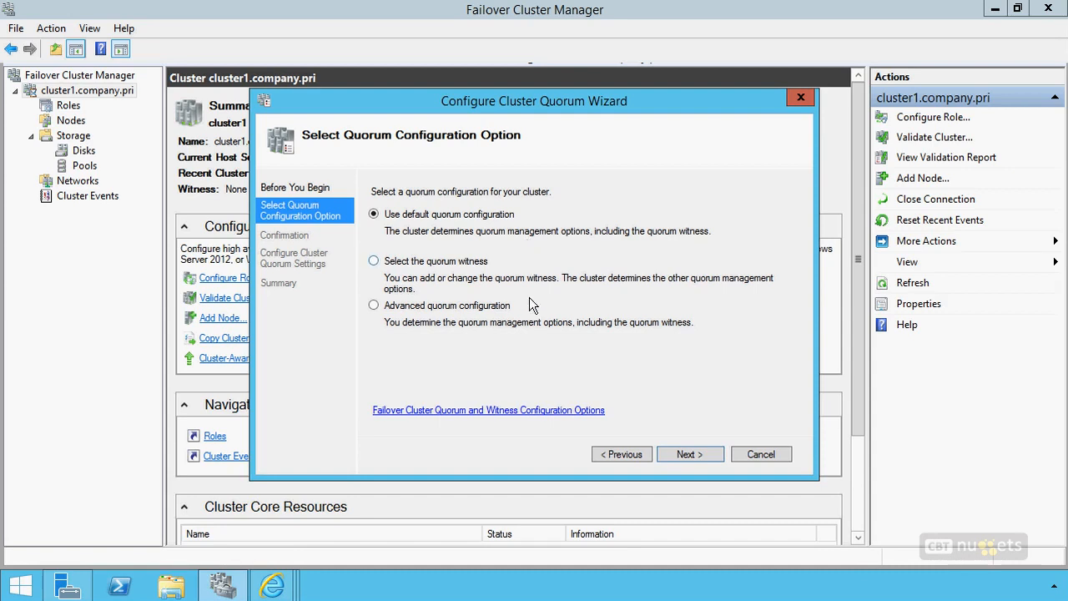
click(485, 306)
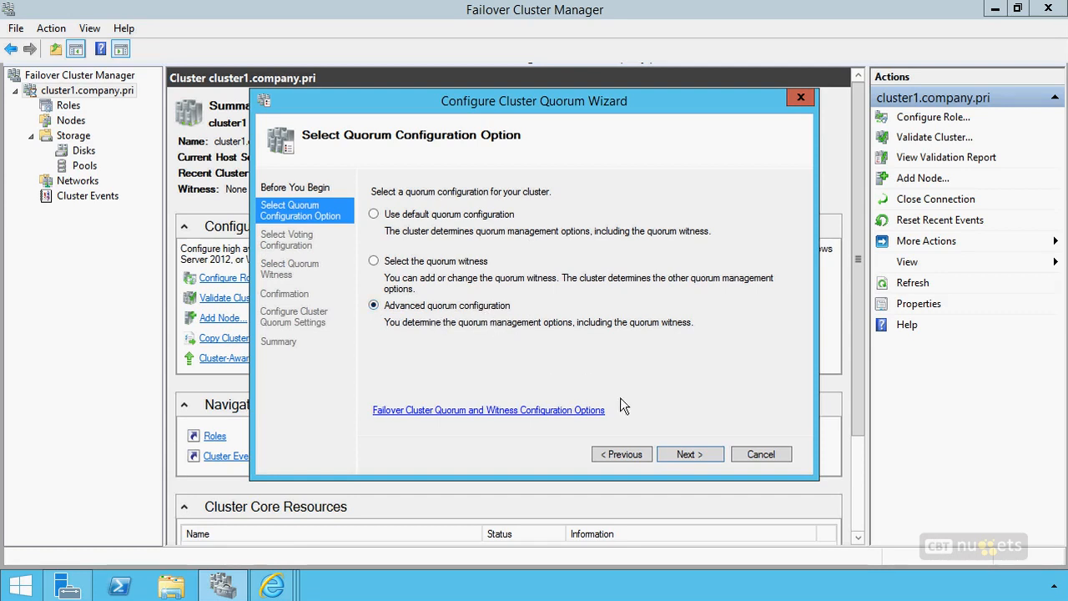
click(687, 457)
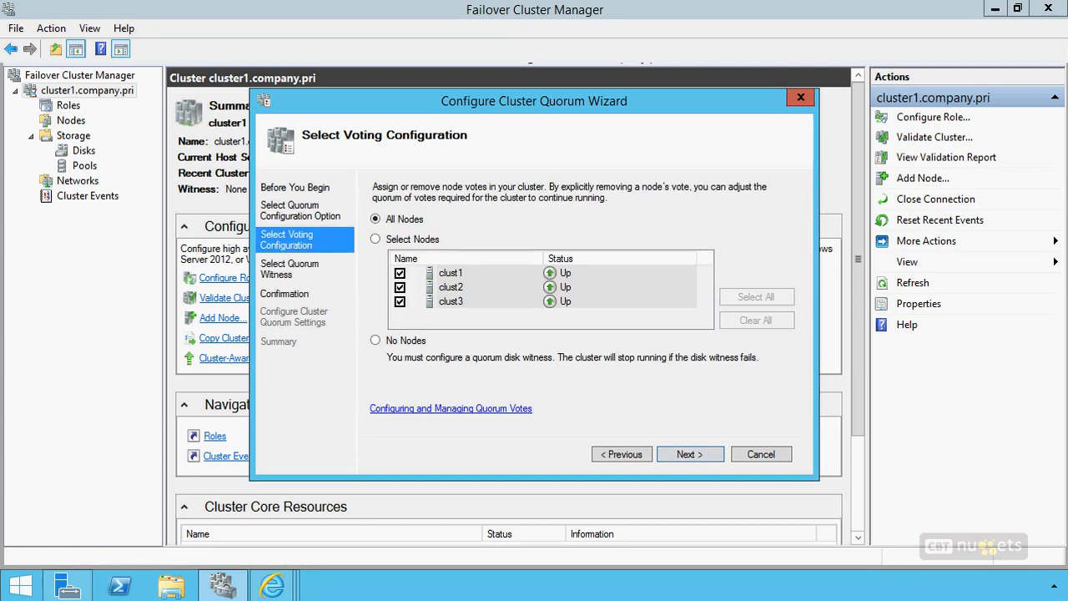
mouse_move(272, 586)
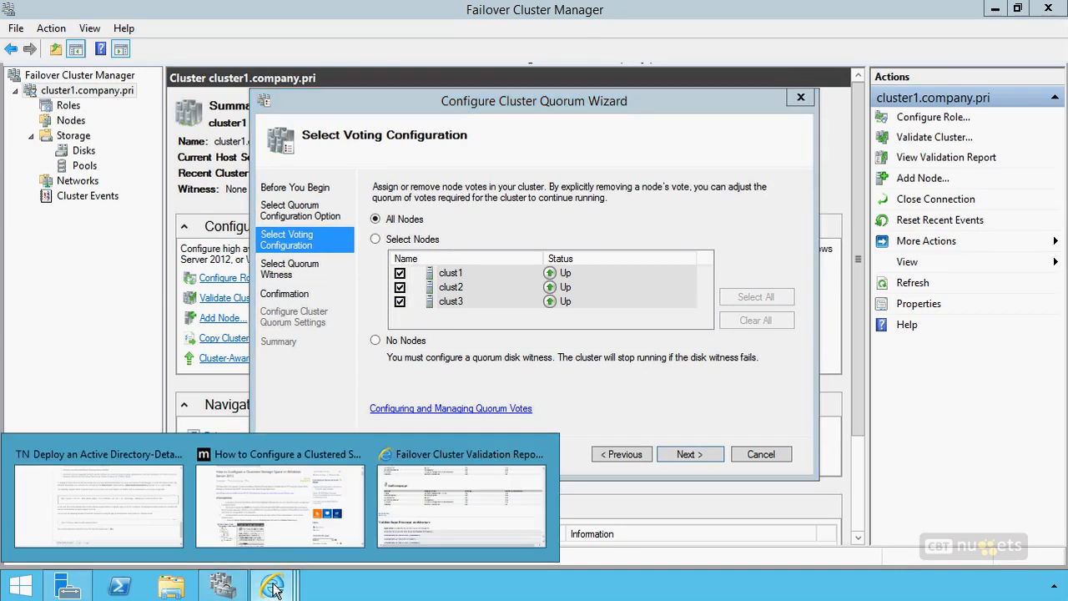
click(534, 510)
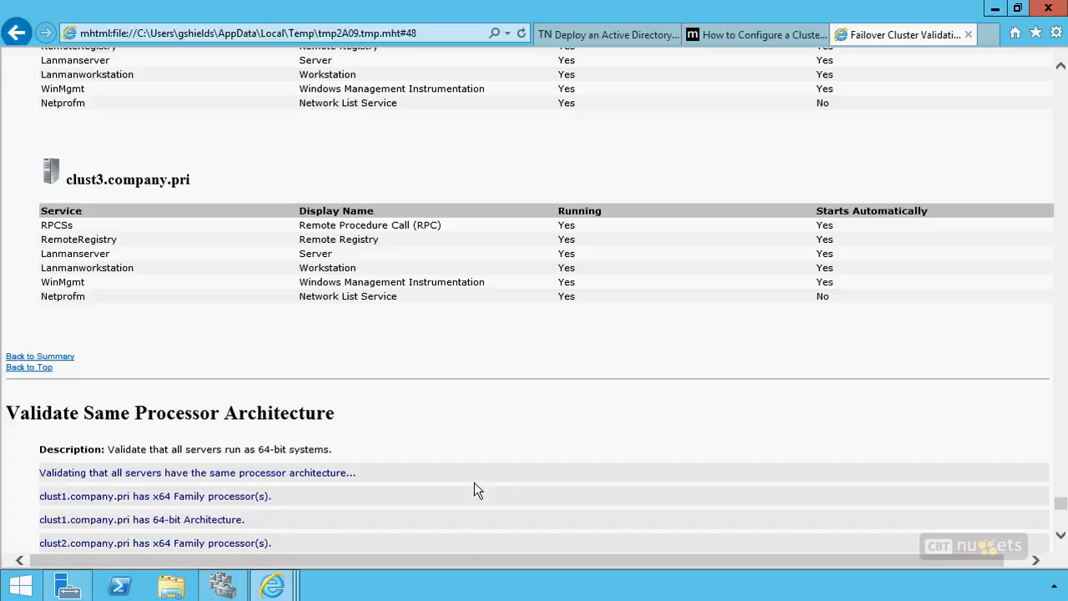
click(989, 37)
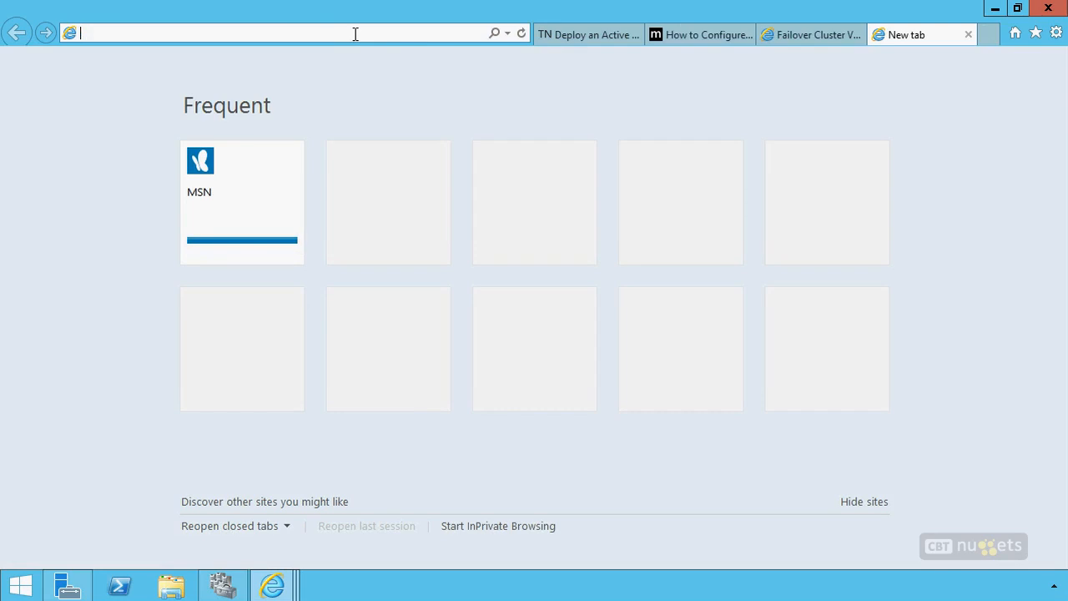
text(http://technet.microsoft.com/en-us/library/cc731739.aspx)
key(Return)
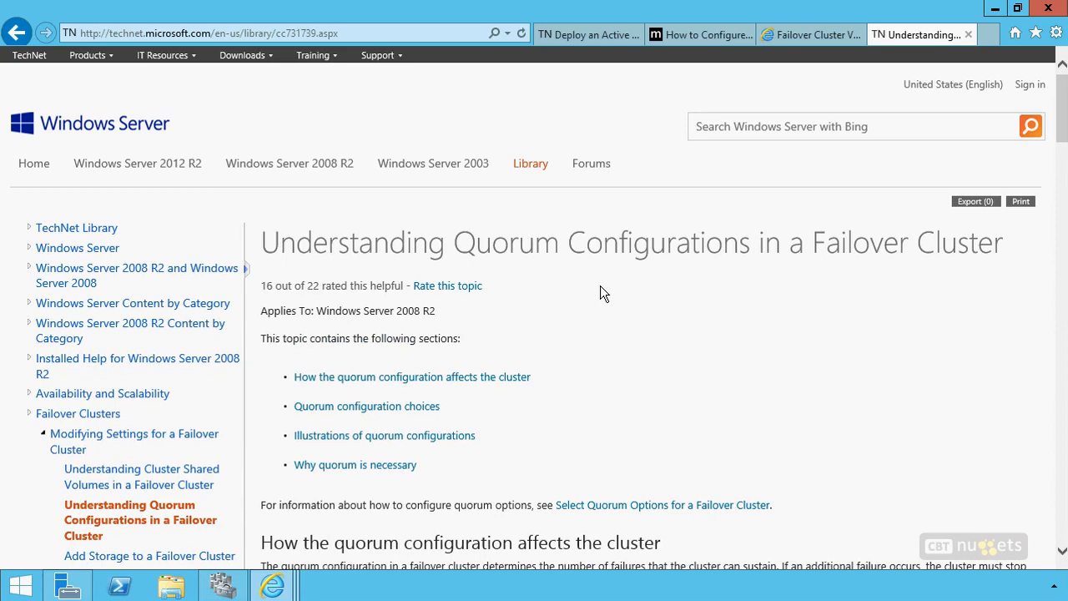
scroll(599, 285, down, 8)
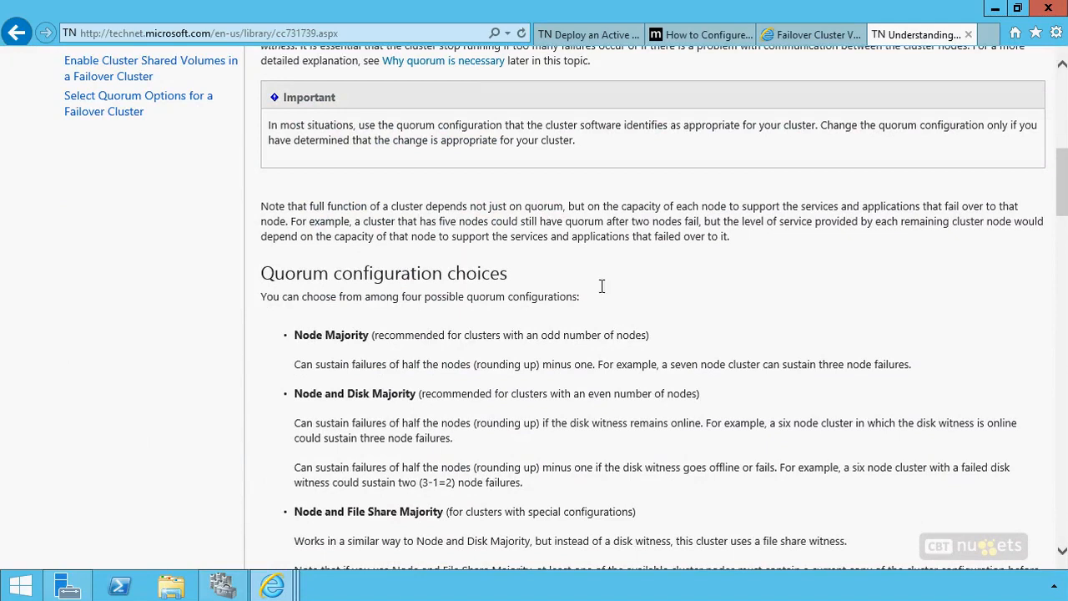
scroll(599, 285, down, 3)
scroll(599, 284, up, 1)
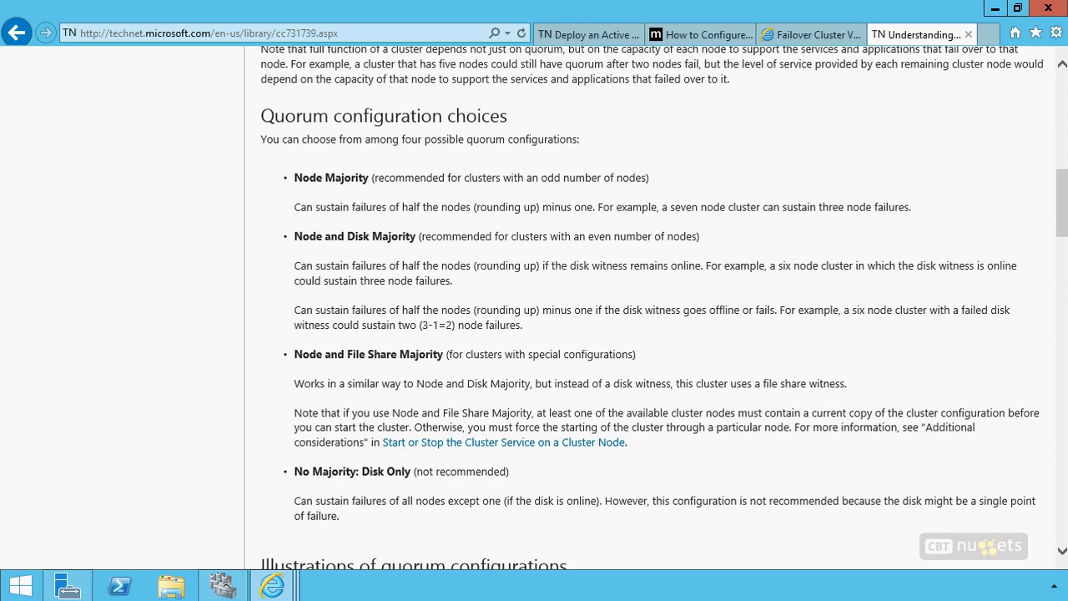
Mark each of the four quorum configuration choices with a red pen stroke in front of its name.
drag(273, 181, 243, 167)
drag(273, 235, 246, 222)
mouse_move(260, 350)
mouse_down()
mouse_move(250, 353)
mouse_move(278, 351)
mouse_move(248, 344)
mouse_up()
drag(278, 474, 248, 467)
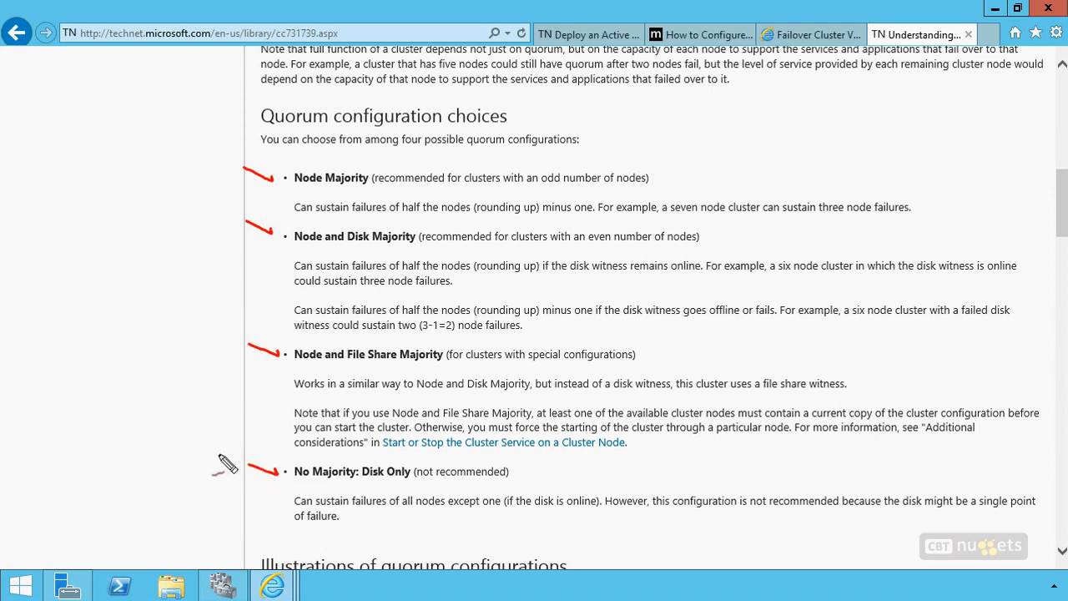
Outline and cross out the "No Majority: Disk Only" choice in red ink, and undo those marks.
drag(544, 459, 230, 473)
mouse_move(441, 535)
mouse_down()
mouse_move(683, 513)
mouse_move(452, 467)
mouse_move(259, 462)
mouse_move(524, 527)
mouse_up()
drag(560, 472, 262, 521)
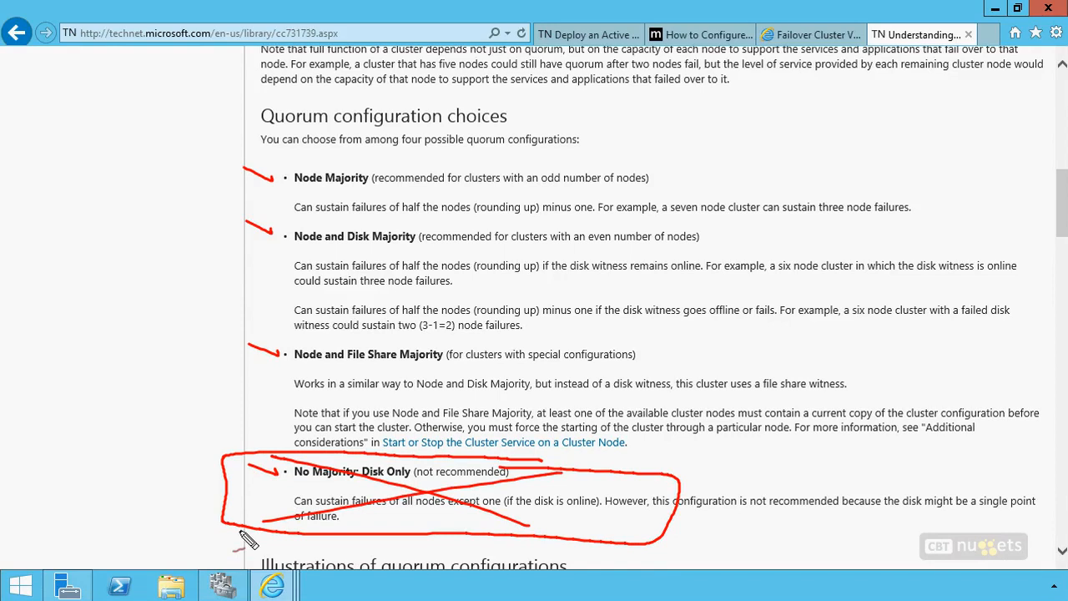
key(ctrl+z)
key(ctrl+z)
key(ctrl+z)
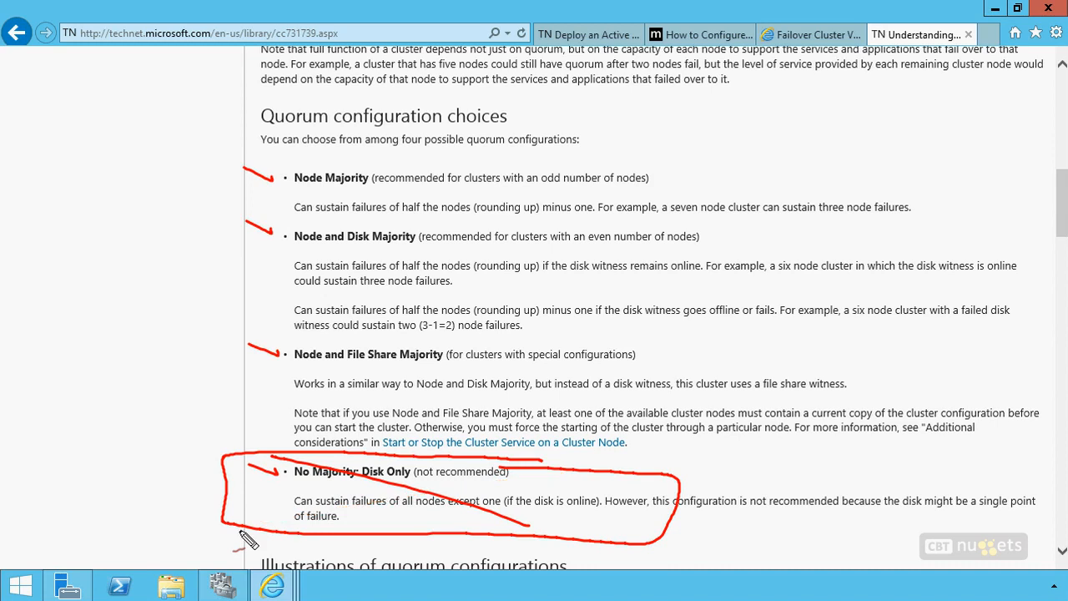
Underline "Disk Only", "odd number of nodes", "even number of nodes", "Node Majority" and "Node and Disk Majority" in red, and mark the disk-failure remark.
drag(412, 481, 361, 482)
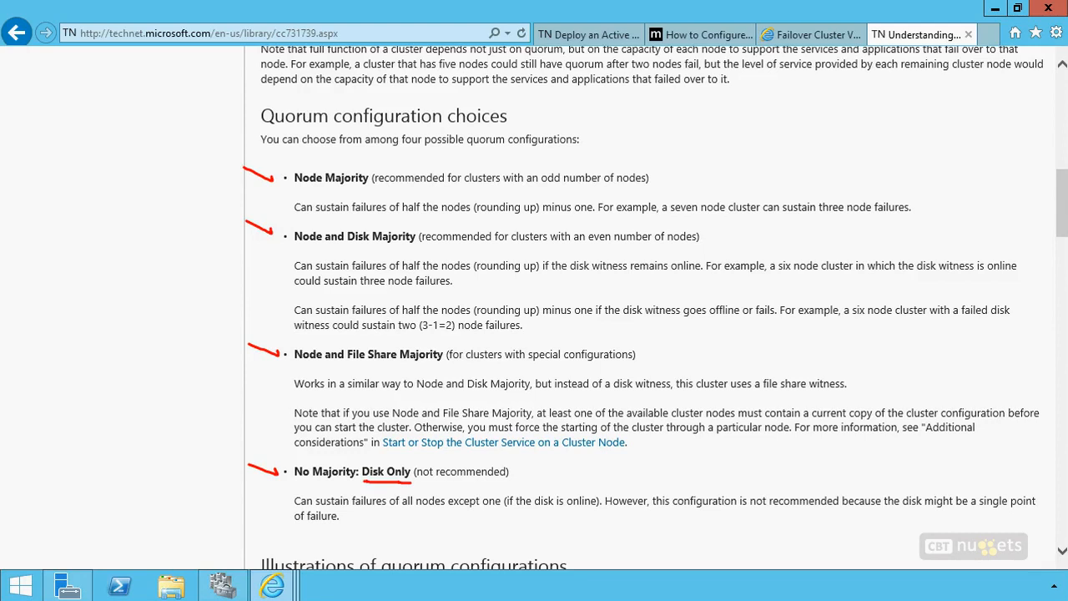
mouse_move(943, 491)
mouse_down()
mouse_move(901, 472)
mouse_move(944, 491)
mouse_up()
drag(634, 190, 538, 188)
drag(689, 248, 589, 248)
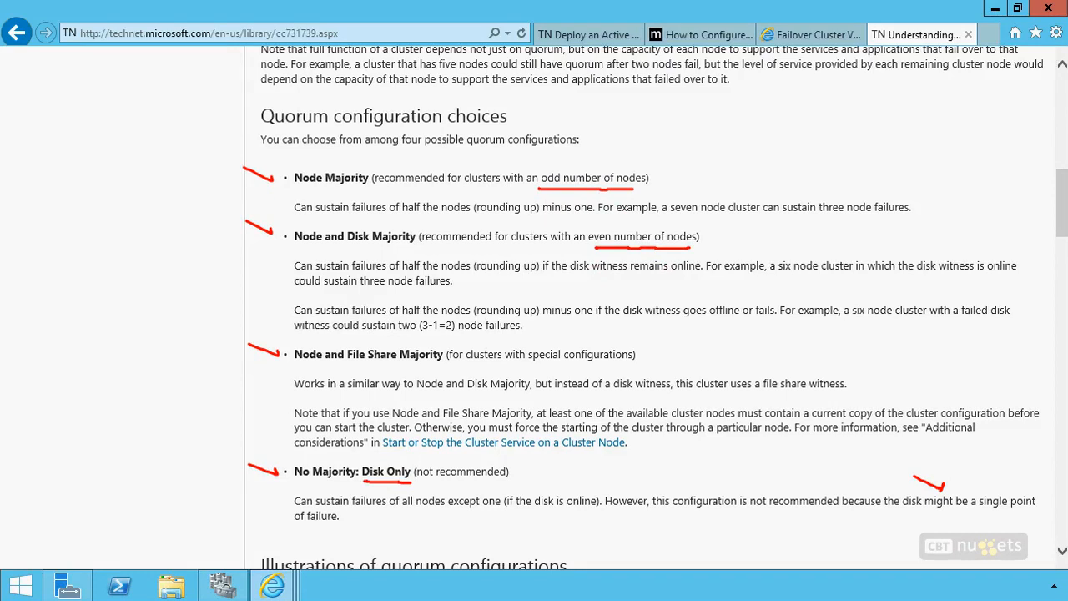
mouse_move(367, 189)
mouse_down()
mouse_move(299, 189)
mouse_move(265, 207)
mouse_up()
key(ctrl+z)
drag(406, 248, 297, 248)
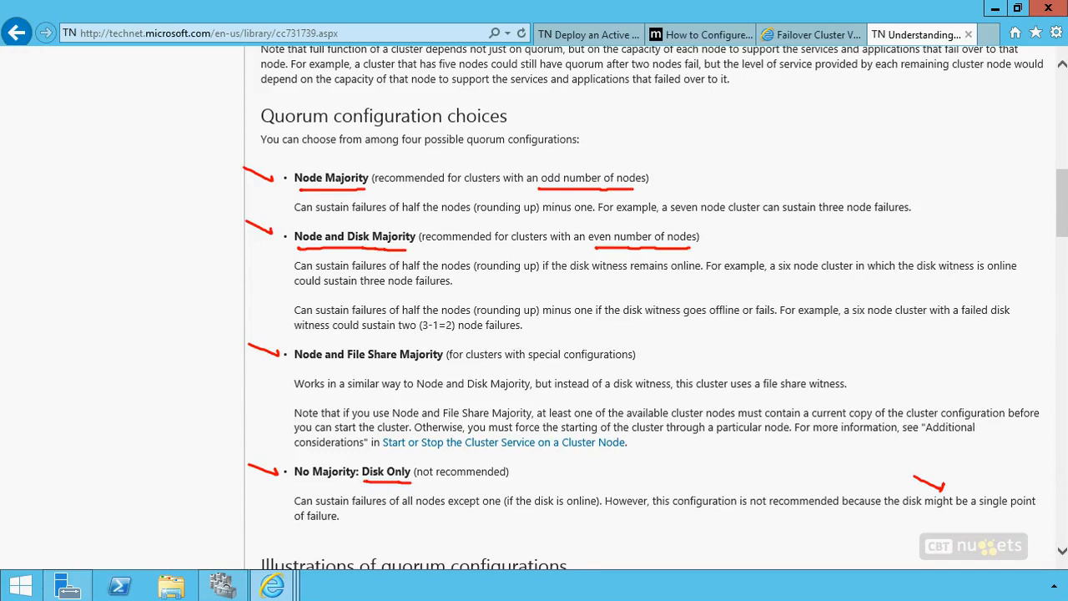
Sketch three node boxes beside Node Majority, split one off with a divider, add arrows to both sides, and cross out the isolated node.
mouse_move(93, 157)
mouse_down()
mouse_move(80, 156)
mouse_move(96, 189)
mouse_move(134, 155)
mouse_move(117, 193)
mouse_up()
mouse_move(162, 155)
mouse_down()
mouse_move(185, 155)
mouse_move(167, 195)
mouse_up()
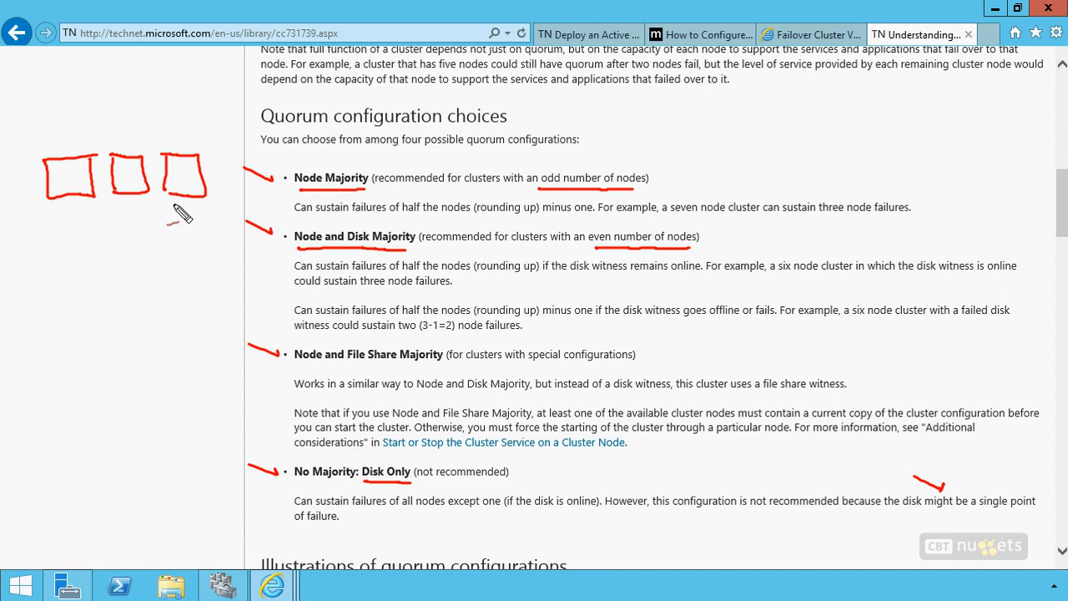
drag(151, 119, 155, 239)
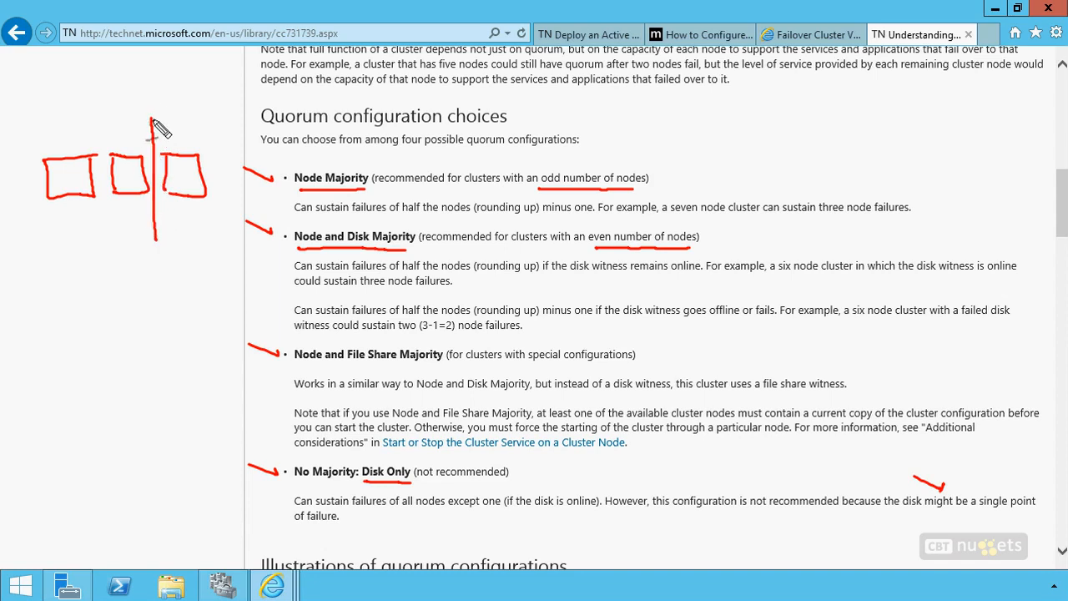
drag(172, 118, 134, 117)
drag(173, 237, 134, 239)
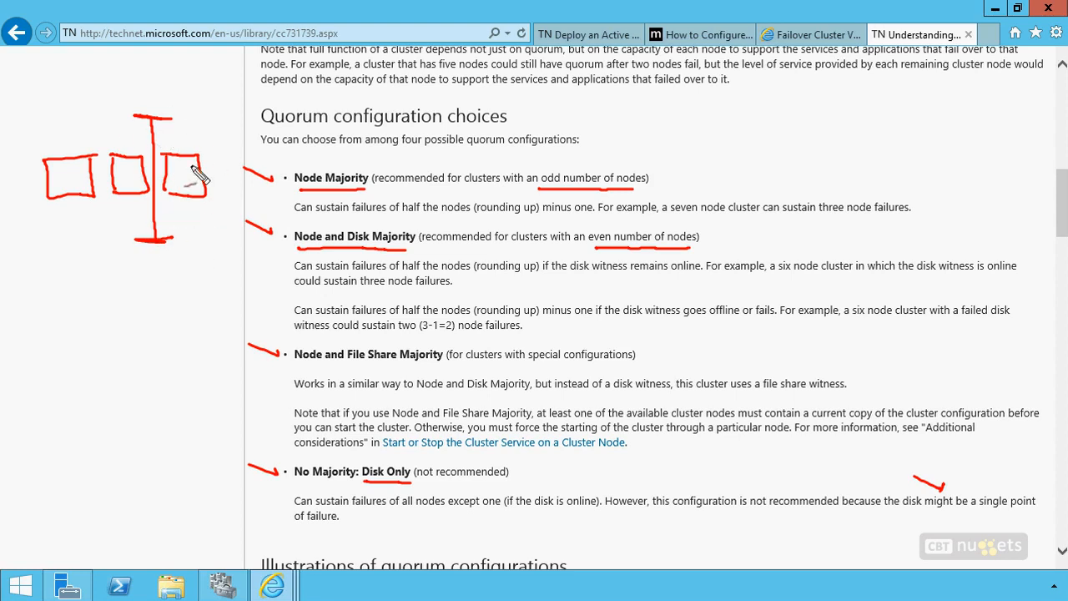
drag(189, 242, 200, 219)
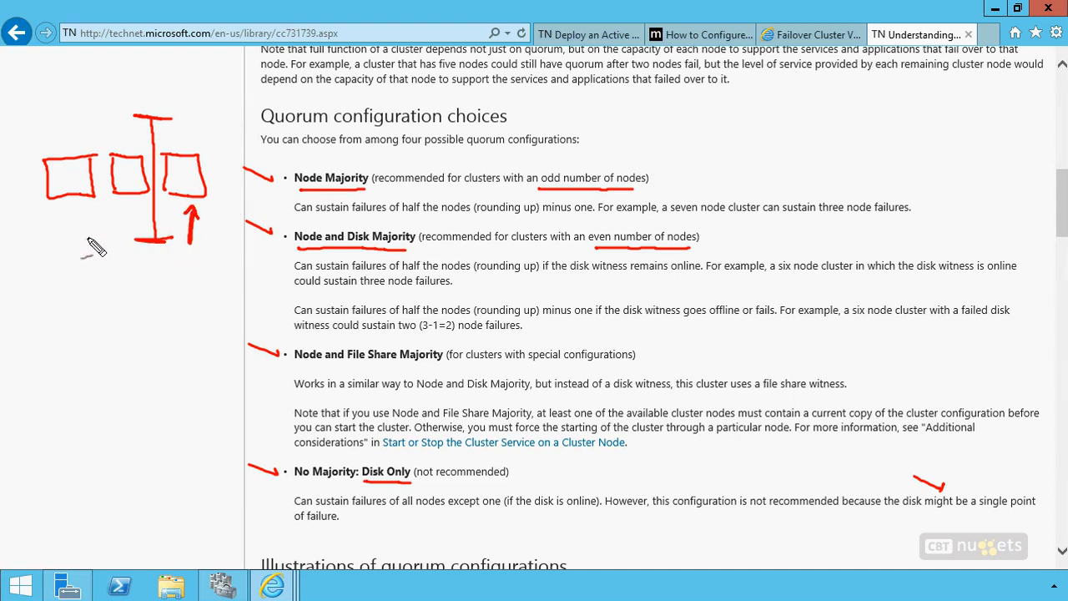
mouse_move(112, 240)
mouse_down()
mouse_move(122, 216)
mouse_move(106, 236)
mouse_up()
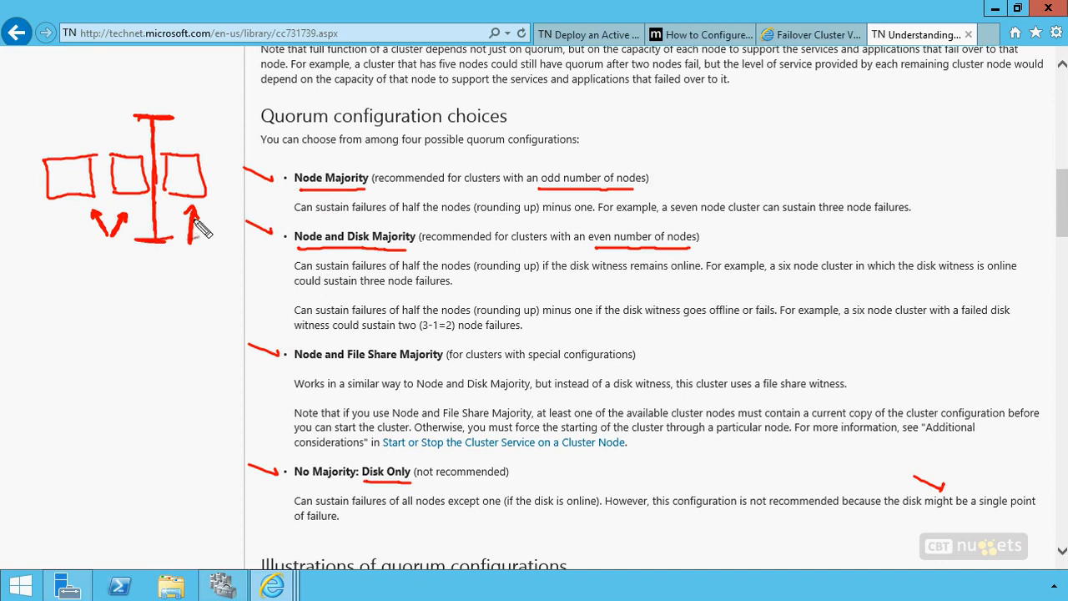
drag(197, 249, 205, 247)
mouse_move(204, 145)
mouse_down()
mouse_move(171, 201)
mouse_move(165, 157)
mouse_up()
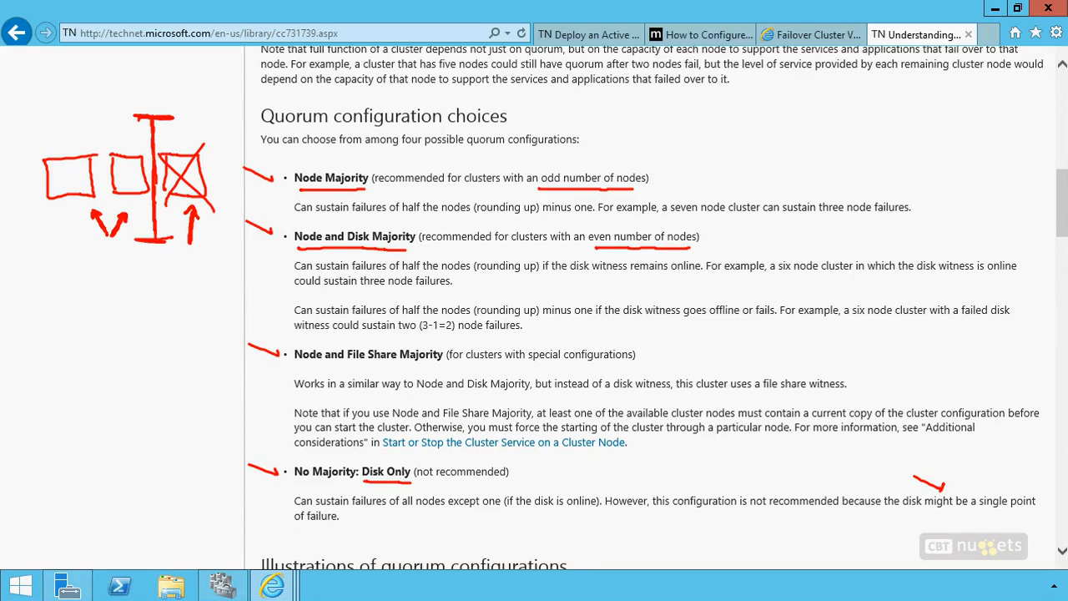
mouse_move(97, 114)
mouse_down()
mouse_move(105, 131)
mouse_move(82, 133)
mouse_up()
Sketch four node boxes beneath the three-node sketch, divide them into two pairs, and add arrows and a "50%" label for each pair.
drag(91, 310, 39, 297)
mouse_move(36, 324)
mouse_down()
mouse_move(124, 282)
mouse_move(142, 315)
mouse_move(162, 291)
mouse_move(266, 329)
mouse_move(214, 324)
mouse_up()
mouse_move(154, 276)
mouse_down()
mouse_move(152, 261)
mouse_move(150, 350)
mouse_move(154, 259)
mouse_move(159, 342)
mouse_up()
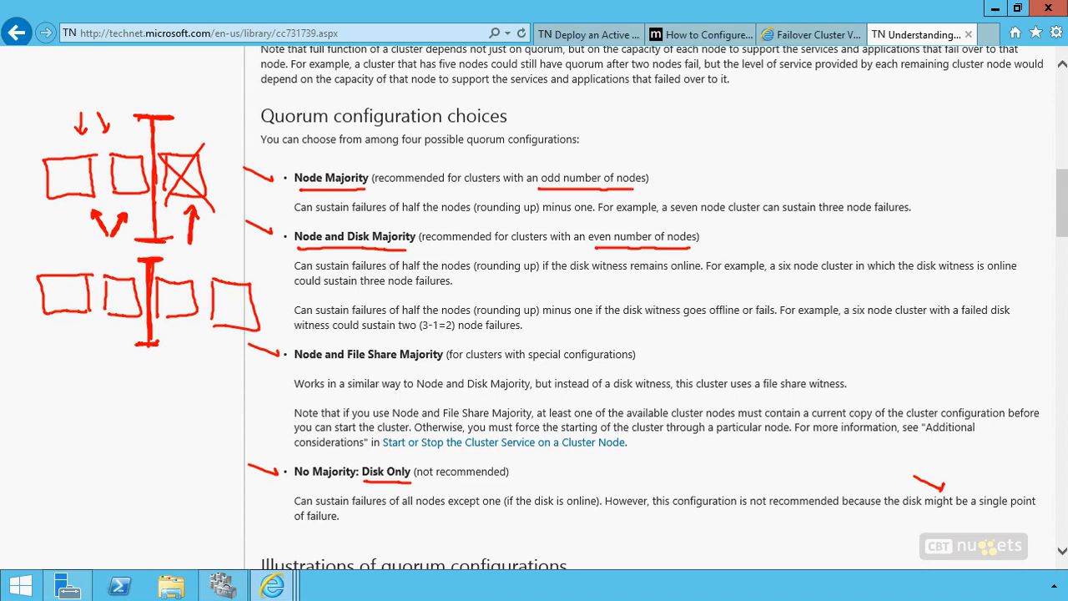
mouse_move(228, 351)
mouse_down()
mouse_move(229, 332)
mouse_move(234, 339)
mouse_move(179, 325)
mouse_move(122, 335)
mouse_move(122, 322)
mouse_up()
mouse_move(117, 331)
mouse_down()
mouse_move(127, 330)
mouse_move(71, 323)
mouse_move(77, 329)
mouse_up()
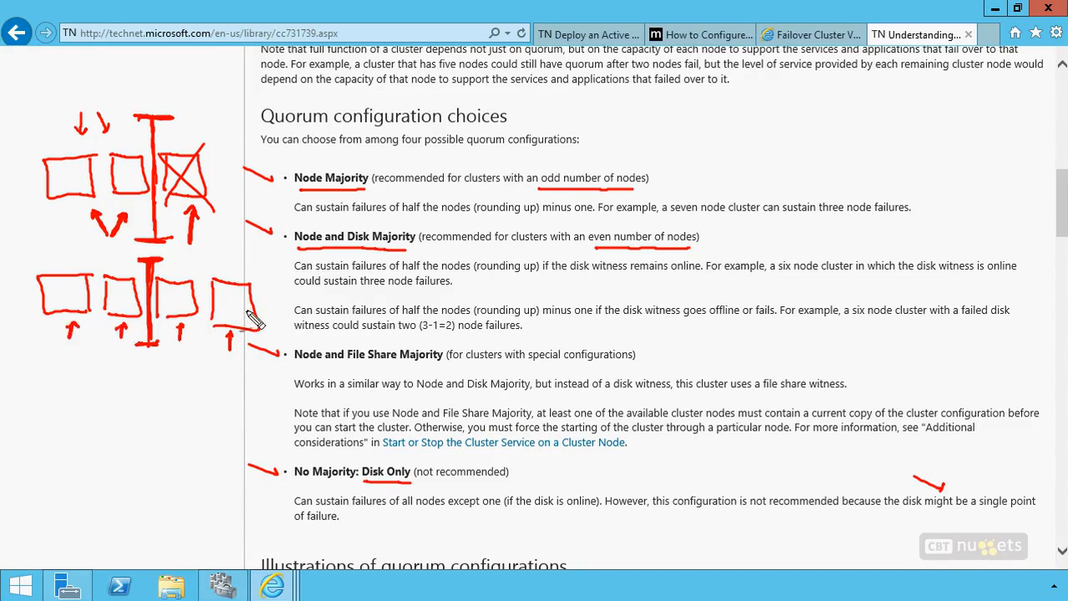
mouse_move(200, 358)
mouse_down()
mouse_move(186, 358)
mouse_move(192, 376)
mouse_up()
drag(204, 359, 211, 377)
drag(87, 353, 113, 361)
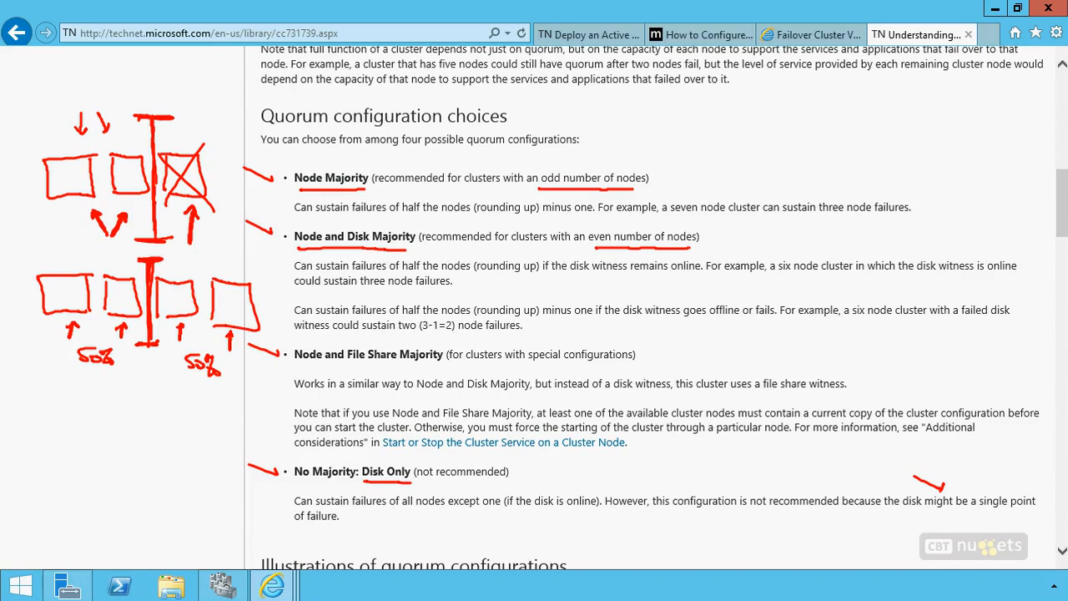
Circle "Node and Disk Majority", add a witness disk to one pair of the four-node sketch, cross out the other pair, and clear all ink.
mouse_move(413, 252)
mouse_down()
mouse_move(346, 220)
mouse_move(288, 250)
mouse_up()
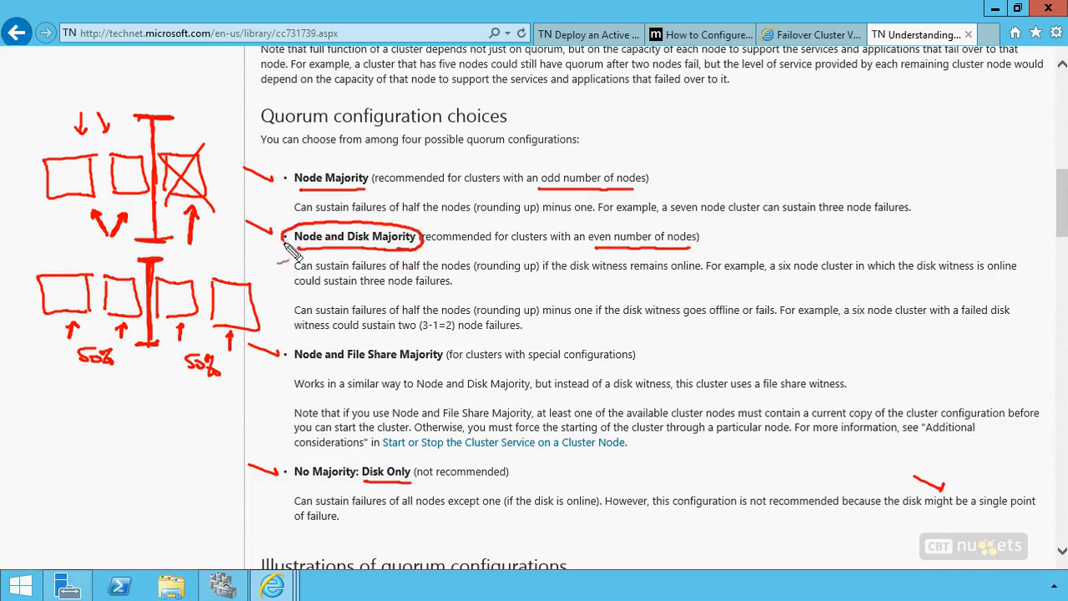
mouse_move(168, 364)
mouse_down()
mouse_move(142, 374)
mouse_move(144, 406)
mouse_up()
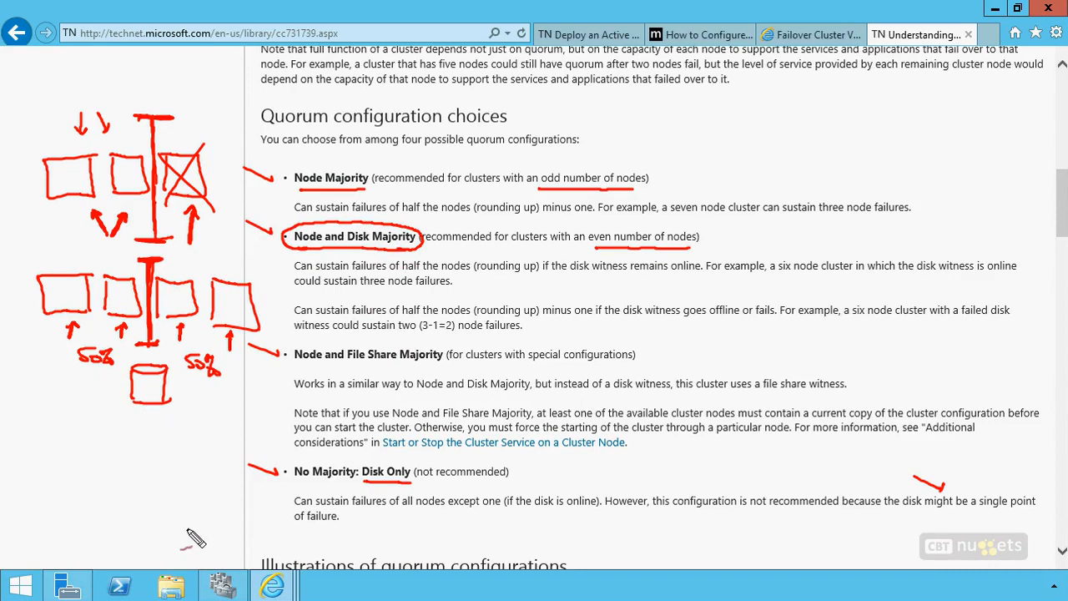
drag(174, 347, 177, 421)
drag(123, 387, 109, 383)
drag(96, 262, 112, 269)
drag(28, 253, 54, 264)
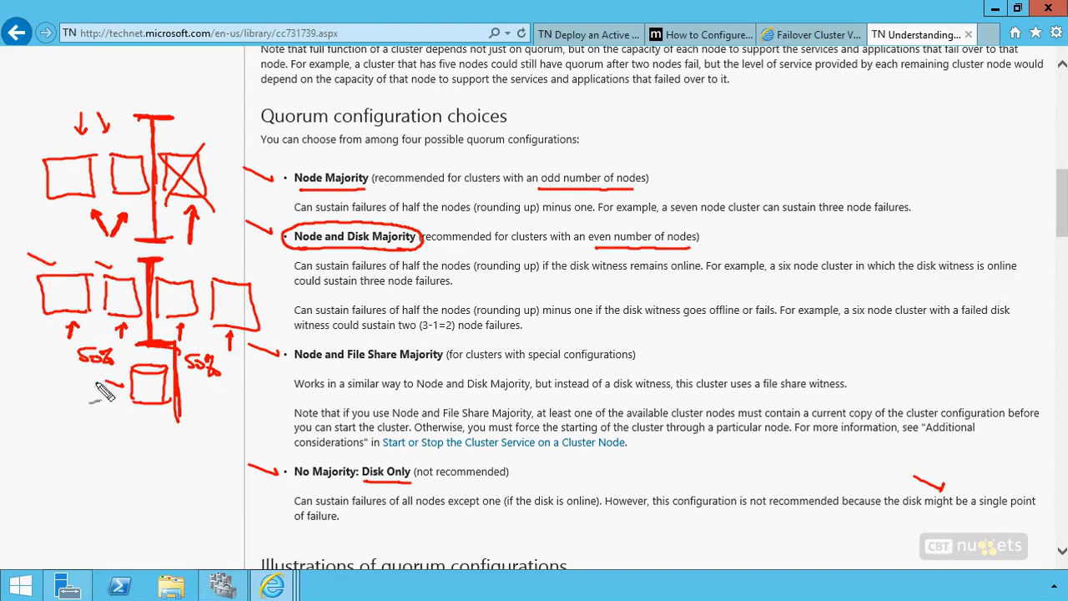
drag(159, 279, 198, 318)
mouse_move(200, 275)
mouse_down()
mouse_move(161, 317)
mouse_move(254, 330)
mouse_up()
drag(260, 282, 204, 331)
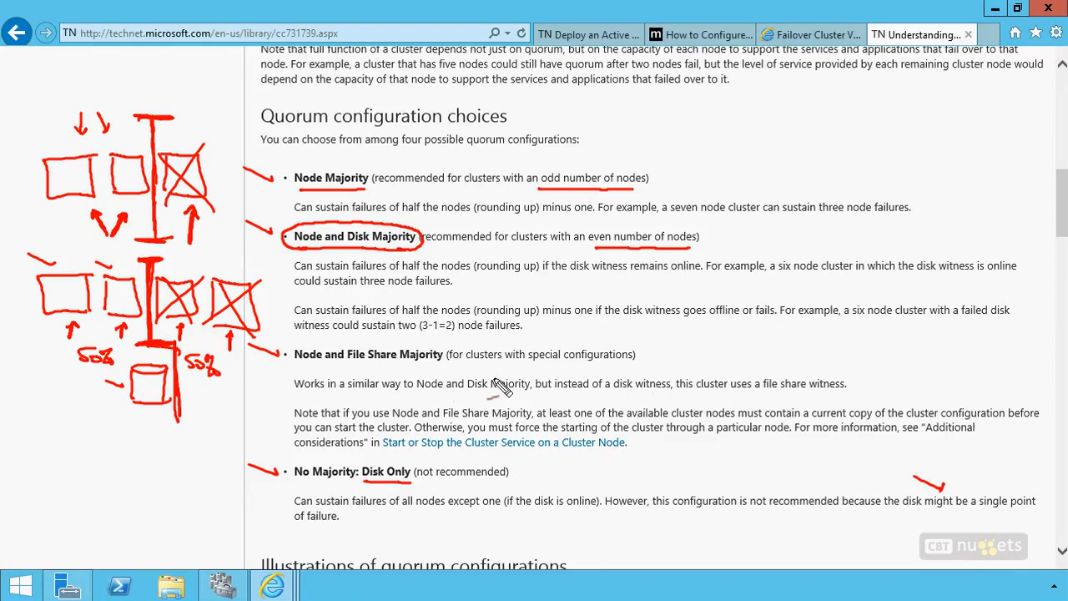
key(Escape)
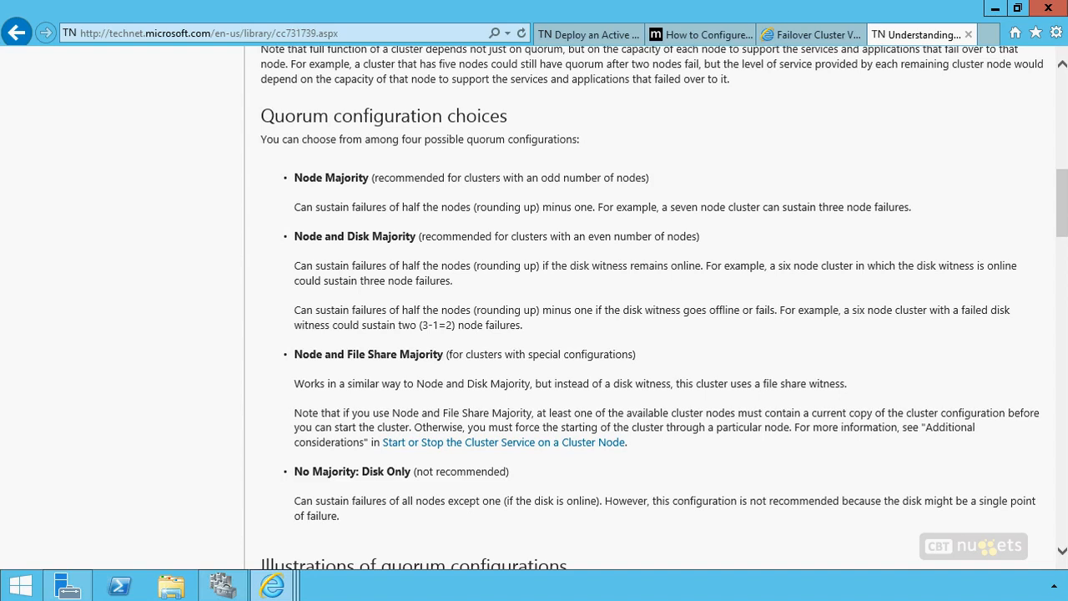
Underline "Node and File Share Majority", and sketch four nodes connected to a shared disk plus a separate file server labelled "FS".
drag(435, 368, 306, 365)
mouse_move(103, 238)
mouse_down()
mouse_move(48, 234)
mouse_move(103, 285)
mouse_move(158, 263)
mouse_move(186, 279)
mouse_move(222, 245)
mouse_move(283, 300)
mouse_move(235, 293)
mouse_up()
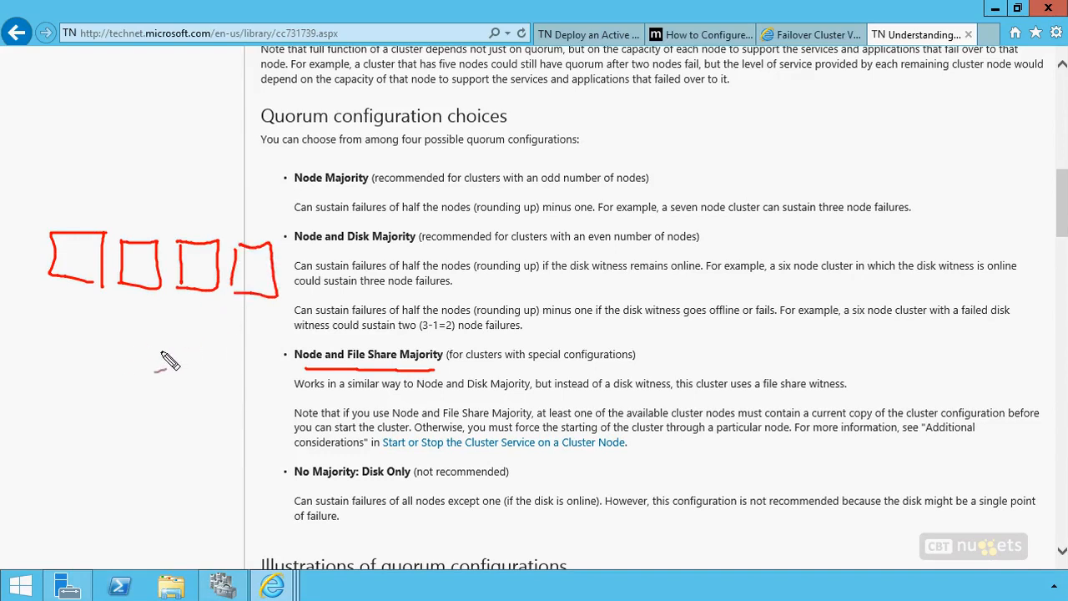
mouse_move(243, 294)
mouse_down()
mouse_move(75, 290)
mouse_move(138, 303)
mouse_move(155, 337)
mouse_move(138, 349)
mouse_move(172, 385)
mouse_up()
mouse_move(83, 388)
mouse_down()
mouse_move(25, 409)
mouse_move(83, 421)
mouse_move(46, 453)
mouse_move(65, 441)
mouse_move(59, 399)
mouse_move(47, 422)
mouse_up()
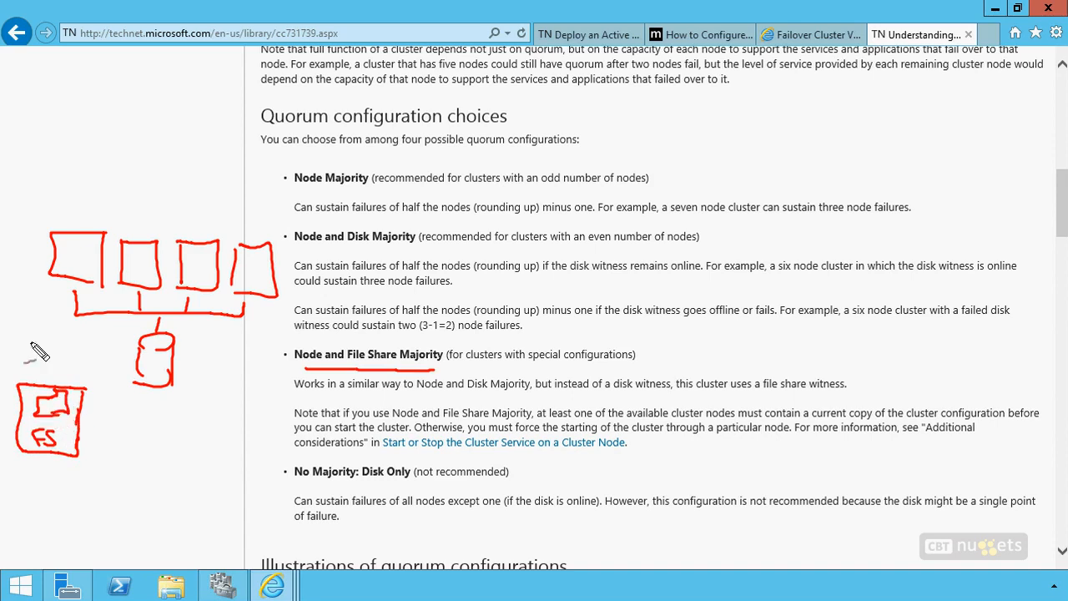
Draw an arrow from each of the four sketched nodes towards the "FS" file server.
mouse_move(64, 297)
mouse_down()
mouse_move(67, 315)
mouse_move(32, 355)
mouse_up()
drag(129, 297, 83, 359)
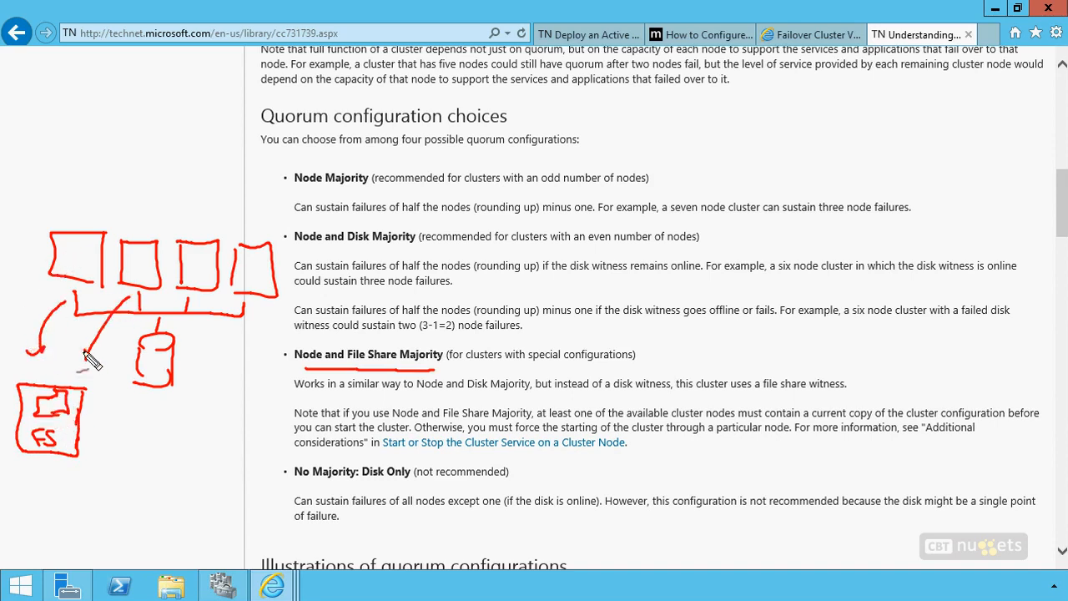
drag(176, 307, 125, 380)
drag(246, 307, 135, 409)
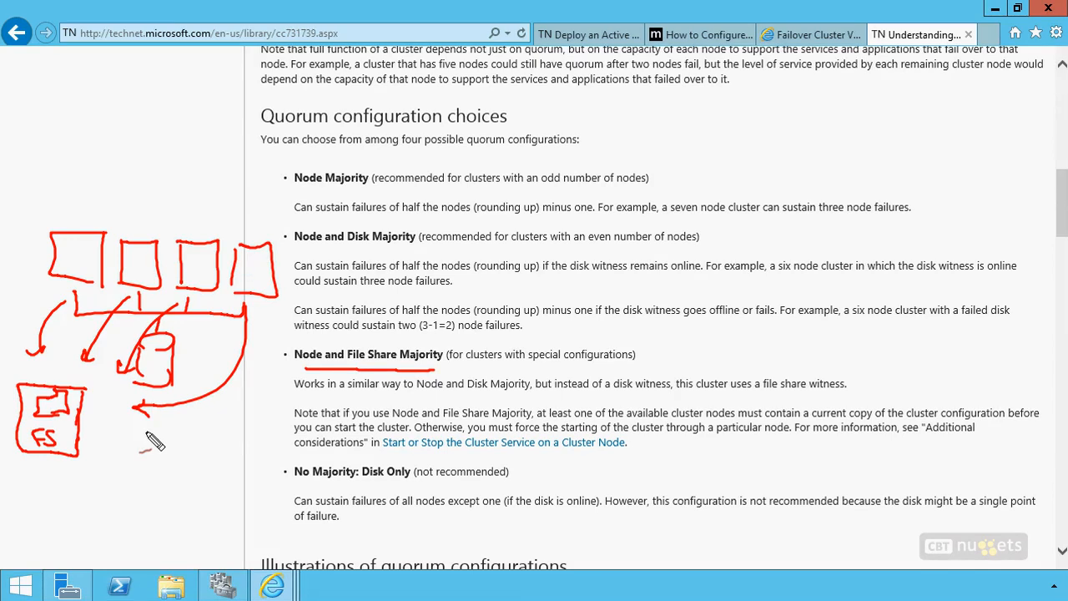
Draw a divider splitting the four nodes into two pairs, and label the two sites "DEN" and "LAS" with underlines.
mouse_move(165, 178)
mouse_down()
mouse_move(168, 307)
mouse_move(199, 369)
mouse_move(215, 463)
mouse_up()
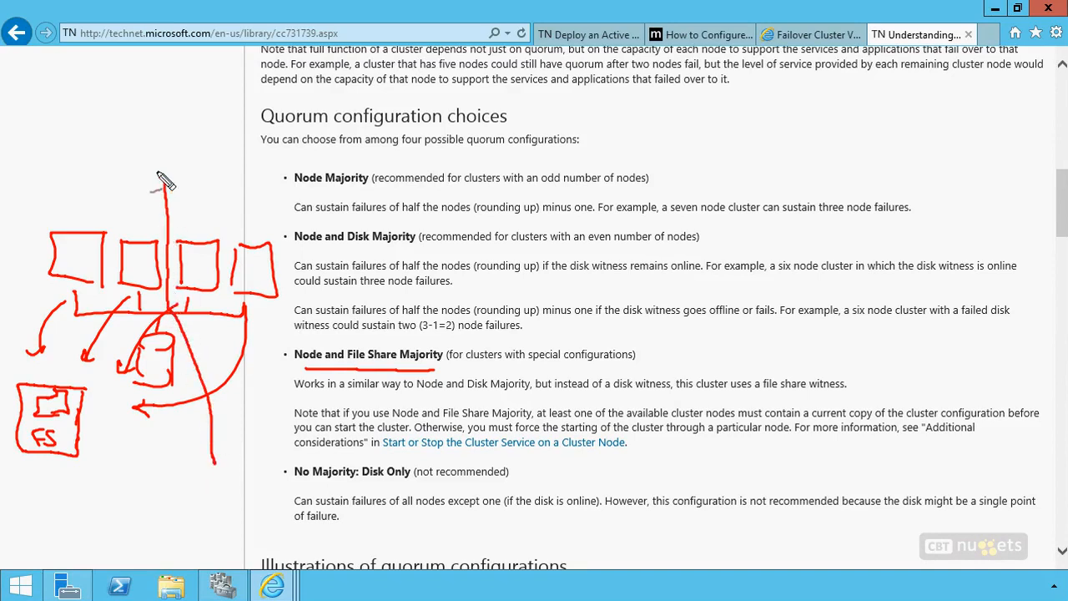
drag(162, 152, 163, 102)
mouse_move(78, 140)
mouse_down()
mouse_move(80, 162)
mouse_move(120, 153)
mouse_up()
mouse_move(200, 145)
mouse_down()
mouse_move(194, 158)
mouse_move(219, 176)
mouse_up()
drag(81, 165, 109, 176)
drag(197, 176, 217, 189)
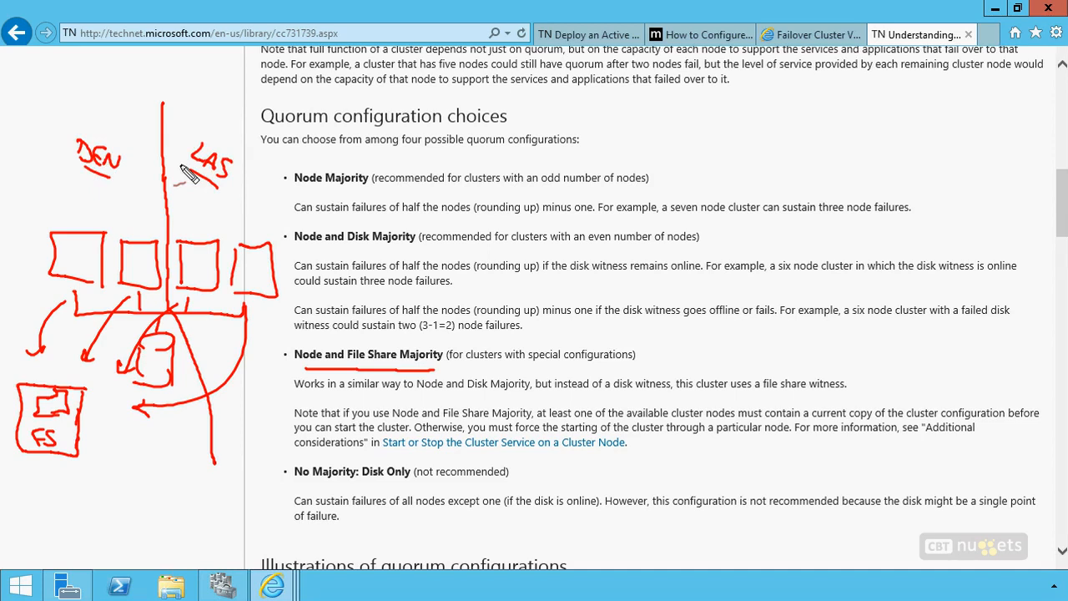
Sketch a second disk on the LAS side, with an arrow linking it from the DEN disk.
drag(220, 327, 215, 359)
mouse_move(217, 365)
mouse_down()
mouse_move(233, 364)
mouse_move(195, 351)
mouse_move(208, 345)
mouse_up()
drag(201, 343, 206, 349)
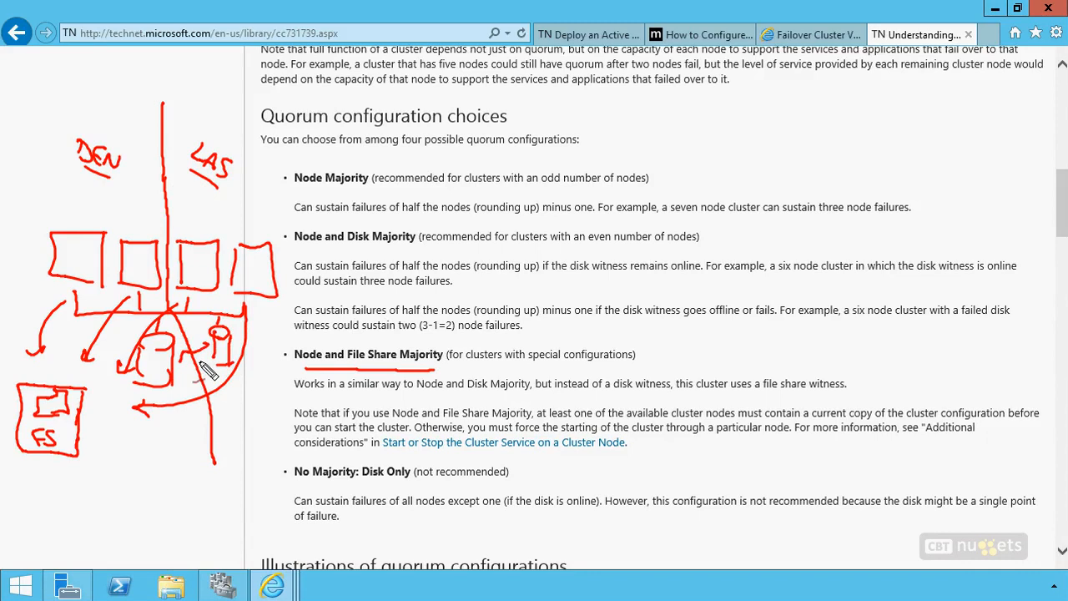
Circle the "FS" file server, fence it off with a boundary line, and label that third site "PHX".
mouse_move(38, 482)
mouse_down()
mouse_move(22, 388)
mouse_move(39, 510)
mouse_up()
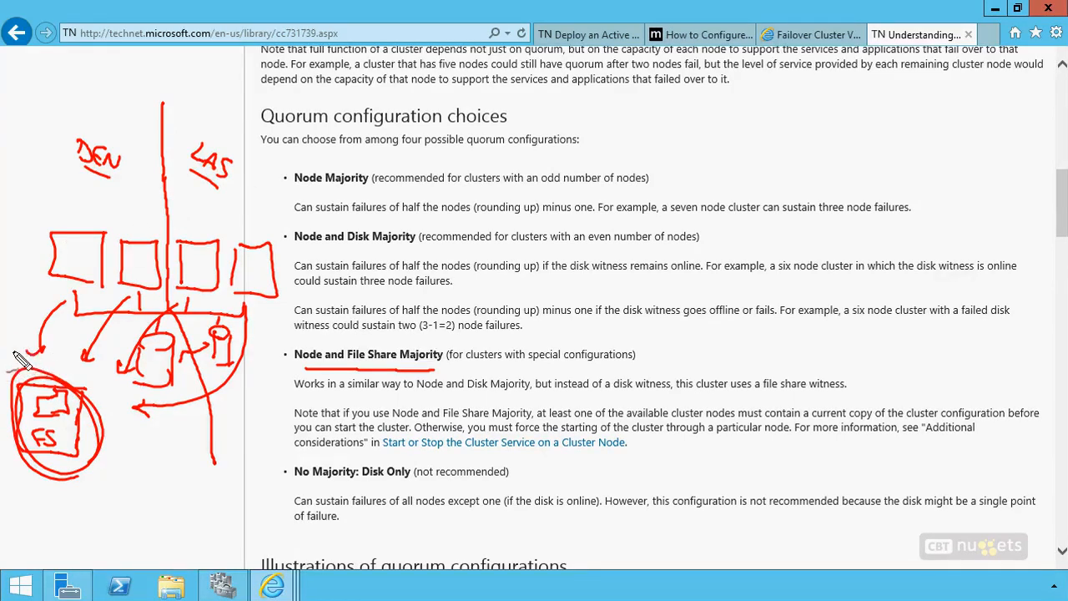
mouse_move(15, 360)
mouse_down()
mouse_move(113, 384)
mouse_move(158, 494)
mouse_up()
mouse_move(7, 359)
mouse_down()
mouse_move(99, 373)
mouse_move(157, 493)
mouse_up()
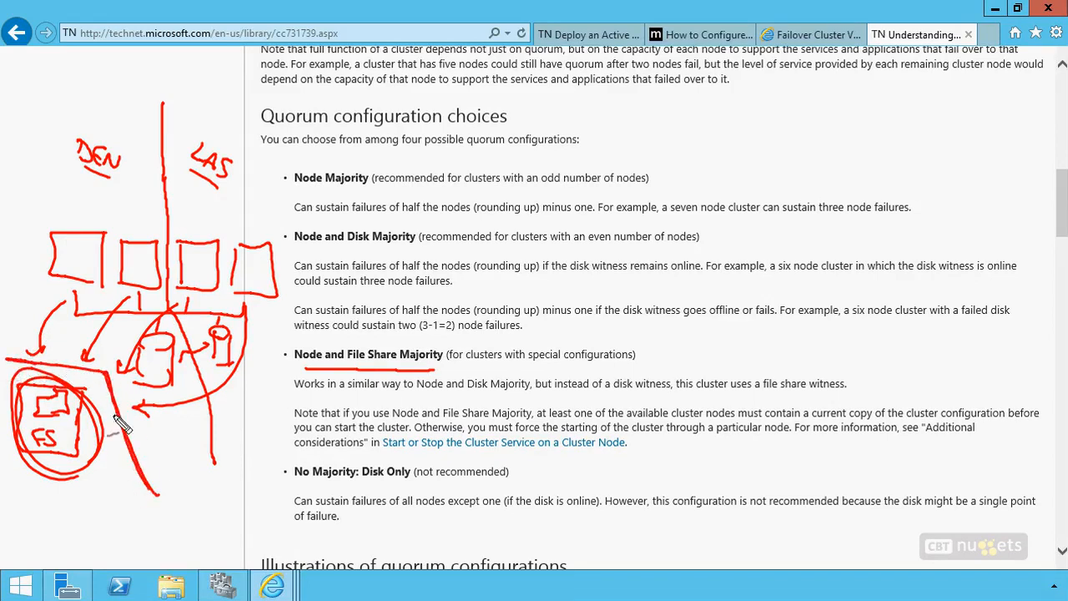
drag(92, 499, 132, 512)
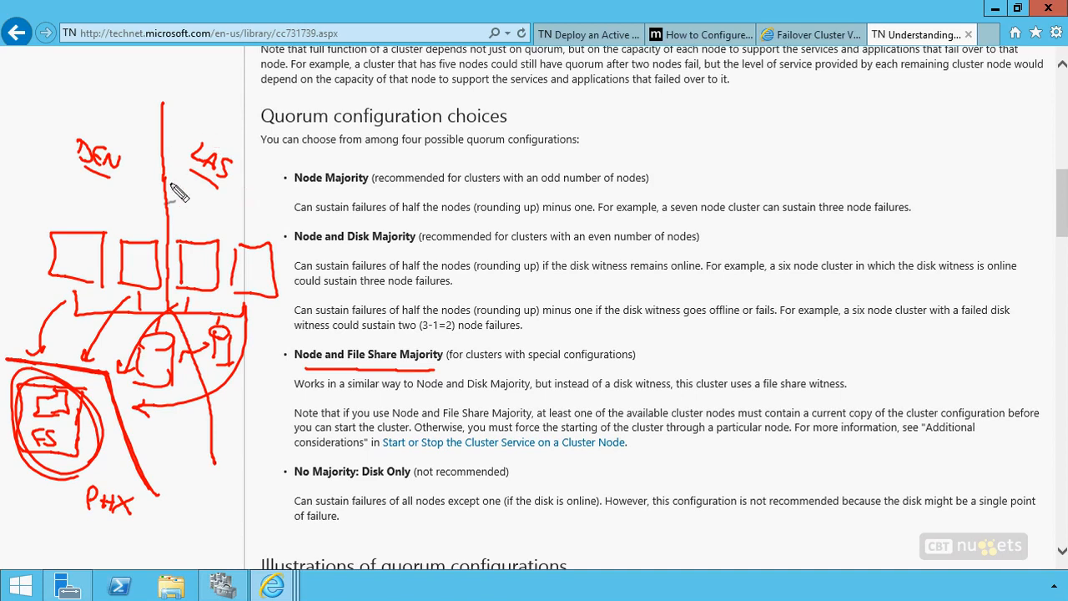
Scribble out the whole LAS side of the sketch, and clear all ink from the page.
mouse_move(192, 160)
mouse_down()
mouse_move(251, 179)
mouse_move(261, 307)
mouse_move(233, 405)
mouse_up()
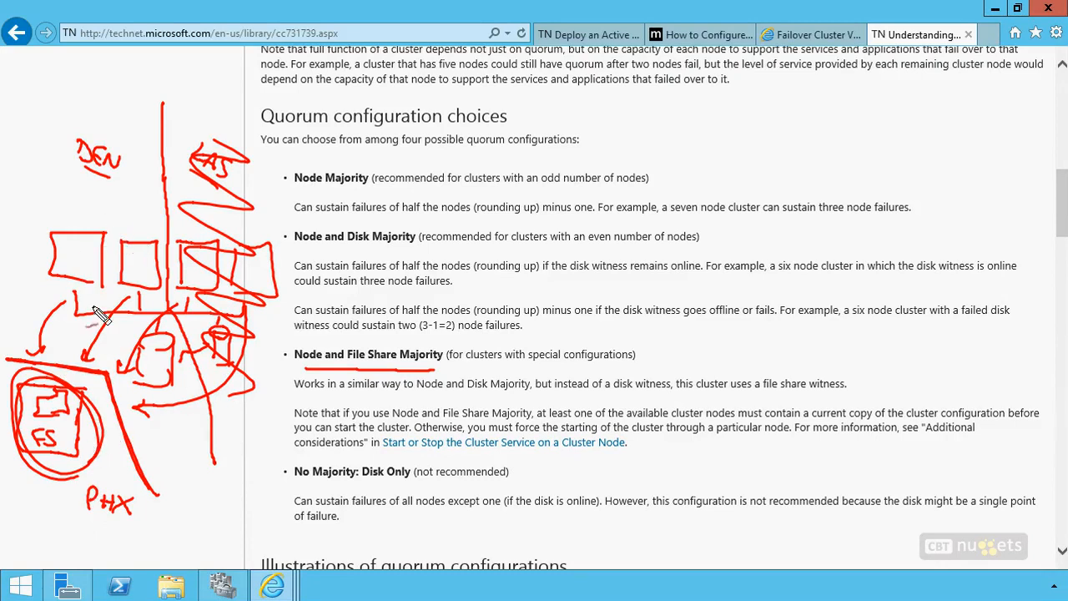
drag(38, 434, 52, 443)
drag(219, 357, 258, 386)
key(Escape)
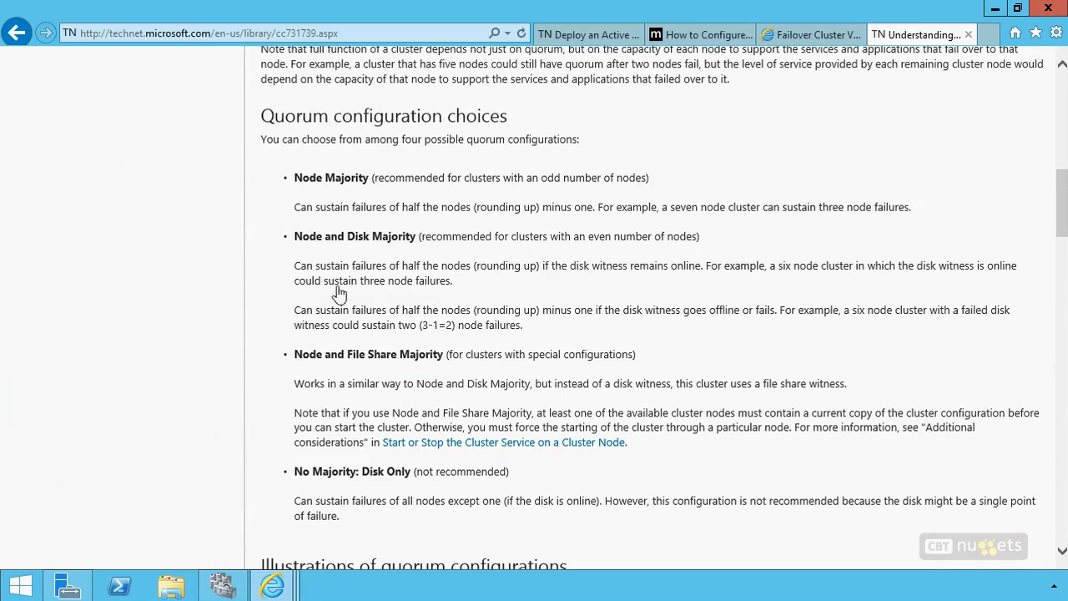
Switch to Failover Cluster Manager and try the Select Nodes and No Nodes voting options in the quorum wizard.
click(994, 8)
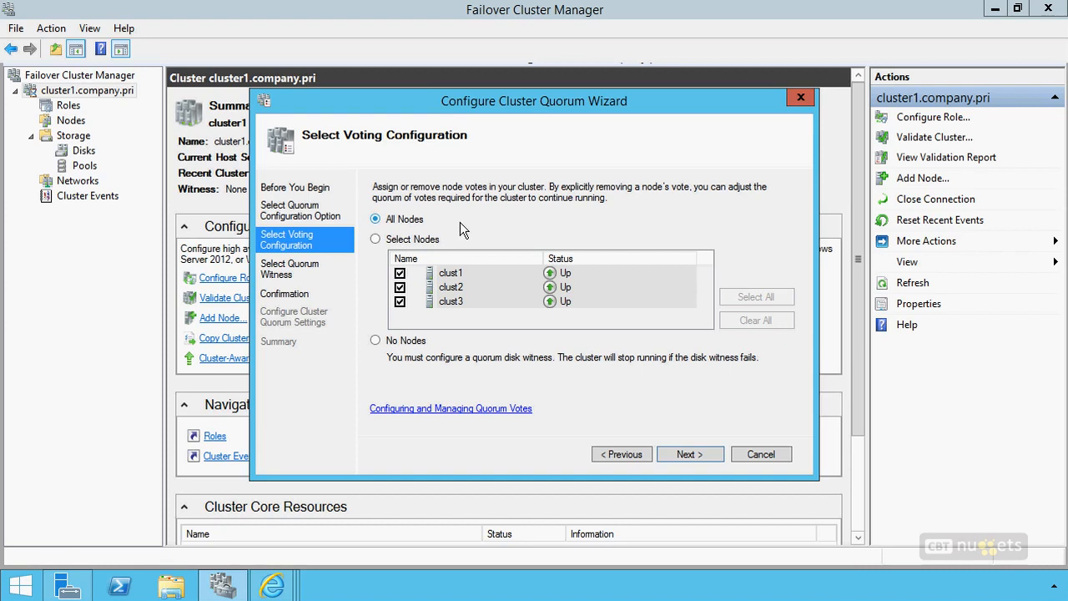
click(414, 242)
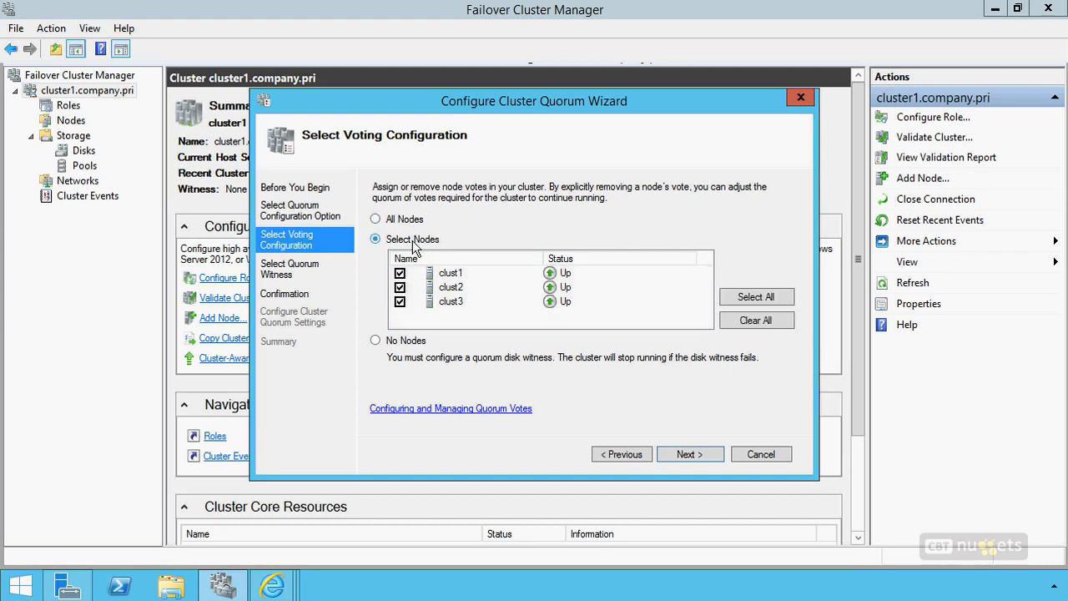
click(411, 346)
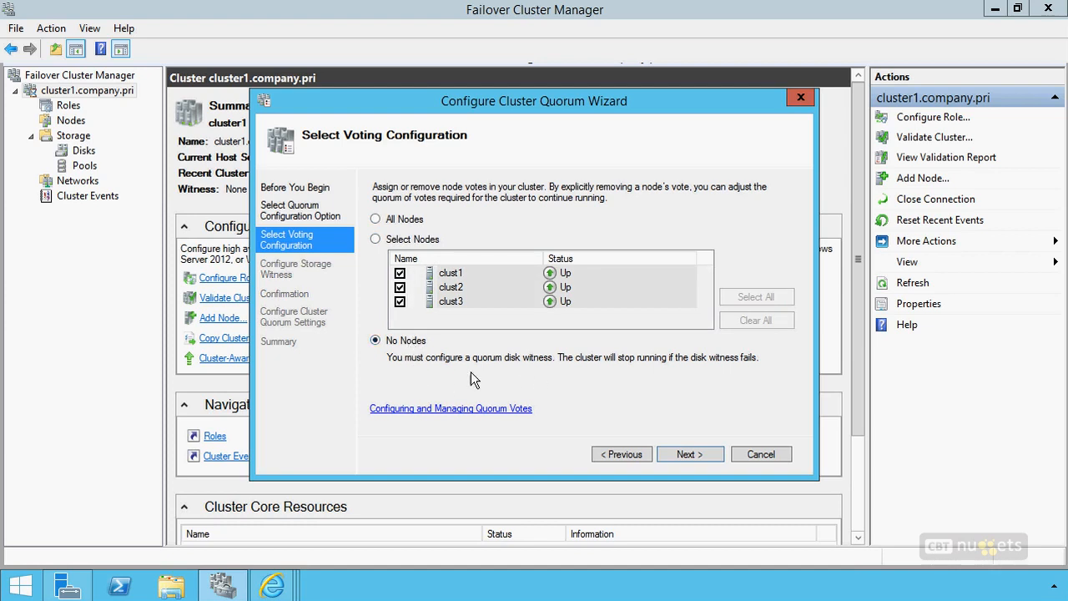
Recheck the quorum configuration choices page in Internet Explorer, and return to the quorum wizard in Failover Cluster Manager.
mouse_move(274, 585)
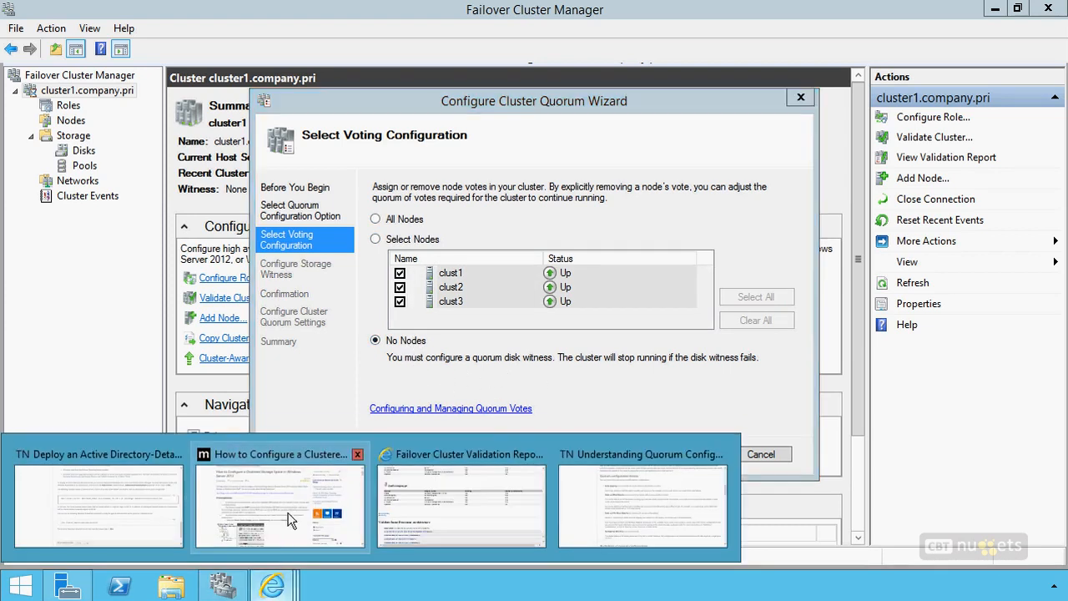
click(554, 523)
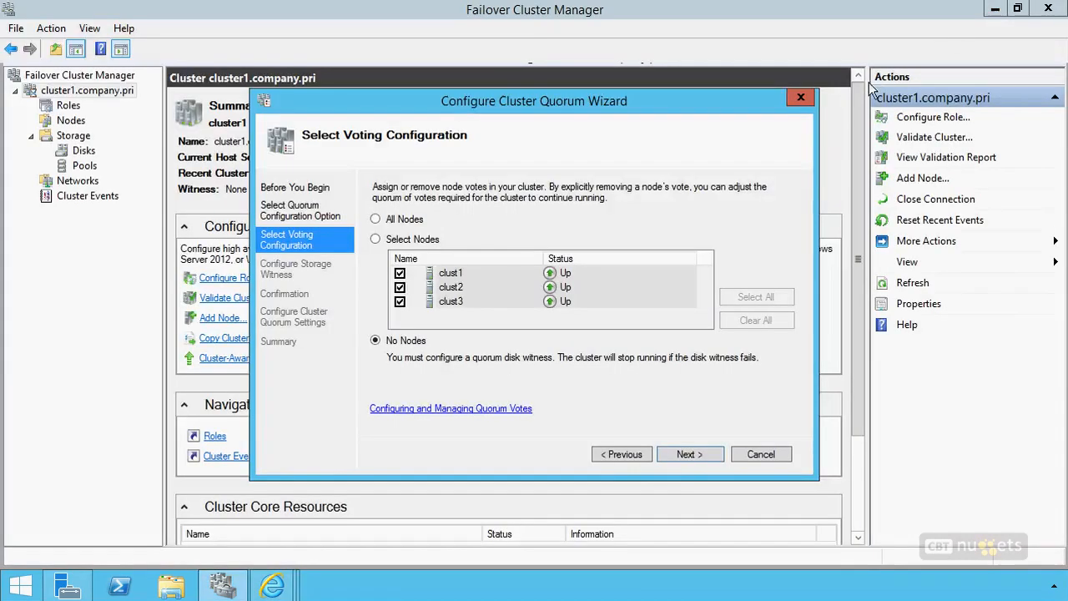
click(996, 8)
Restrict quorum voting to selected nodes by removing the vote of clust3, and continue to the witness selection.
click(392, 220)
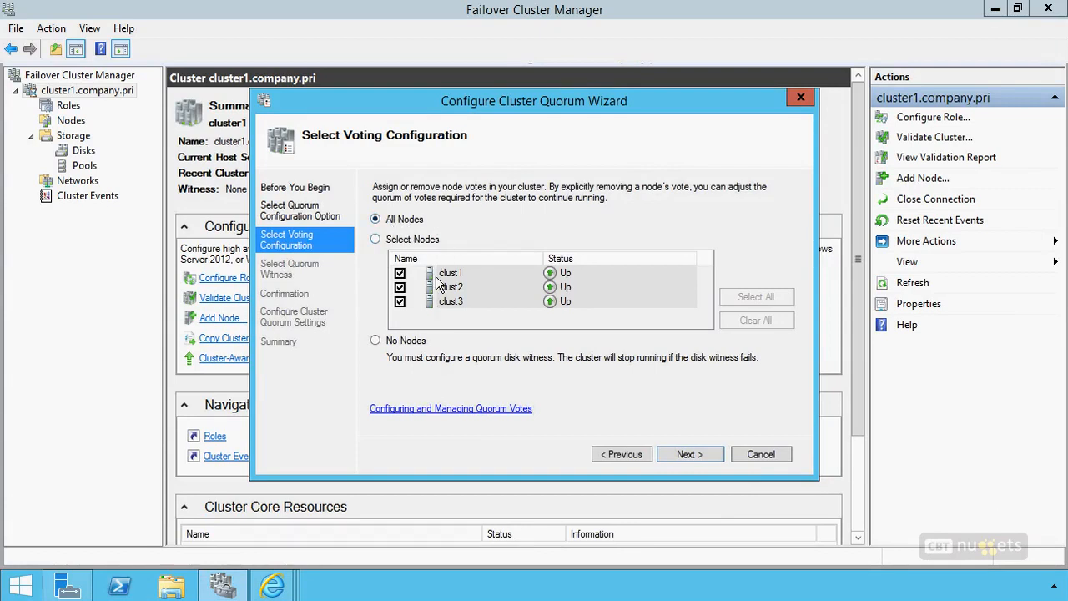
click(403, 240)
click(400, 302)
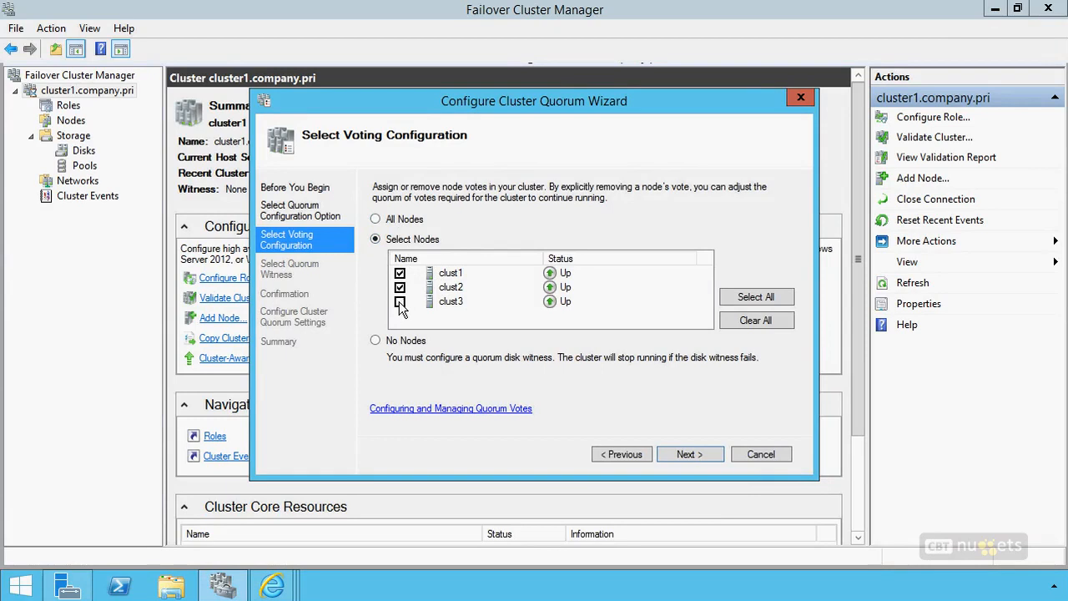
click(704, 456)
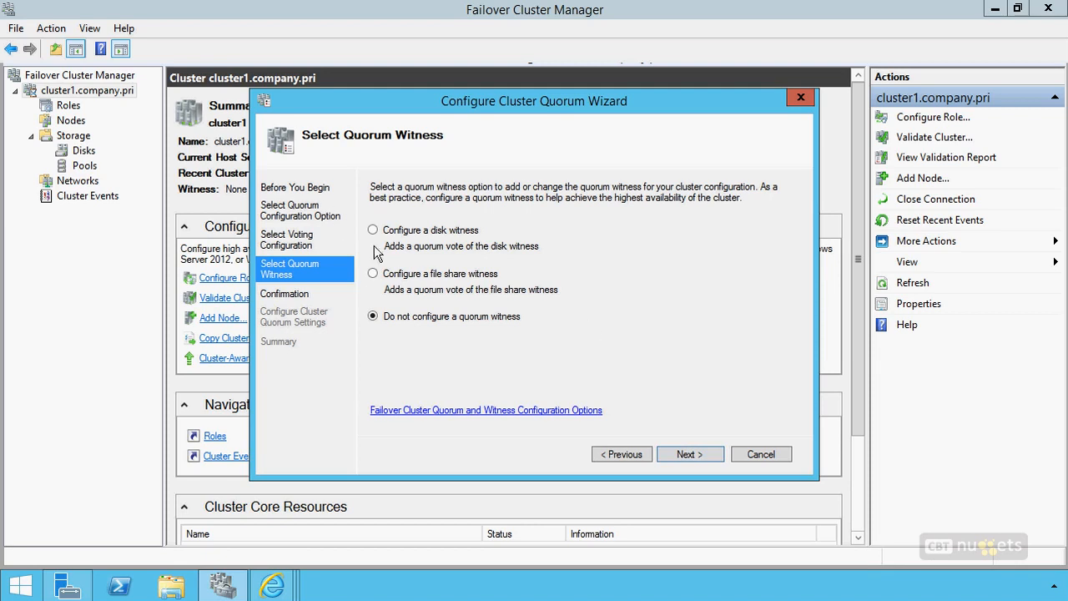
Choose to configure a disk witness, expand the details of Cluster Disk 1, and assign it as the witness.
click(413, 232)
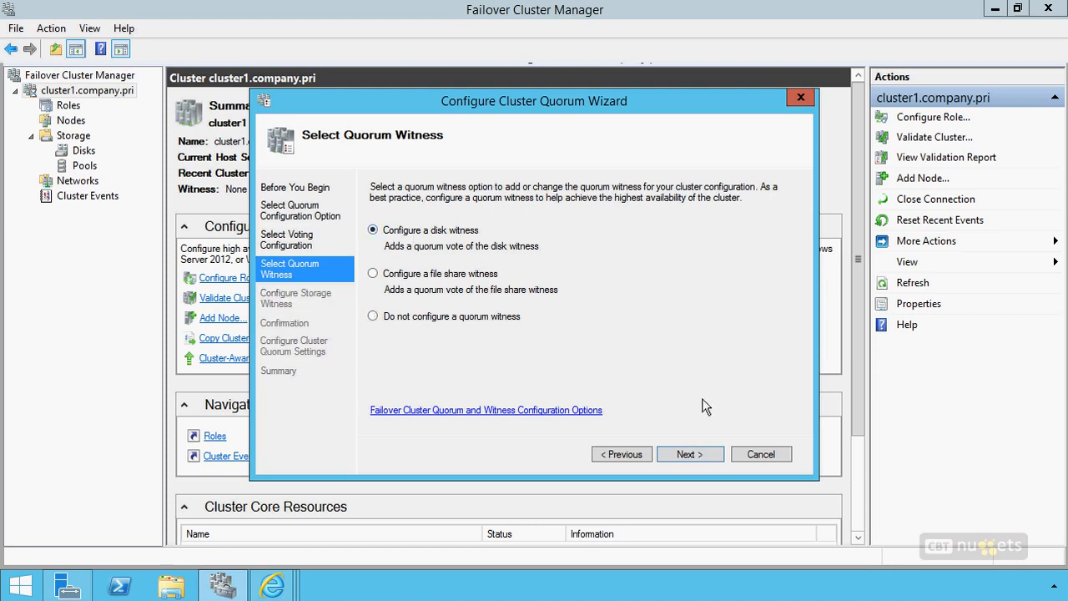
click(680, 454)
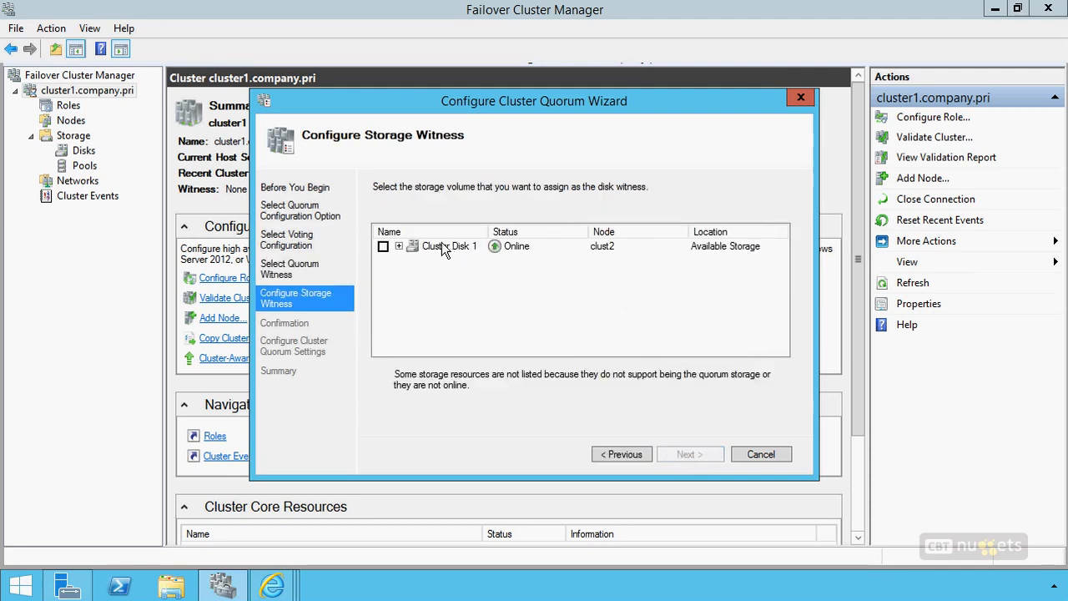
click(399, 246)
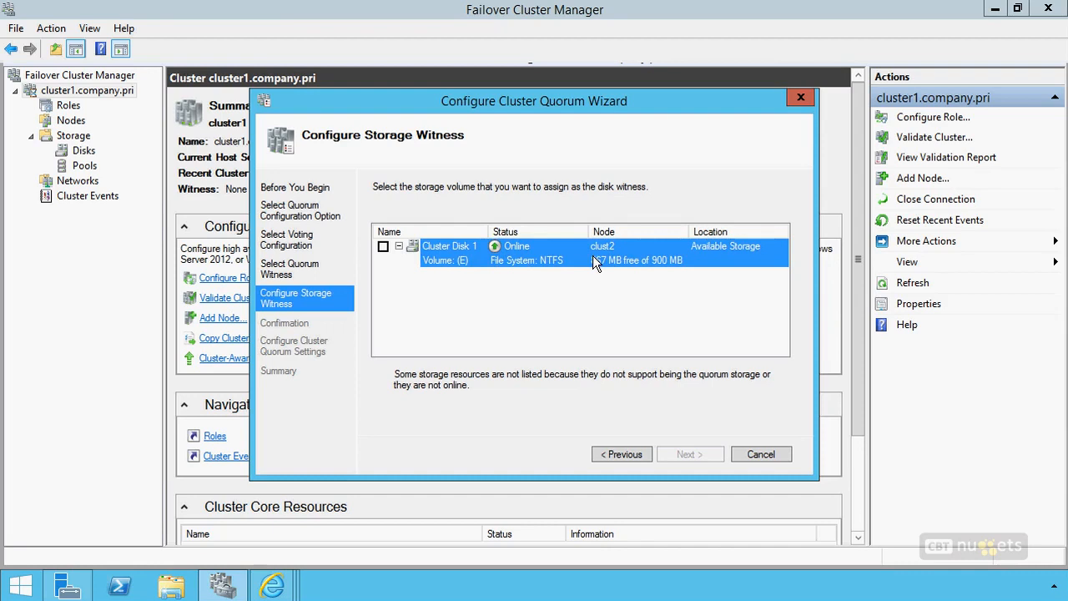
click(383, 246)
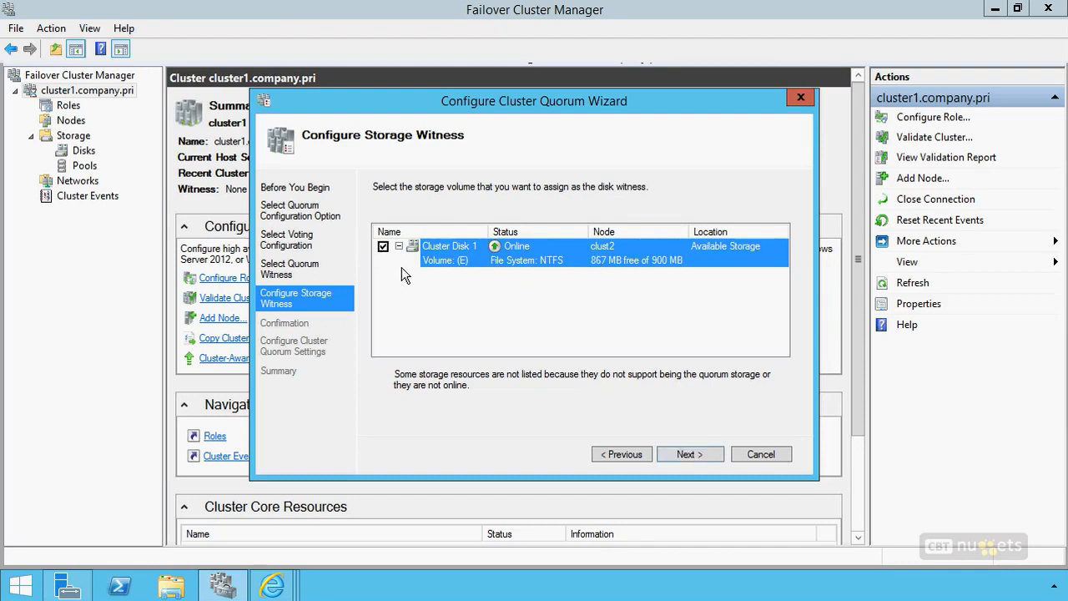
Try the file share witness option, view its file share path setting, and return to the witness selection.
click(621, 454)
click(440, 277)
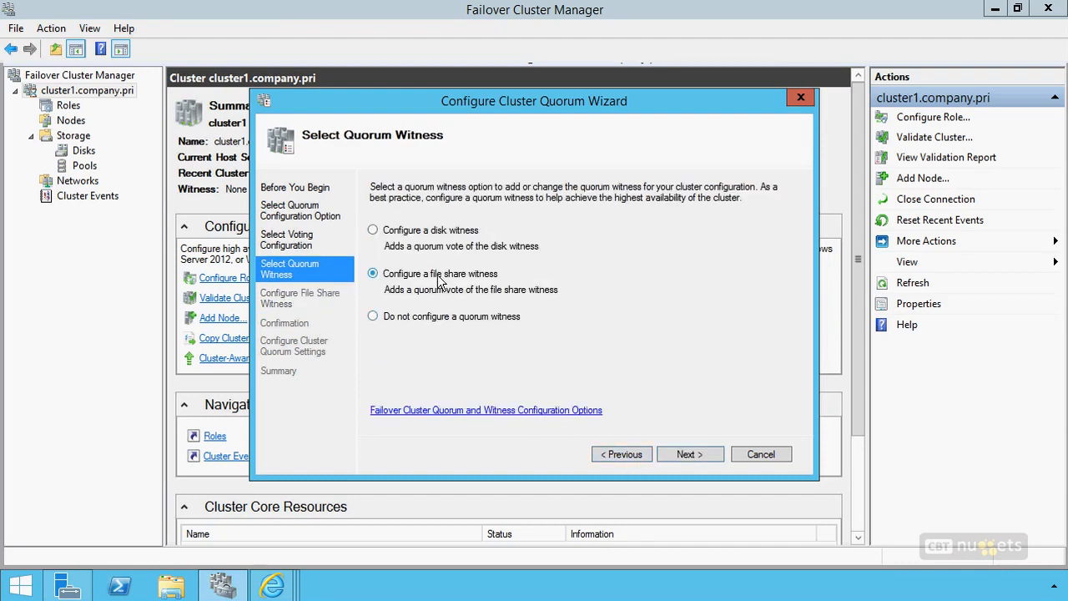
click(691, 454)
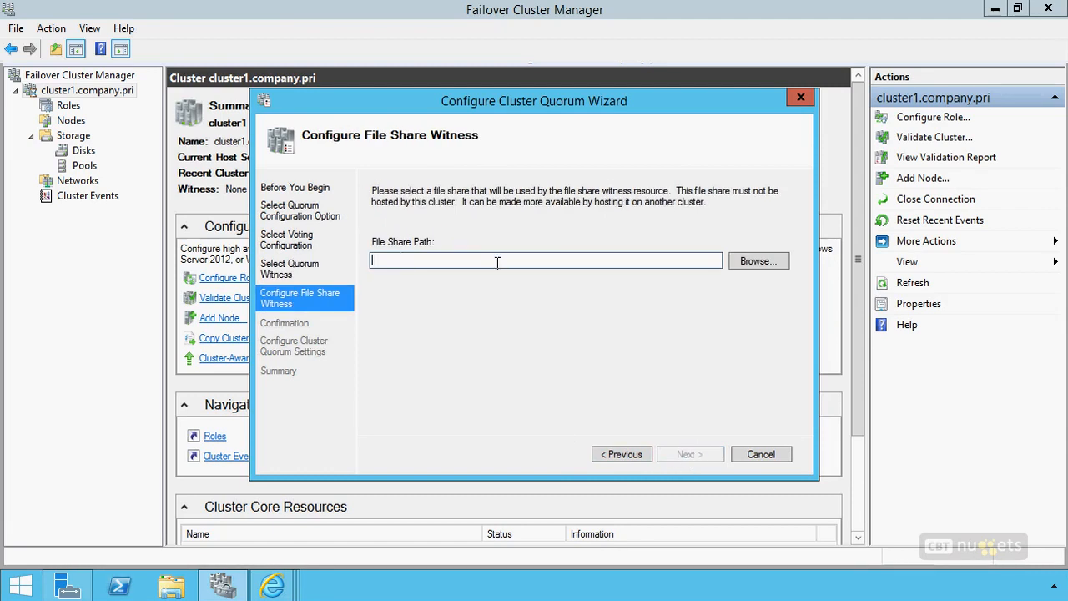
click(620, 455)
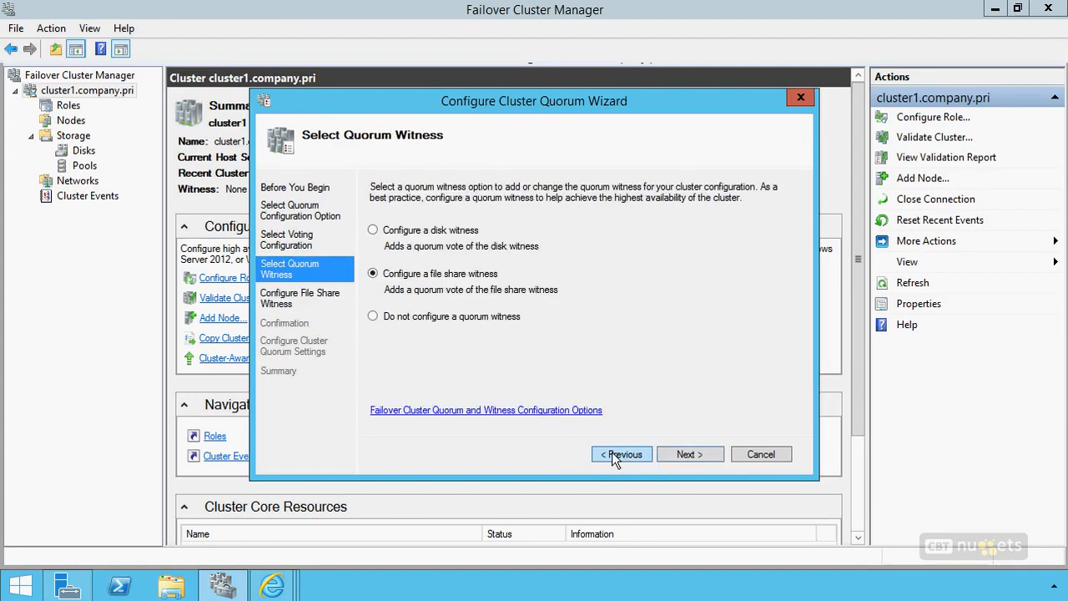
Go back to the voting configuration and assign quorum votes to all nodes.
click(611, 452)
click(404, 219)
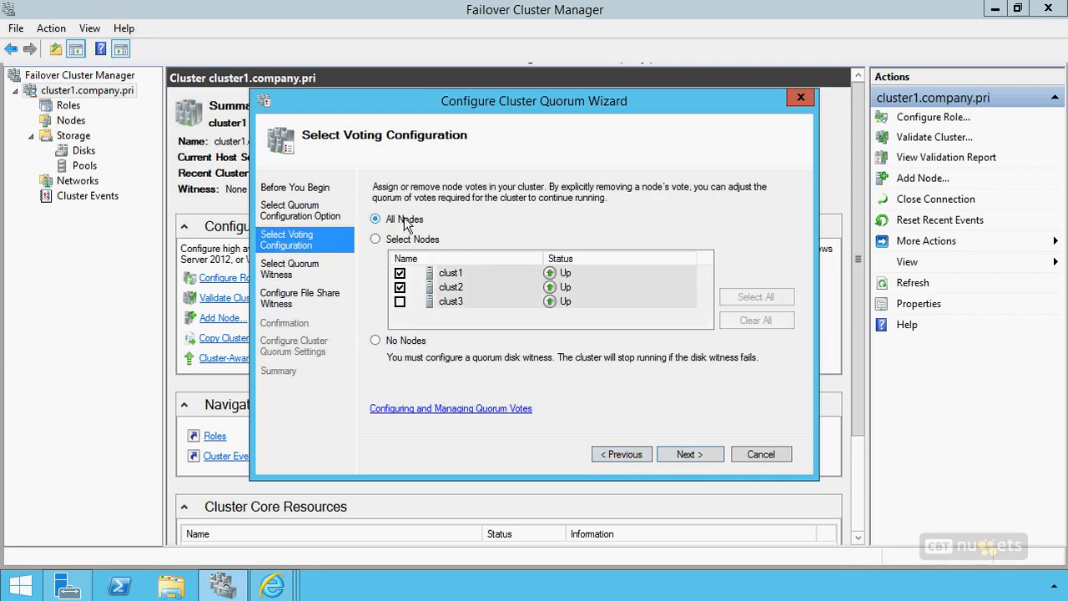
click(685, 454)
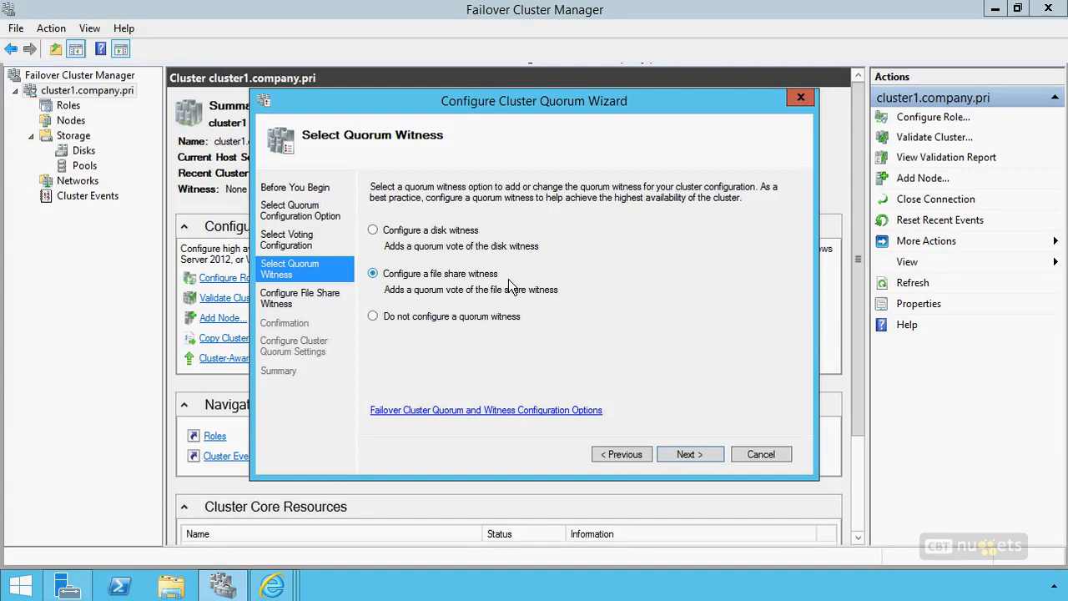
Configure a disk witness on Cluster Disk 1, apply the quorum settings, and finish the wizard.
click(446, 238)
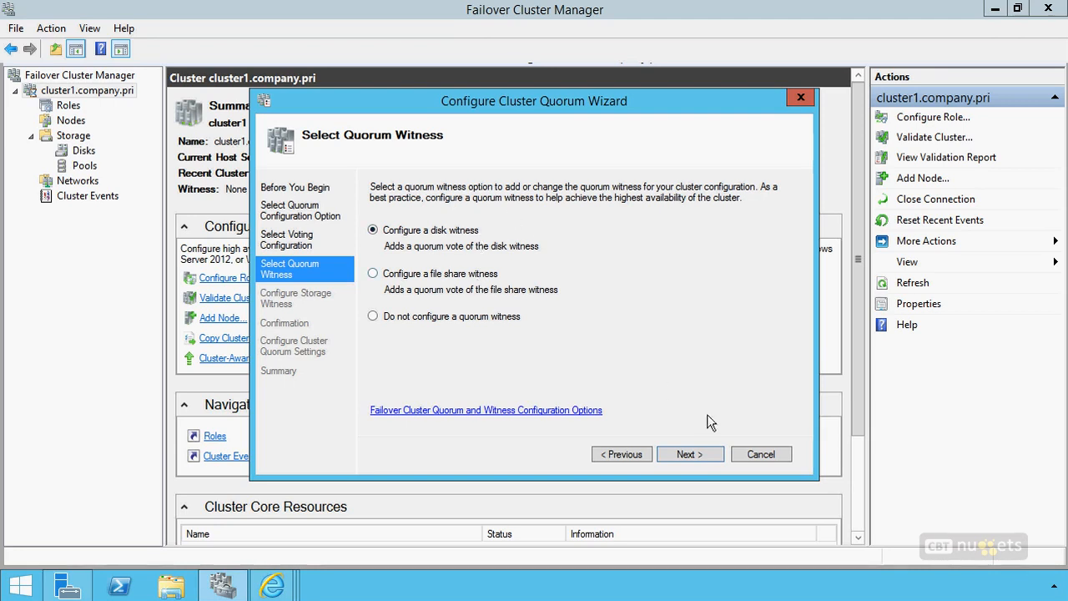
click(691, 455)
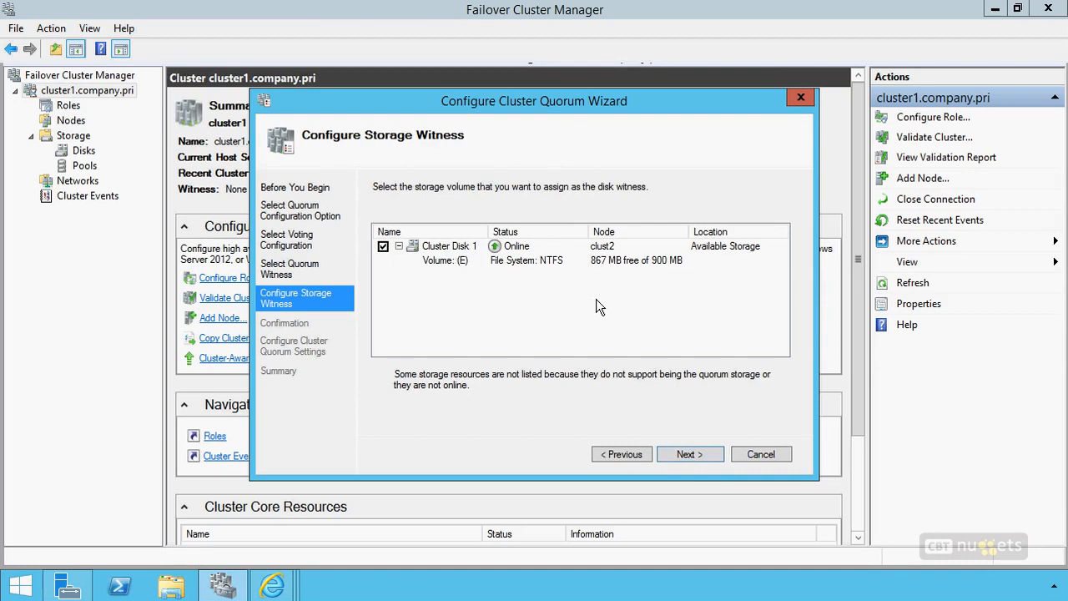
click(688, 454)
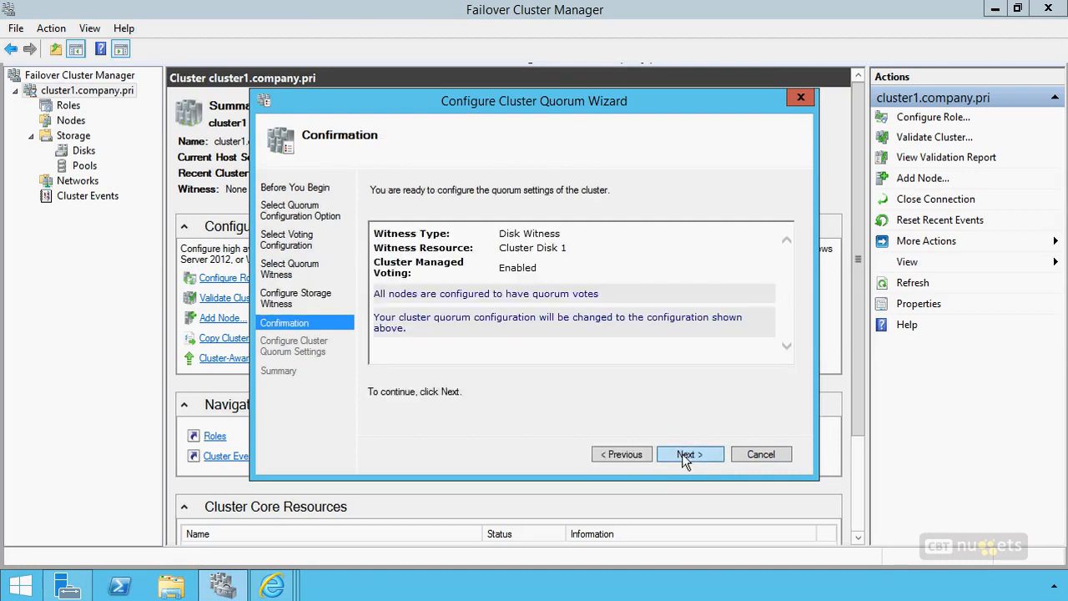
click(681, 453)
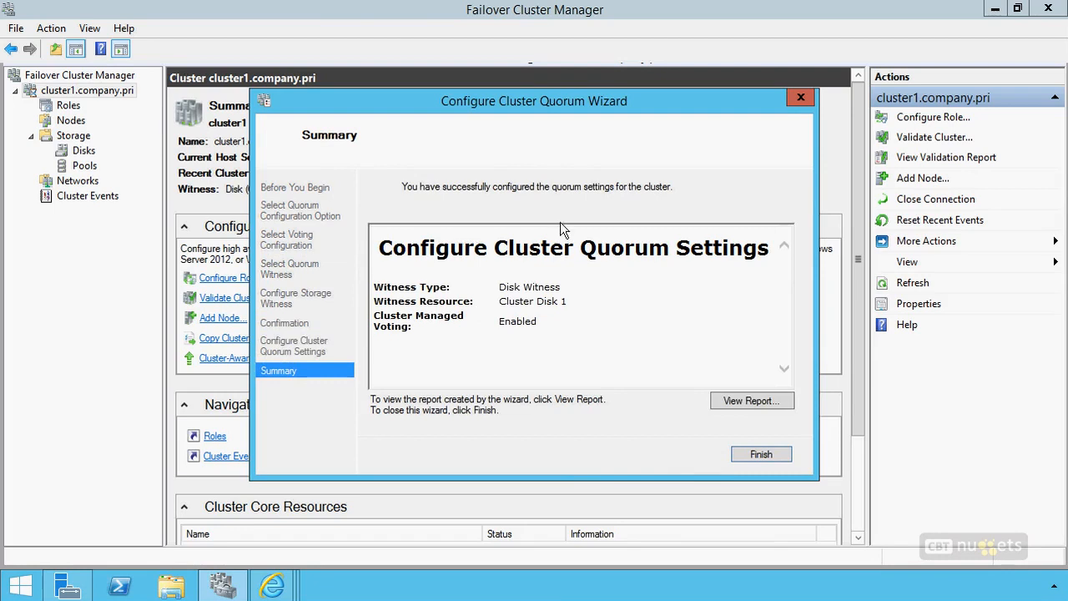
click(762, 453)
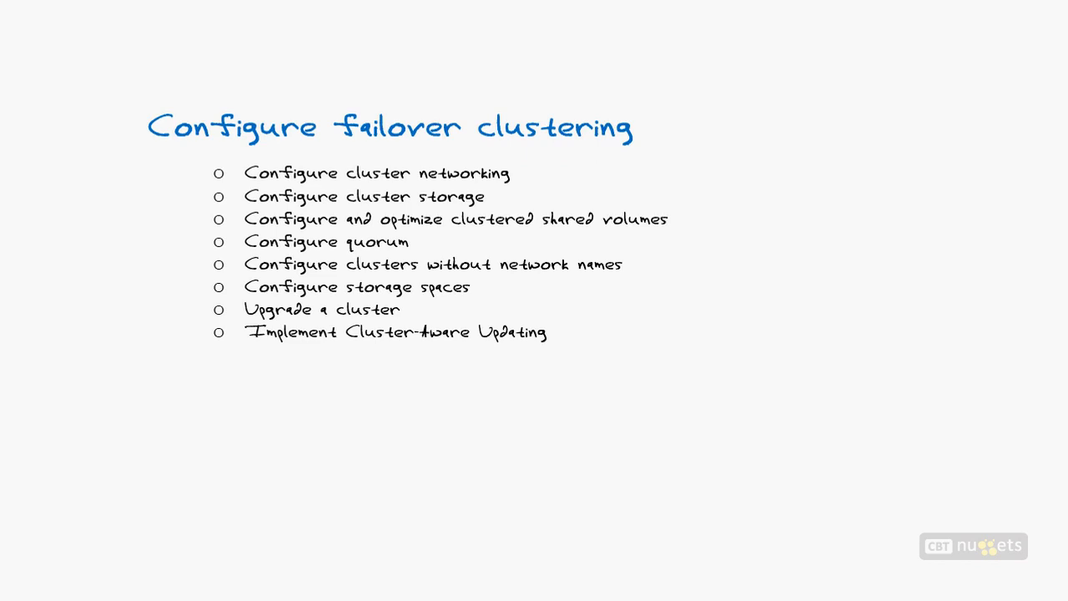
drag(174, 321, 206, 332)
drag(524, 351, 380, 351)
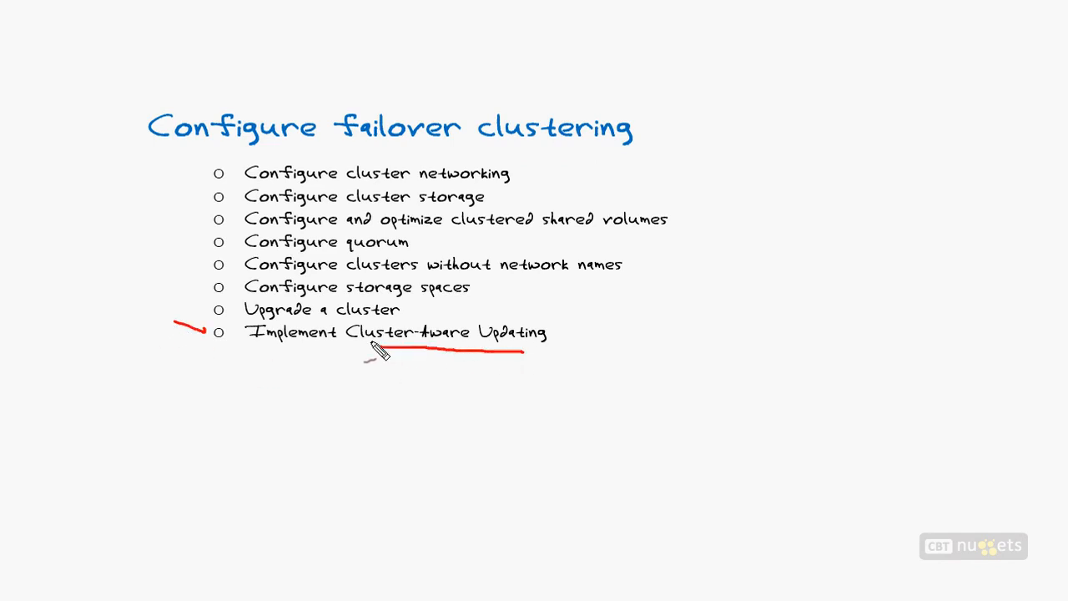
drag(175, 302, 206, 311)
mouse_move(412, 309)
mouse_down()
mouse_move(617, 316)
mouse_move(627, 306)
mouse_up()
drag(604, 290, 634, 321)
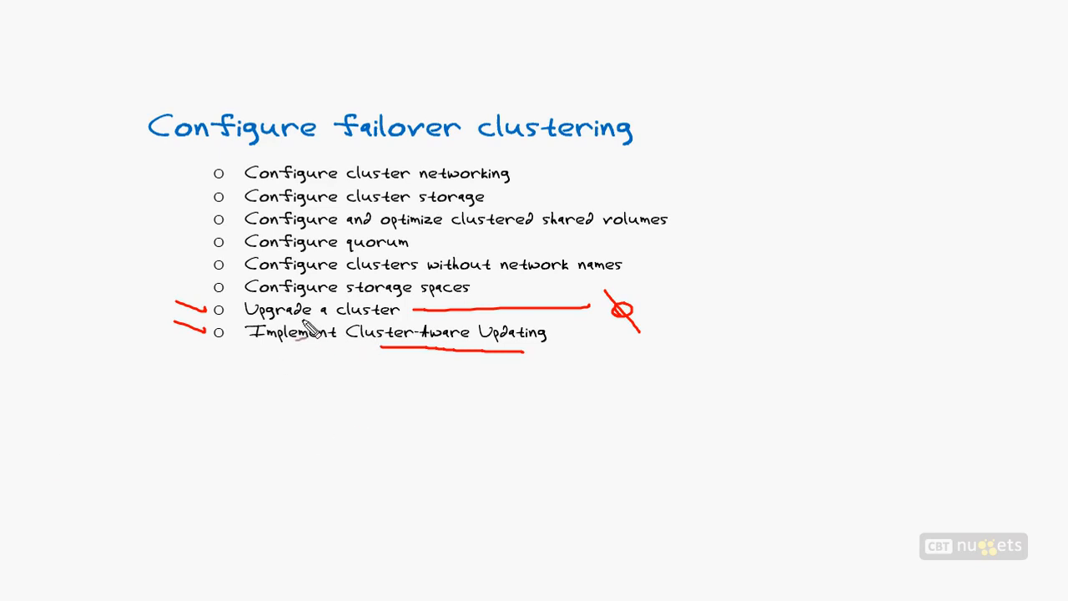
key(Escape)
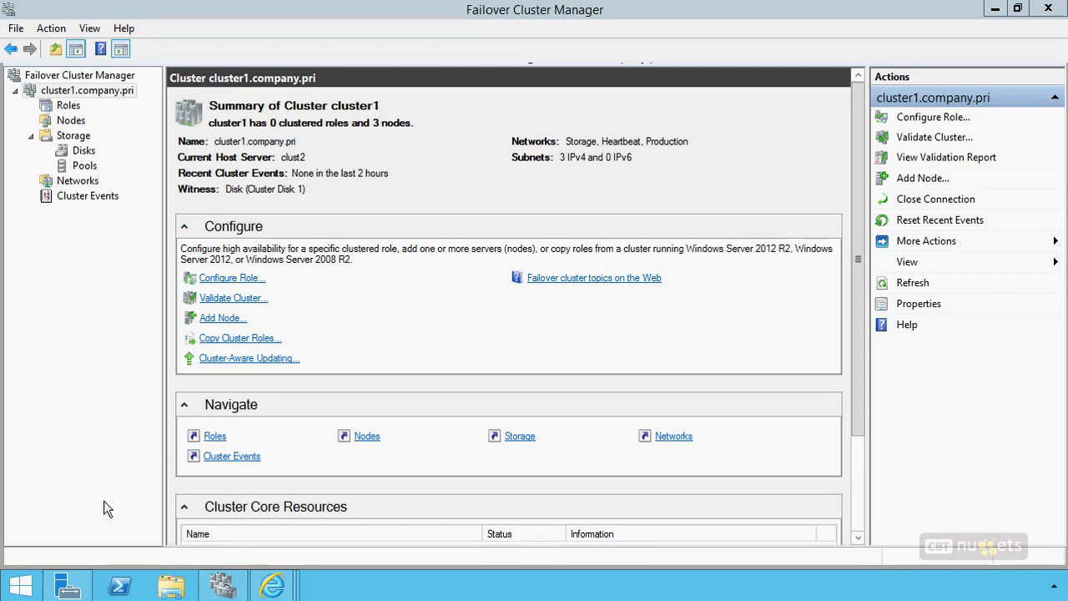
Switch to Server Manager, view the management actions available for cluster1 among all servers, and return to Failover Cluster Manager.
click(67, 587)
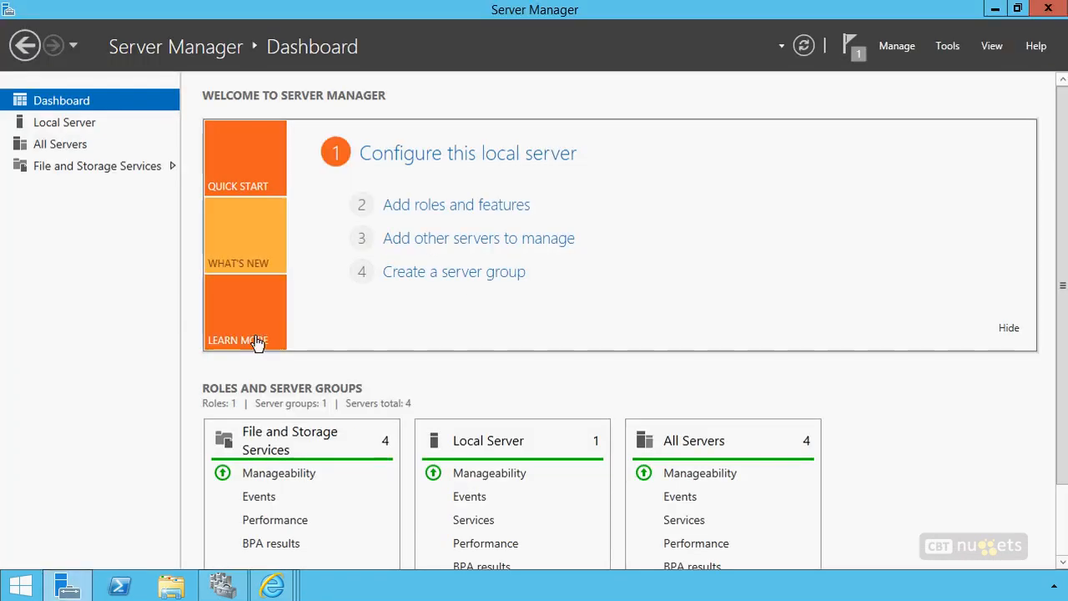
click(65, 144)
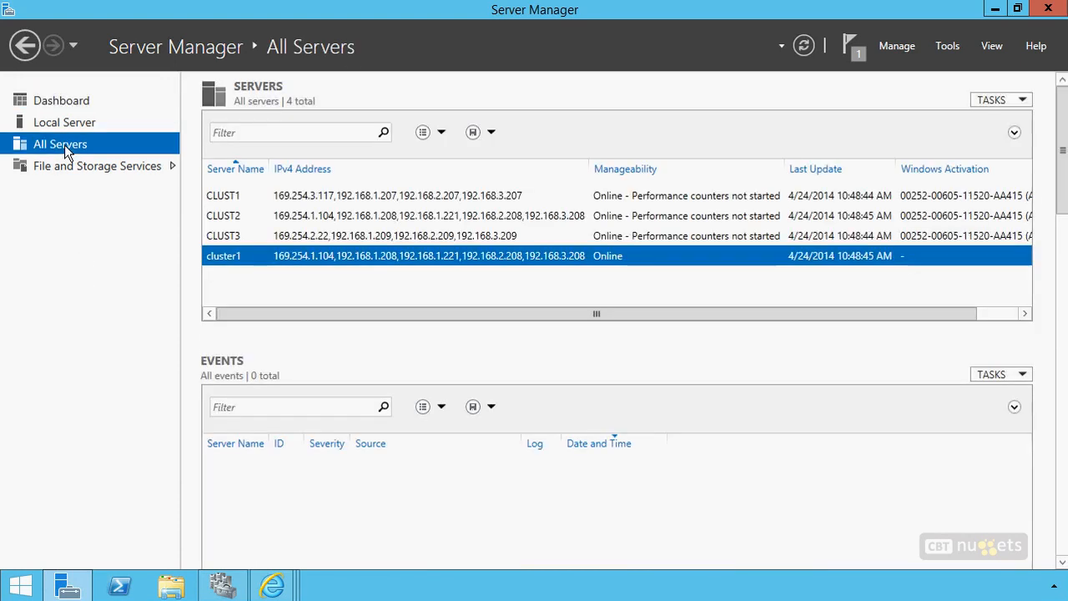
right_click(289, 255)
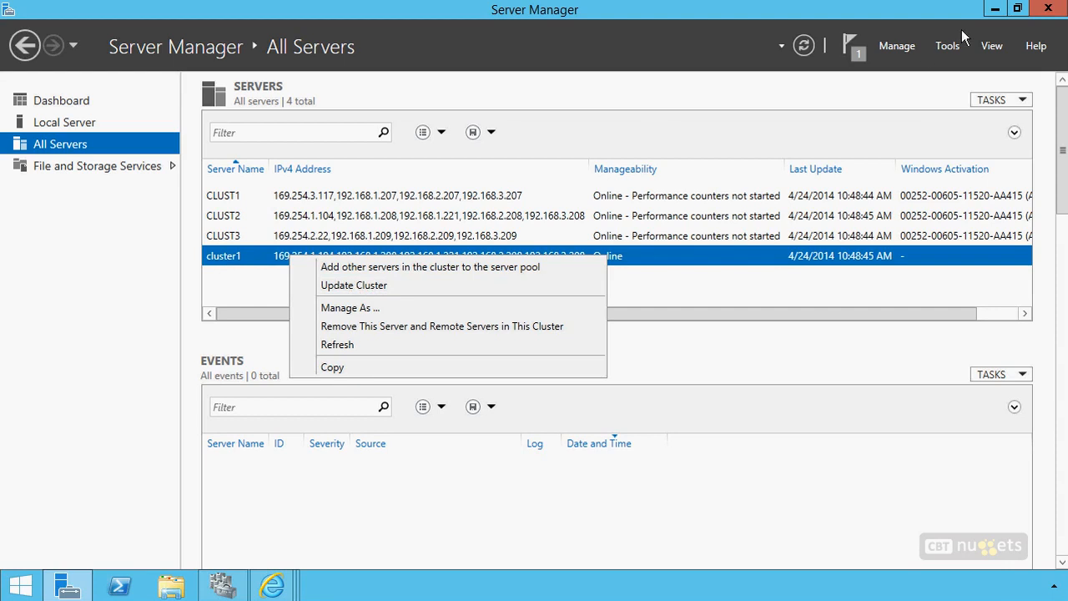
click(993, 21)
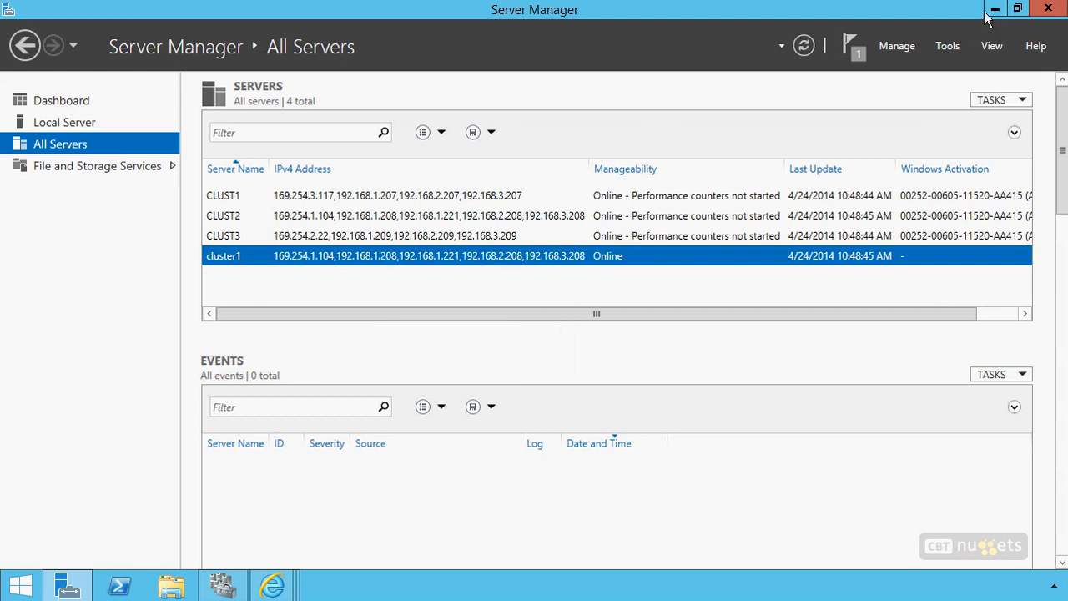
click(994, 8)
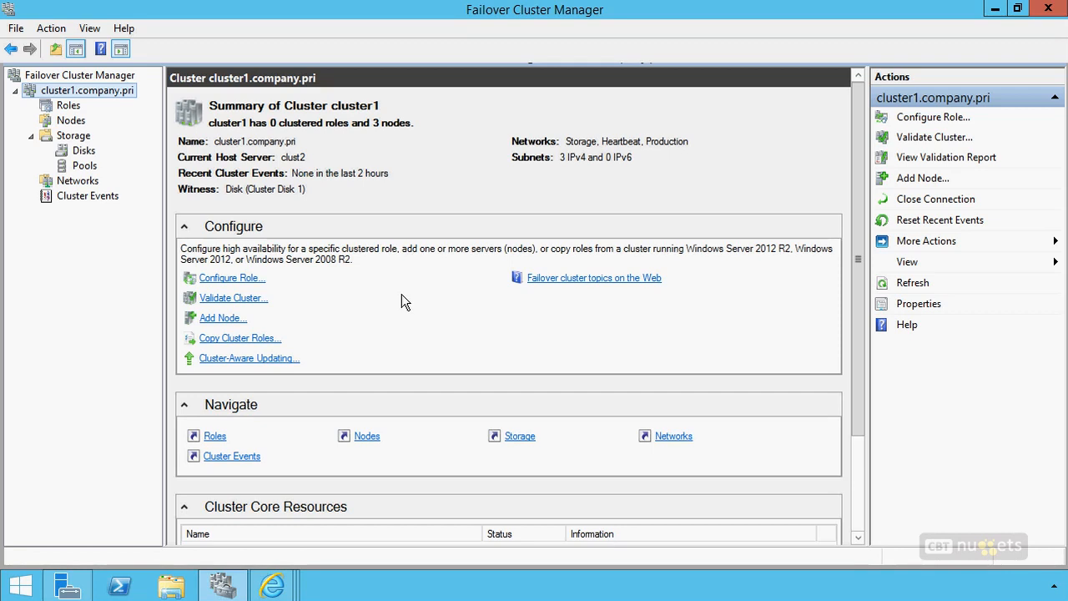
Open Cluster-Aware Updating for cluster1 and, in the self-updating options, add the CAU clustered role with self-updating mode enabled.
right_click(104, 90)
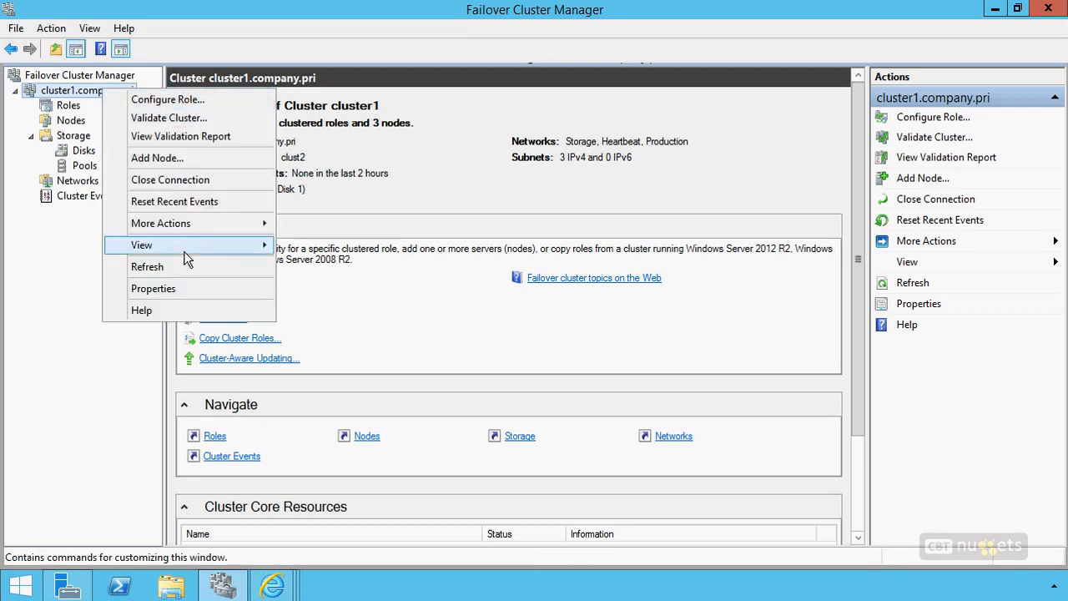
mouse_move(206, 221)
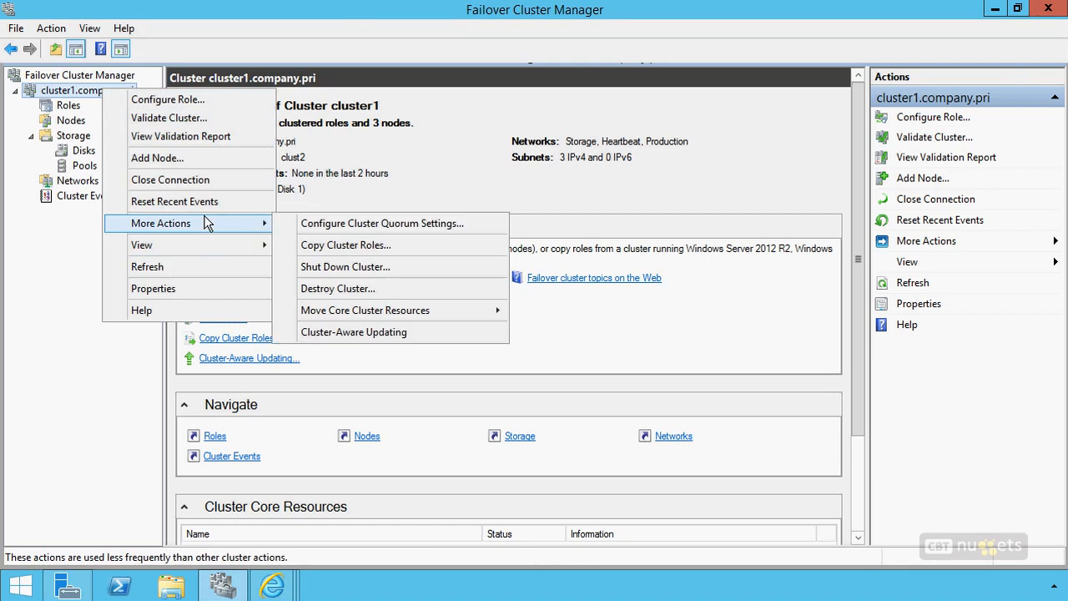
click(377, 332)
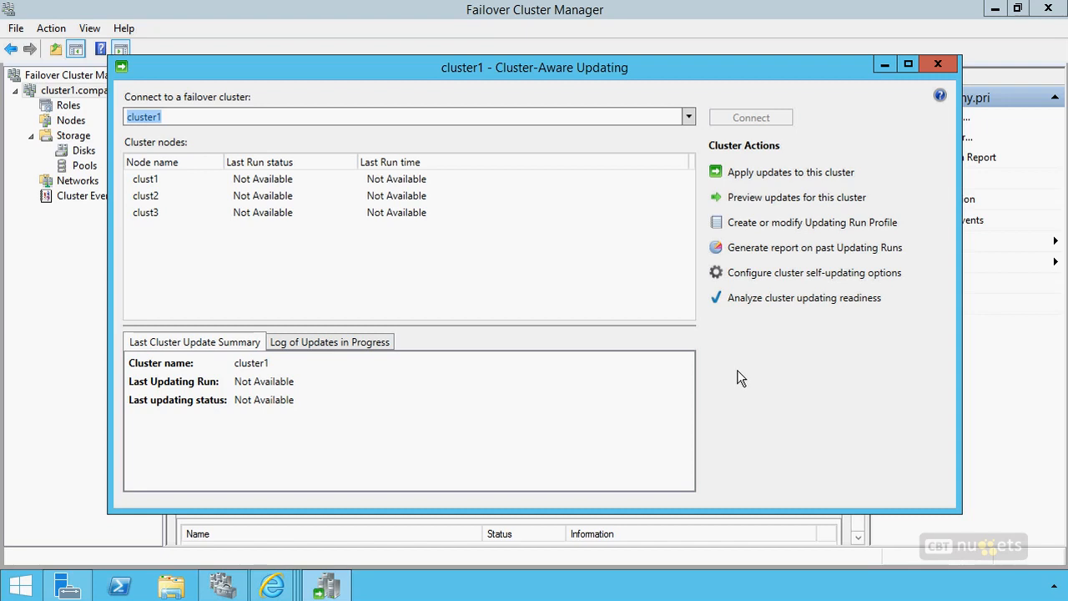
click(755, 277)
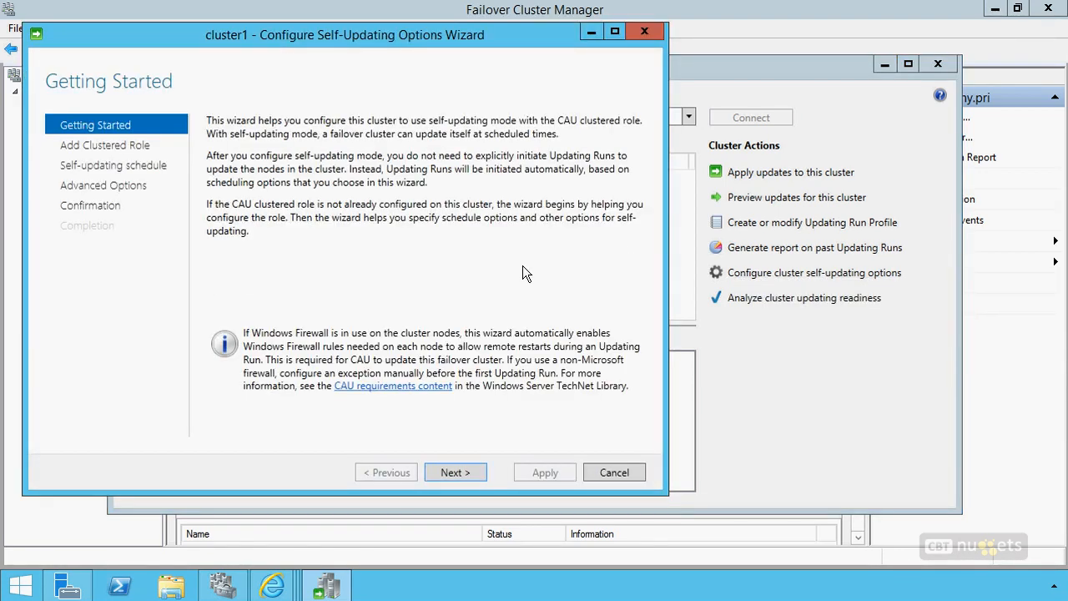
click(448, 471)
click(301, 194)
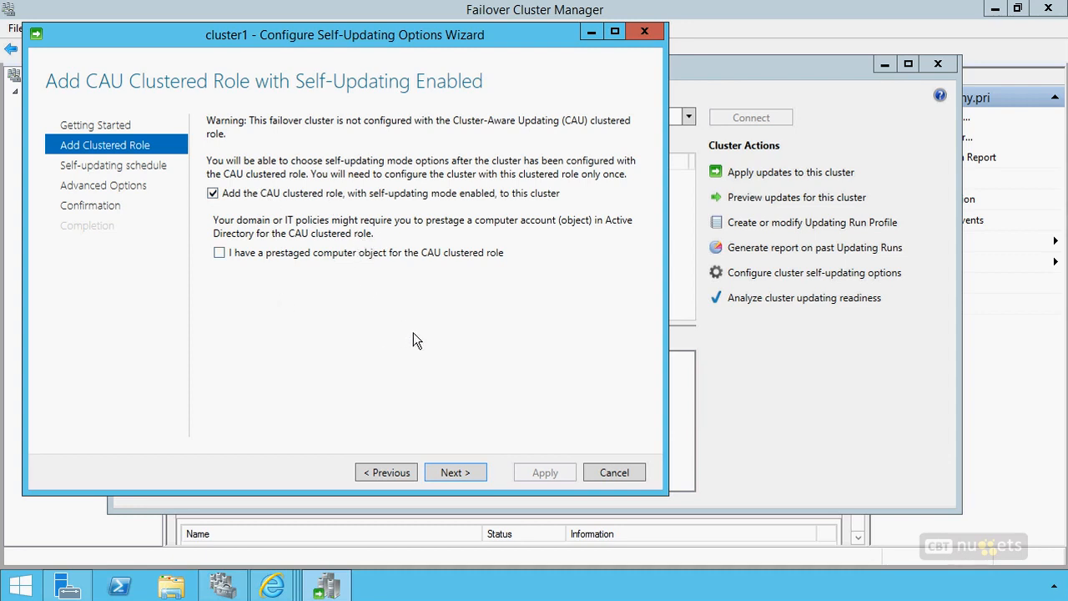
click(455, 472)
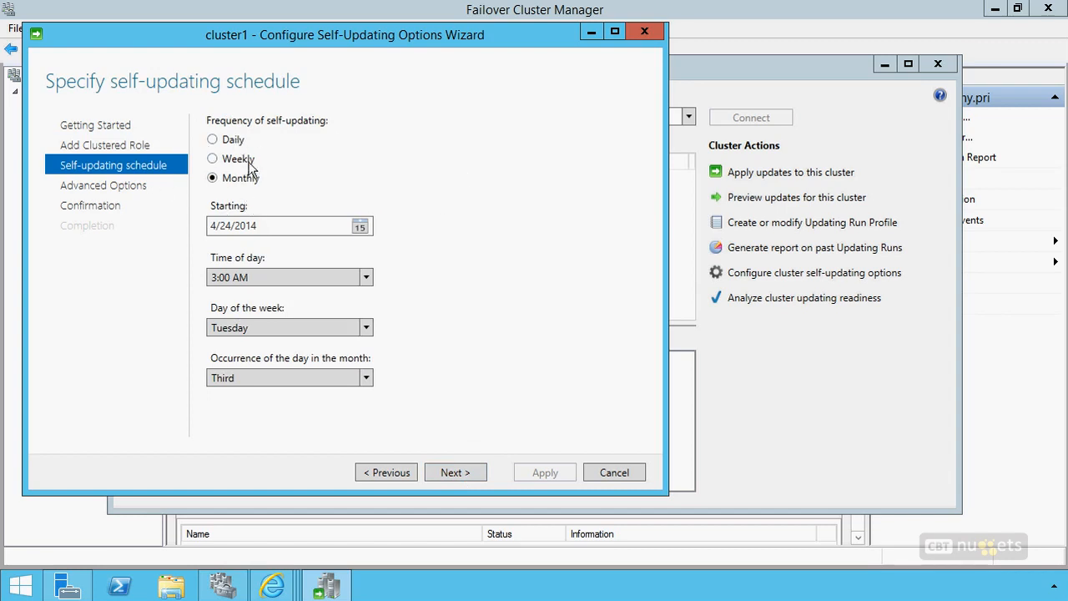
Accept the monthly third-Tuesday 3:00 AM schedule, review the default advanced and additional options, and apply the self-updating configuration.
click(480, 472)
drag(635, 232, 640, 202)
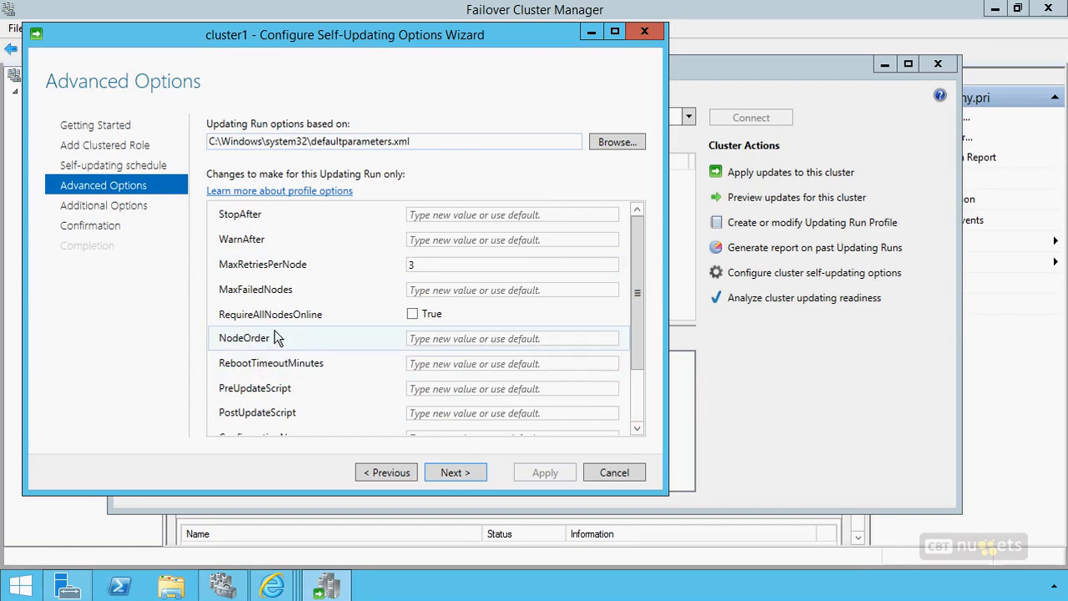
mouse_move(259, 346)
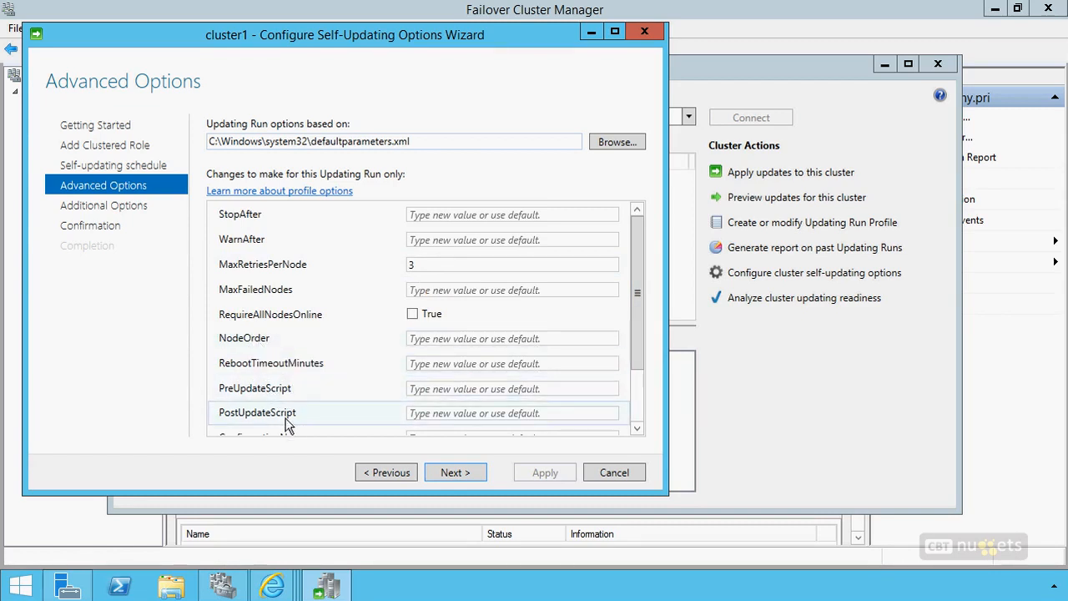
mouse_move(287, 423)
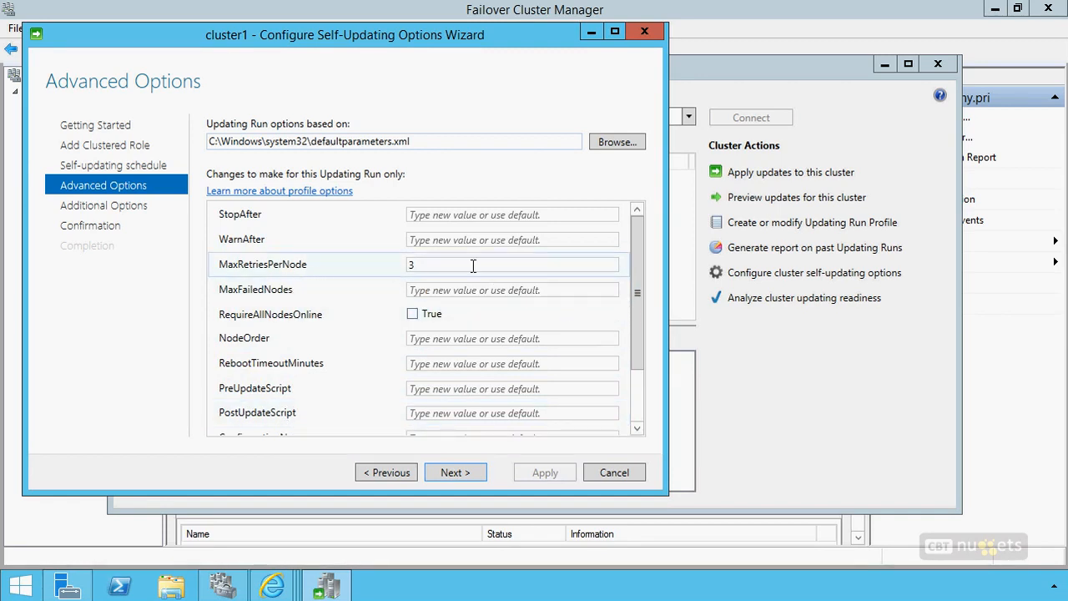
drag(635, 267, 639, 343)
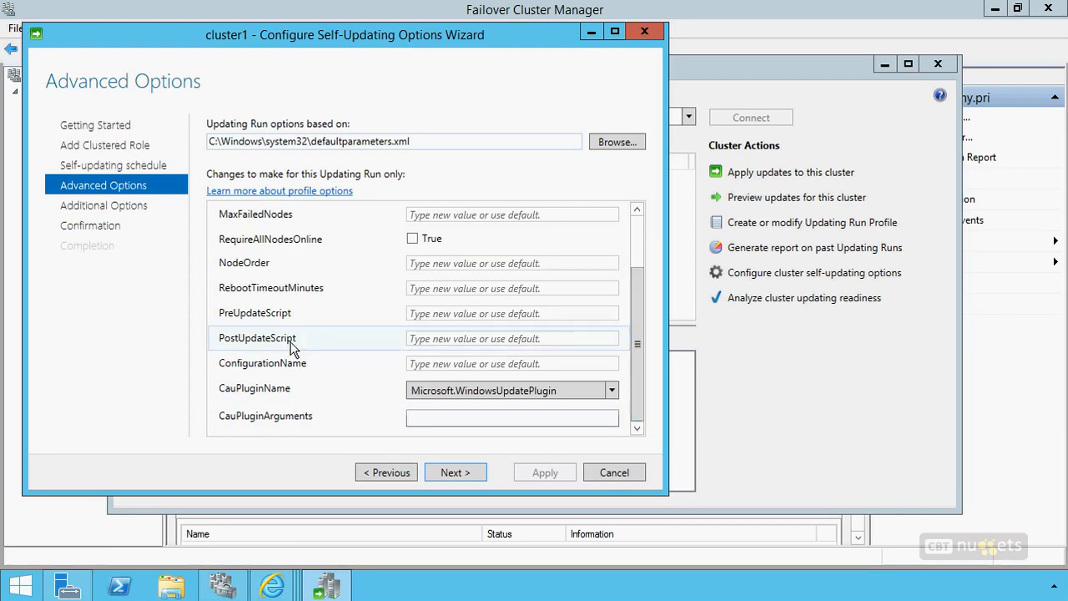
click(454, 472)
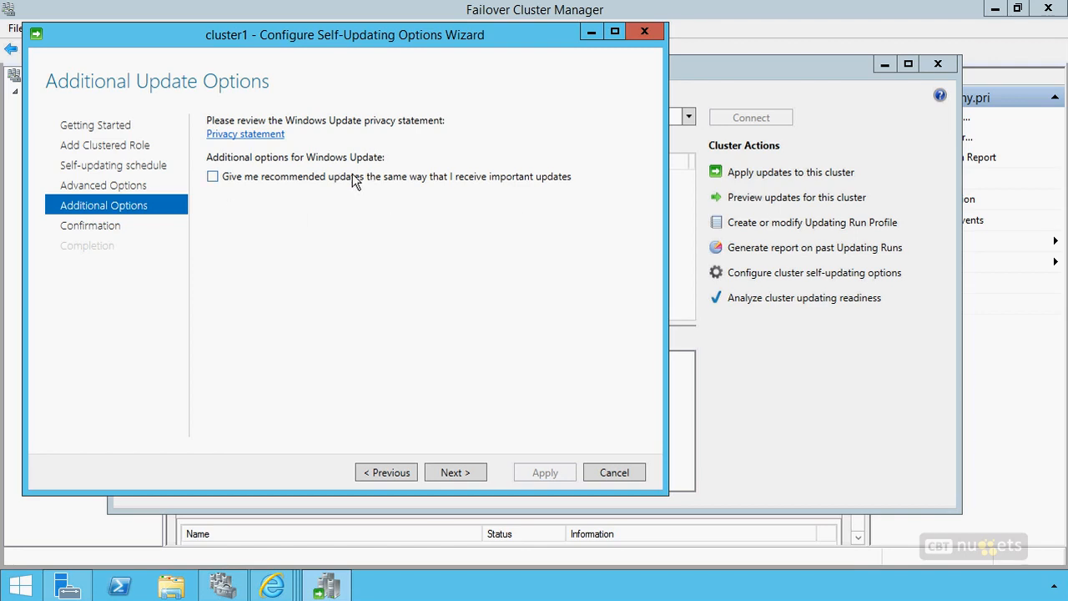
click(456, 472)
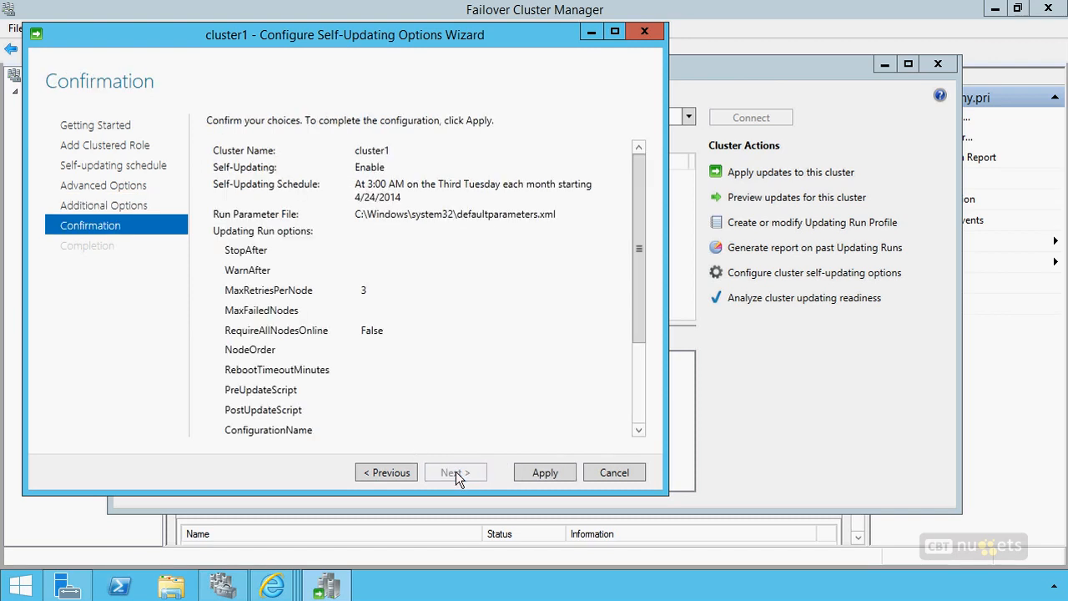
click(545, 472)
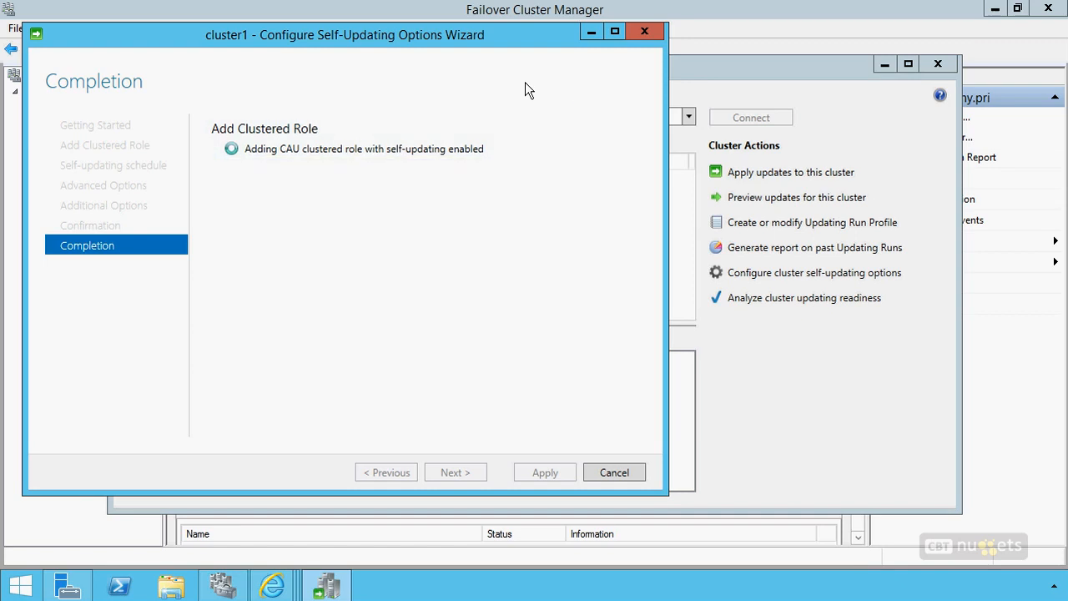
Move the self-updating wizard aside to view the cluster actions, close the finished wizard, and show the cluster's roles.
click(590, 33)
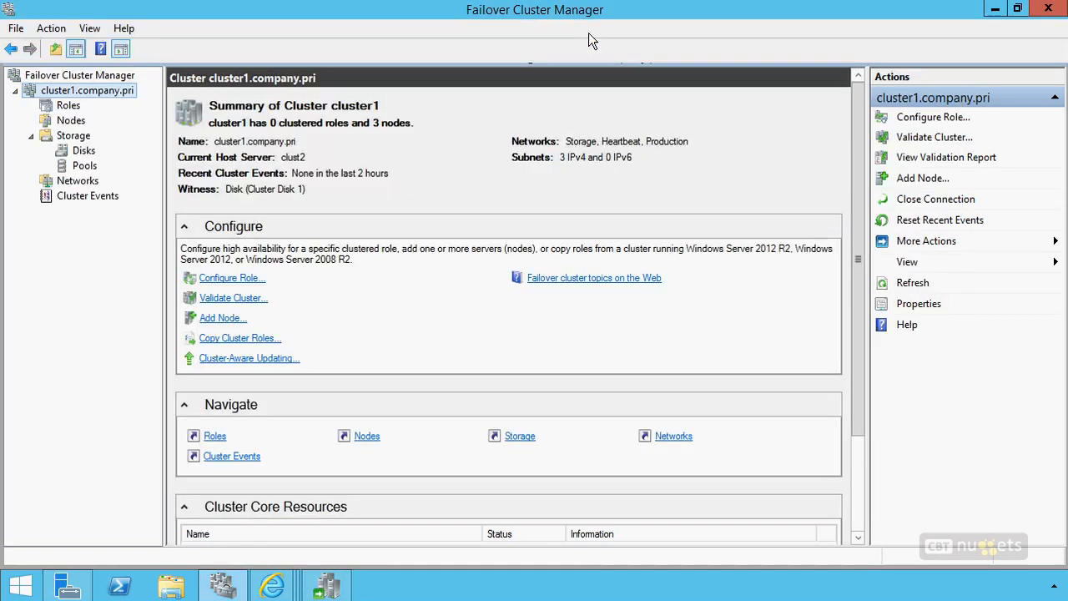
click(326, 587)
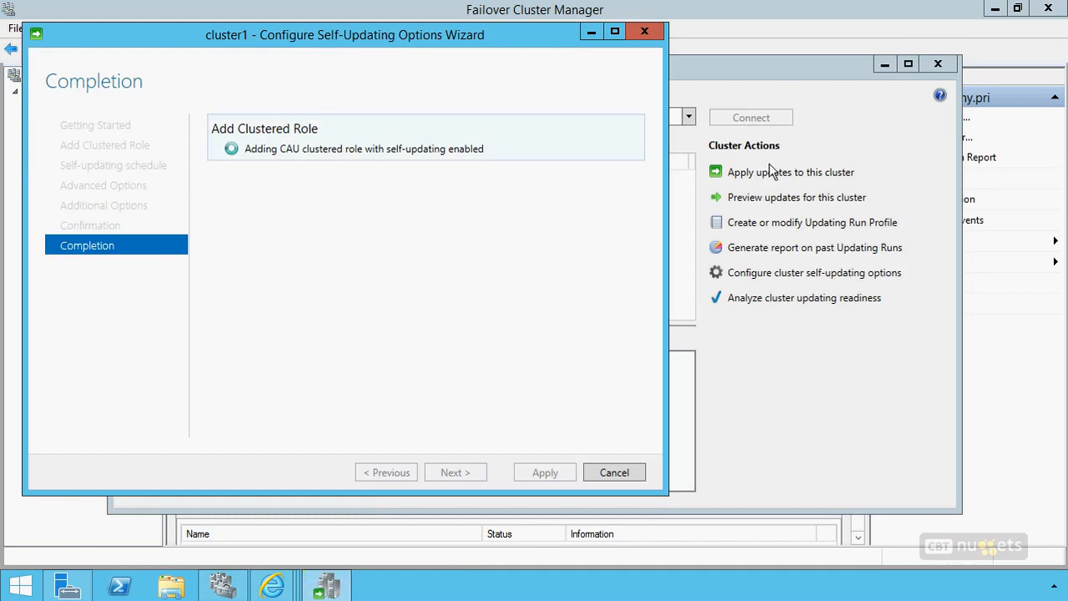
drag(517, 41, 632, 491)
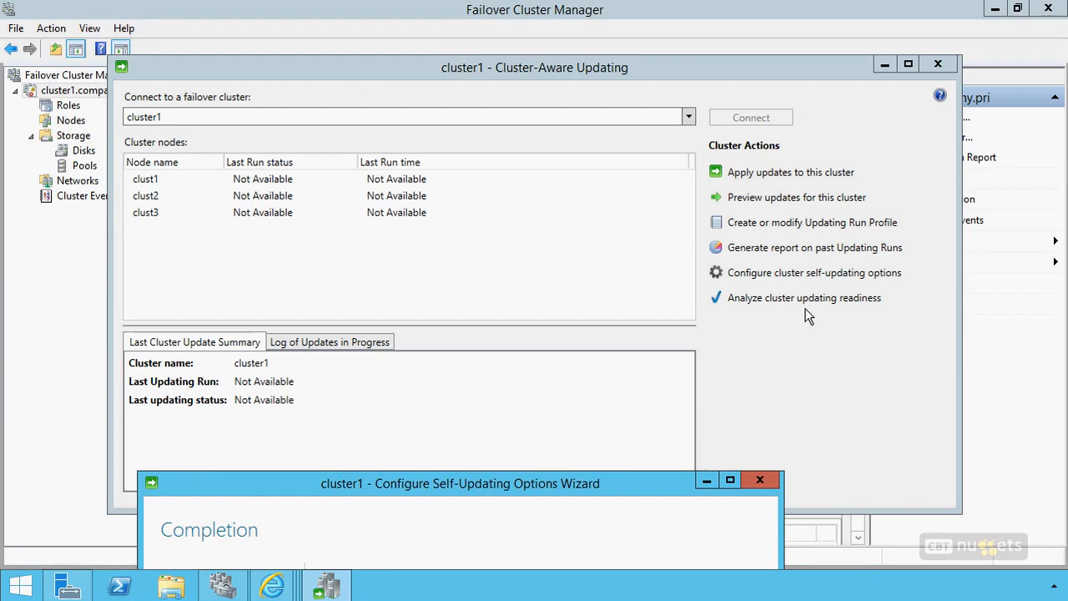
drag(614, 478, 646, 63)
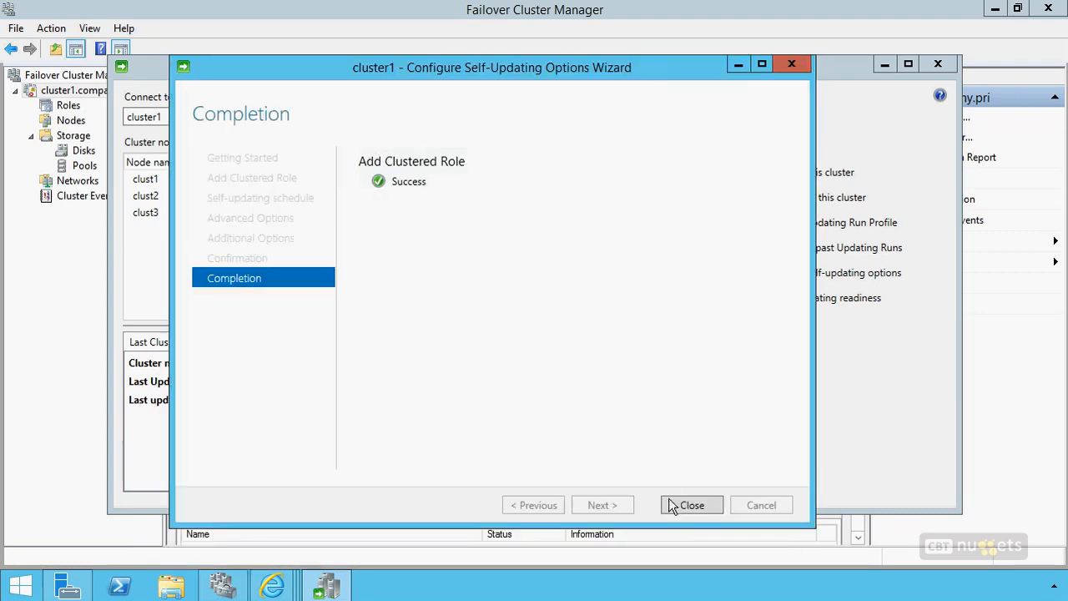
click(691, 506)
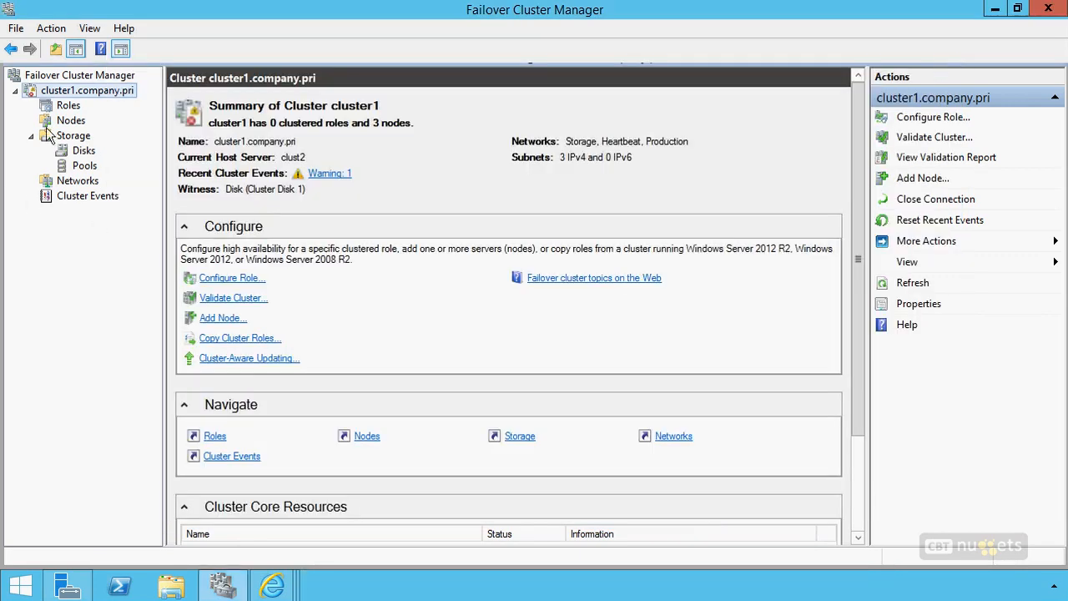
click(67, 106)
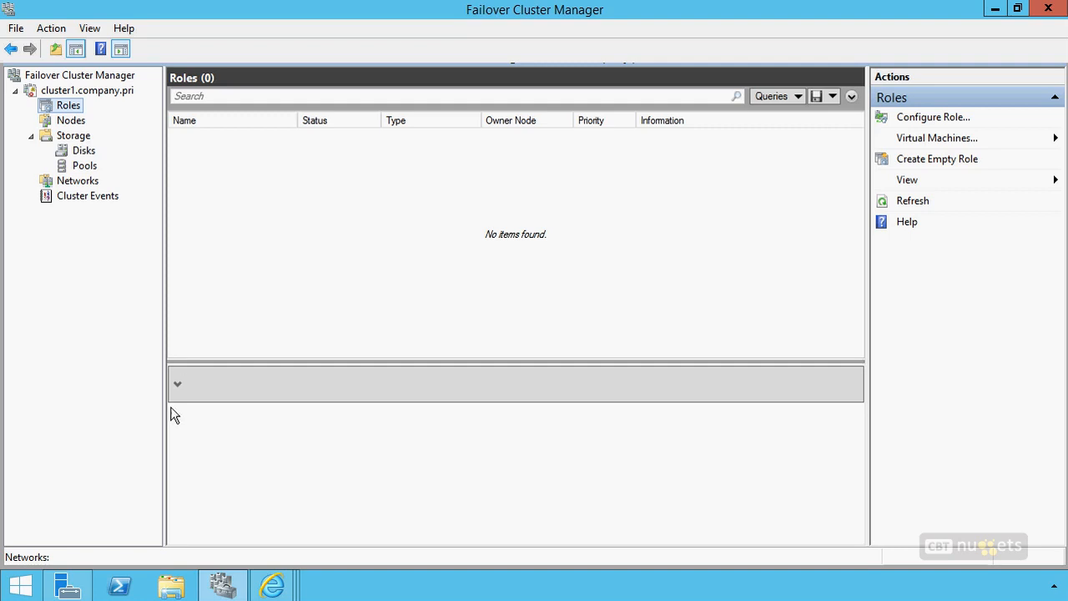
Open PowerShell as administrator and list the Cluster-Aware Updating commands with gcm | where name -like "*cau*".
right_click(131, 594)
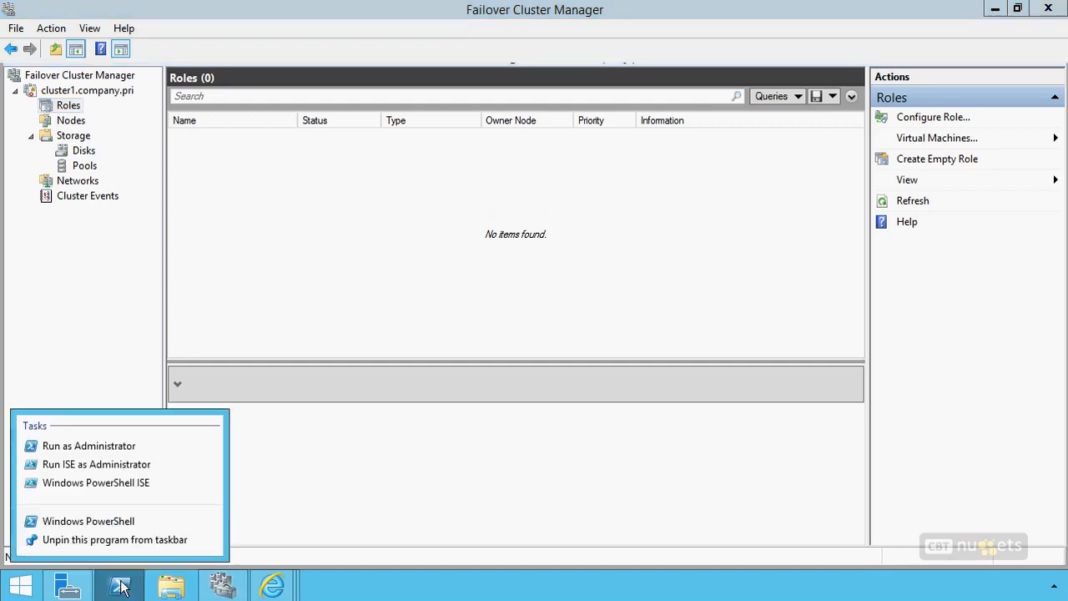
click(98, 447)
click(614, 318)
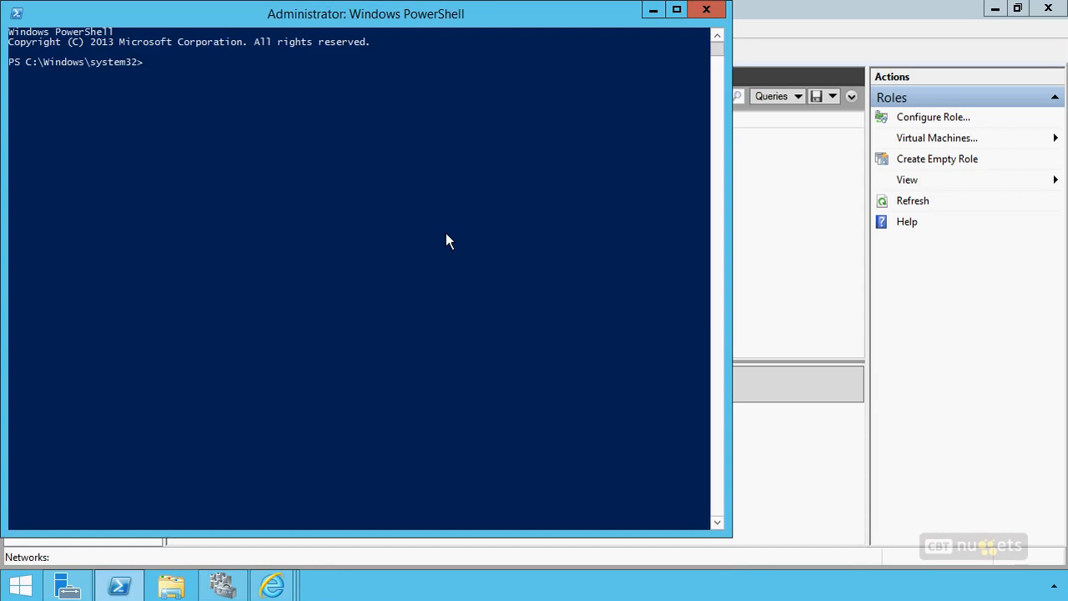
text(gcm | where)
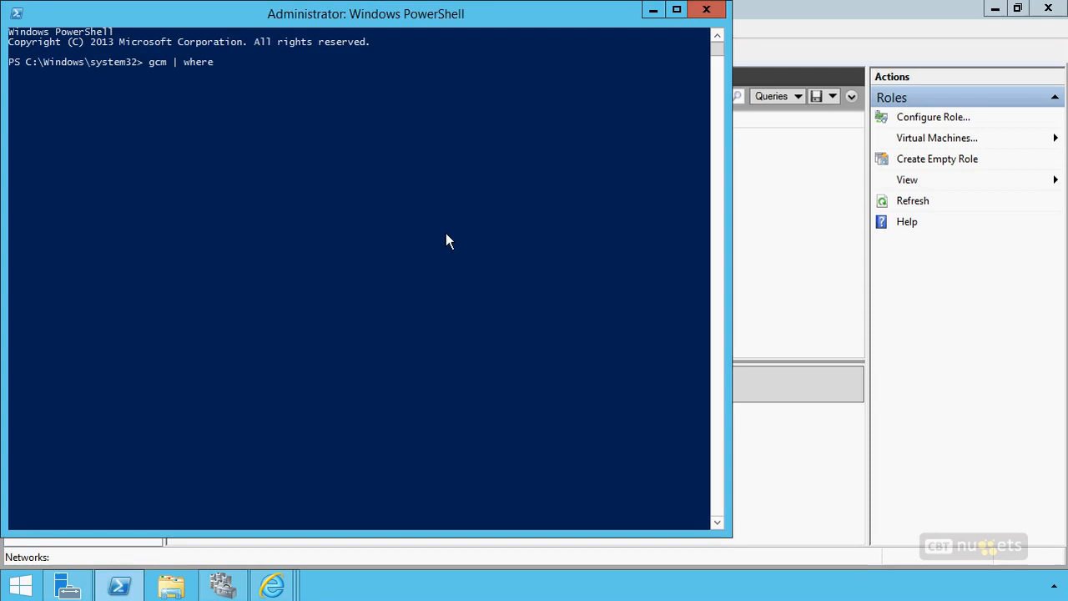
text( nam)
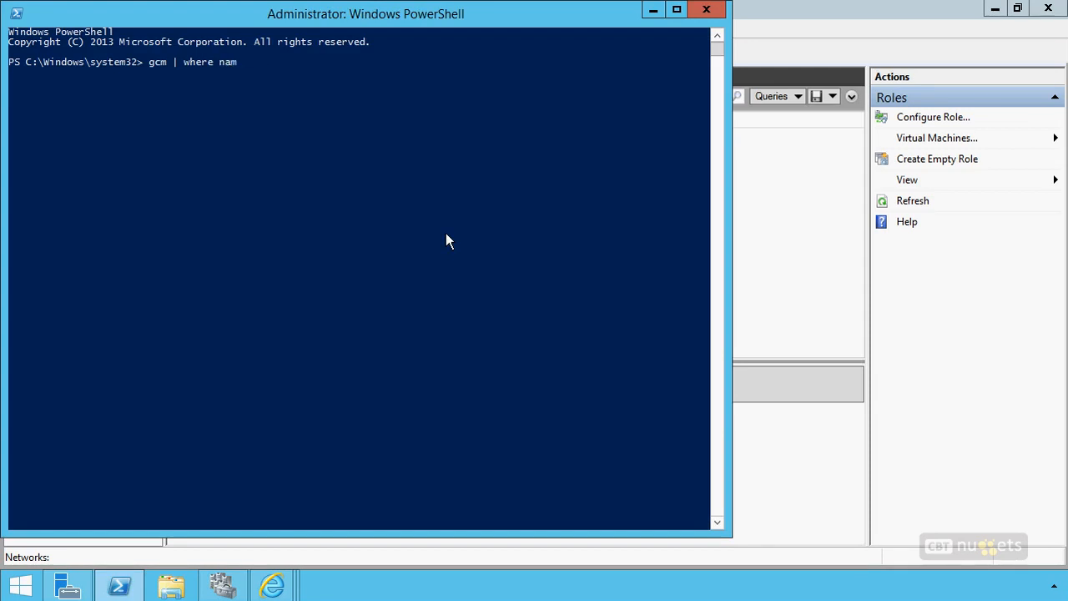
text(e -like "*cau*")
key(Return)
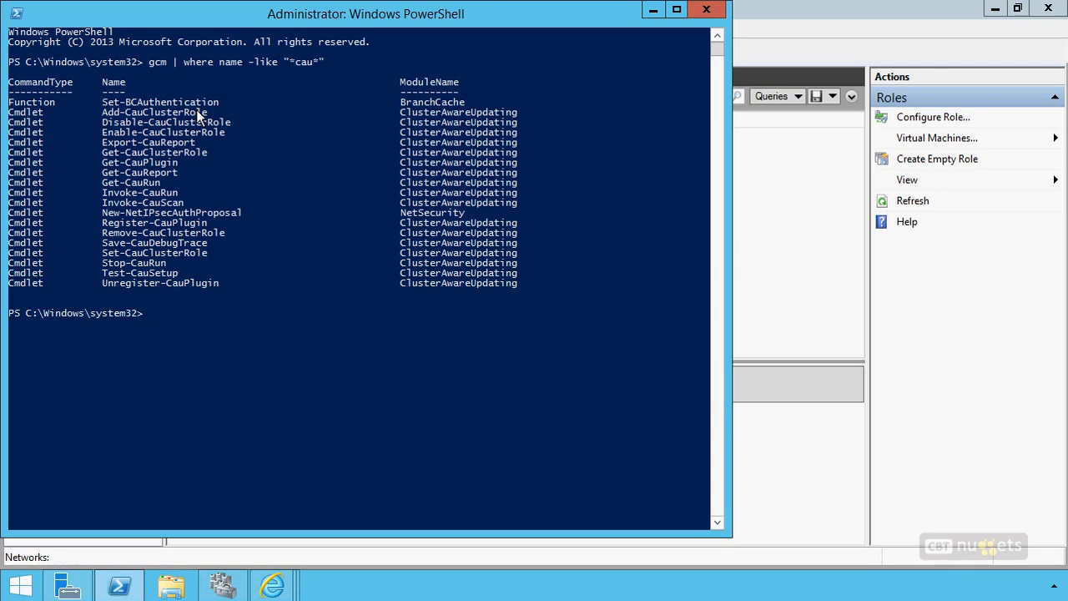
Rerun the command listing with the name filter changed to "*cluster*", and close PowerShell.
key(Up)
key(Left)
key(Left)
key(BackSpace)
key(BackSpace)
text(luster)
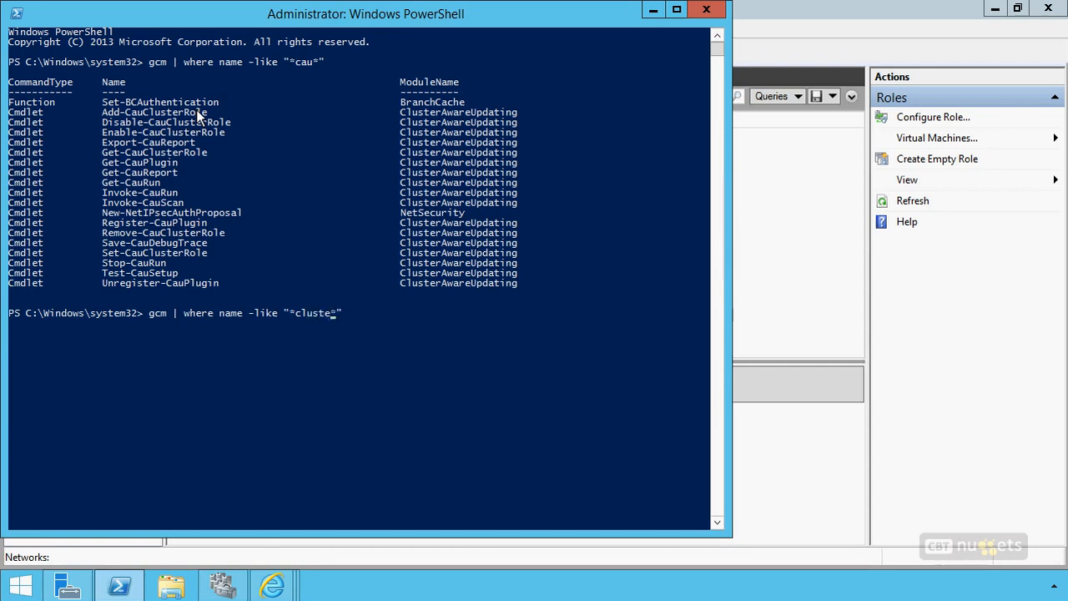
key(Return)
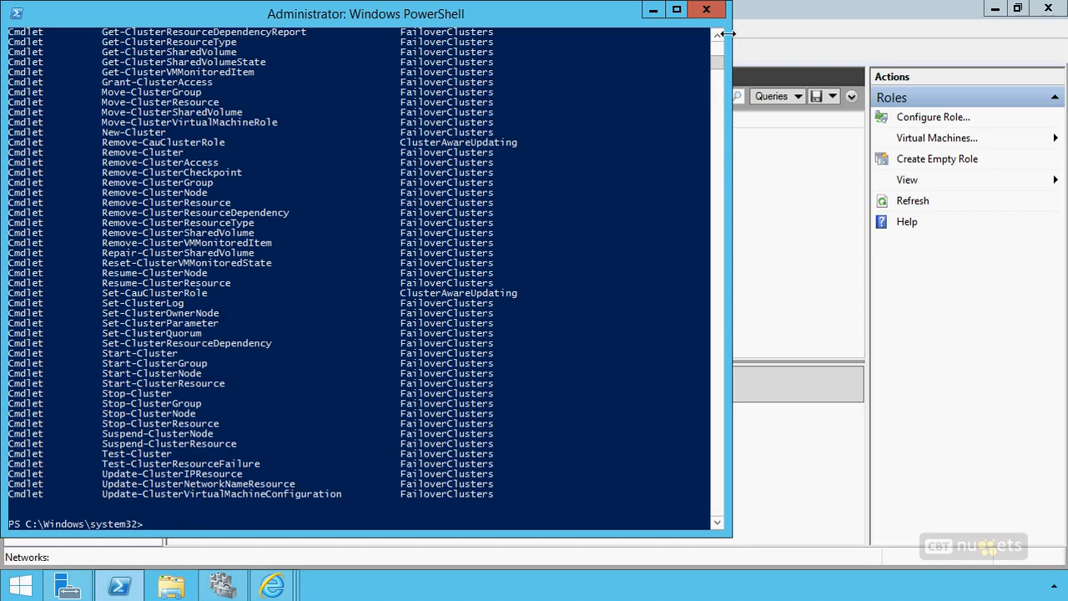
click(706, 11)
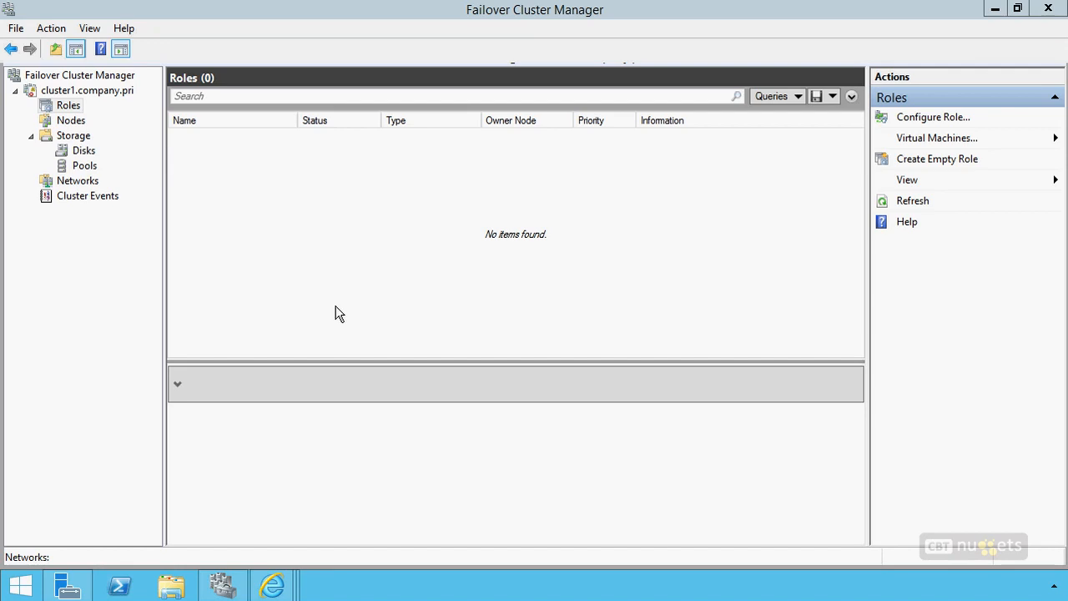
Start the Copy Cluster Roles wizard for cluster1 and continue past its introduction.
click(107, 93)
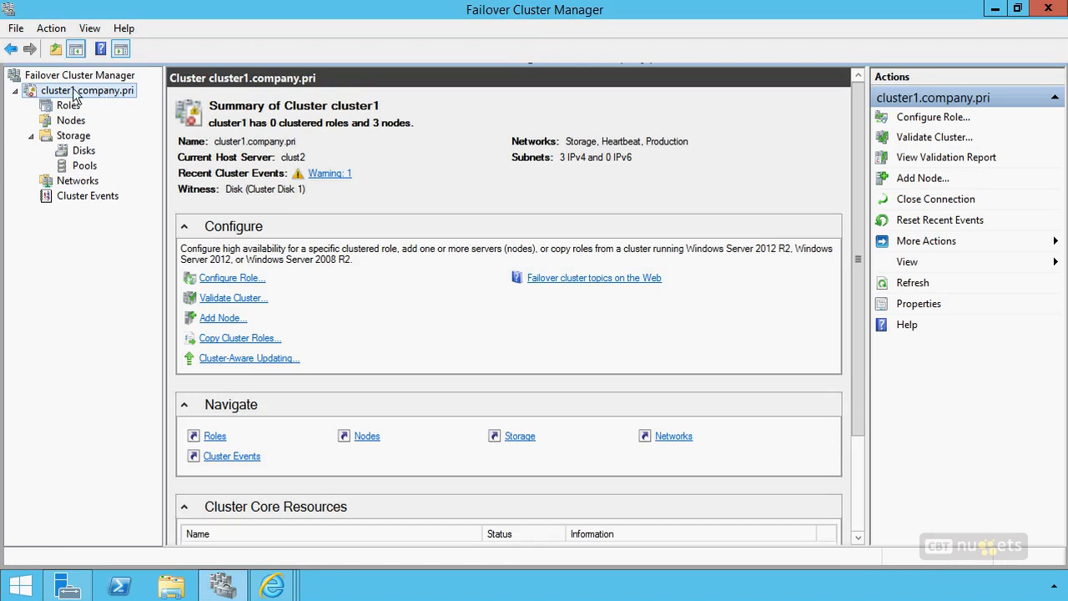
right_click(81, 96)
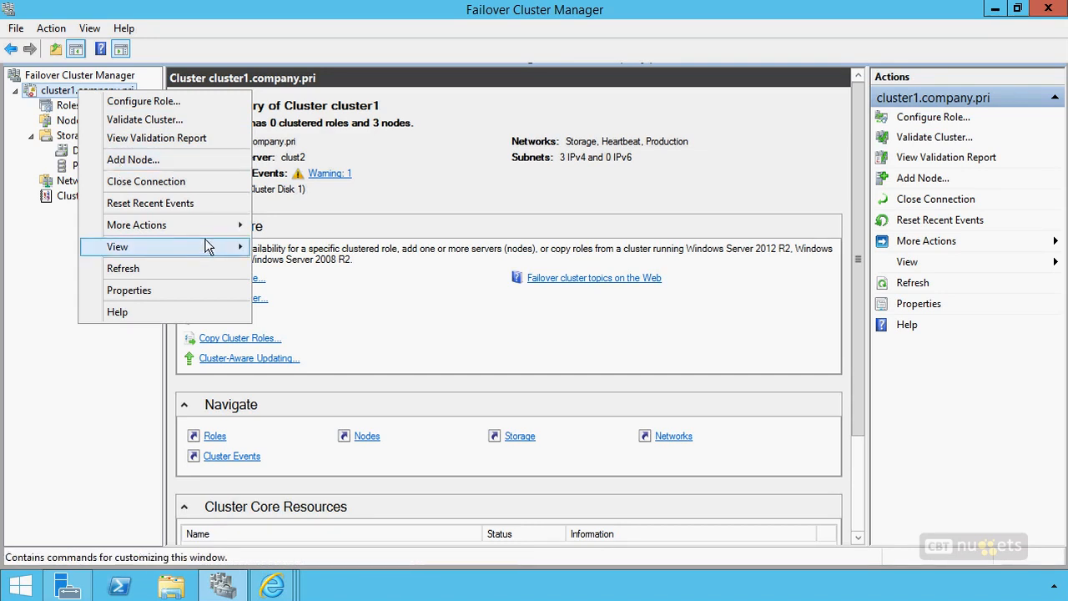
mouse_move(207, 229)
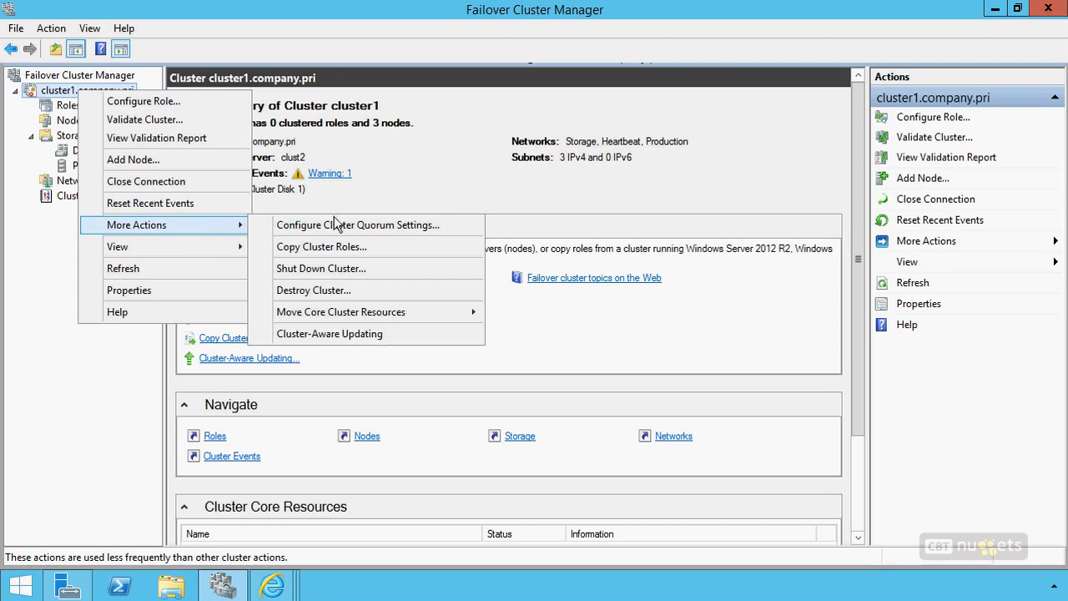
click(314, 247)
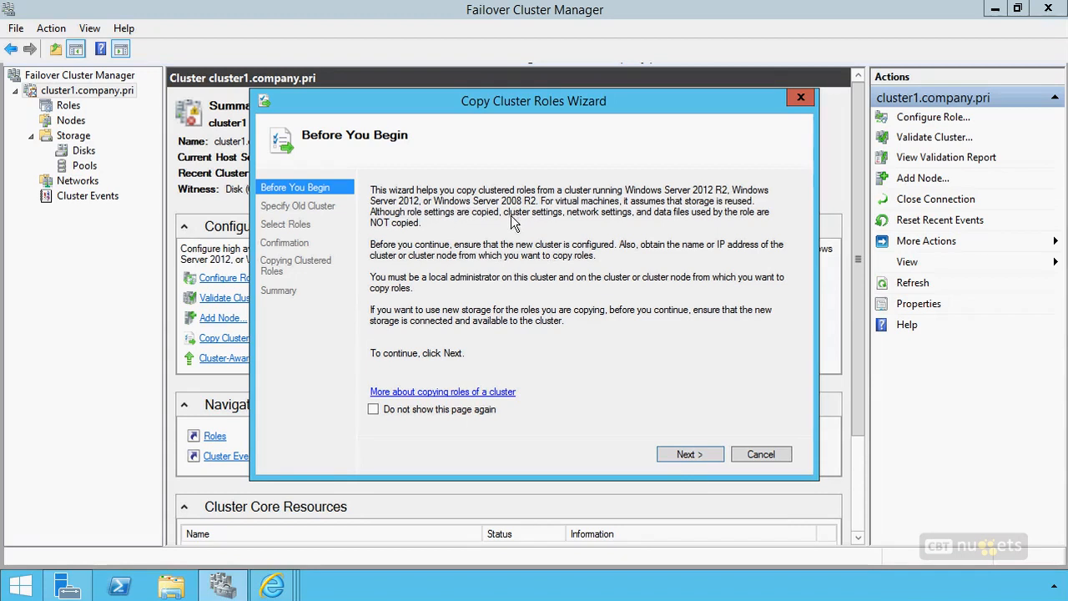
click(679, 453)
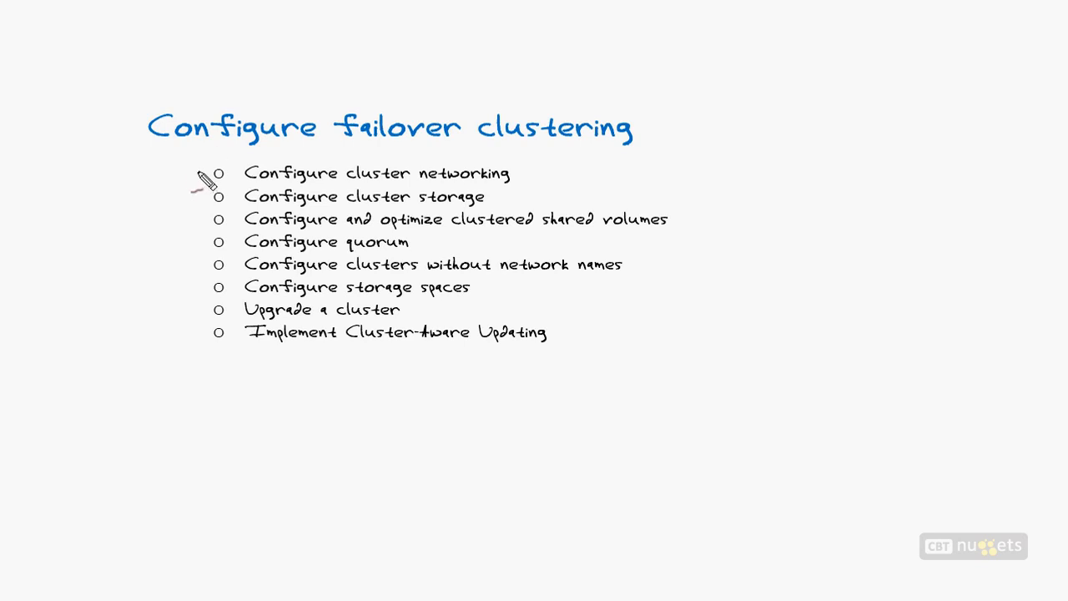
mouse_move(174, 165)
mouse_down()
mouse_move(202, 173)
mouse_move(202, 194)
mouse_up()
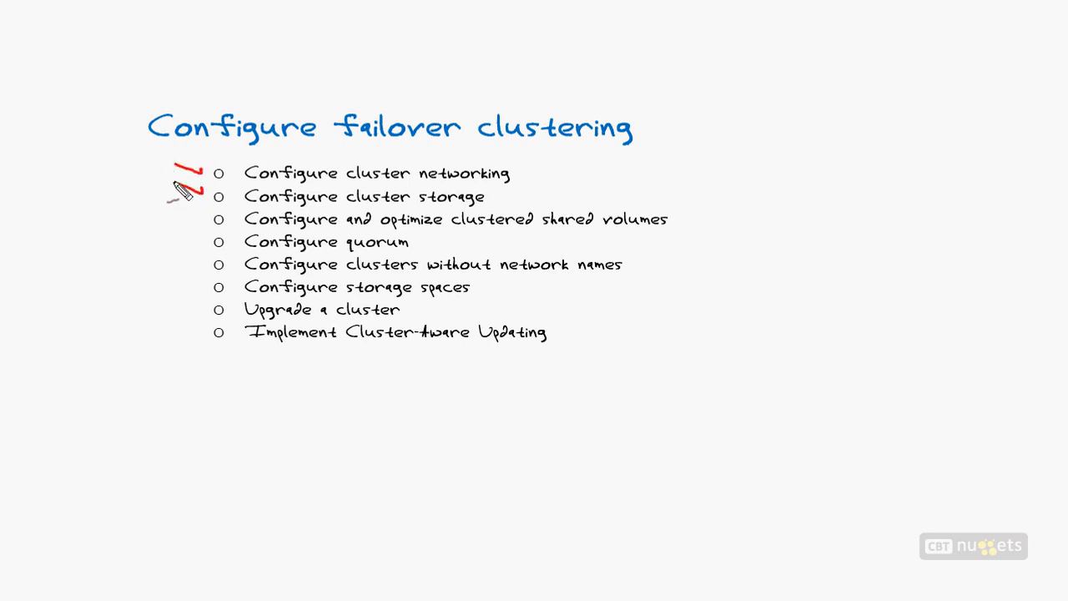
drag(177, 233, 206, 240)
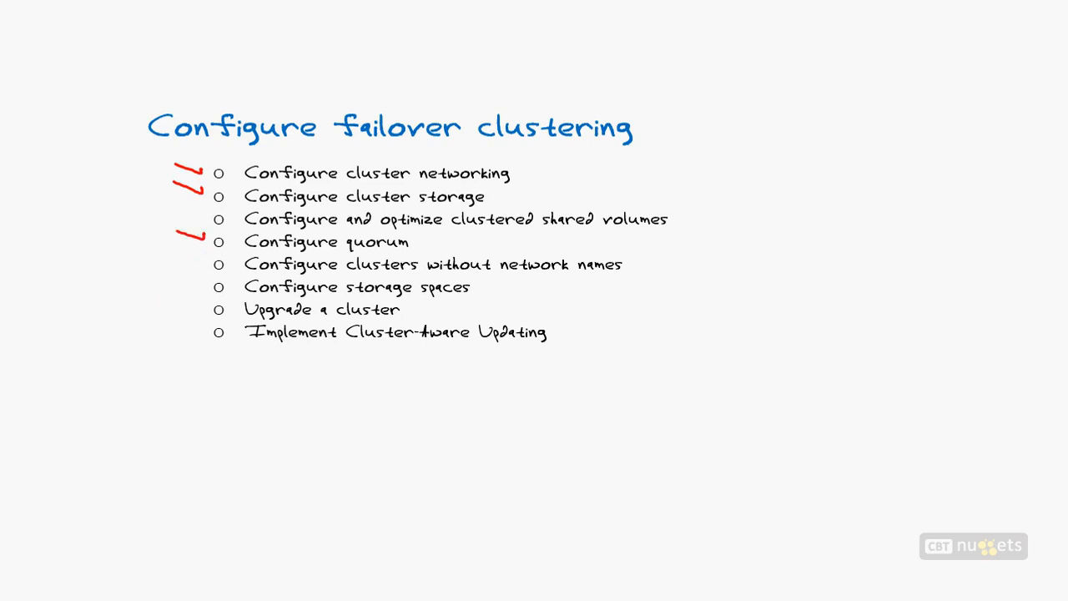